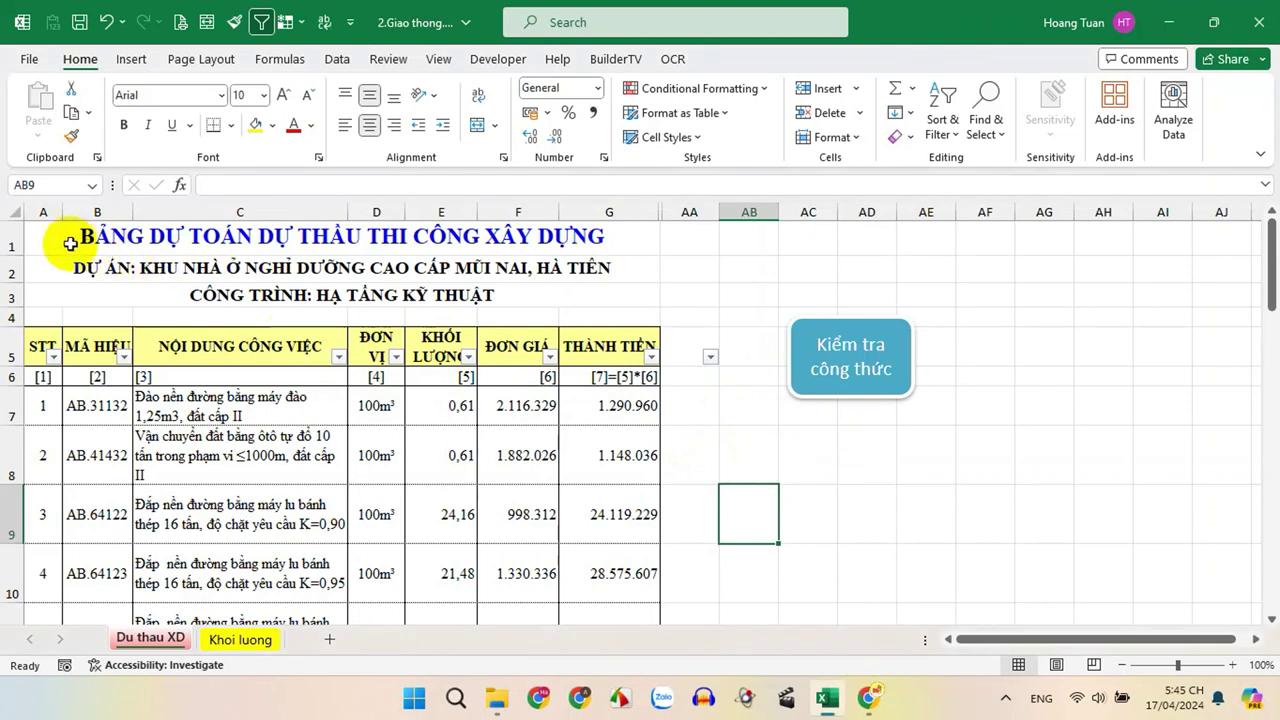
# Inspect the amount formulas in G7 and G8 and the values behind E7.
pyautogui.moveTo(48, 236); pyautogui.dragTo(684, 479)
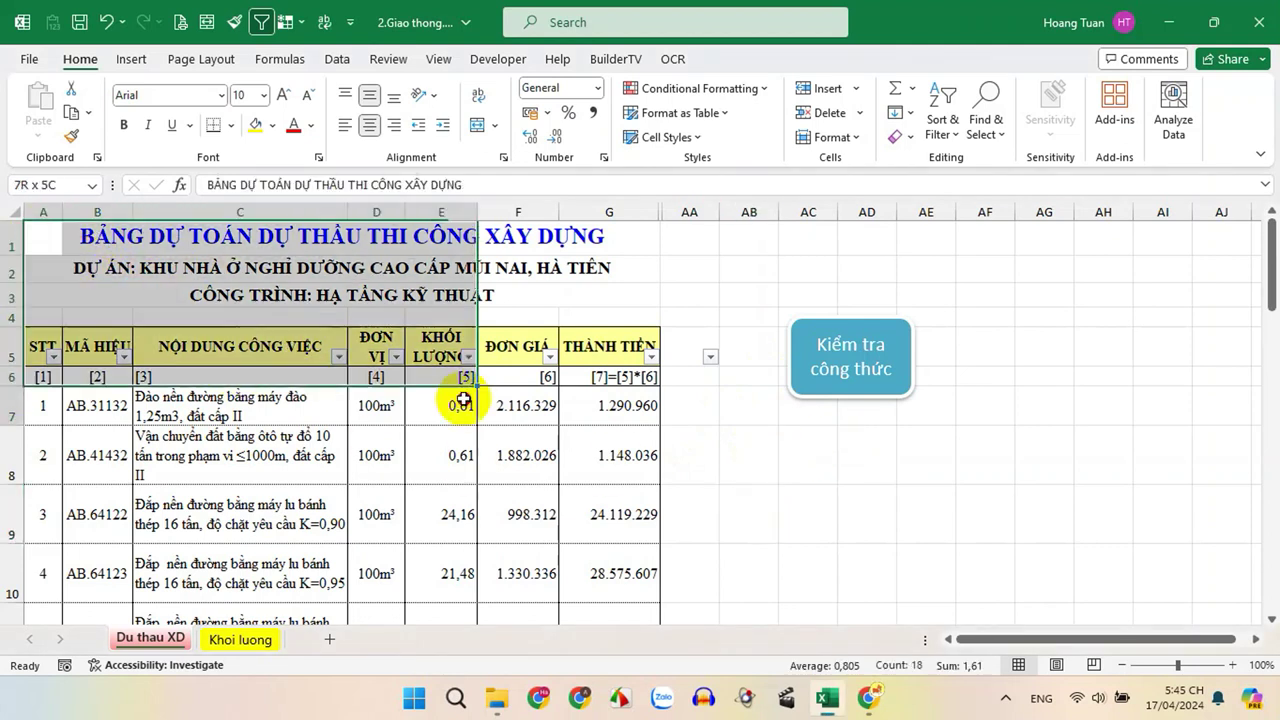
pyautogui.click(590, 410)
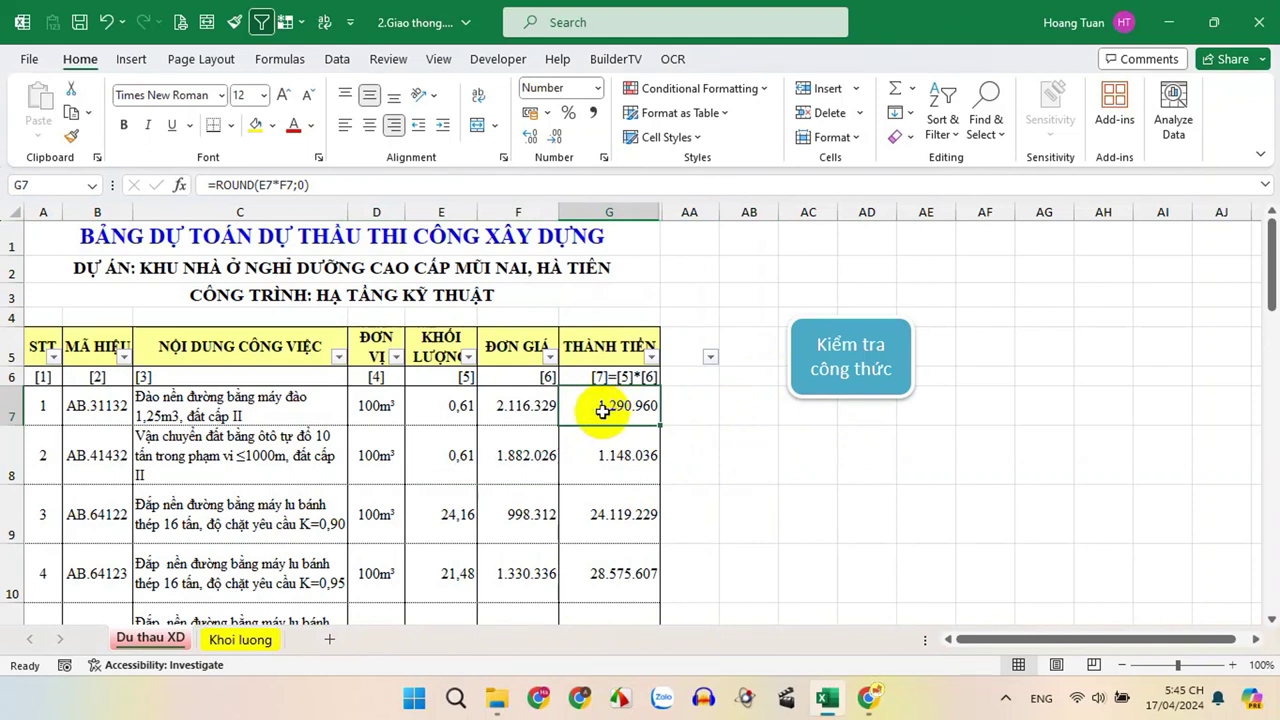
pyautogui.click(458, 404)
pyautogui.click(617, 404)
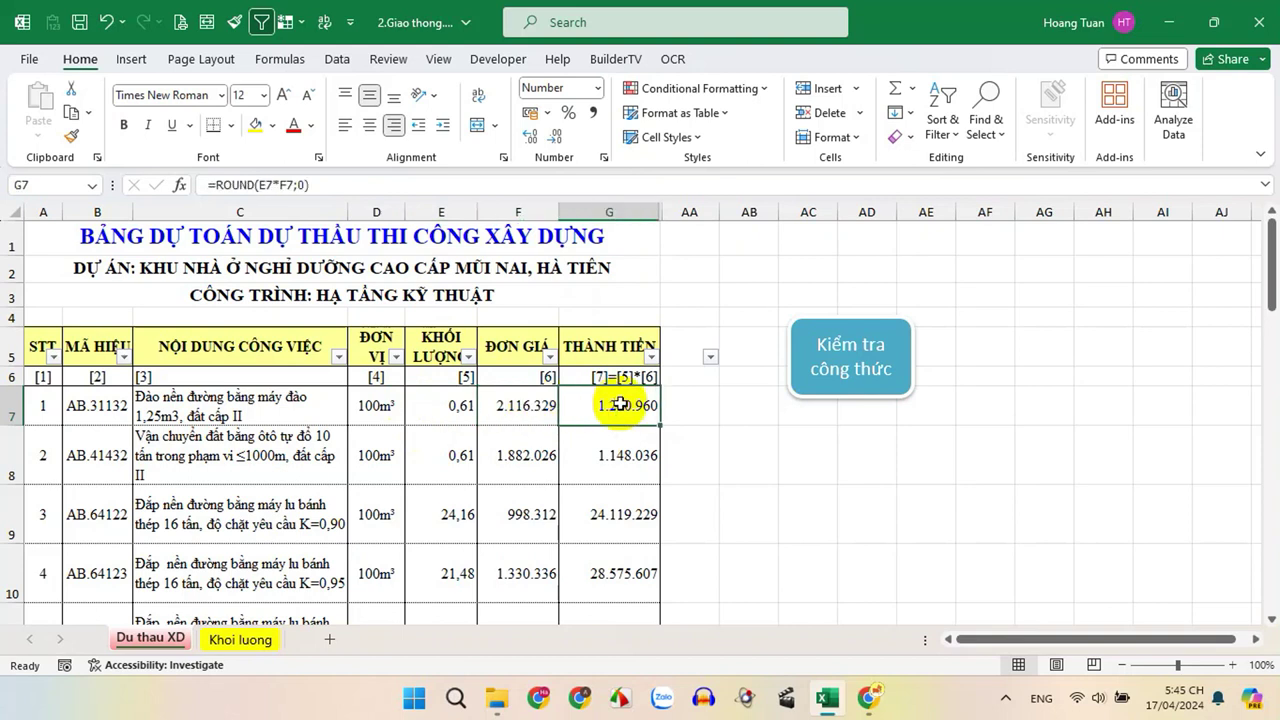
pyautogui.scroll(-5, 621, 410)
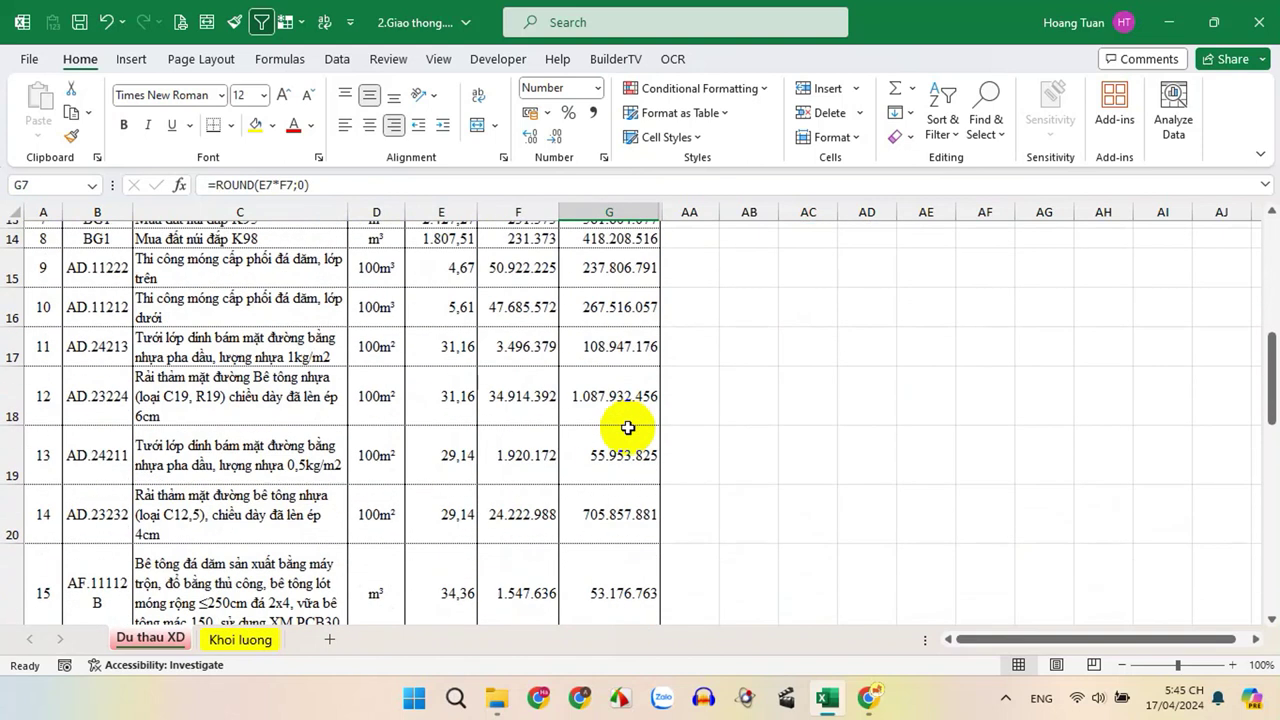
pyautogui.moveTo(461, 378); pyautogui.dragTo(614, 372)
pyautogui.scroll(-3, 640, 457)
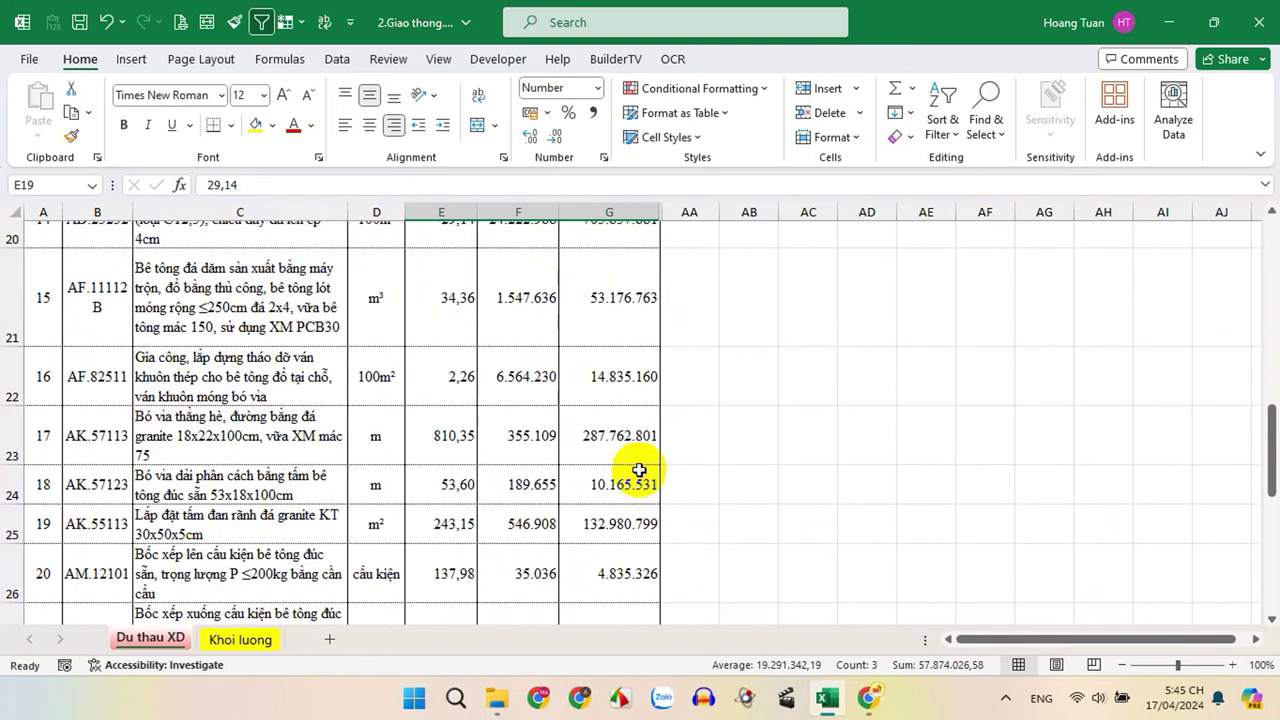
pyautogui.scroll(5, 641, 488)
pyautogui.scroll(5, 630, 470)
pyautogui.click(600, 362)
pyautogui.scroll(-2, 603, 389)
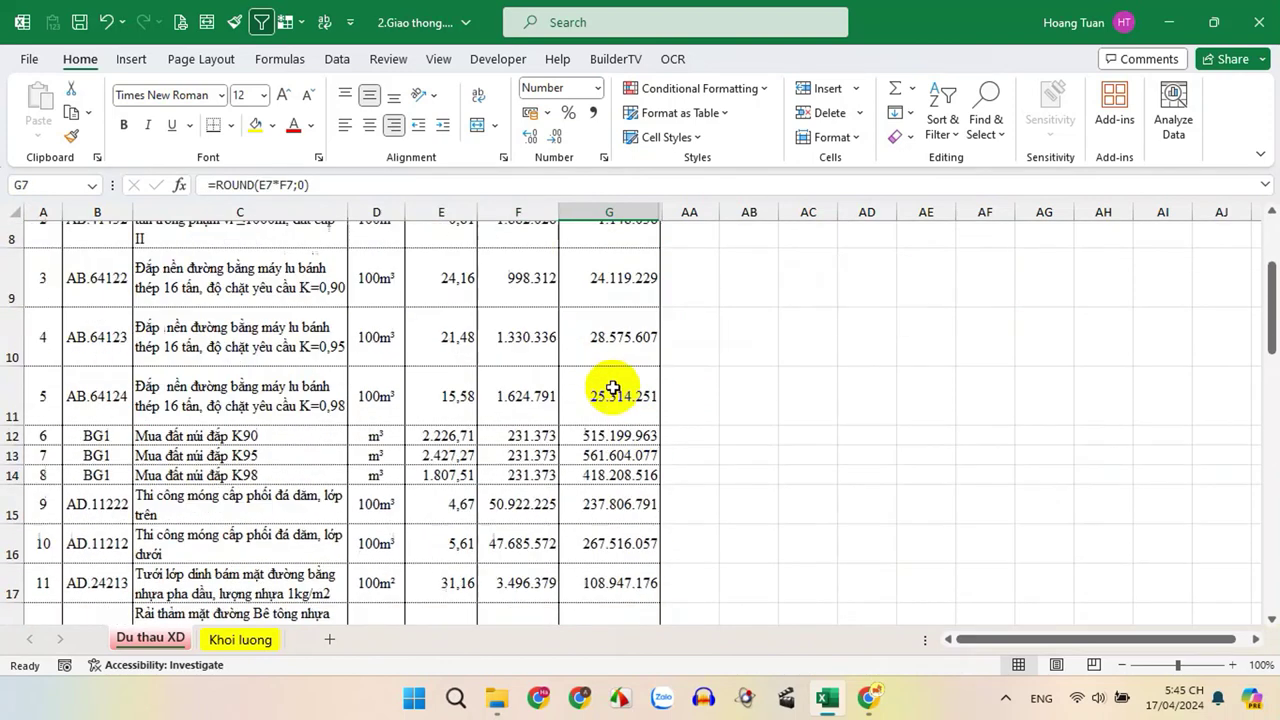
pyautogui.scroll(-5, 621, 404)
pyautogui.scroll(-5, 621, 405)
pyautogui.keyDown('shift'); pyautogui.click(622, 416); pyautogui.keyUp('shift')
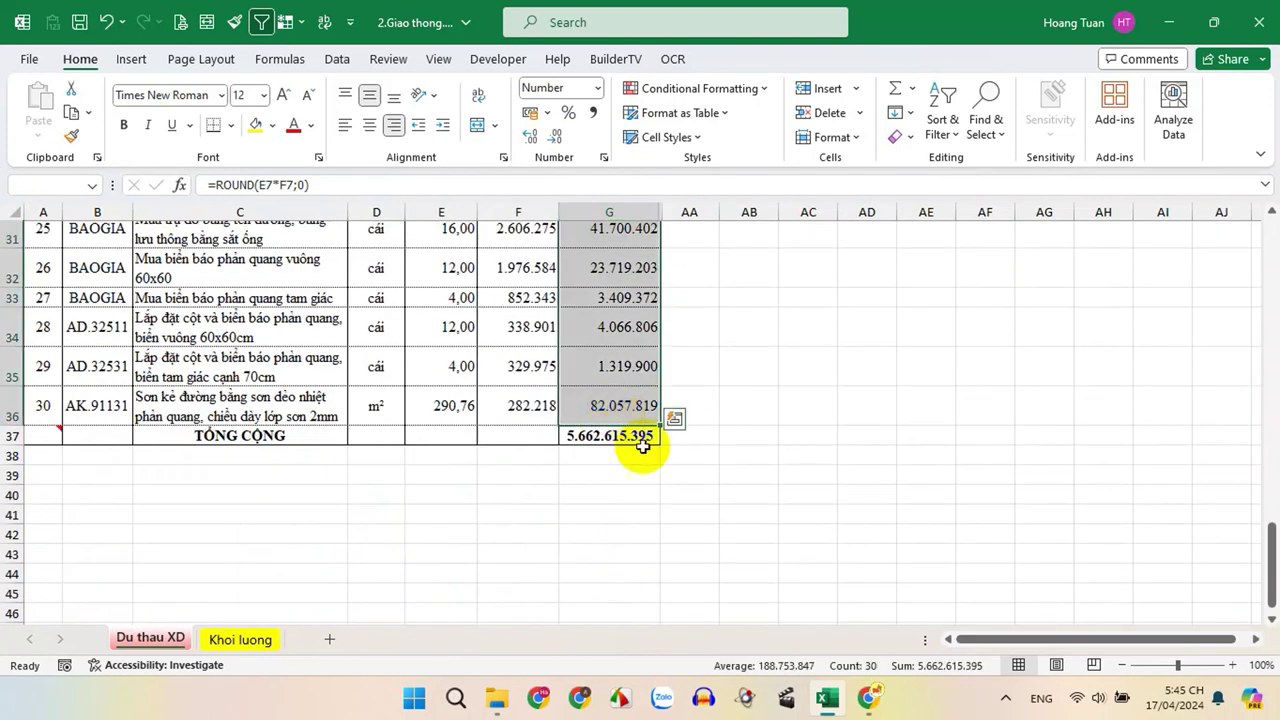
pyautogui.scroll(5, 643, 451)
pyautogui.scroll(5, 644, 452)
pyautogui.scroll(-2, 644, 452)
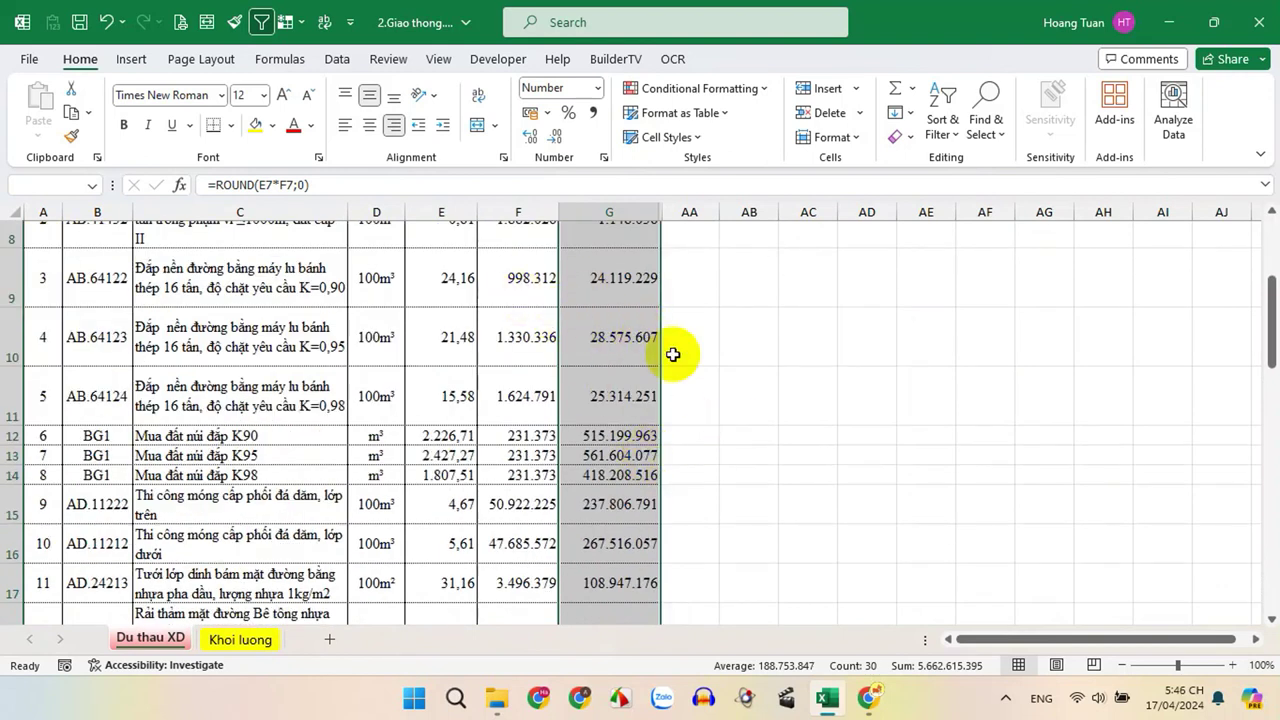
pyautogui.scroll(-1, 628, 385)
pyautogui.scroll(3, 617, 398)
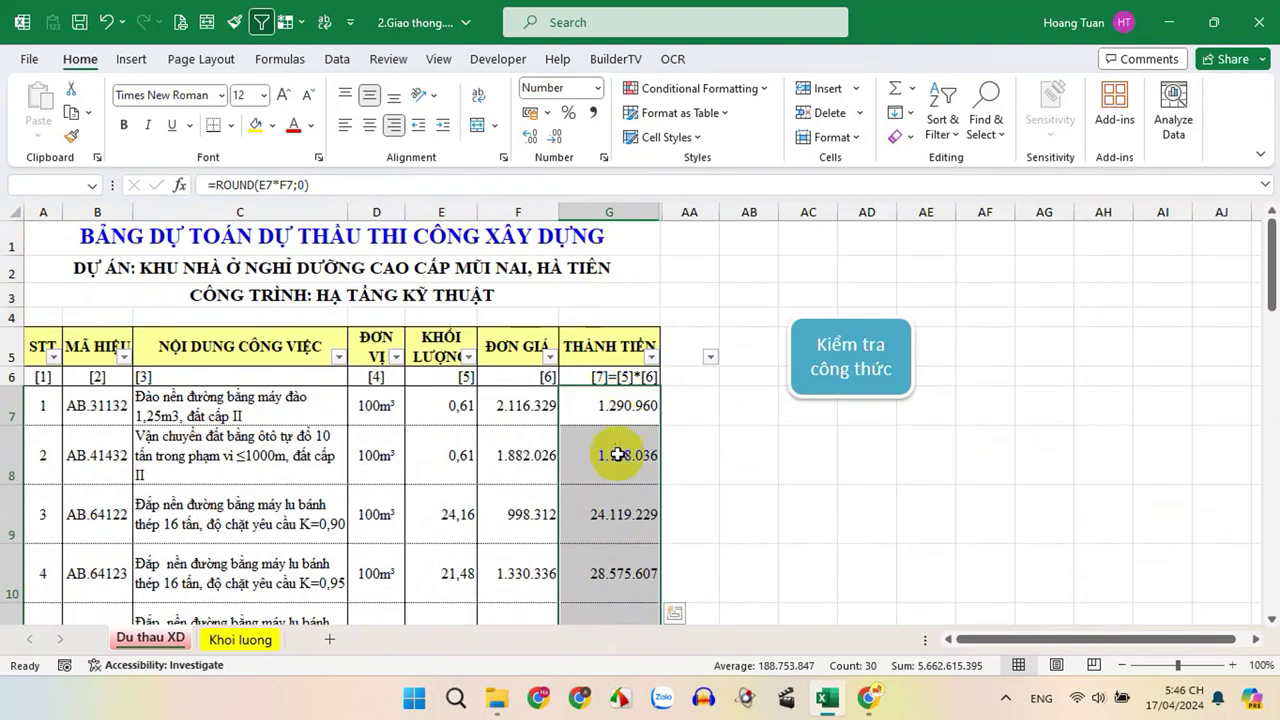
pyautogui.click(645, 445)
pyautogui.click(617, 402)
pyautogui.click(622, 456)
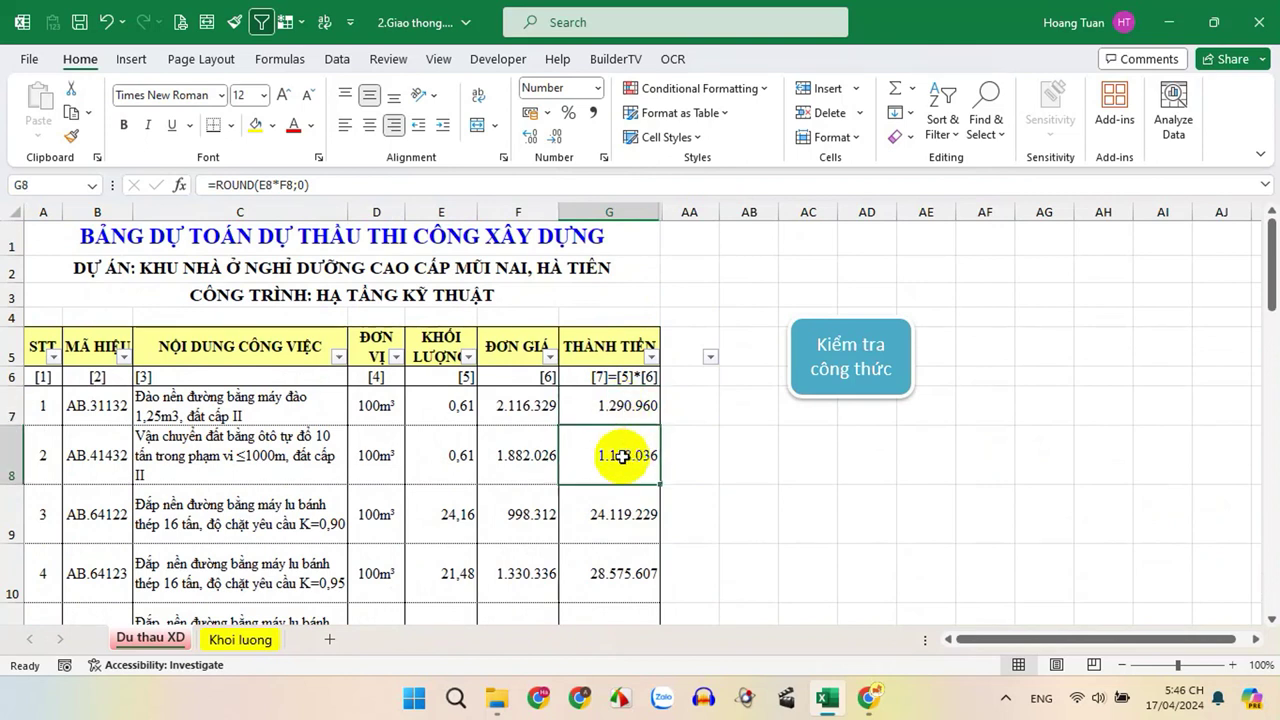
# Turn on Show Formulas and review the altered formulas in G26 and G32.
pyautogui.click(280, 62)
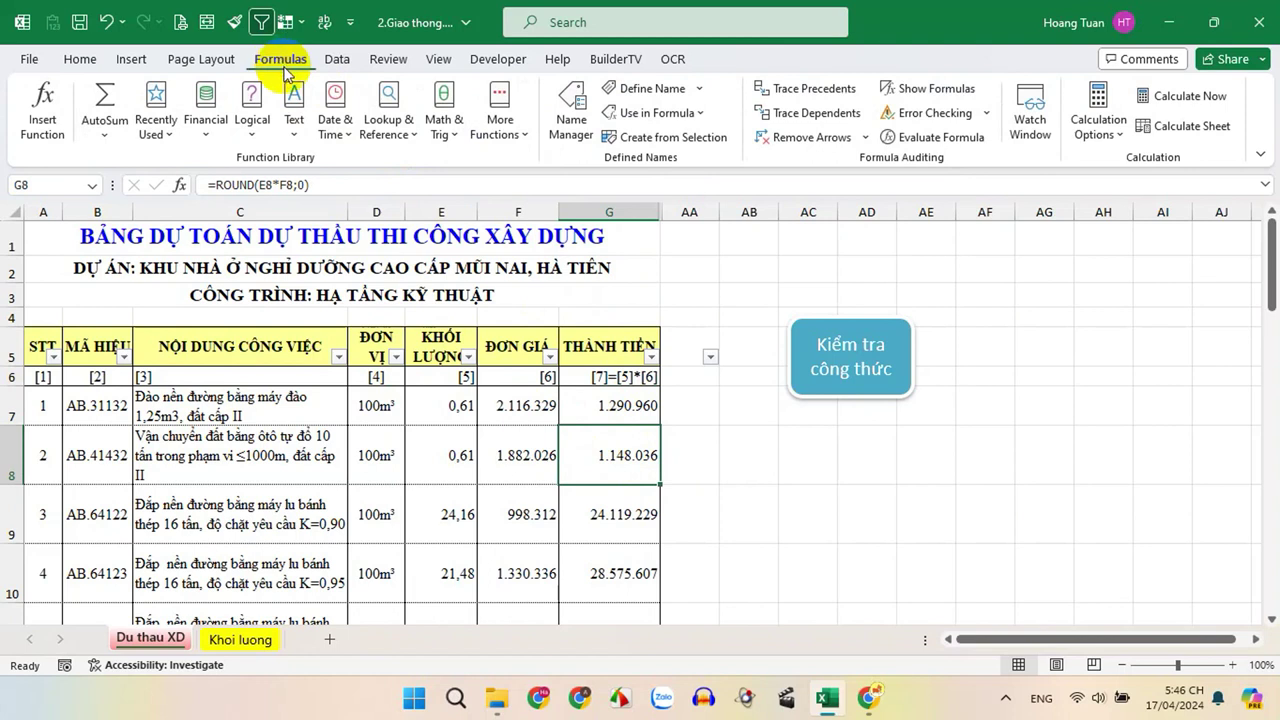
pyautogui.click(911, 94)
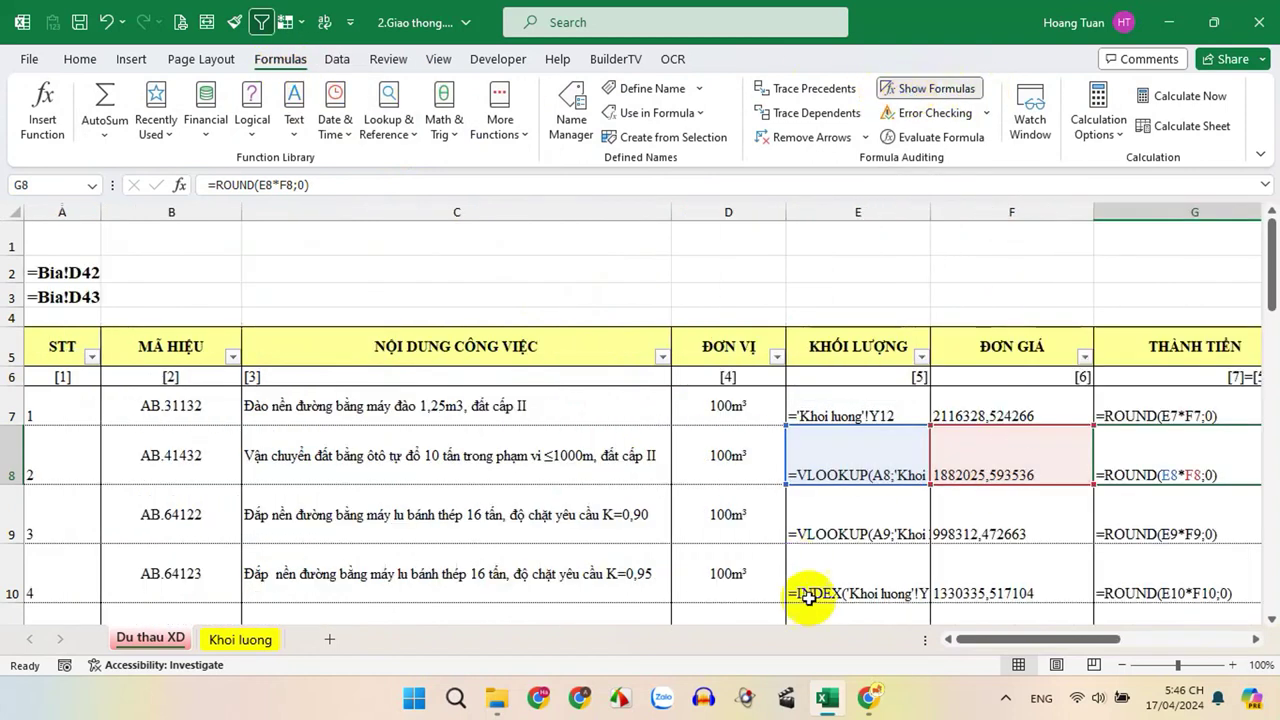
pyautogui.moveTo(1034, 640); pyautogui.dragTo(1113, 640)
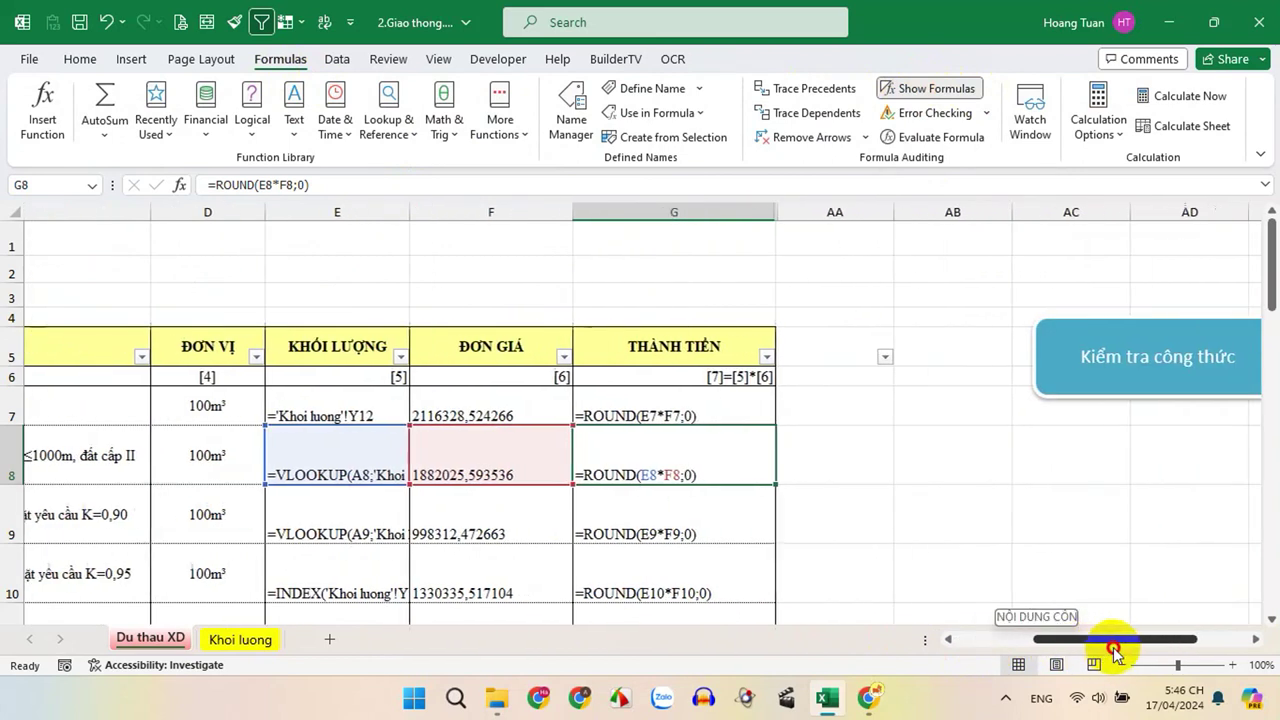
pyautogui.click(689, 405)
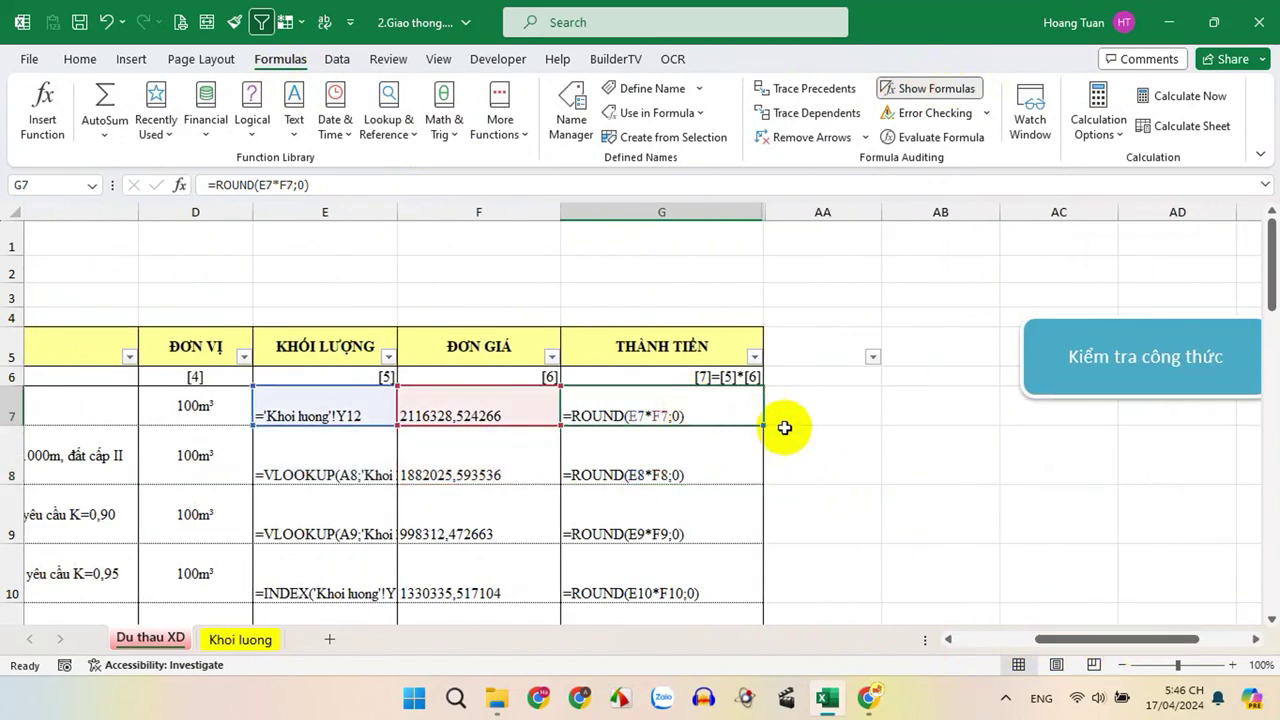
pyautogui.scroll(-2, 783, 428)
pyautogui.scroll(-1, 778, 434)
pyautogui.scroll(-2, 775, 432)
pyautogui.scroll(-1, 754, 431)
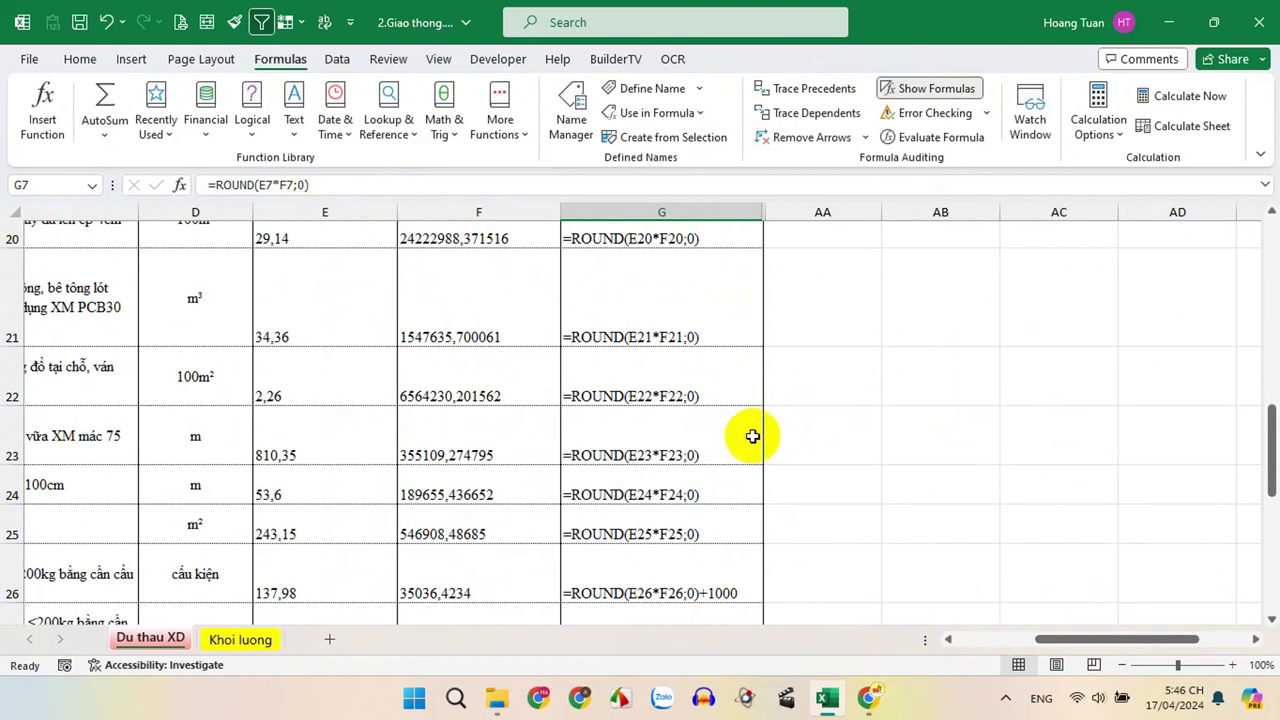
pyautogui.scroll(-1, 754, 431)
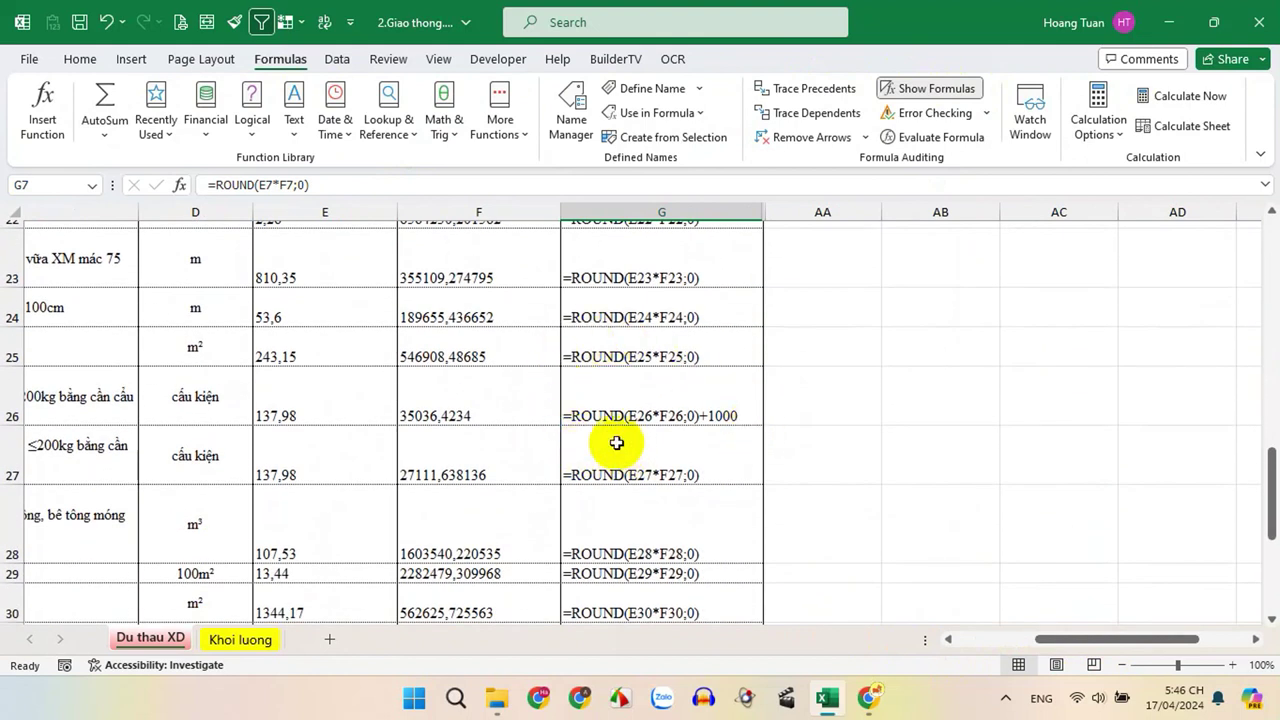
pyautogui.click(640, 410)
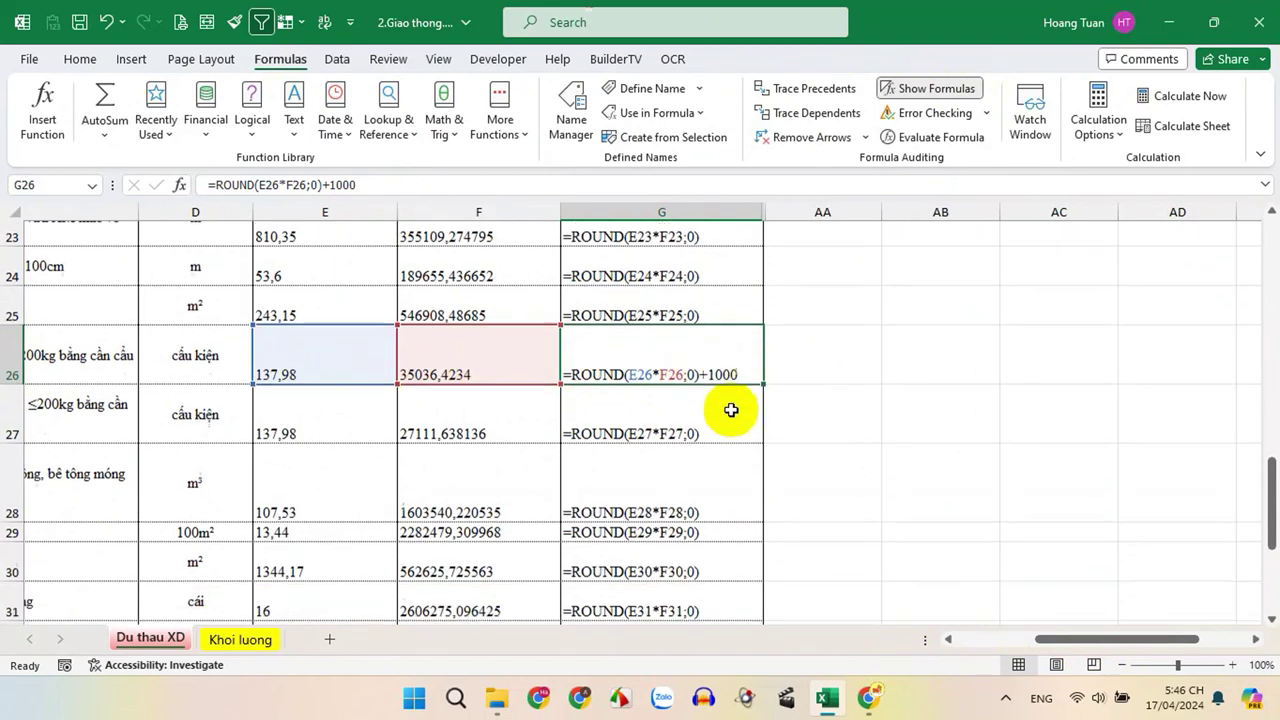
pyautogui.scroll(-3, 735, 410)
pyautogui.scroll(1, 728, 395)
pyautogui.click(725, 390)
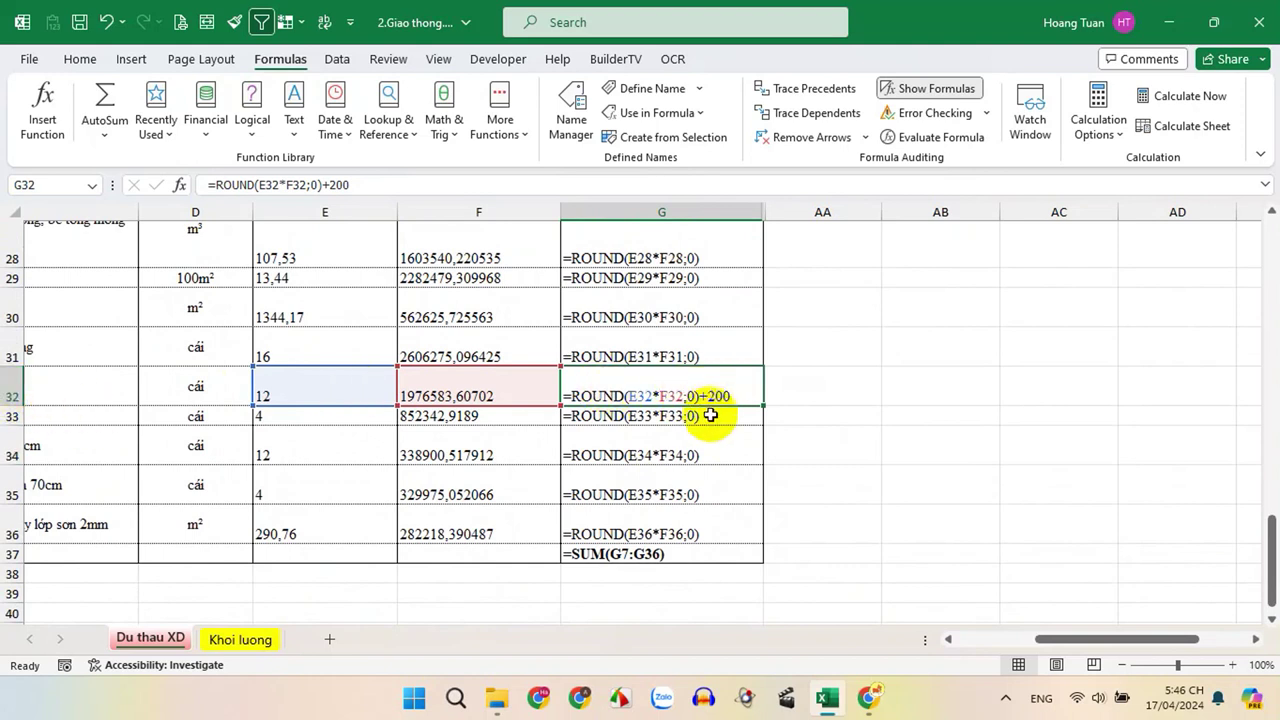
pyautogui.scroll(1, 714, 400)
# Append -1000 to the G28 formula so it subtracts 1000 from the rounded product.
pyautogui.click(714, 357)
pyautogui.doubleClick(728, 350)
pyautogui.write('-1000')
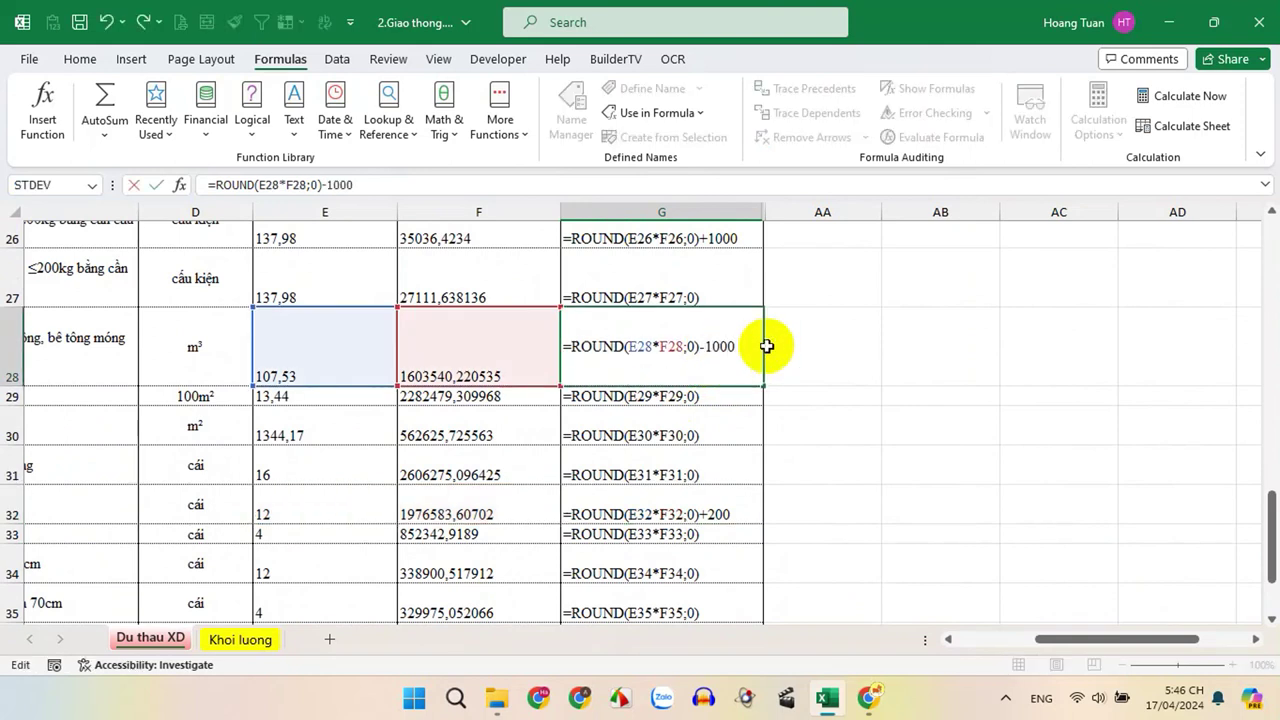
pyautogui.press('Return')
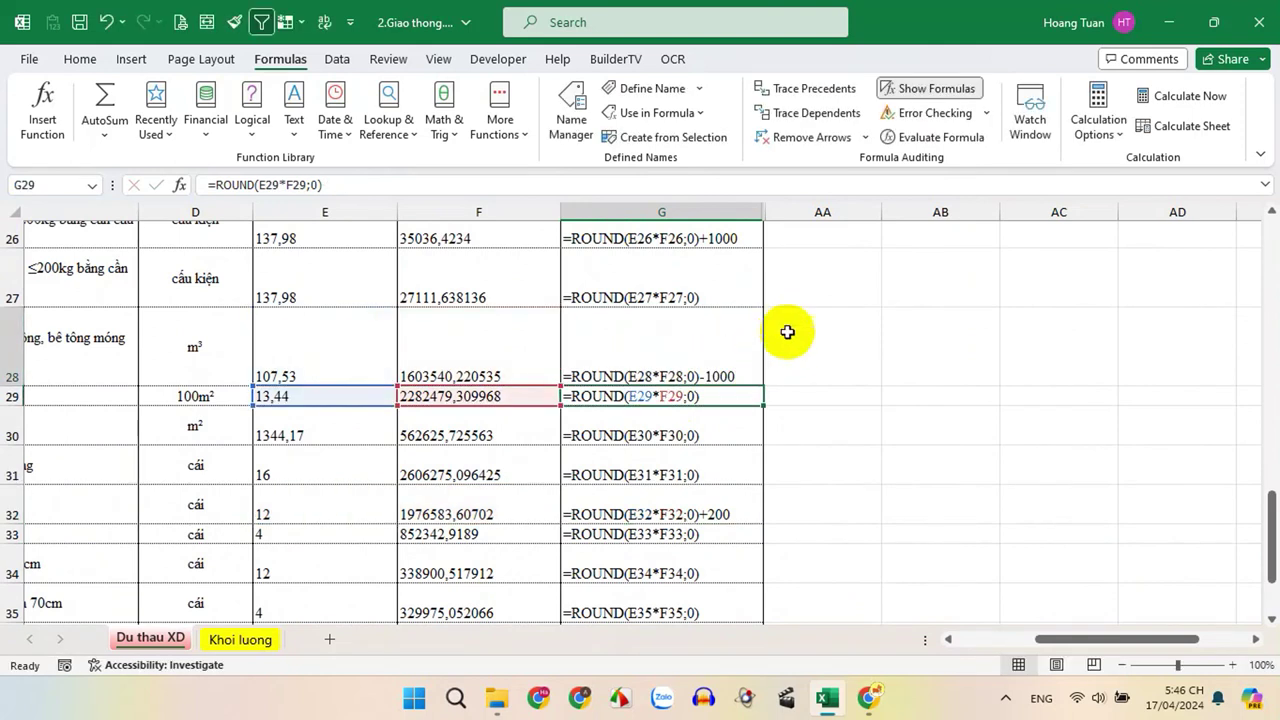
# Review the amount column, then turn Show Formulas off so cells show values.
pyautogui.scroll(3, 789, 380)
pyautogui.scroll(4, 789, 374)
pyautogui.scroll(-3, 784, 391)
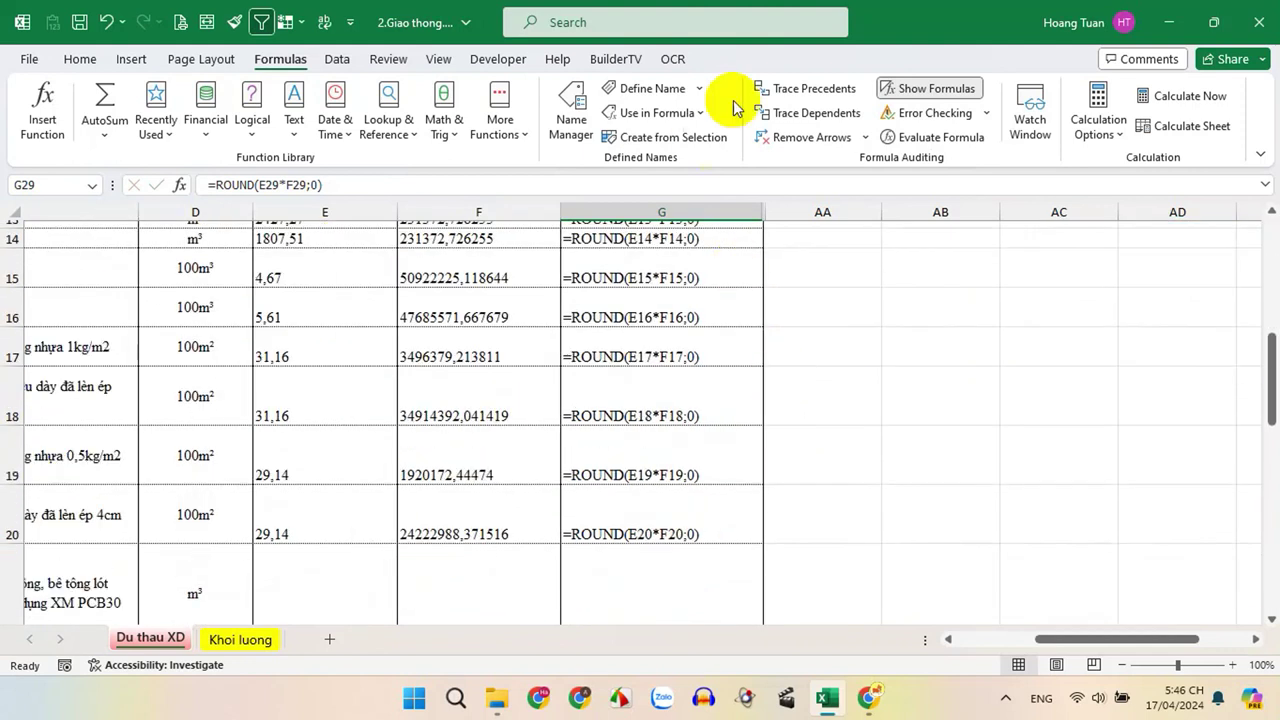
pyautogui.scroll(-1, 731, 354)
pyautogui.scroll(-3, 728, 360)
pyautogui.scroll(-1, 720, 380)
pyautogui.scroll(-3, 716, 388)
pyautogui.scroll(4, 714, 393)
pyautogui.scroll(1, 714, 394)
pyautogui.scroll(1, 713, 394)
pyautogui.scroll(1, 711, 391)
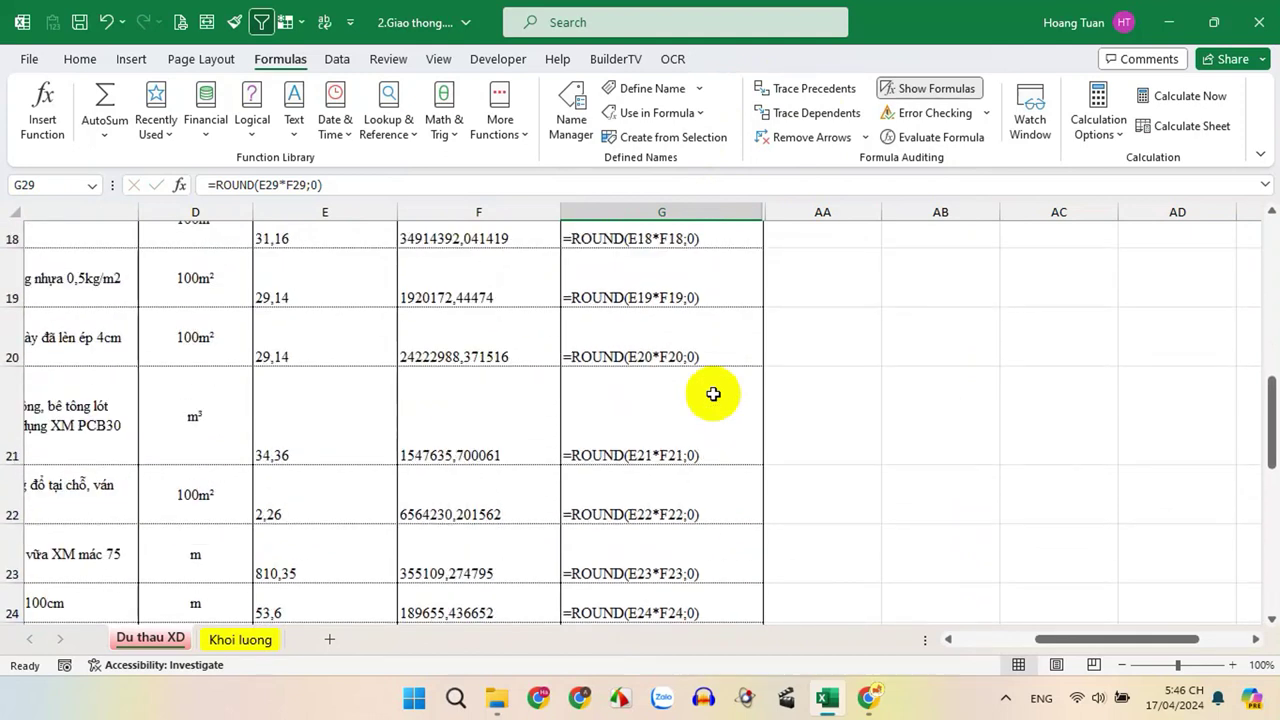
pyautogui.scroll(2, 714, 386)
pyautogui.scroll(-3, 714, 391)
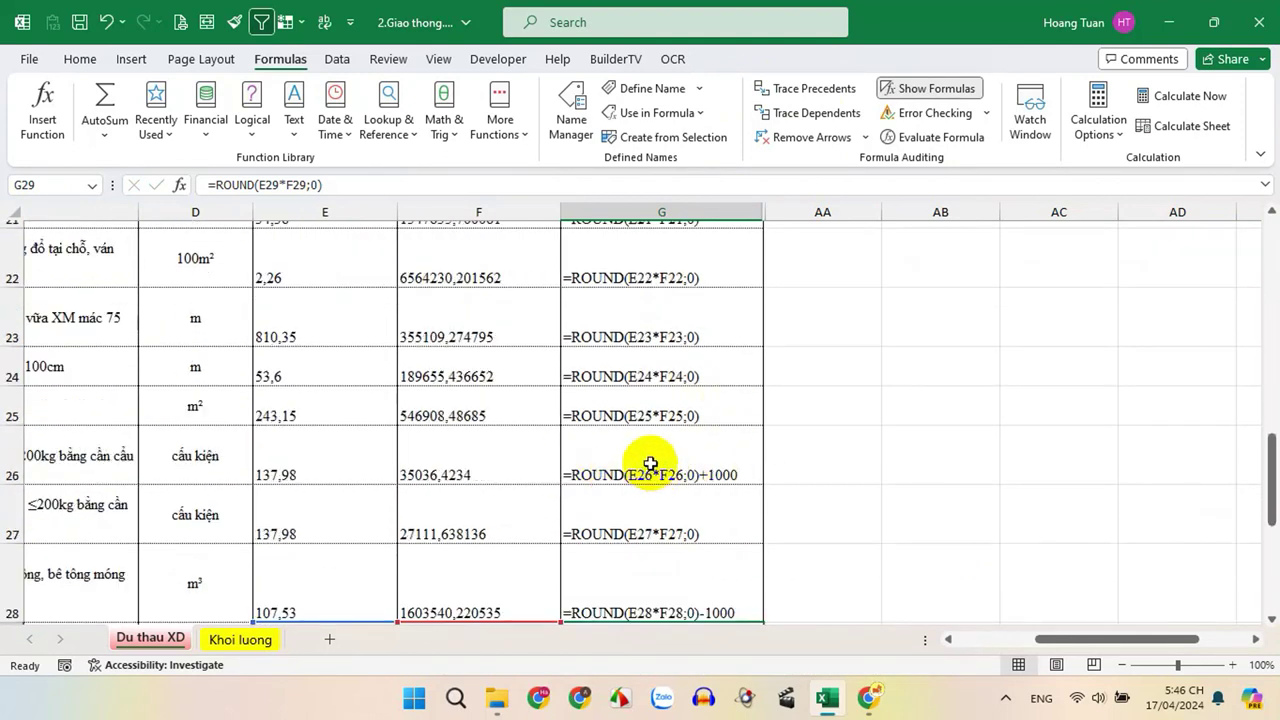
pyautogui.scroll(-3, 650, 464)
pyautogui.scroll(3, 648, 360)
pyautogui.scroll(3, 651, 394)
pyautogui.scroll(3, 651, 394)
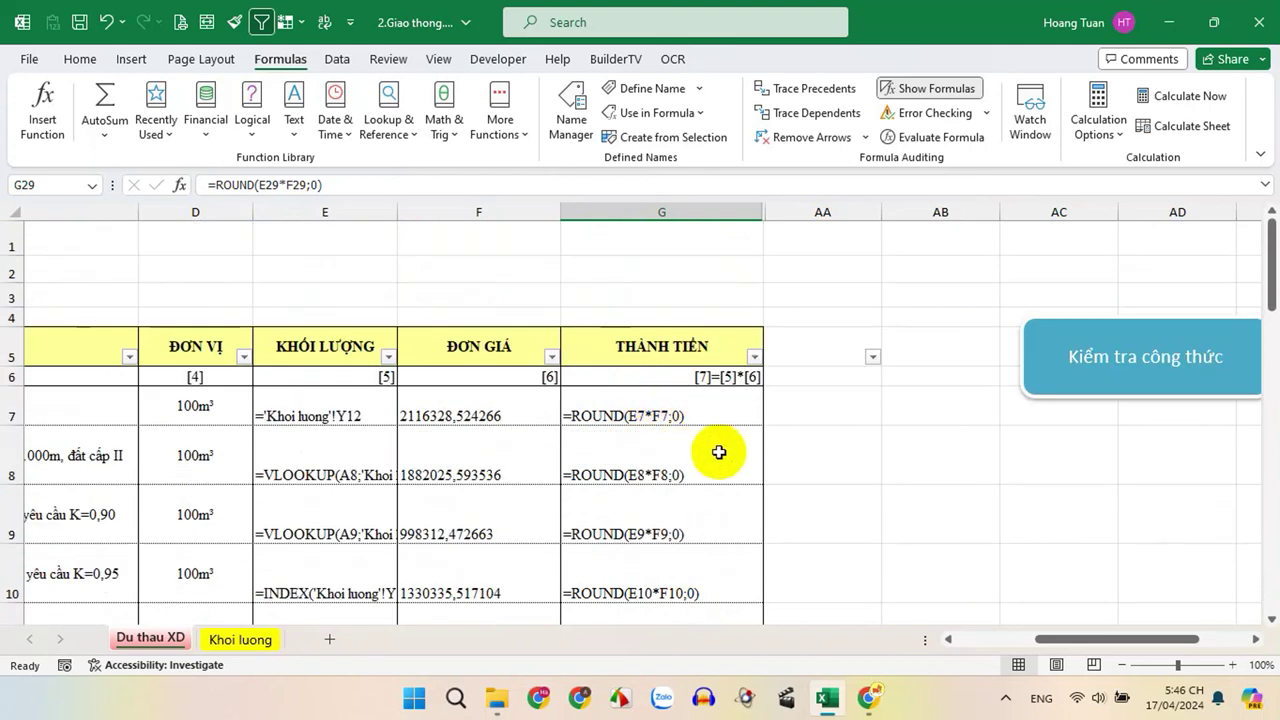
pyautogui.scroll(-4, 714, 449)
pyautogui.scroll(-3, 711, 437)
pyautogui.scroll(-2, 711, 437)
pyautogui.scroll(-4, 705, 417)
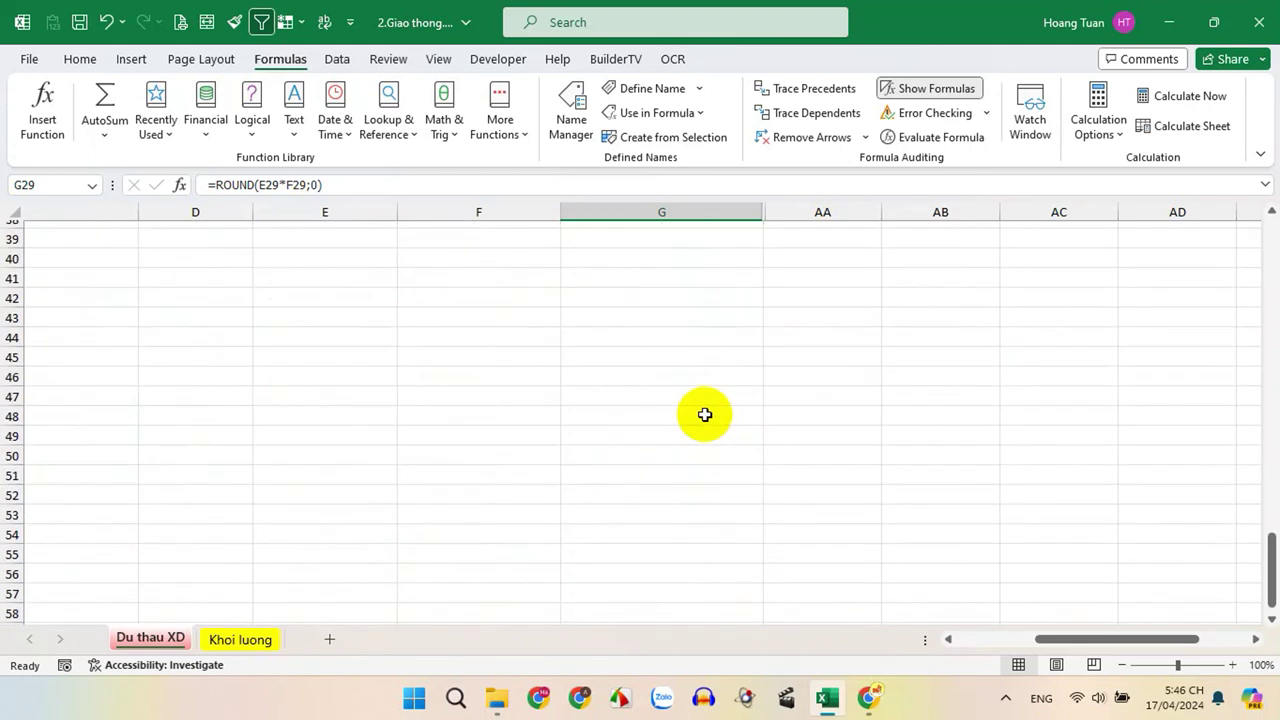
pyautogui.scroll(-5, 700, 430)
pyautogui.scroll(-7, 694, 460)
pyautogui.scroll(9, 698, 463)
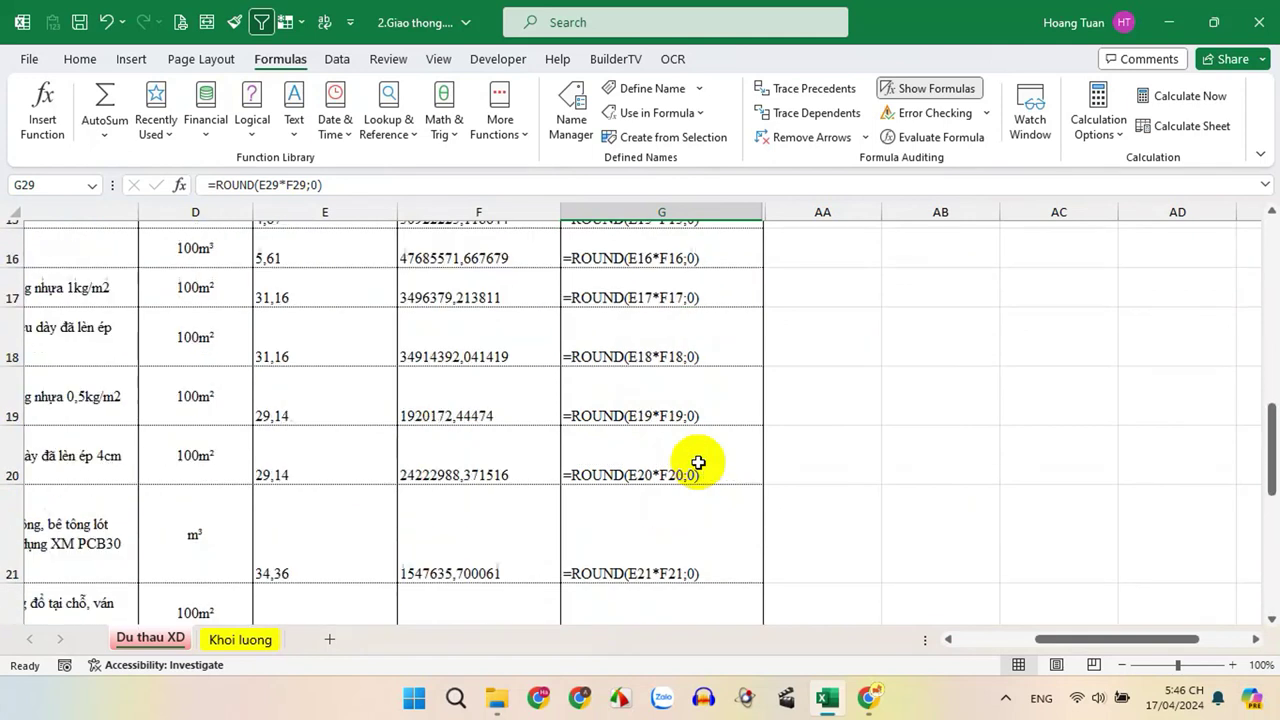
pyautogui.scroll(5, 698, 463)
pyautogui.scroll(-3, 698, 463)
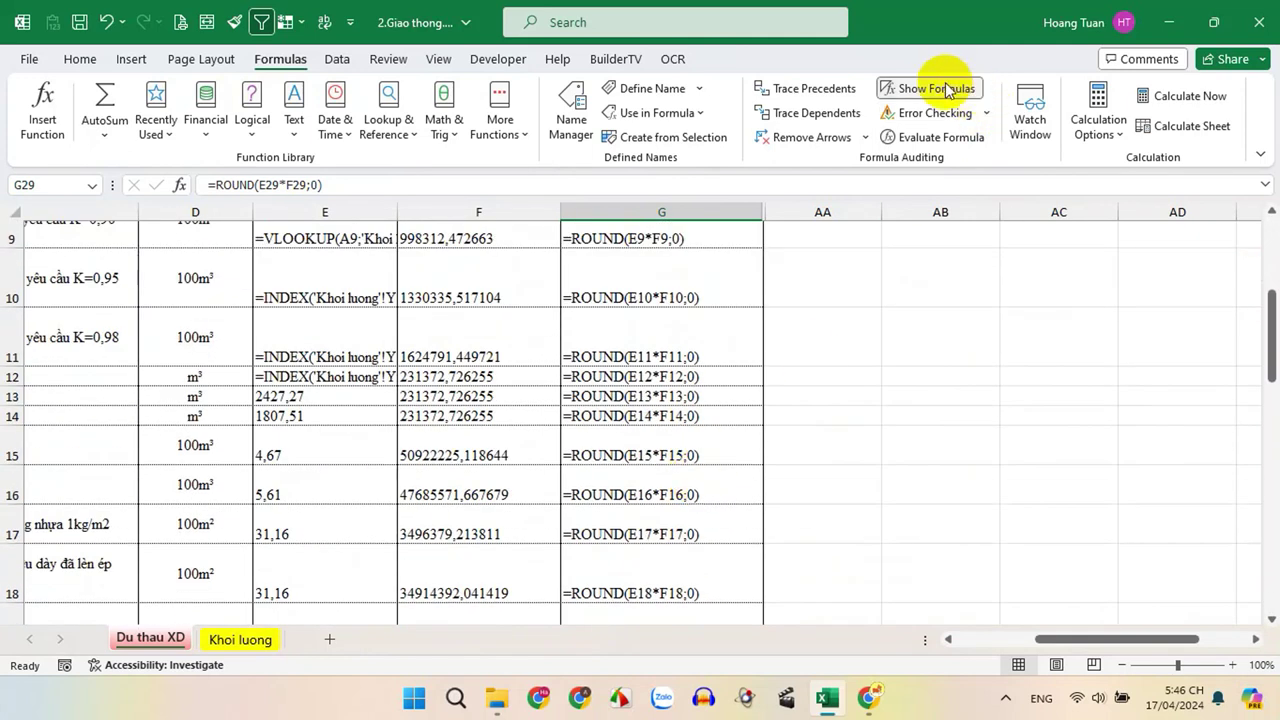
pyautogui.click(936, 88)
pyautogui.scroll(3, 627, 416)
# Run the Kiểm tra công thức check on $G$7:$G$36, flagging three cells, and dismiss the message.
pyautogui.click(631, 434)
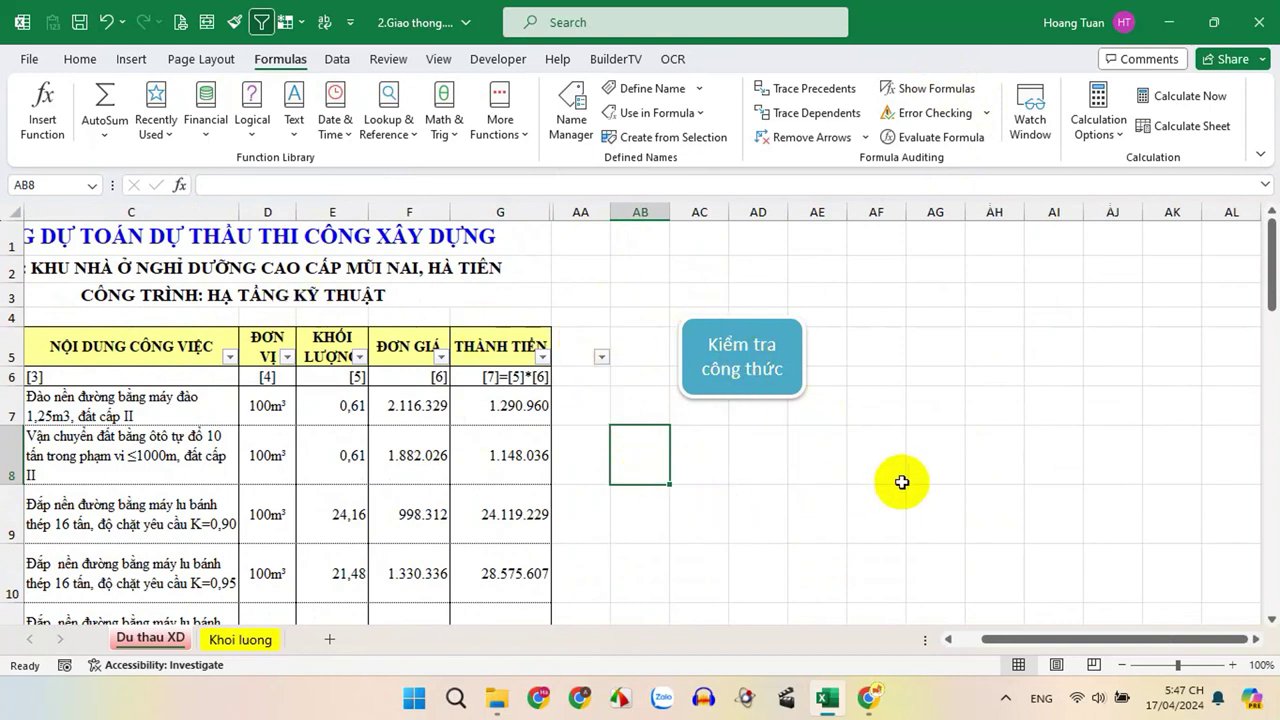
pyautogui.click(745, 370)
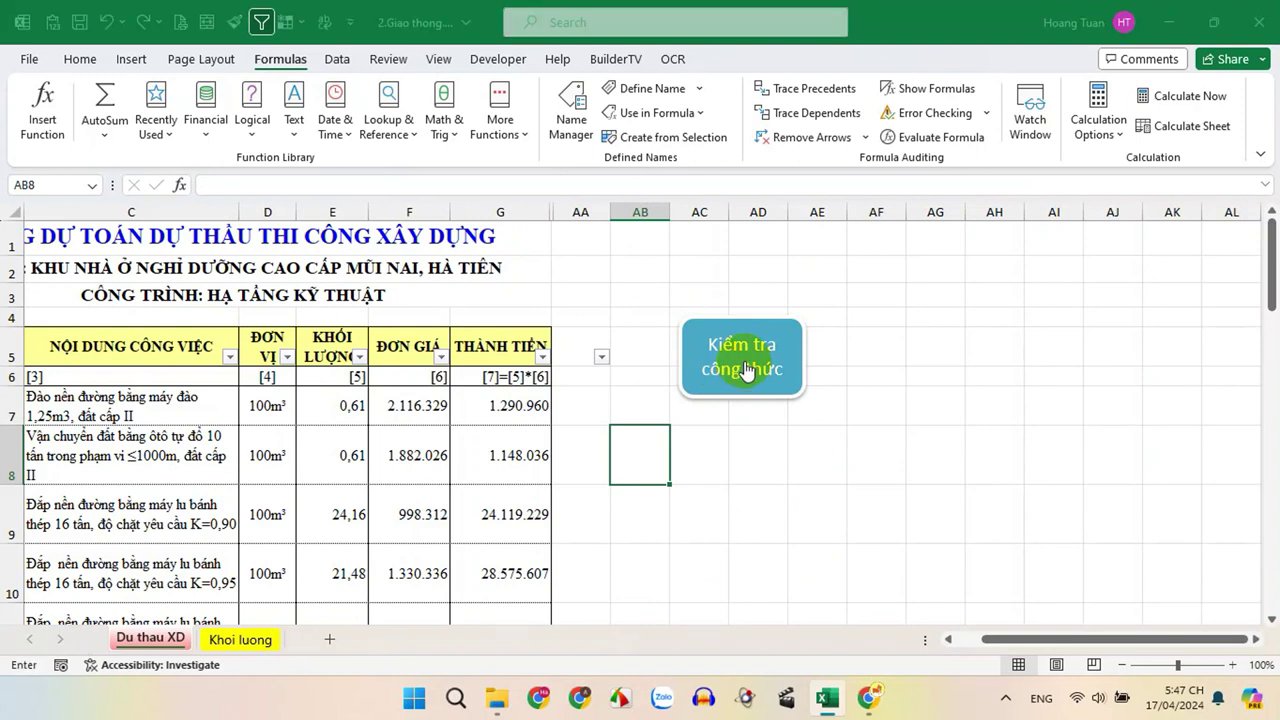
pyautogui.moveTo(618, 232); pyautogui.dragTo(585, 238)
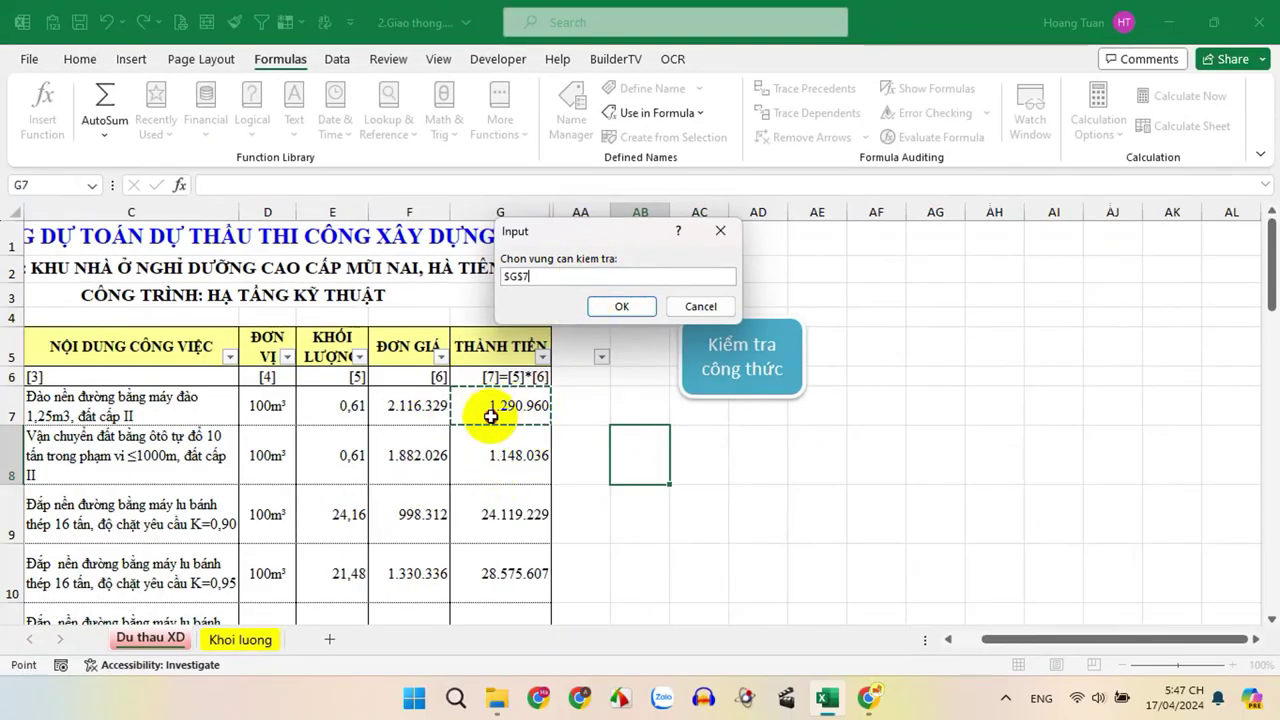
pyautogui.moveTo(491, 416); pyautogui.dragTo(492, 426)
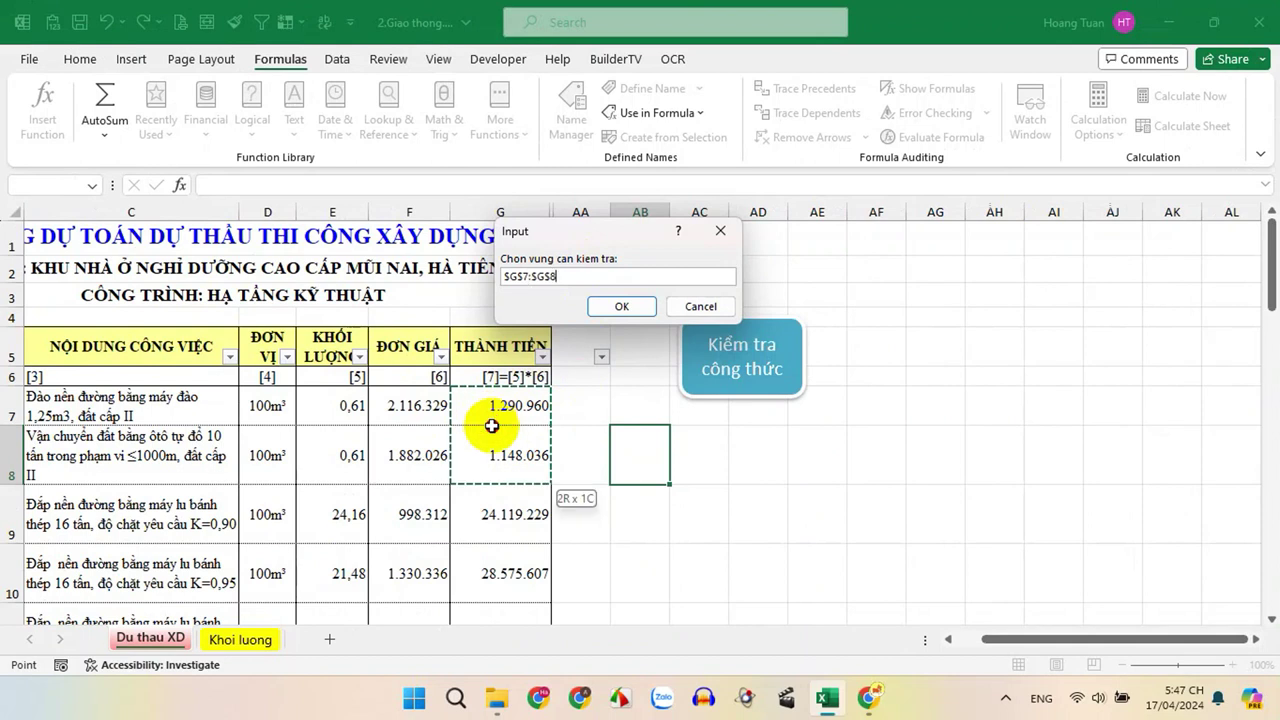
pyautogui.moveTo(493, 427)
pyautogui.mouseDown()
pyautogui.moveTo(536, 586)
pyautogui.moveTo(500, 556)
pyautogui.mouseUp()
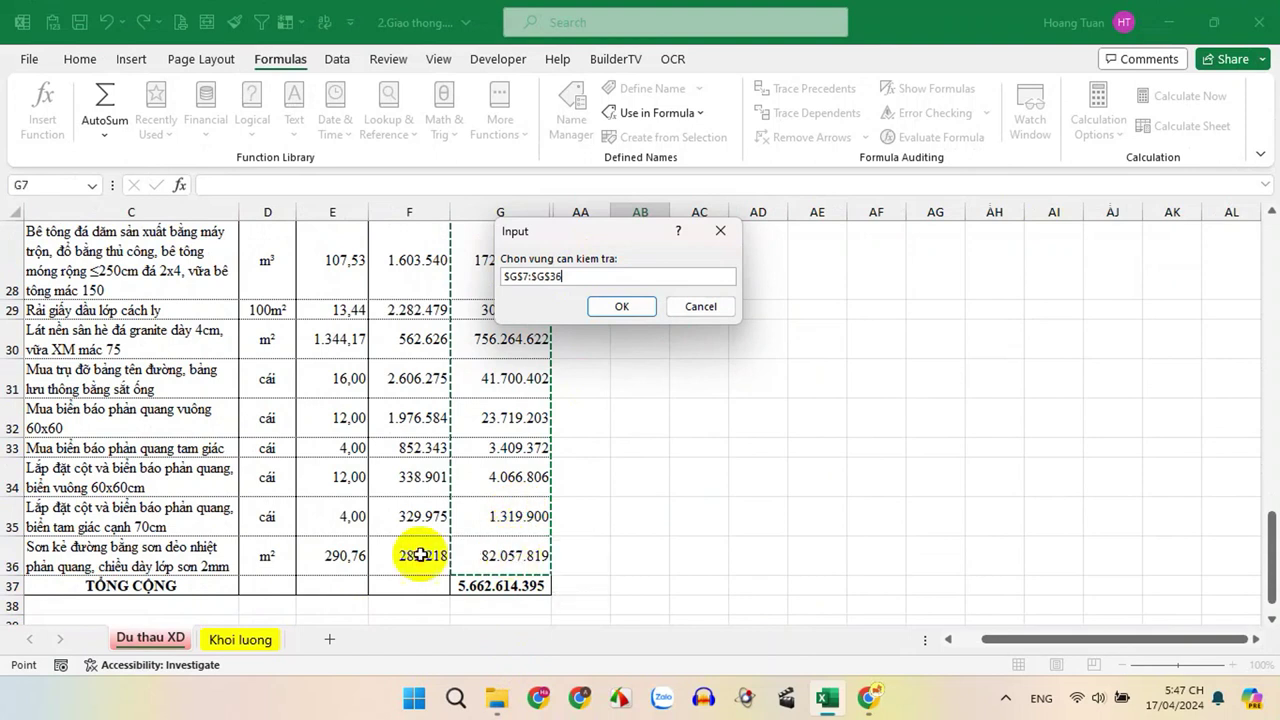
pyautogui.click(622, 307)
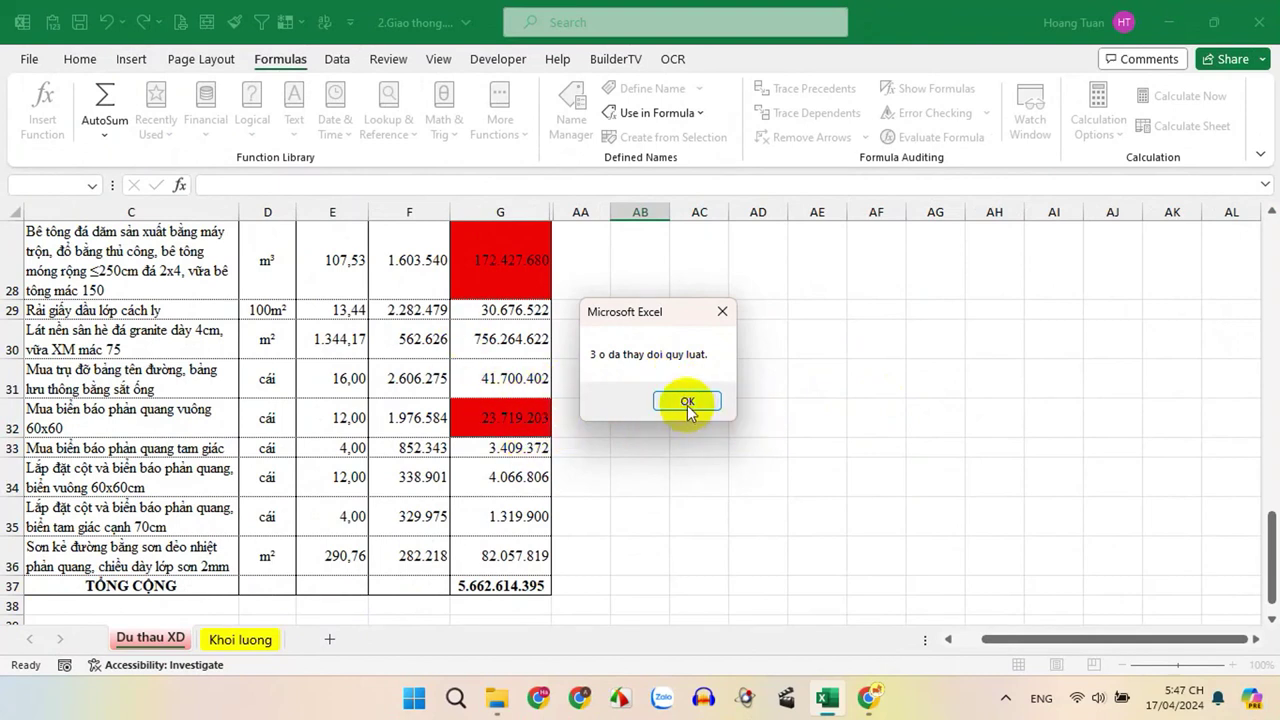
pyautogui.click(688, 402)
pyautogui.scroll(1, 600, 426)
pyautogui.scroll(1, 606, 426)
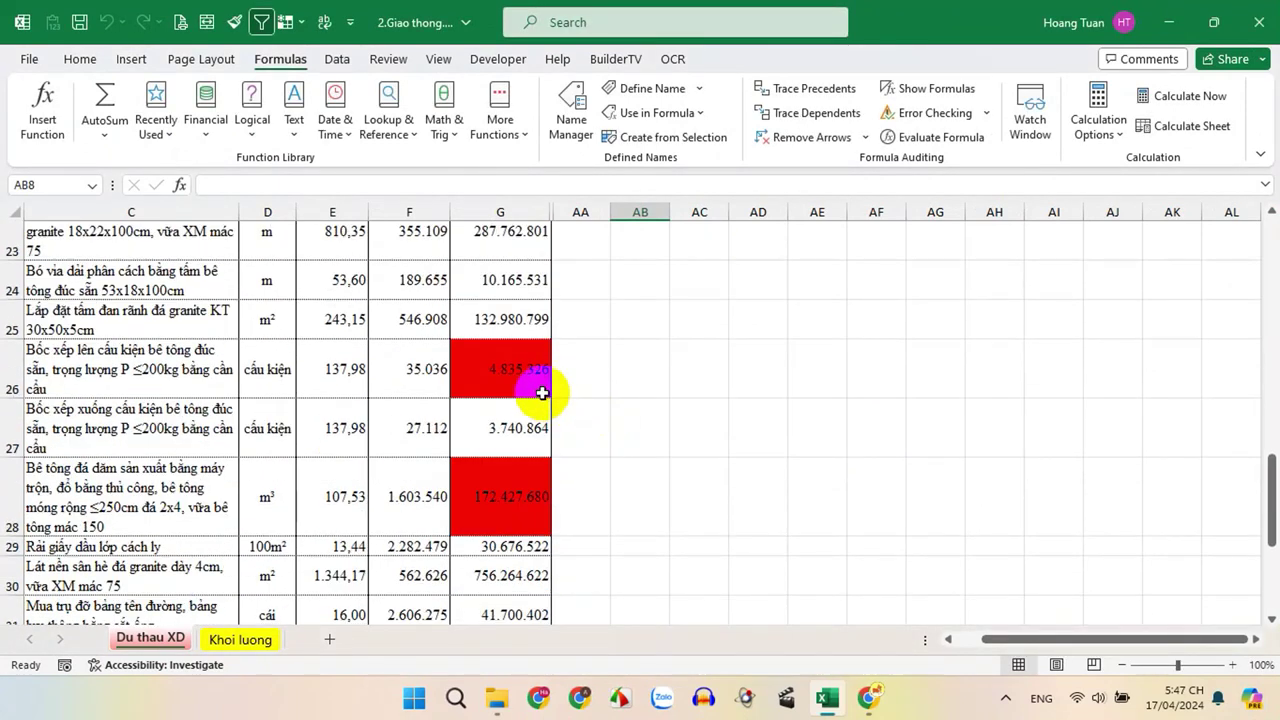
pyautogui.scroll(-2, 541, 393)
pyautogui.scroll(1, 512, 330)
pyautogui.doubleClick(512, 311)
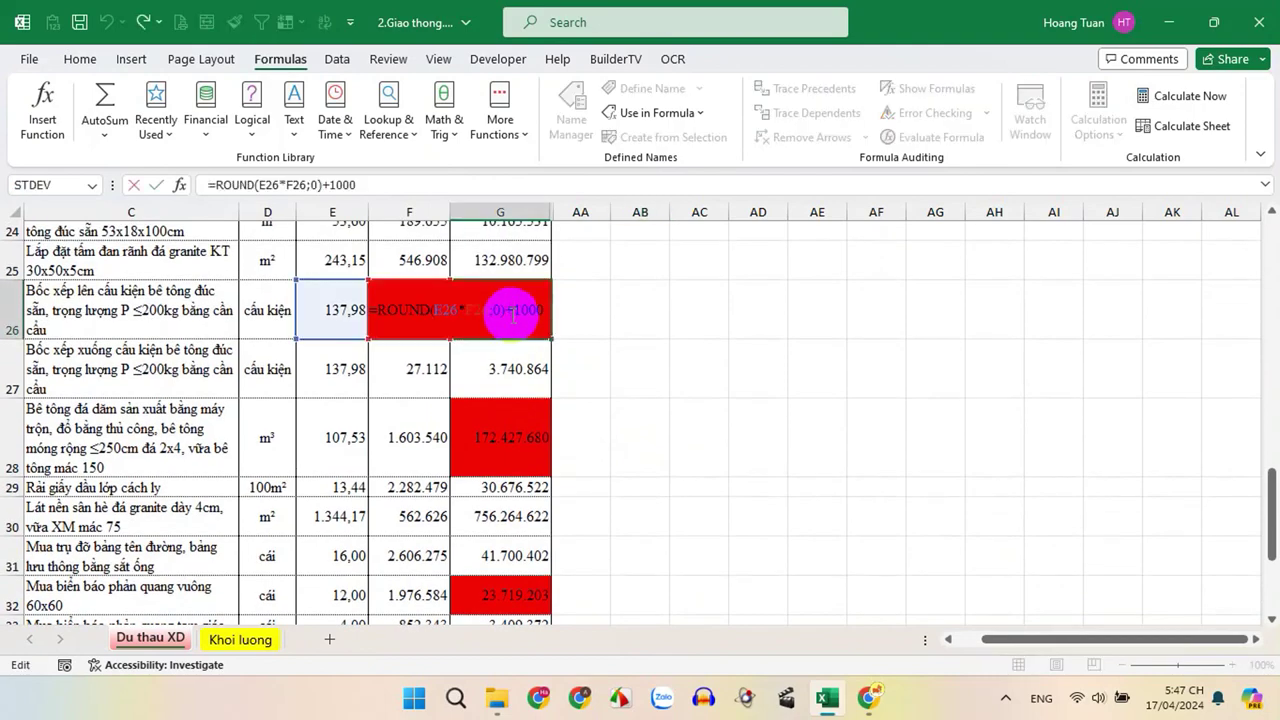
pyautogui.moveTo(512, 313); pyautogui.dragTo(548, 318)
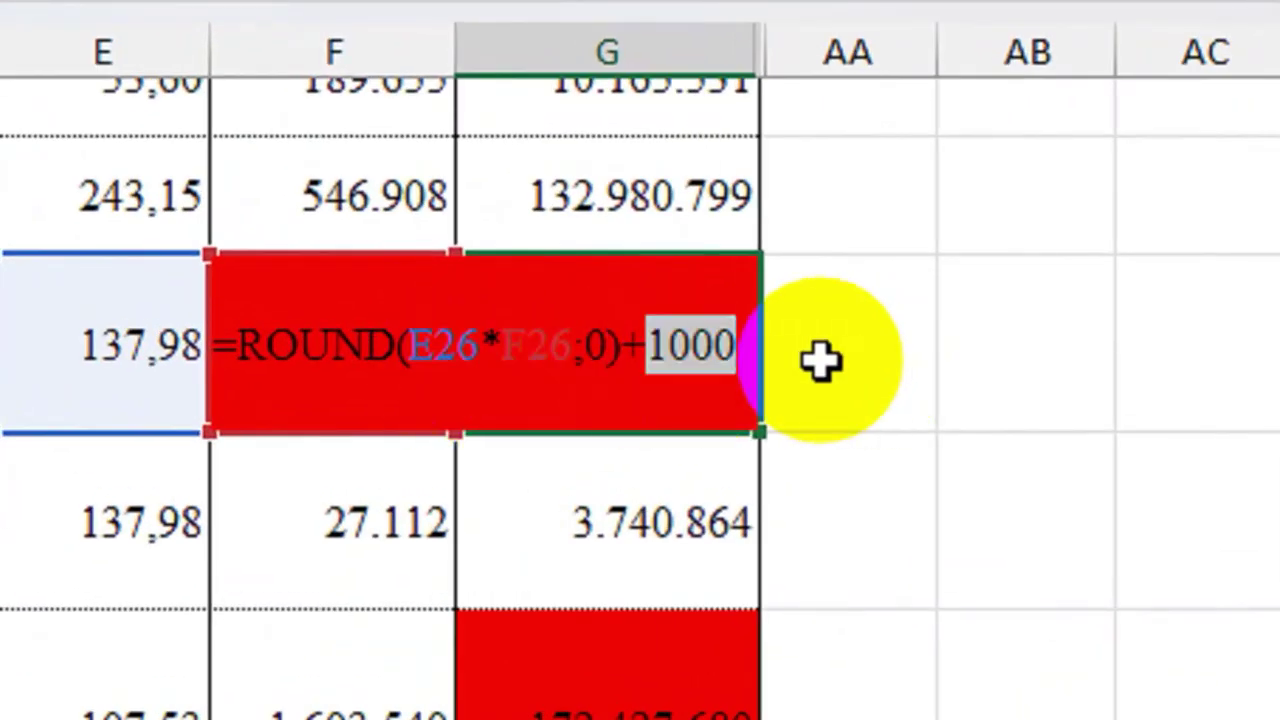
pyautogui.click(630, 522)
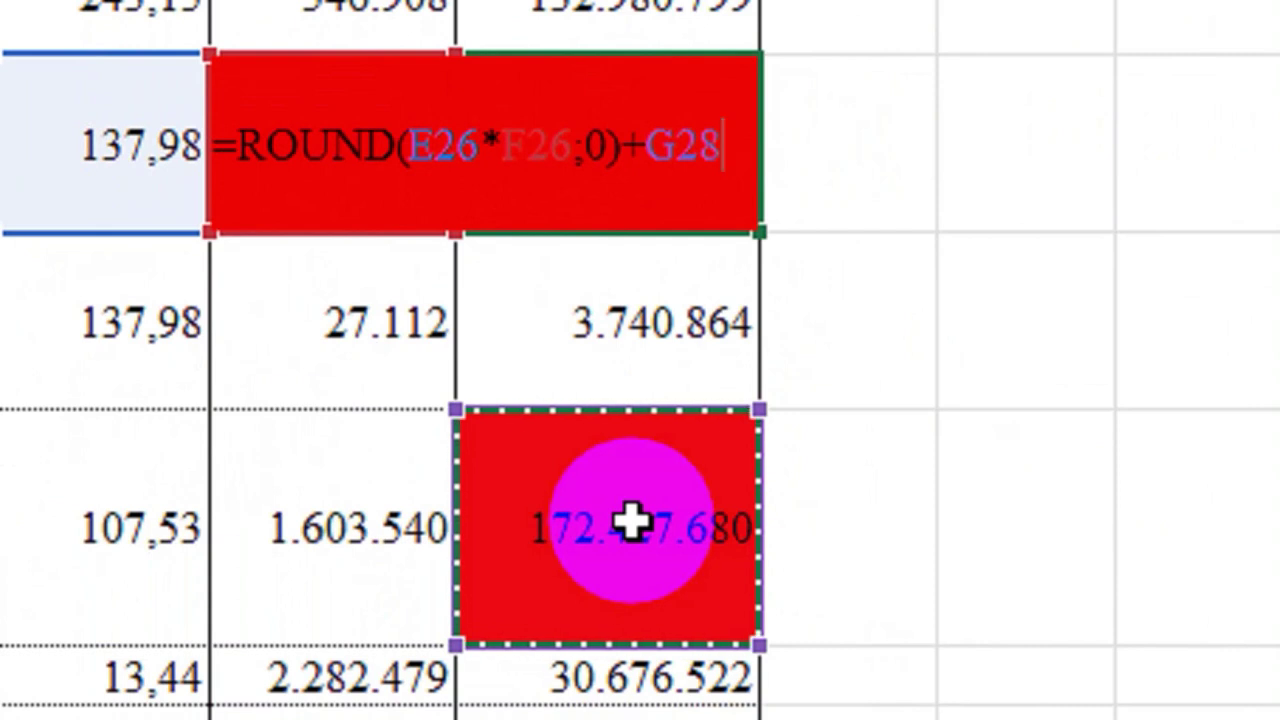
pyautogui.press('Return')
pyautogui.doubleClick(630, 522)
pyautogui.moveTo(620, 528); pyautogui.dragTo(845, 530)
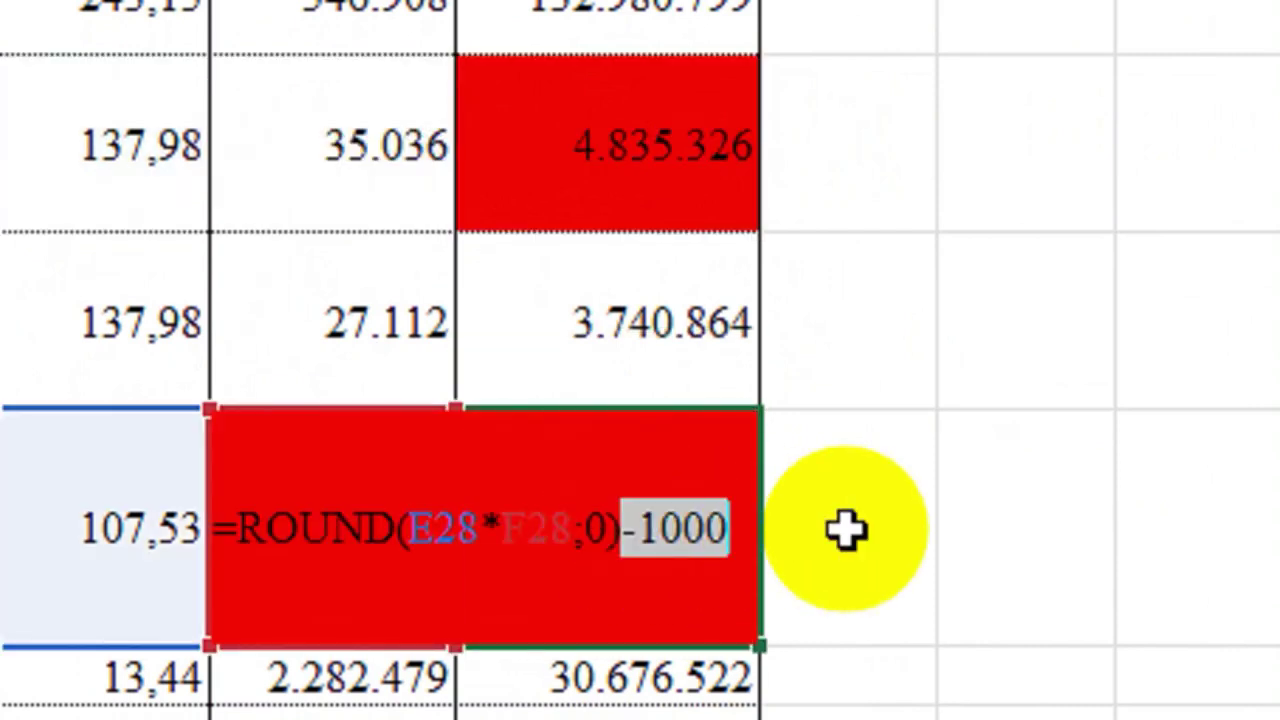
pyautogui.press('BackSpace')
pyautogui.hotkey('ctrl', 'Return')
pyautogui.doubleClick(623, 543)
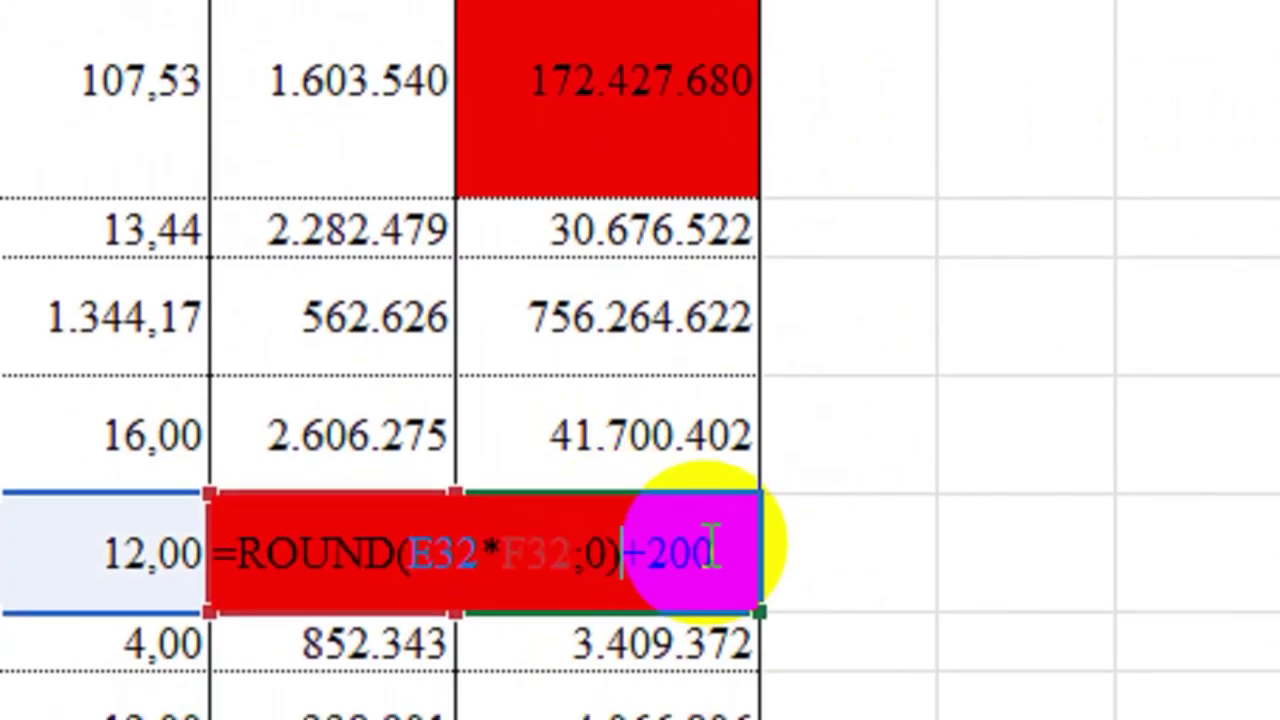
pyautogui.moveTo(710, 540); pyautogui.dragTo(593, 545)
pyautogui.hotkey('ctrl', 'Return')
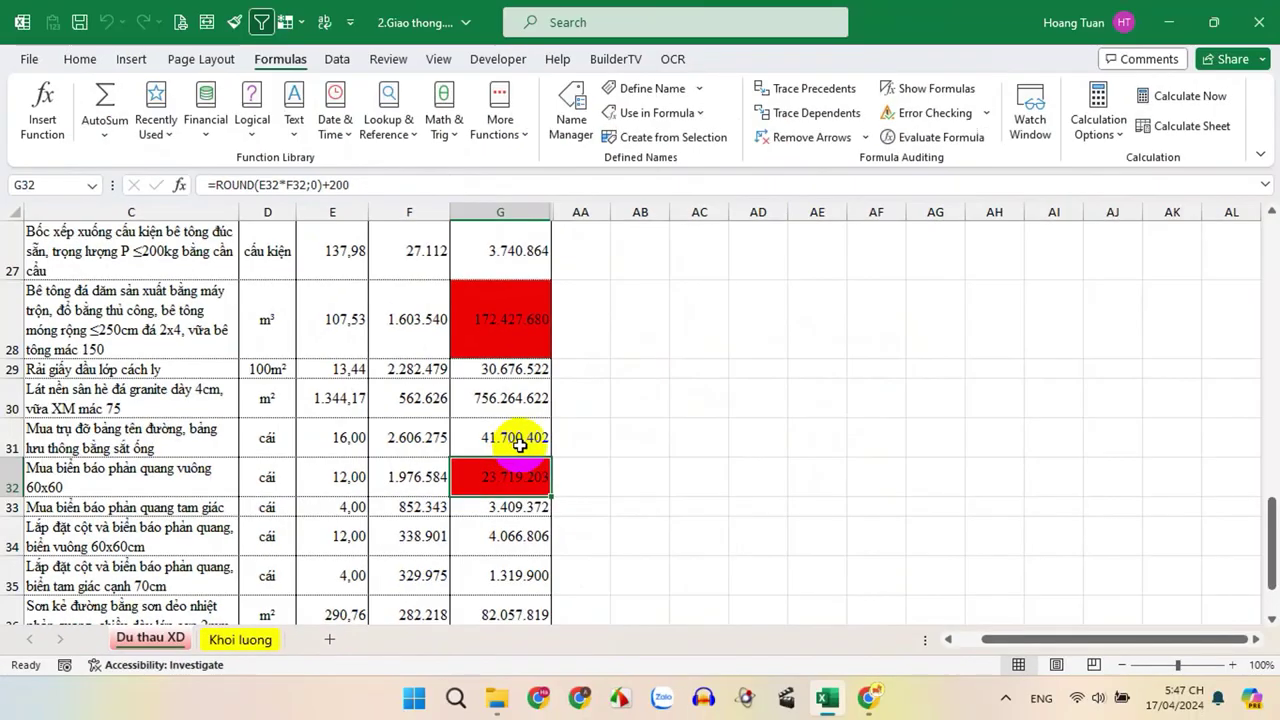
pyautogui.scroll(3, 548, 445)
pyautogui.scroll(3, 548, 445)
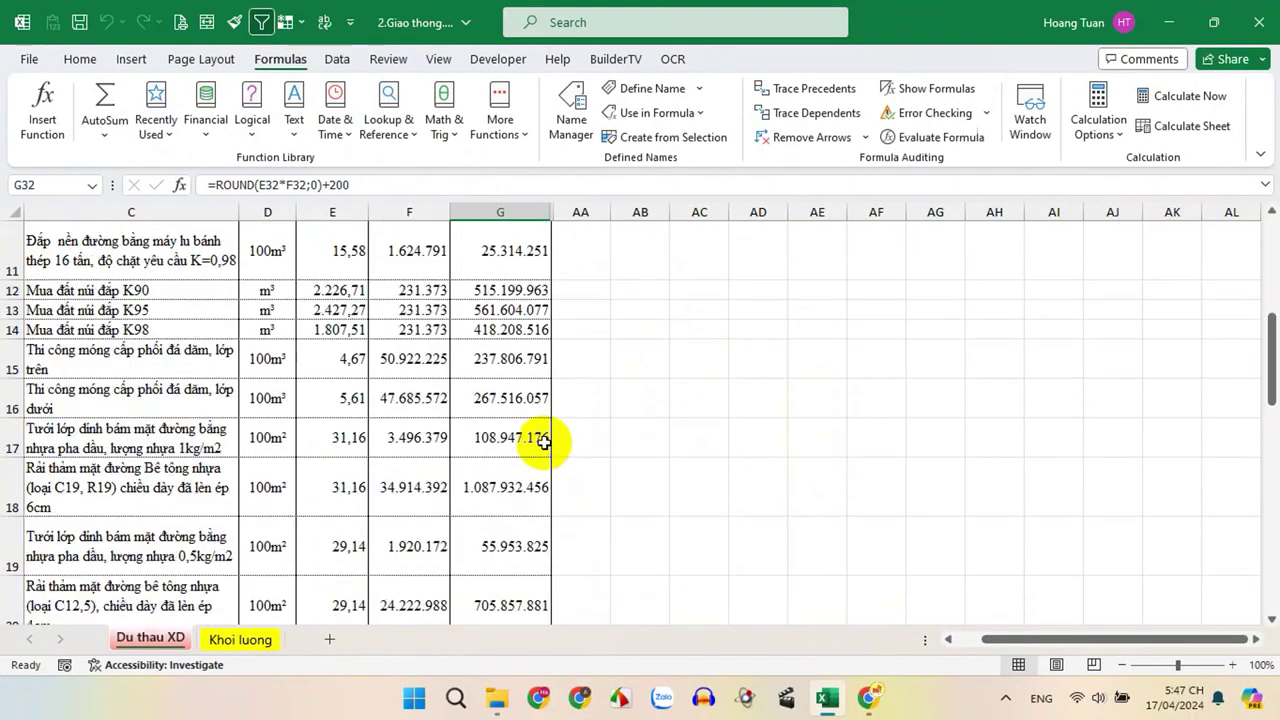
pyautogui.scroll(3, 543, 443)
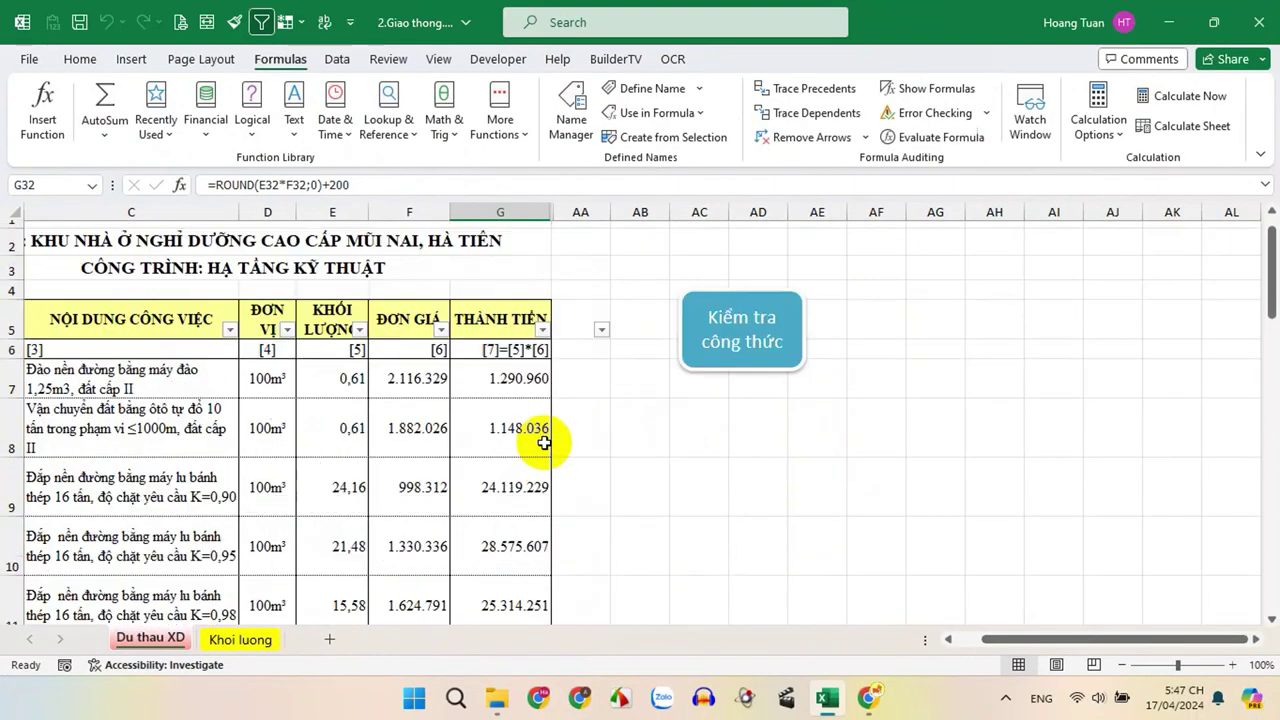
pyautogui.click(750, 330)
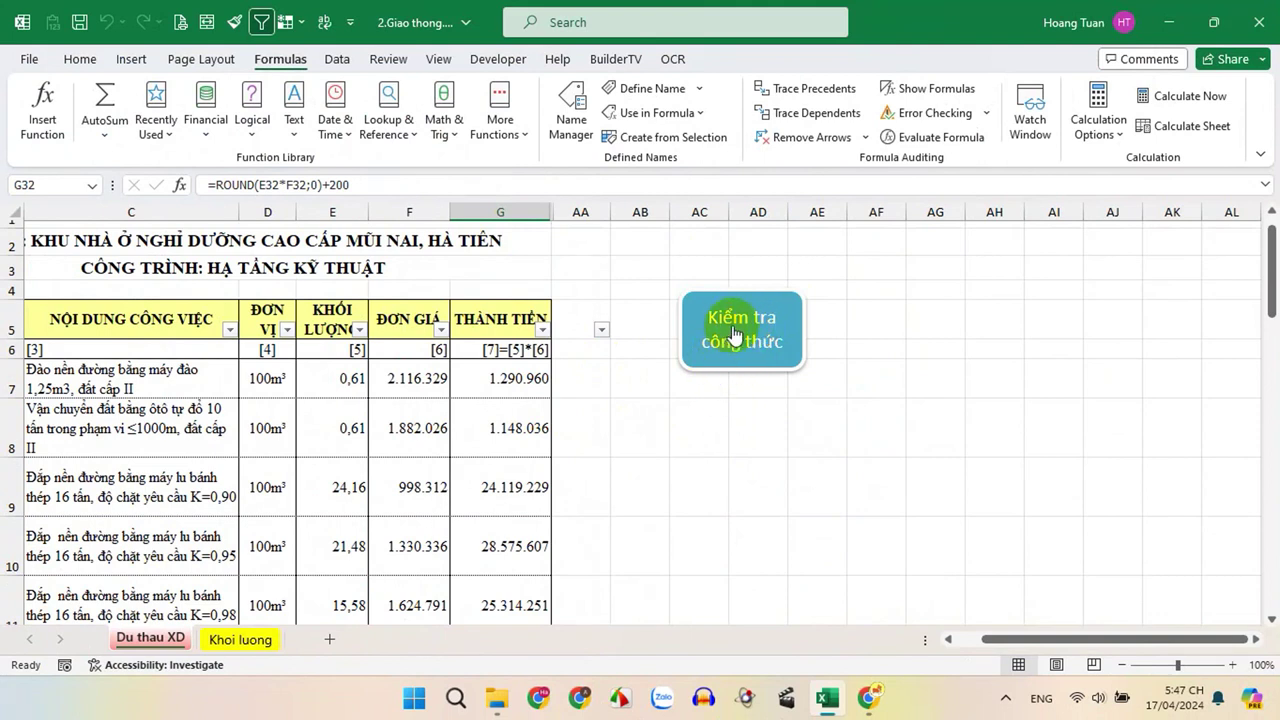
pyautogui.scroll(-3, 652, 453)
pyautogui.scroll(-3, 652, 453)
pyautogui.scroll(-1, 652, 453)
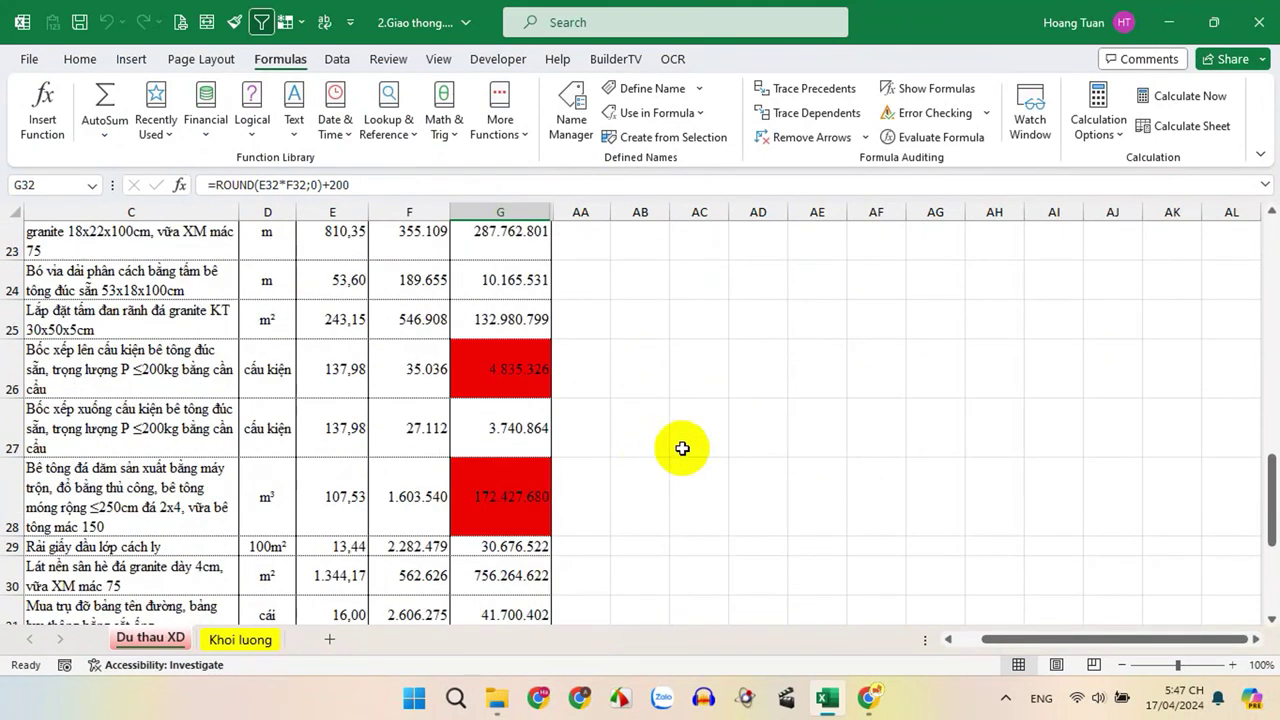
pyautogui.scroll(-2, 687, 421)
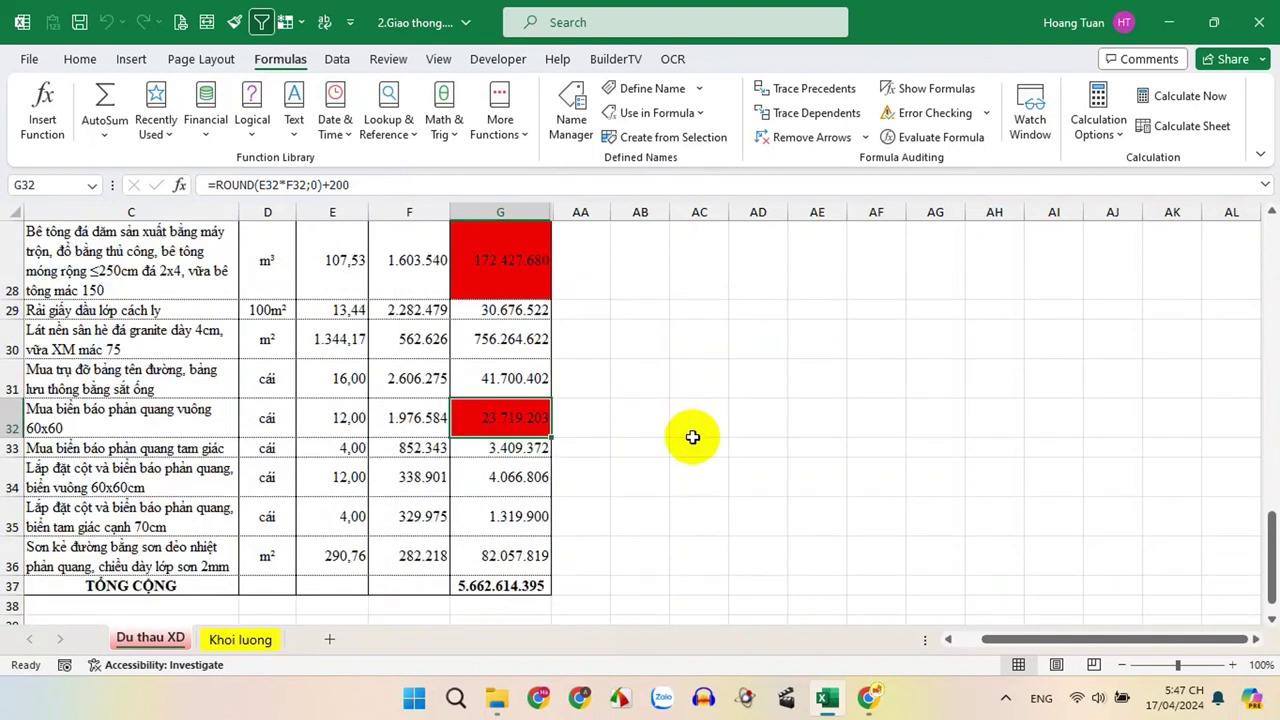
pyautogui.scroll(3, 668, 456)
pyautogui.scroll(3, 659, 462)
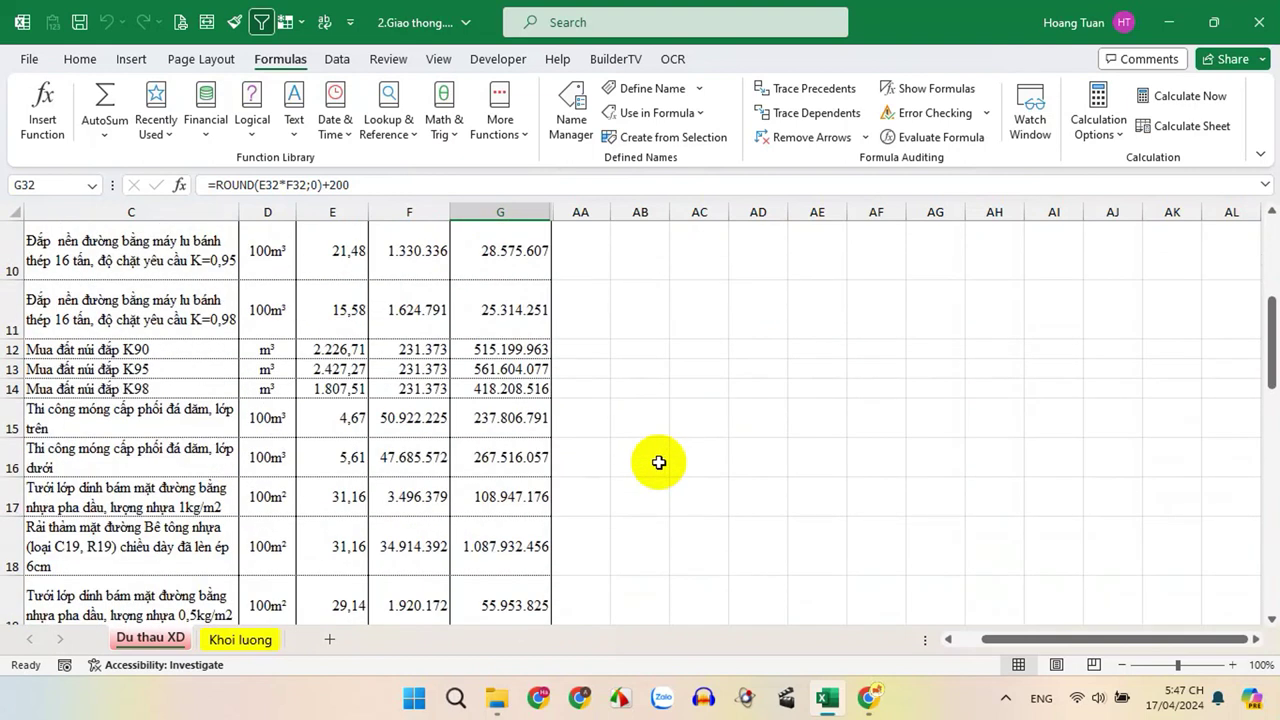
pyautogui.scroll(3, 659, 462)
pyautogui.scroll(-2, 617, 444)
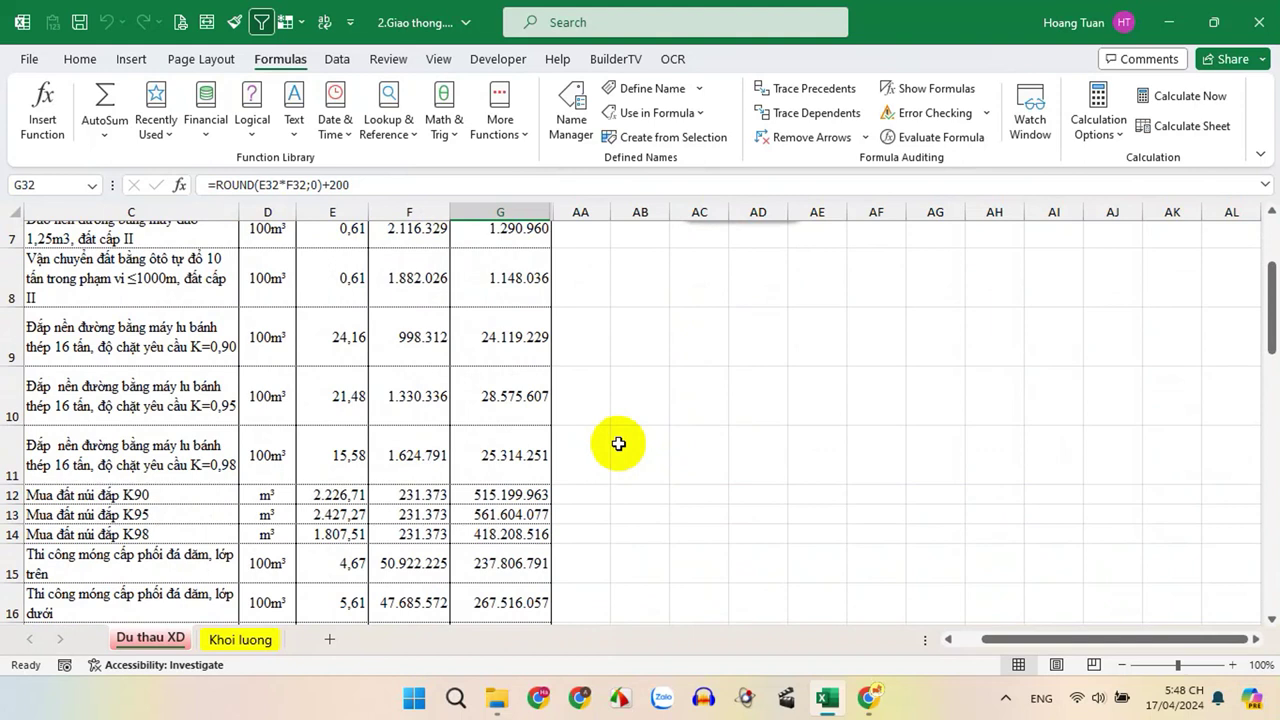
pyautogui.scroll(-3, 618, 444)
pyautogui.scroll(-1, 618, 446)
pyautogui.scroll(-1, 618, 450)
pyautogui.scroll(-1, 619, 459)
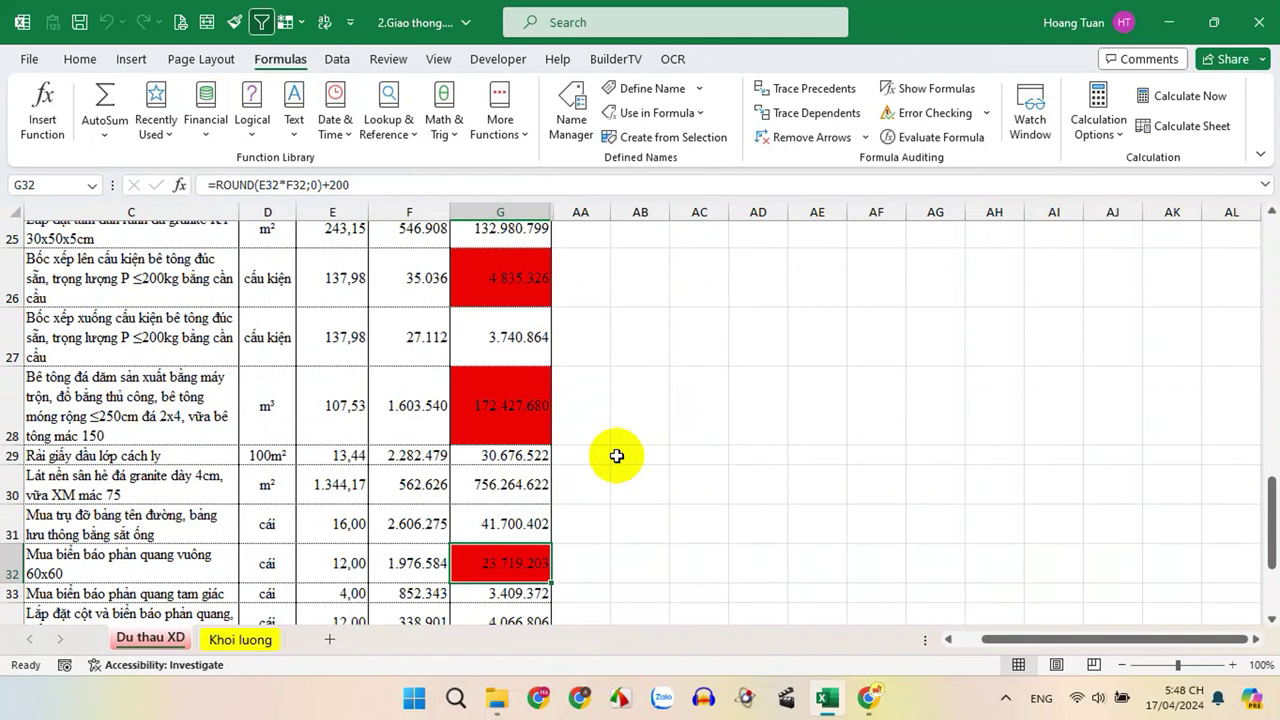
pyautogui.scroll(3, 606, 365)
pyautogui.scroll(3, 605, 372)
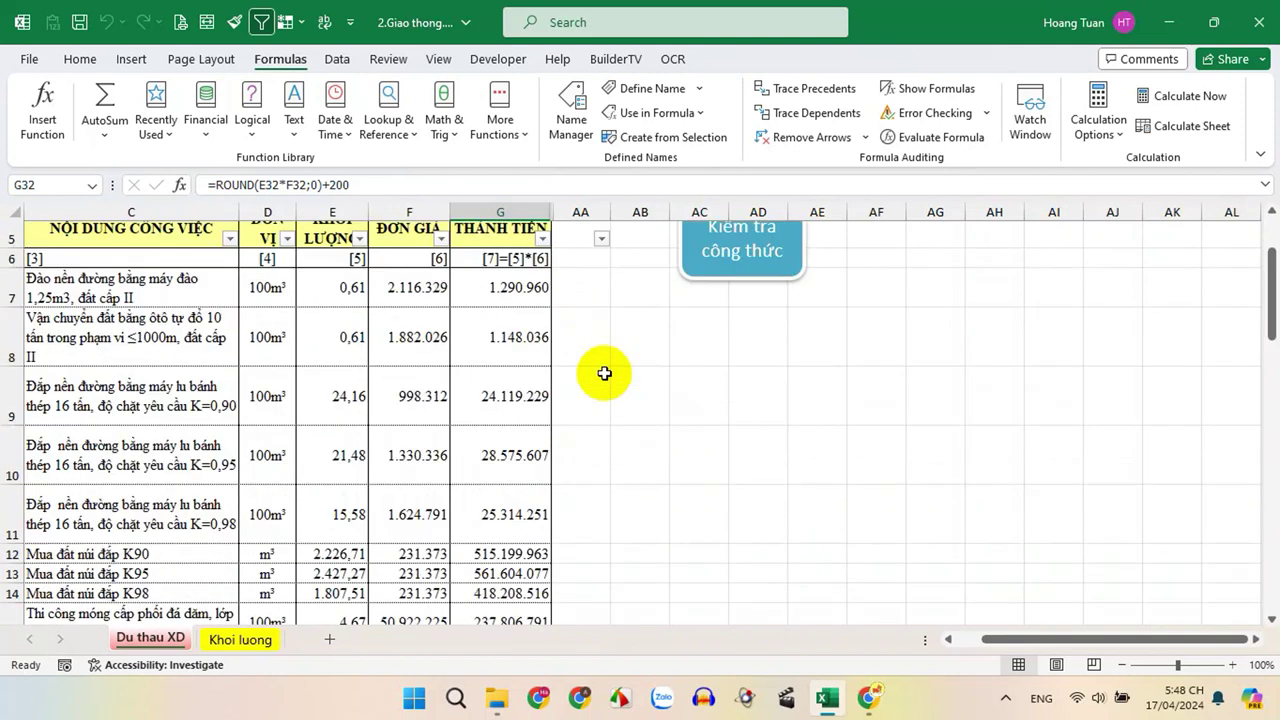
pyautogui.scroll(2, 604, 373)
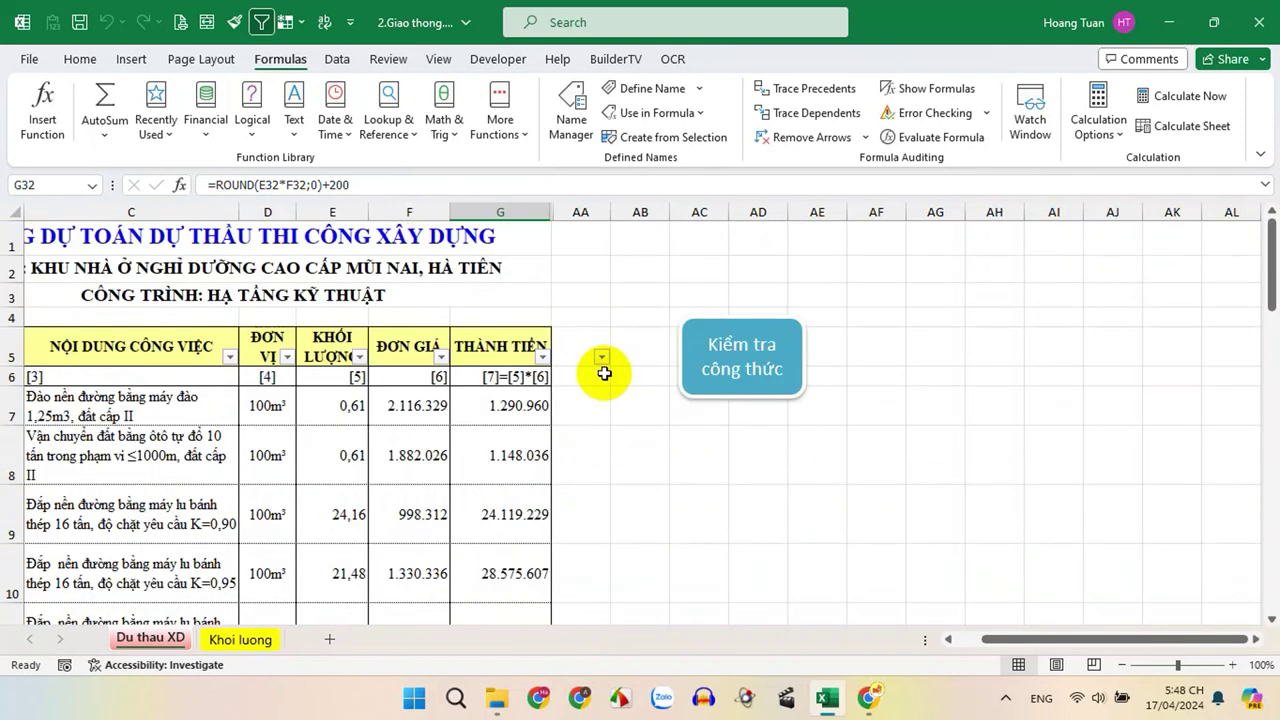
pyautogui.click(716, 376)
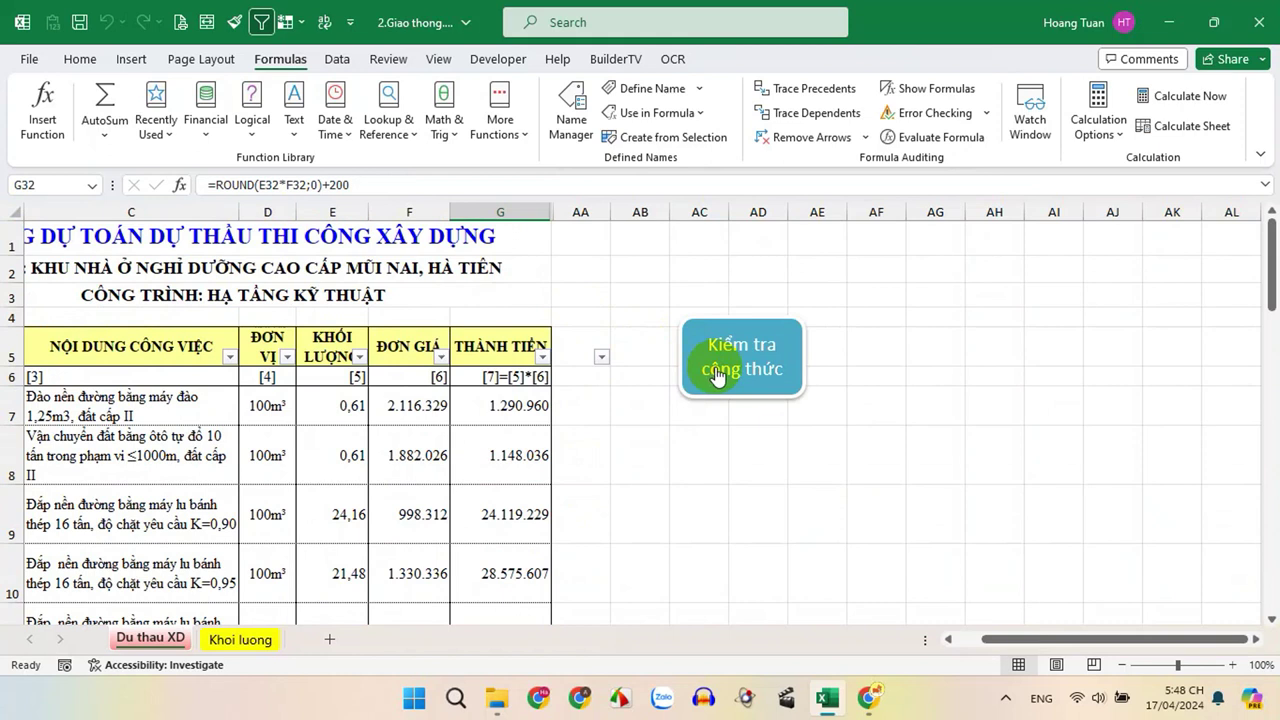
# Create blank workbook Book1 via File > New, select L9, and open Copilot from the taskbar.
pyautogui.click(29, 60)
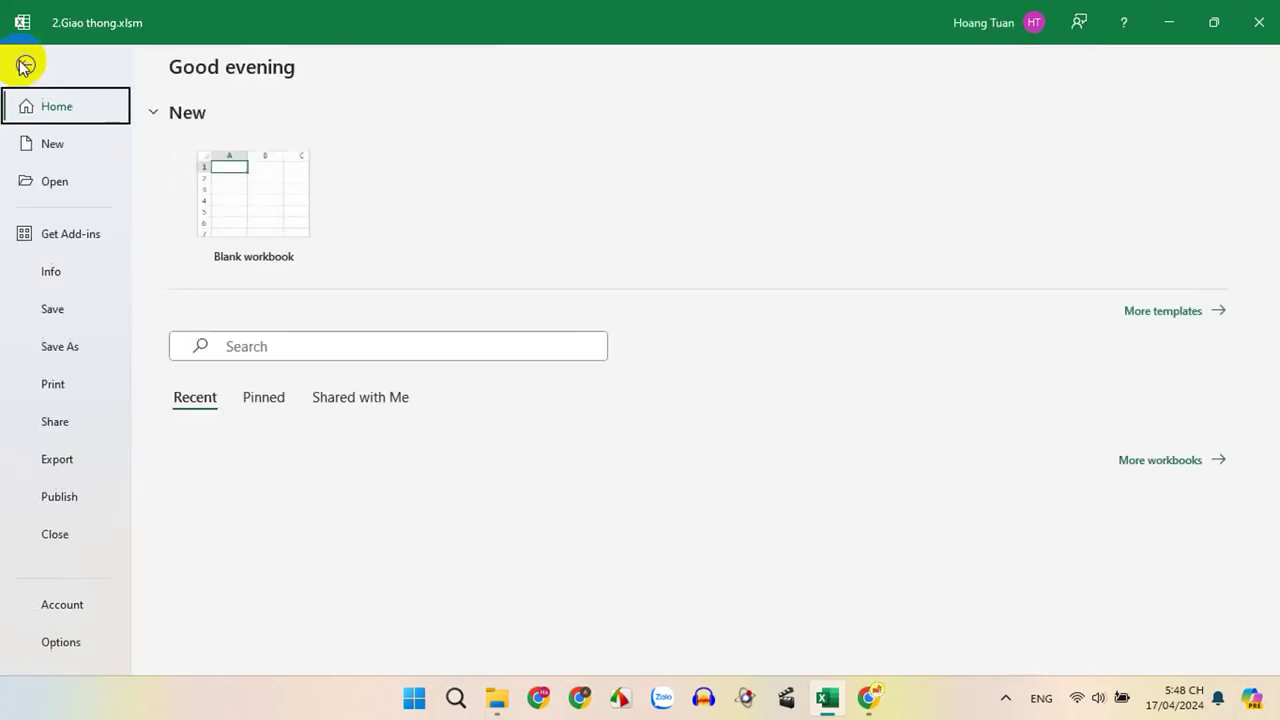
pyautogui.click(50, 150)
pyautogui.click(274, 191)
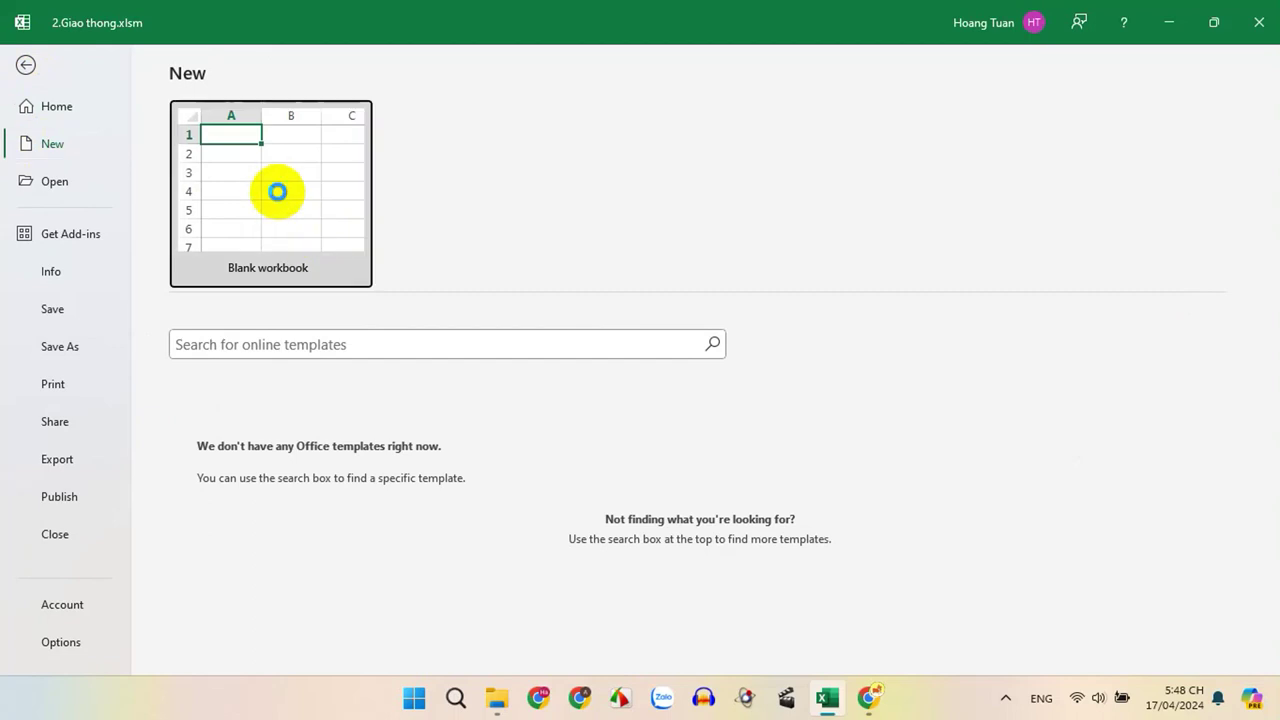
pyautogui.click(454, 337)
pyautogui.click(60, 225)
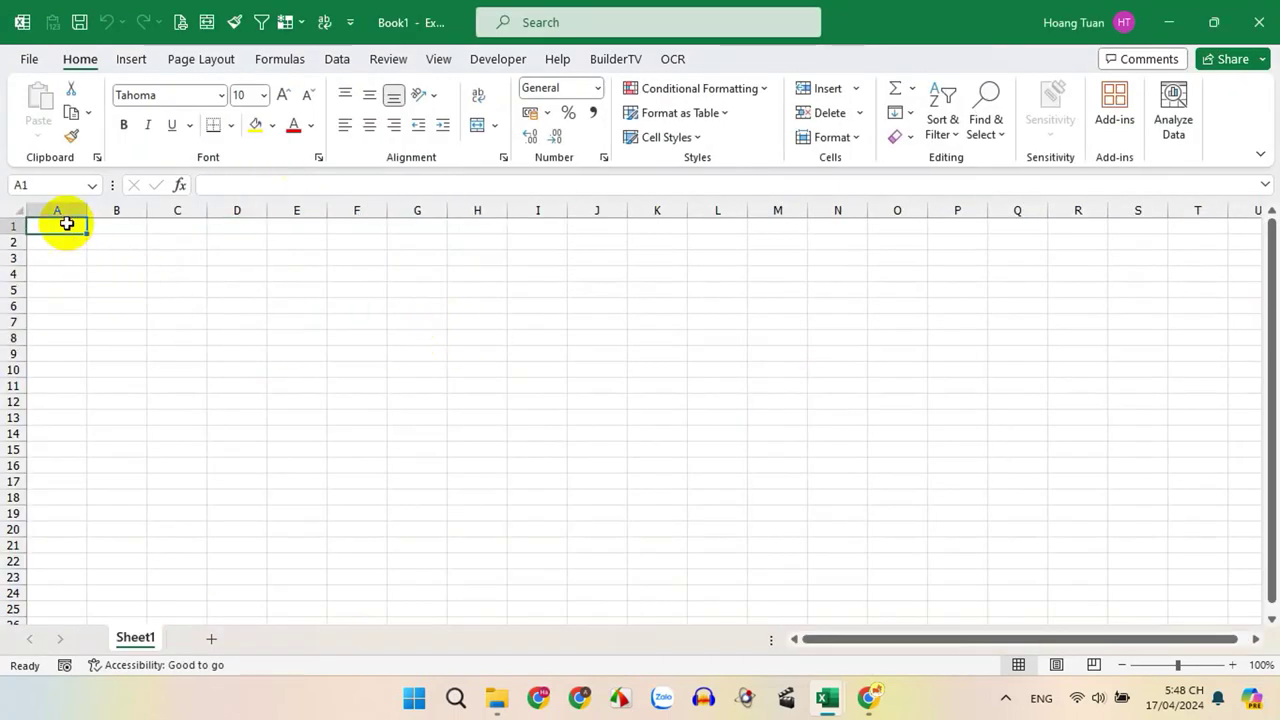
pyautogui.click(726, 356)
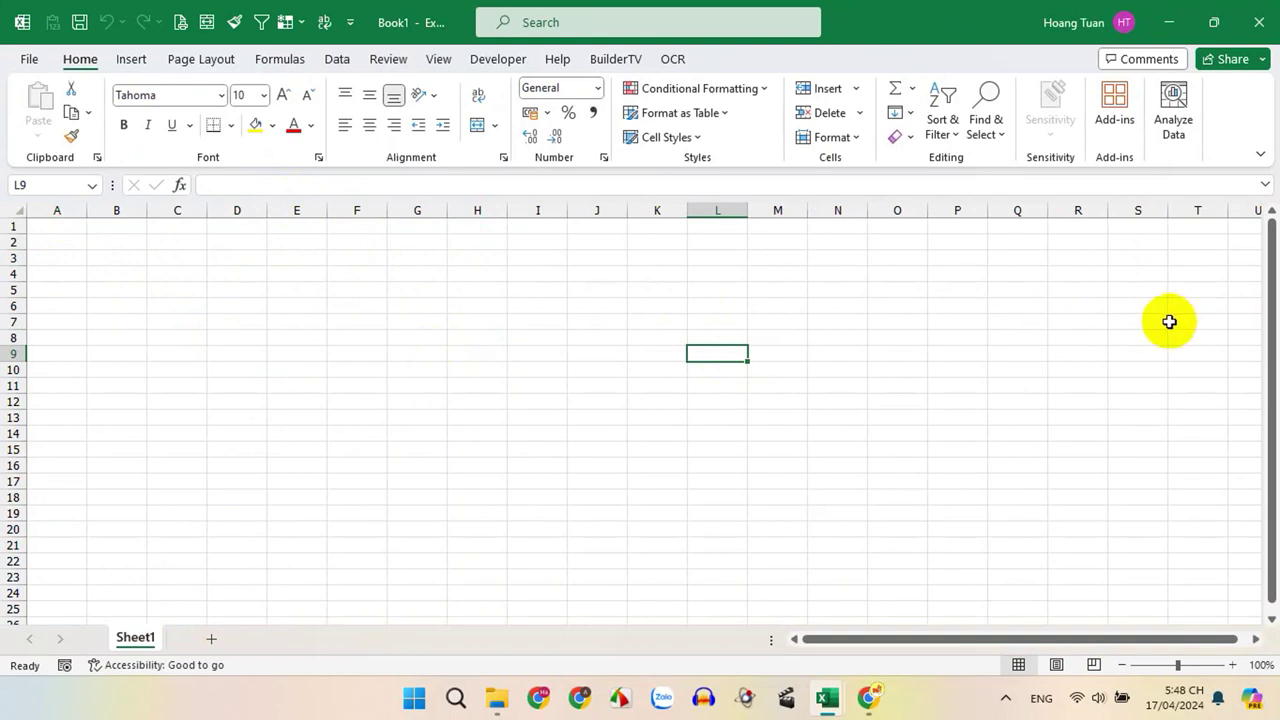
pyautogui.click(1252, 699)
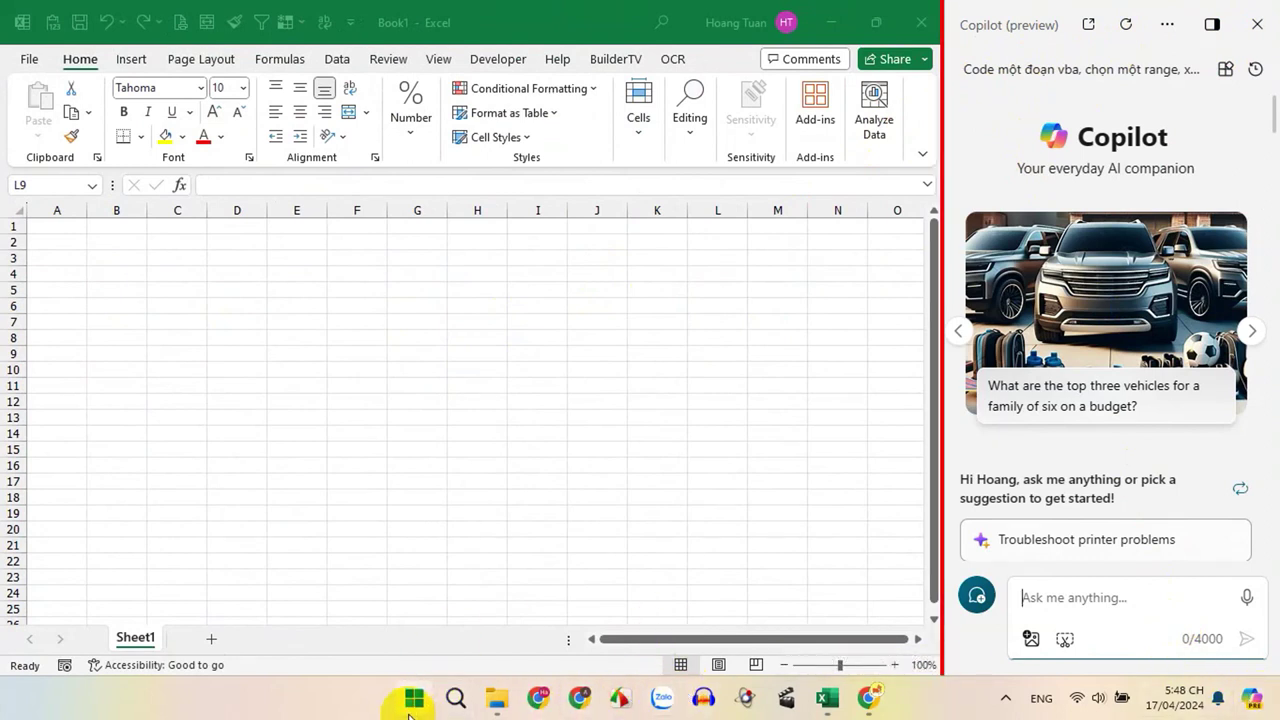
pyautogui.click(409, 712)
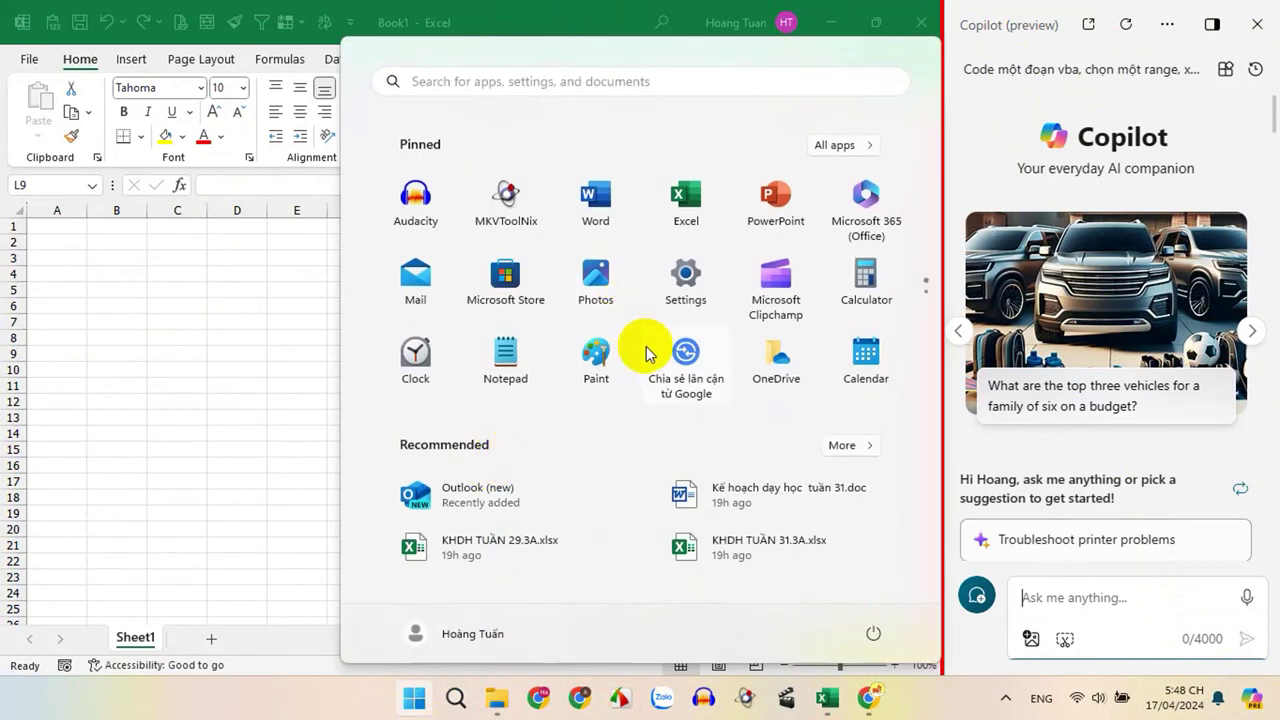
pyautogui.write('eg')
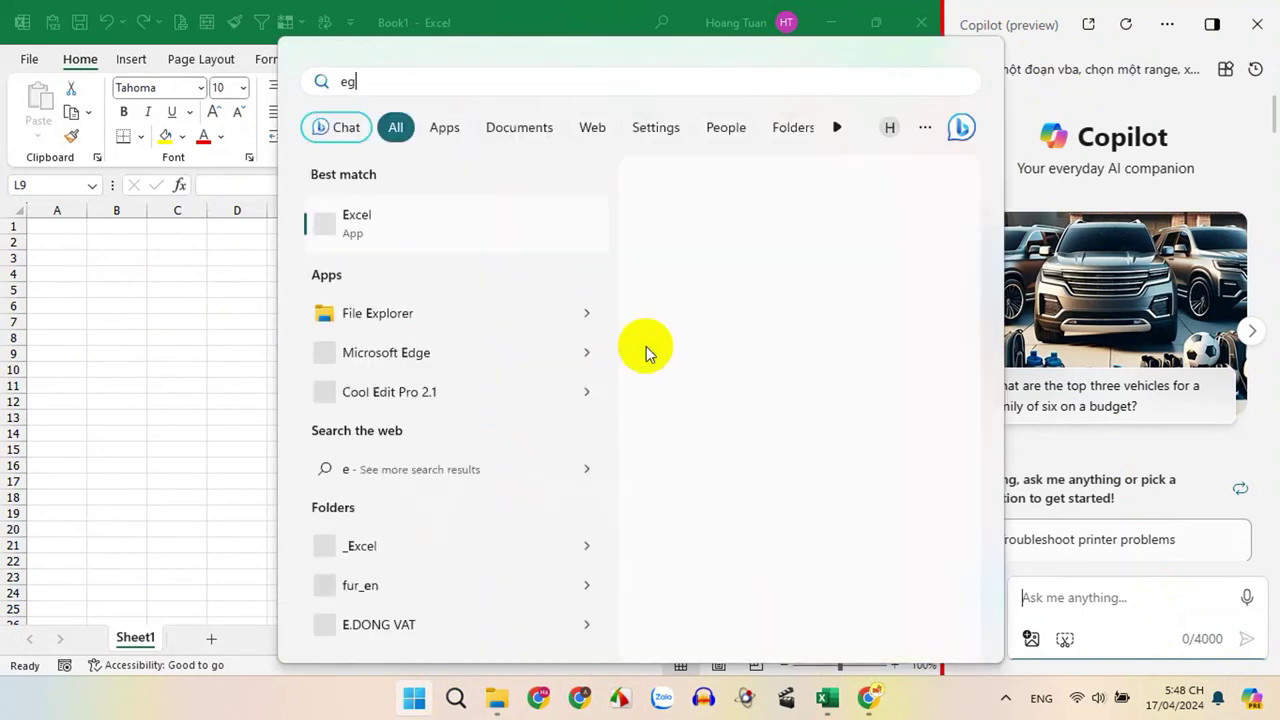
pyautogui.click(465, 242)
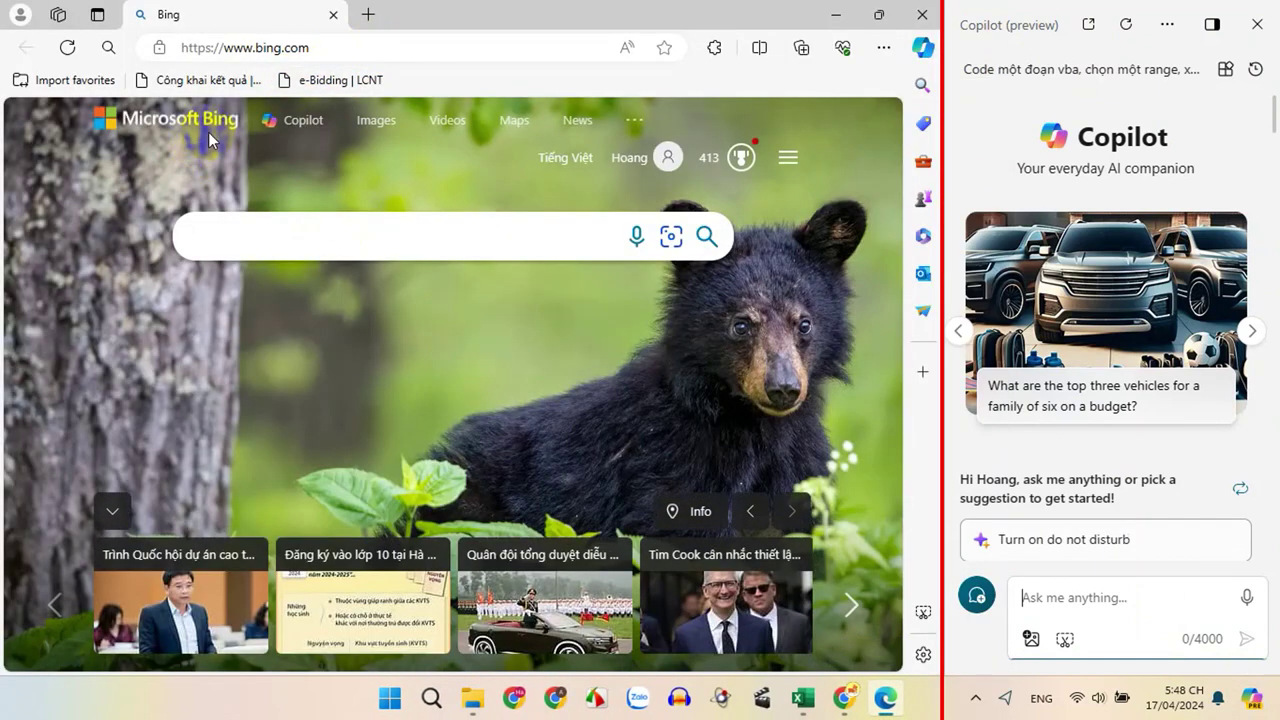
pyautogui.click(305, 125)
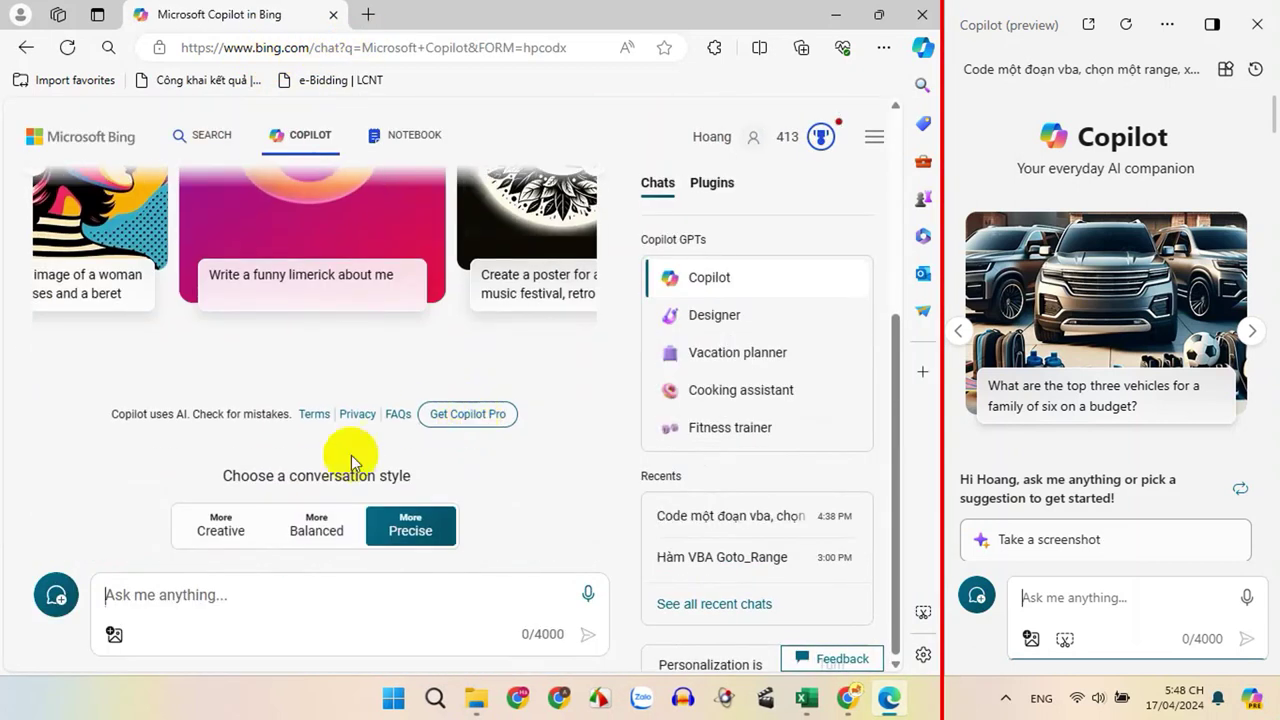
pyautogui.click(169, 601)
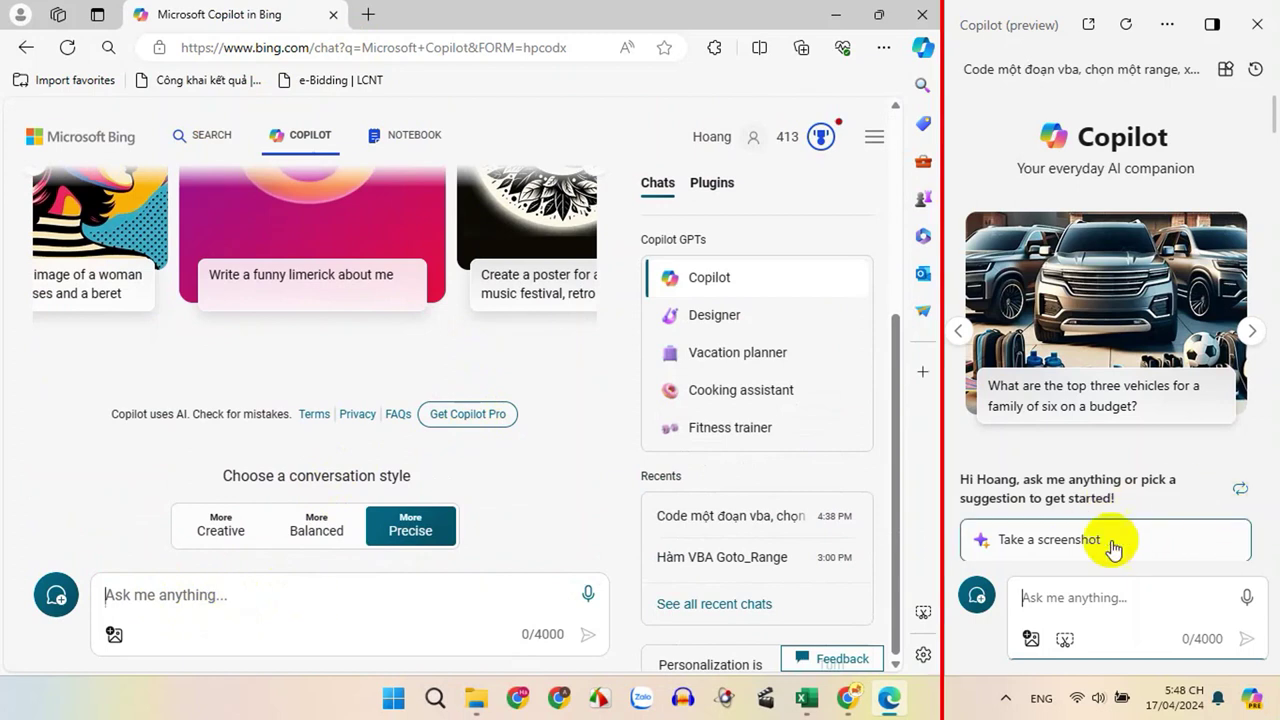
pyautogui.click(921, 17)
pyautogui.click(539, 324)
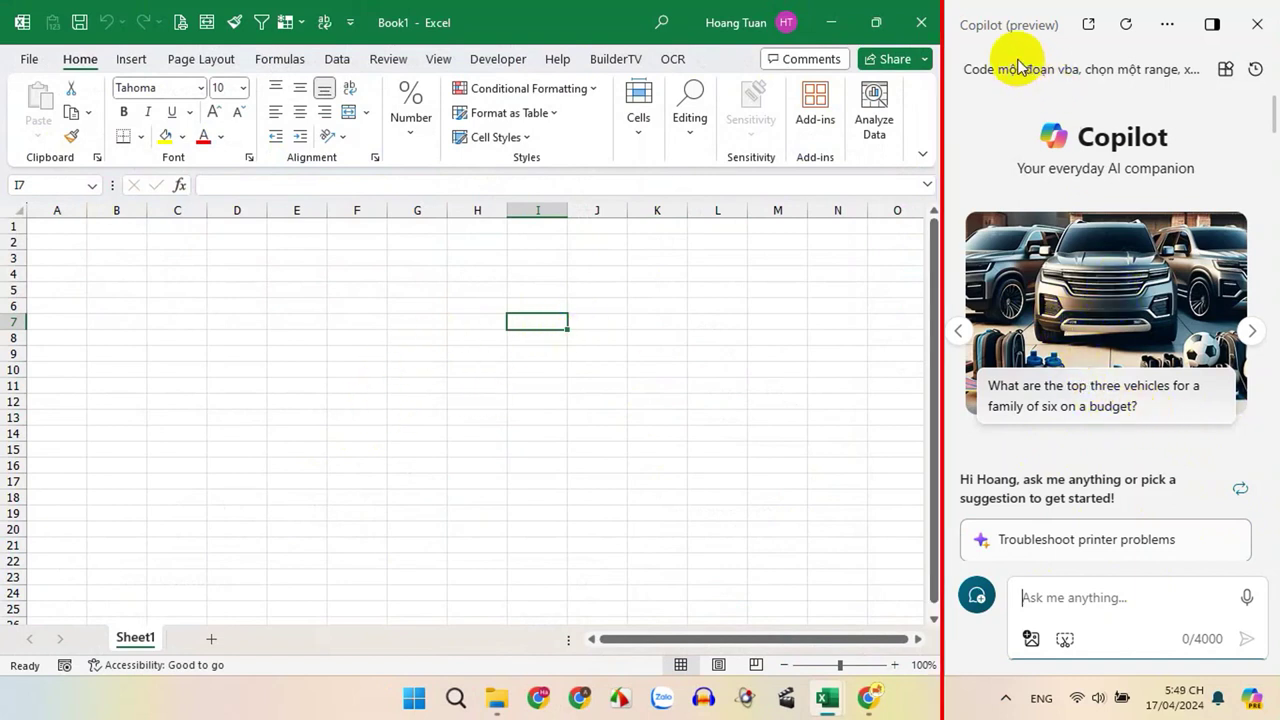
# Review the earlier Copilot prompt, highlighting the part about colouring changed cells.
pyautogui.scroll(-3, 1092, 195)
pyautogui.scroll(-3, 1088, 215)
pyautogui.scroll(-1, 1088, 218)
pyautogui.moveTo(994, 309); pyautogui.dragTo(1182, 356)
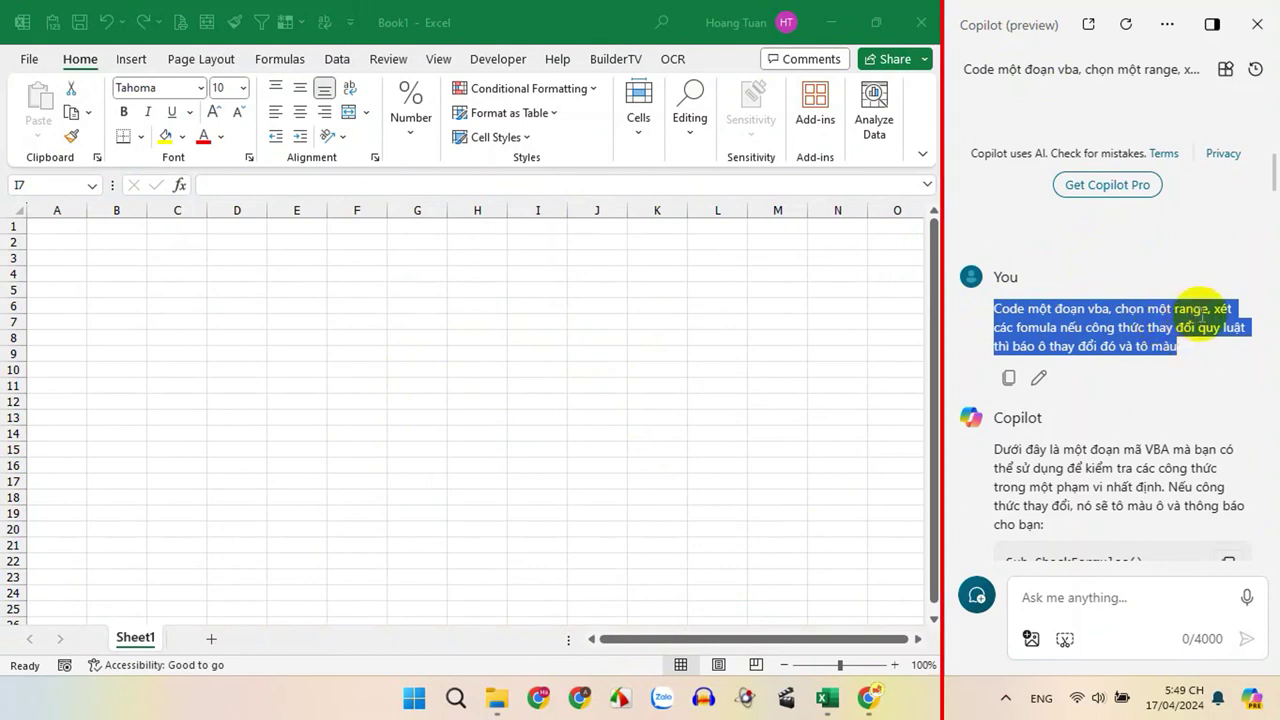
pyautogui.click(1018, 330)
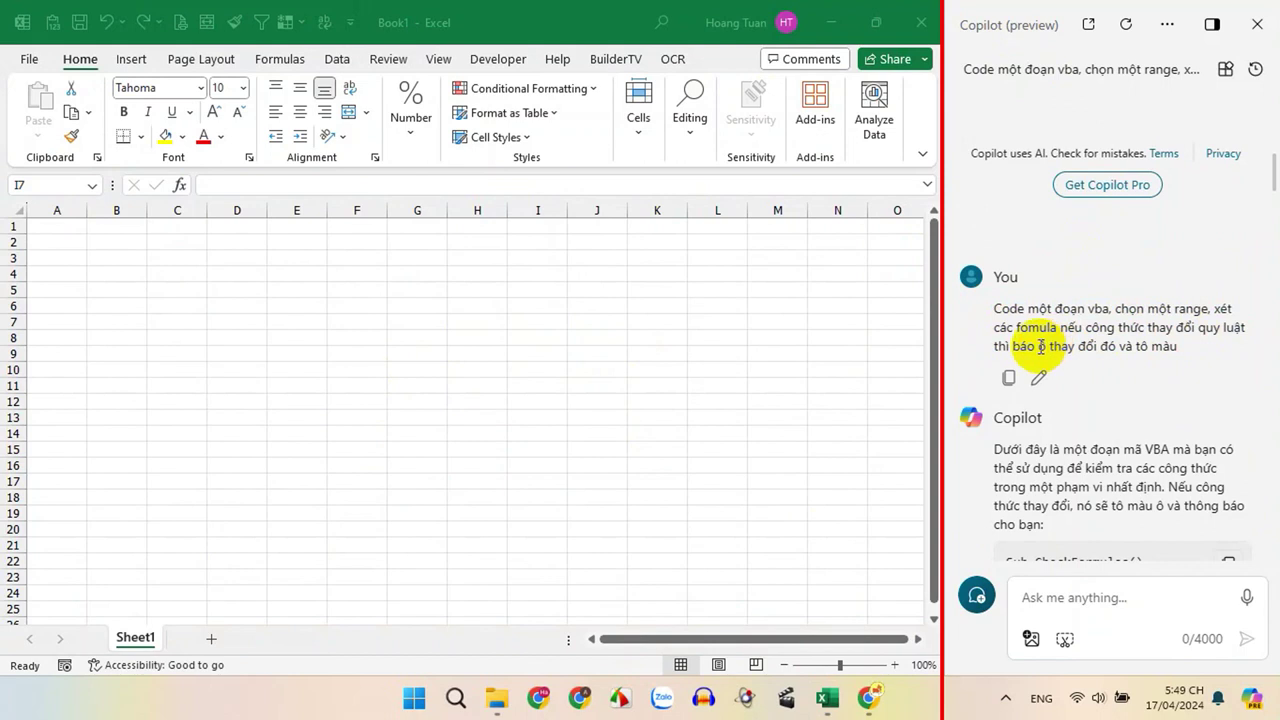
pyautogui.moveTo(1036, 346); pyautogui.dragTo(1196, 348)
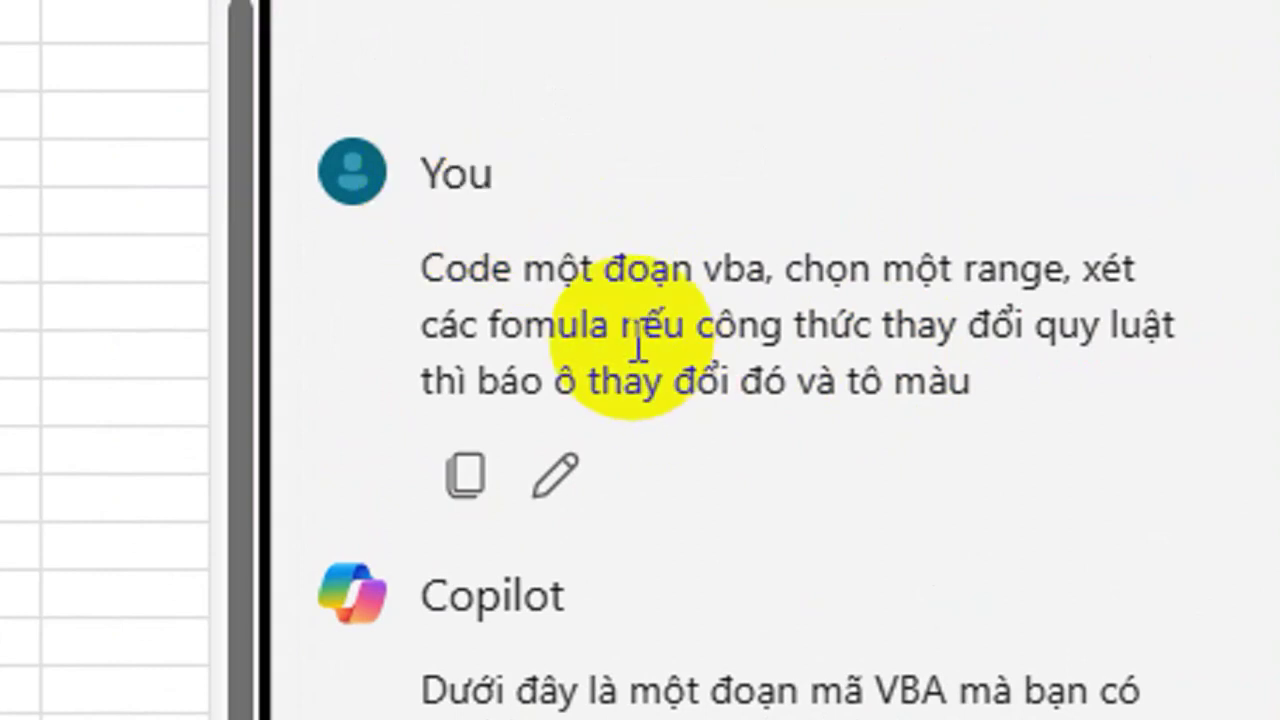
# Scroll Copilot's reply down to the CheckFormulas VBA code block.
pyautogui.scroll(-2, 630, 560)
pyautogui.scroll(-3, 634, 536)
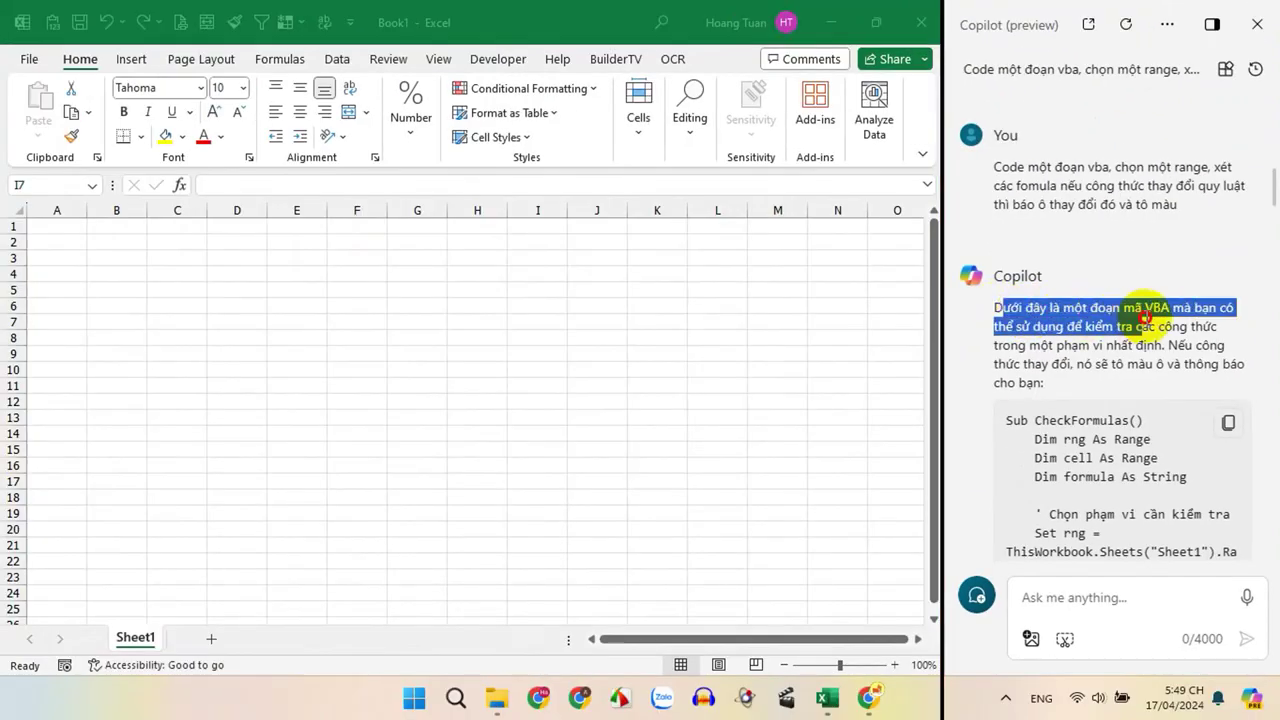
pyautogui.moveTo(998, 307); pyautogui.dragTo(1170, 308)
pyautogui.scroll(-1, 1048, 322)
pyautogui.scroll(-1, 1048, 312)
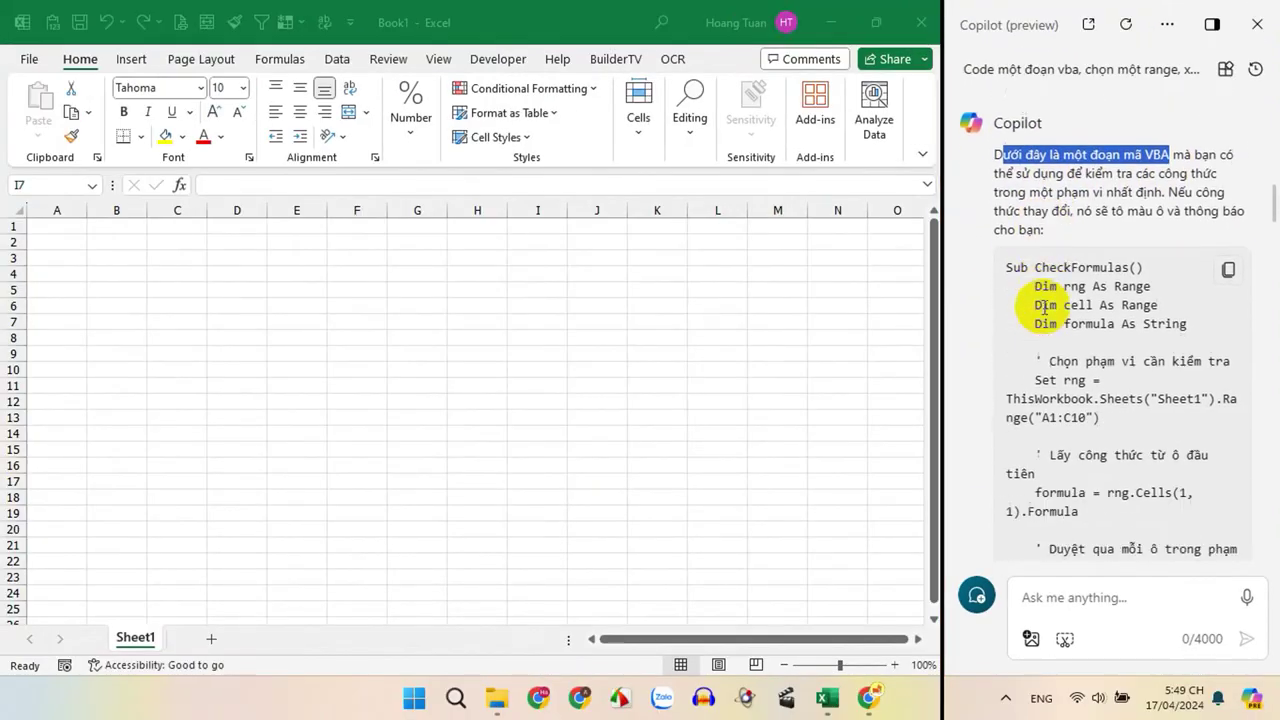
pyautogui.scroll(-1, 1046, 309)
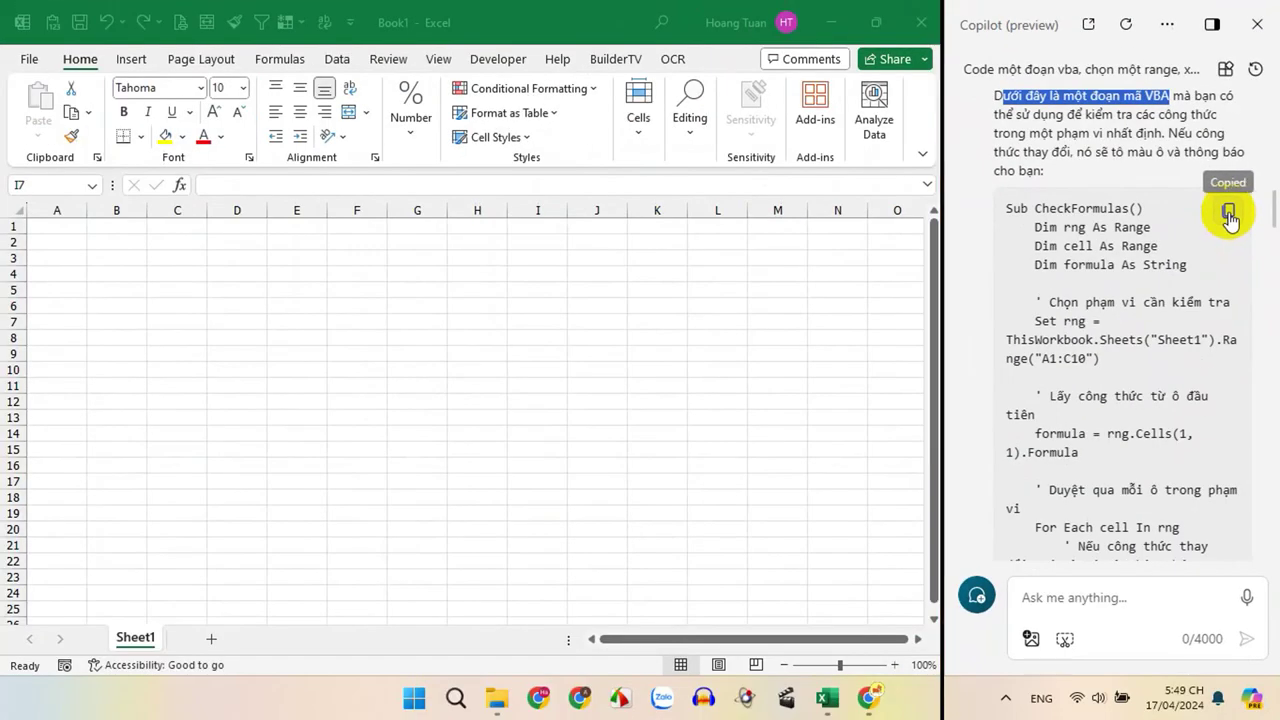
pyautogui.scroll(-2, 1129, 263)
pyautogui.scroll(-2, 1113, 337)
pyautogui.scroll(-1, 1113, 337)
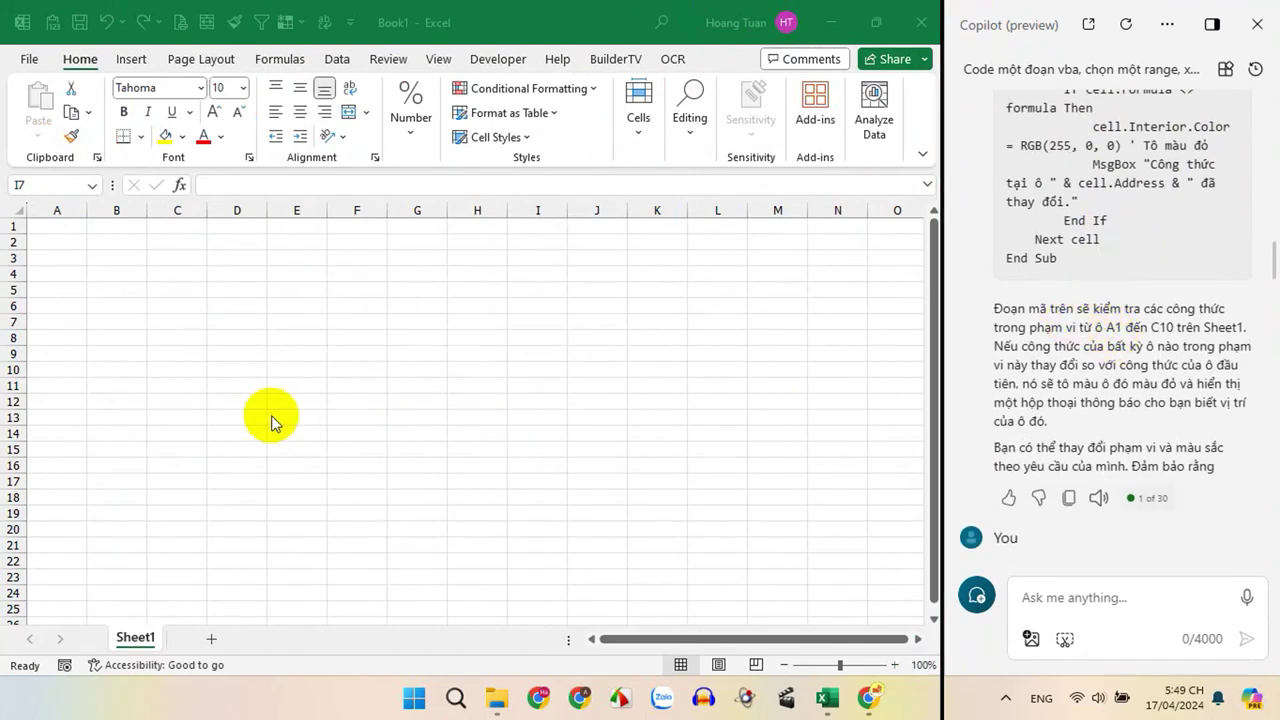
# Activate Book1's Sheet1 and open its code window via Developer > View Code.
pyautogui.click(287, 301)
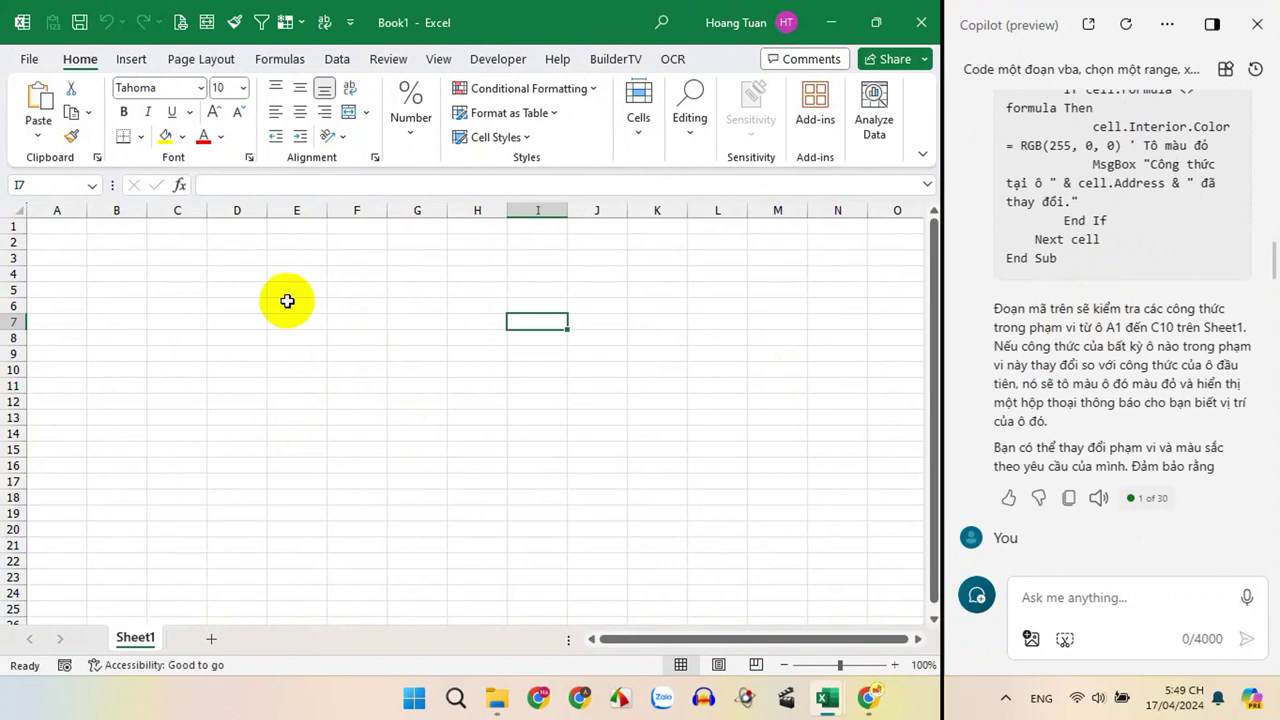
pyautogui.click(287, 301)
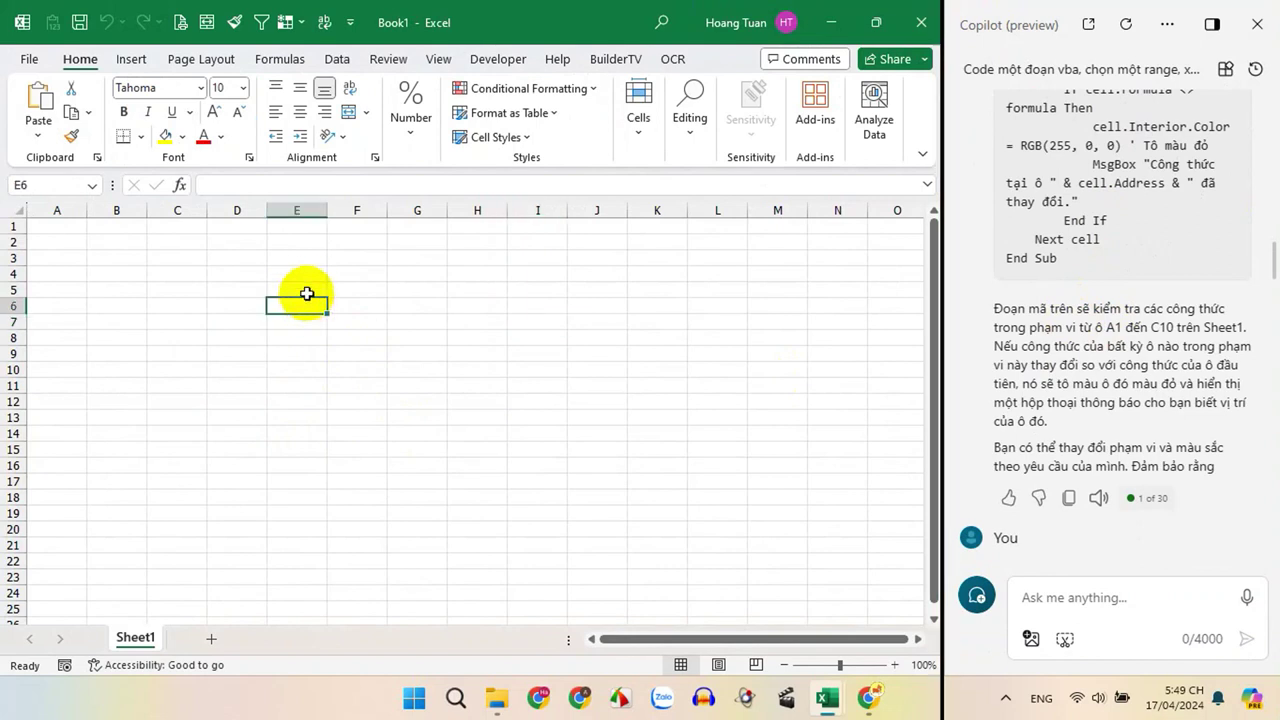
pyautogui.click(498, 61)
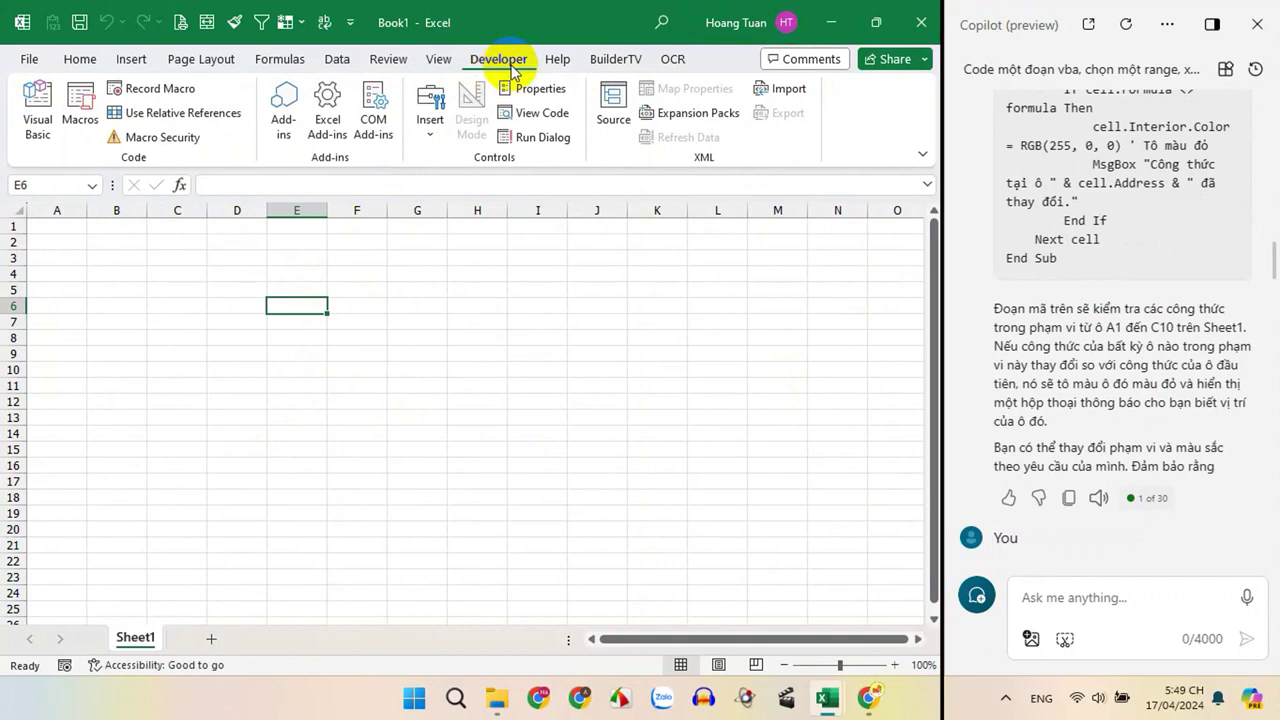
pyautogui.click(535, 125)
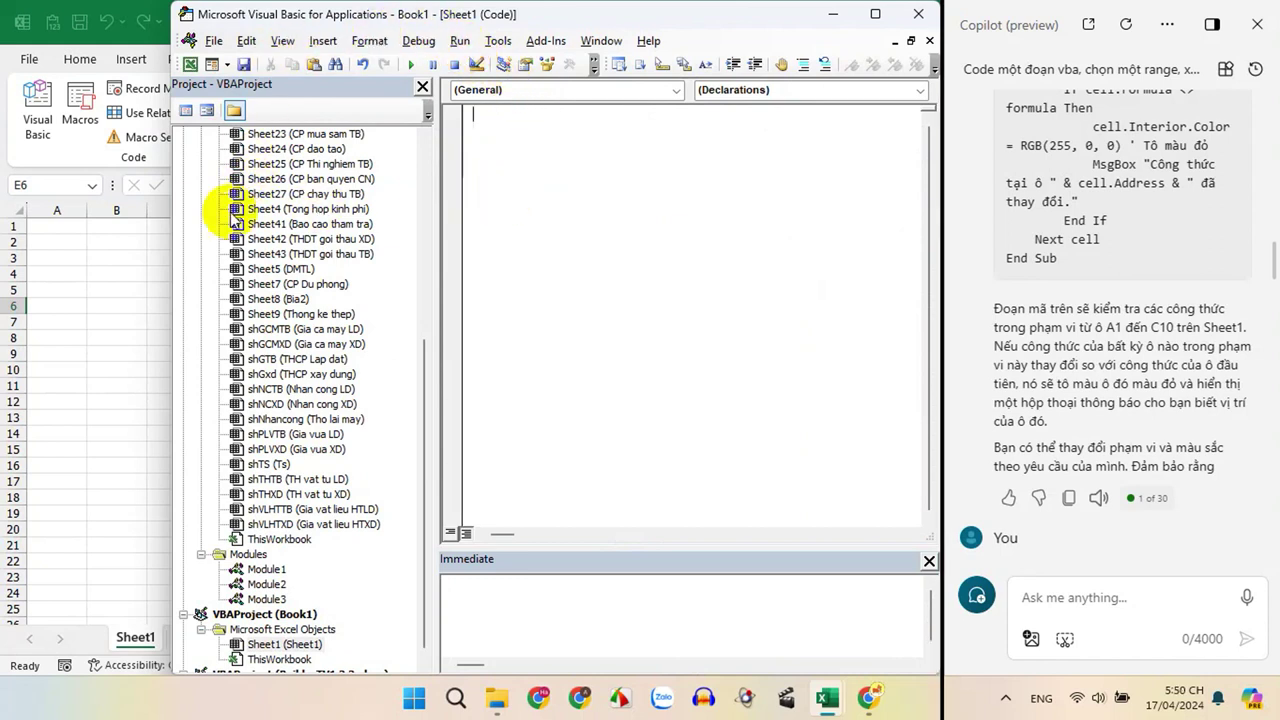
# Collapse the 2.Giao thong.xlsm project, then close that workbook, saving its changes.
pyautogui.moveTo(168, 207); pyautogui.dragTo(91, 207)
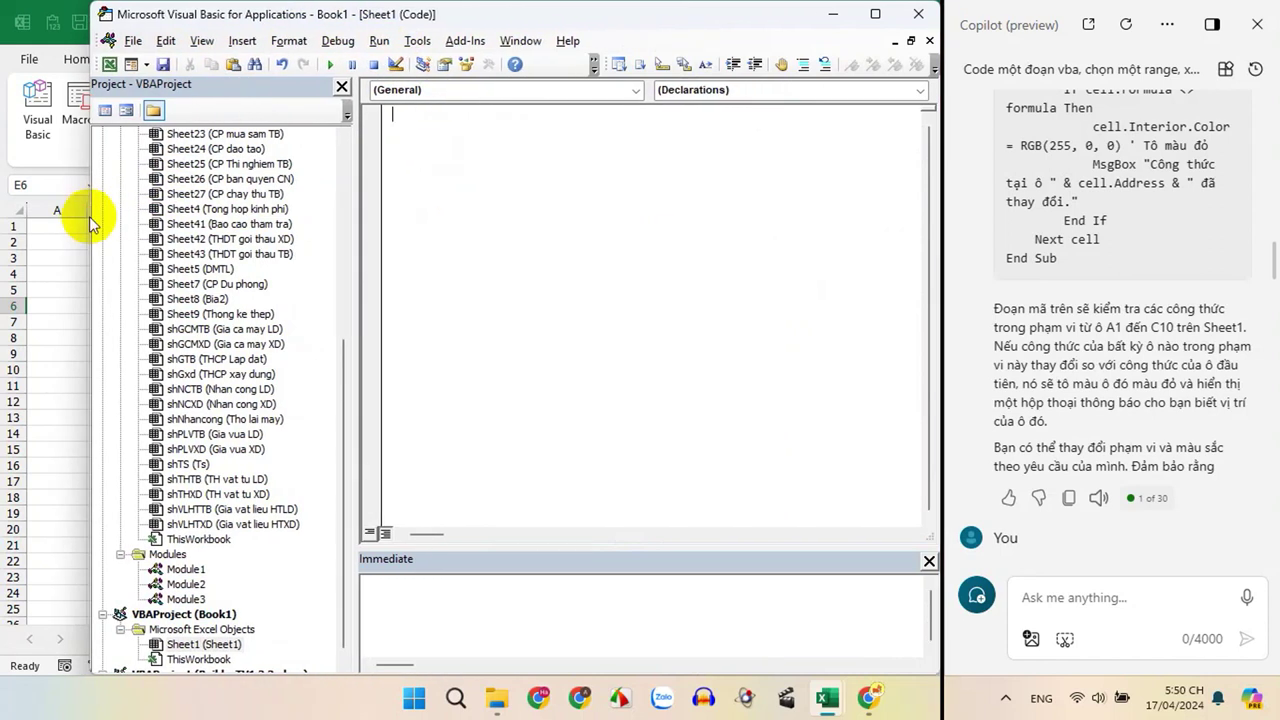
pyautogui.moveTo(343, 350); pyautogui.dragTo(320, 138)
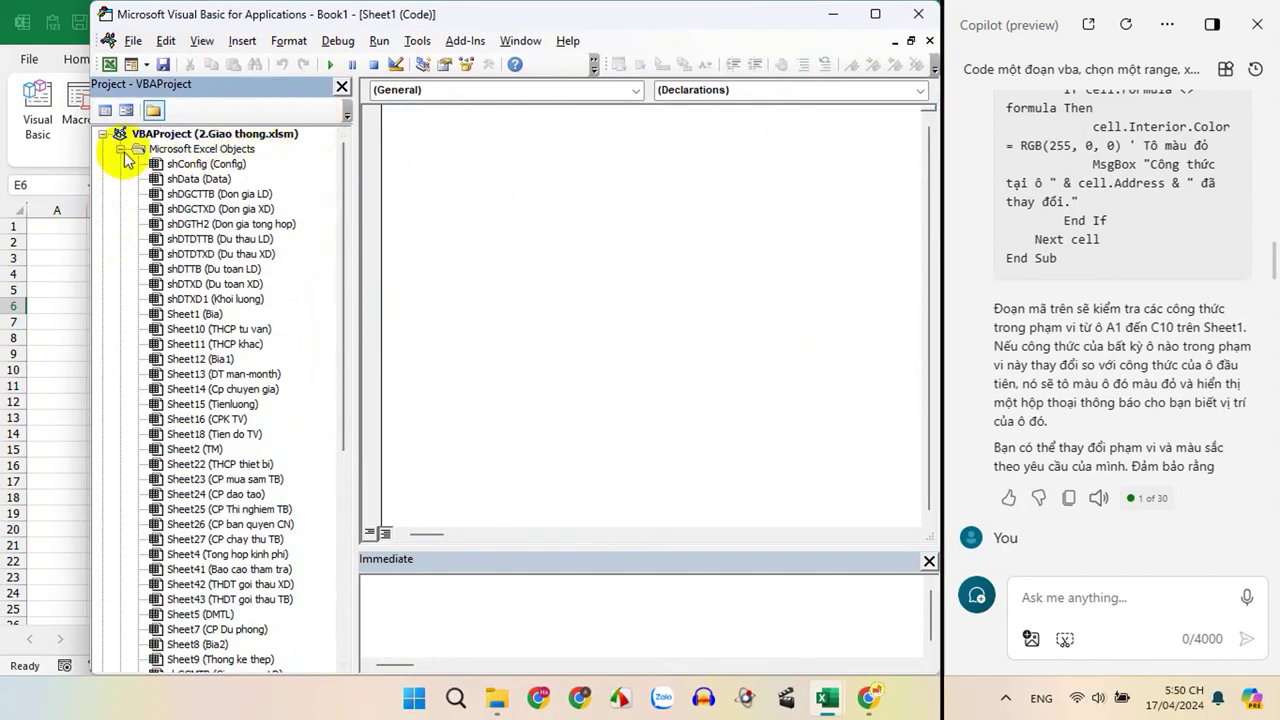
pyautogui.click(120, 149)
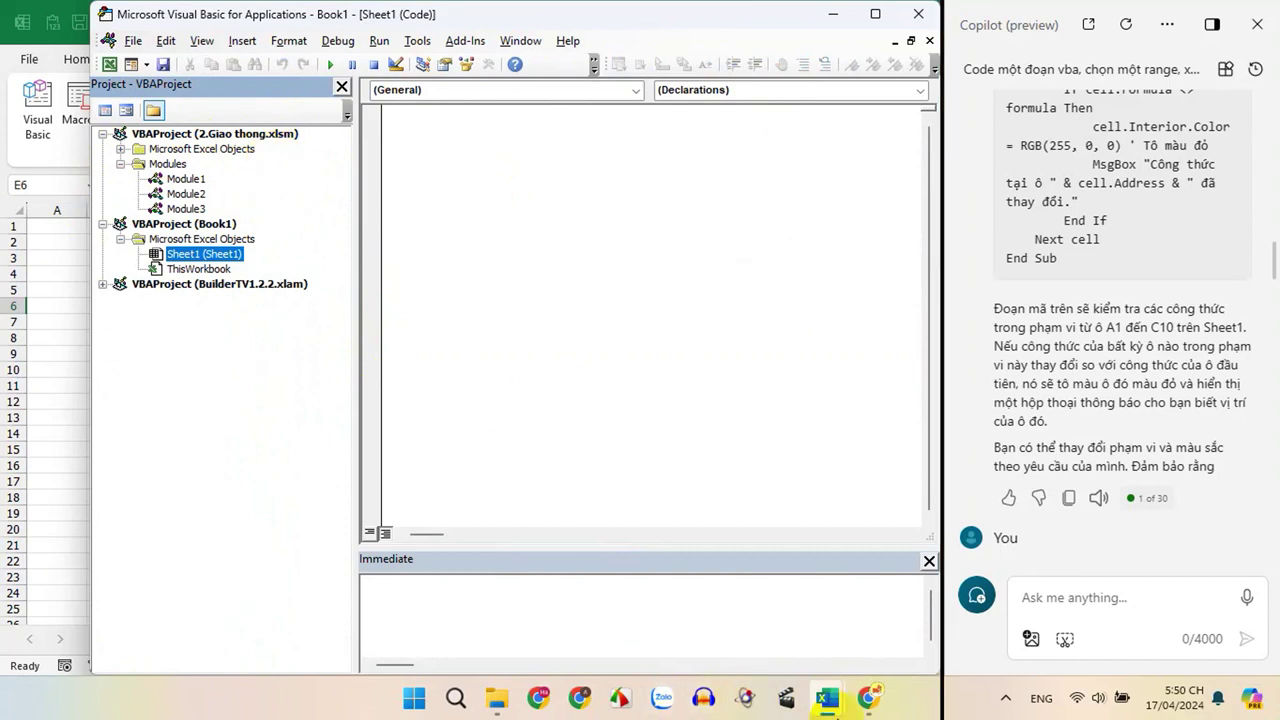
pyautogui.moveTo(838, 712)
pyautogui.click(660, 592)
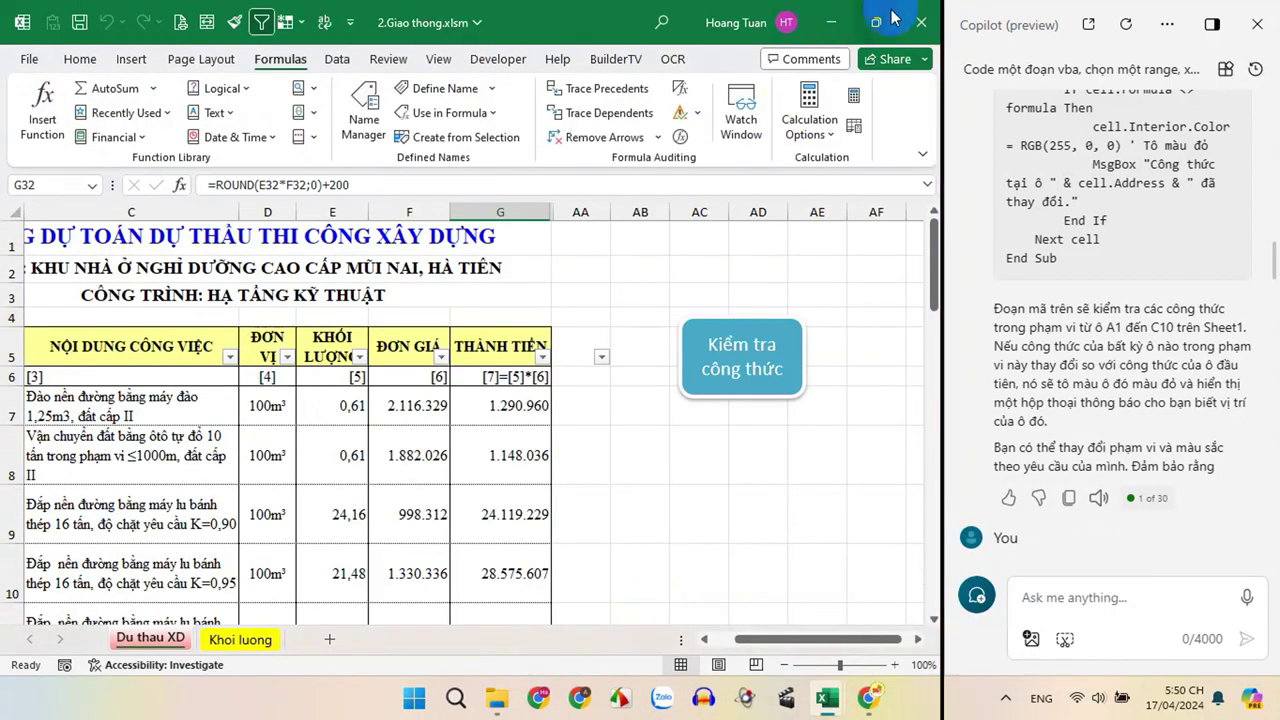
pyautogui.click(928, 30)
pyautogui.click(418, 369)
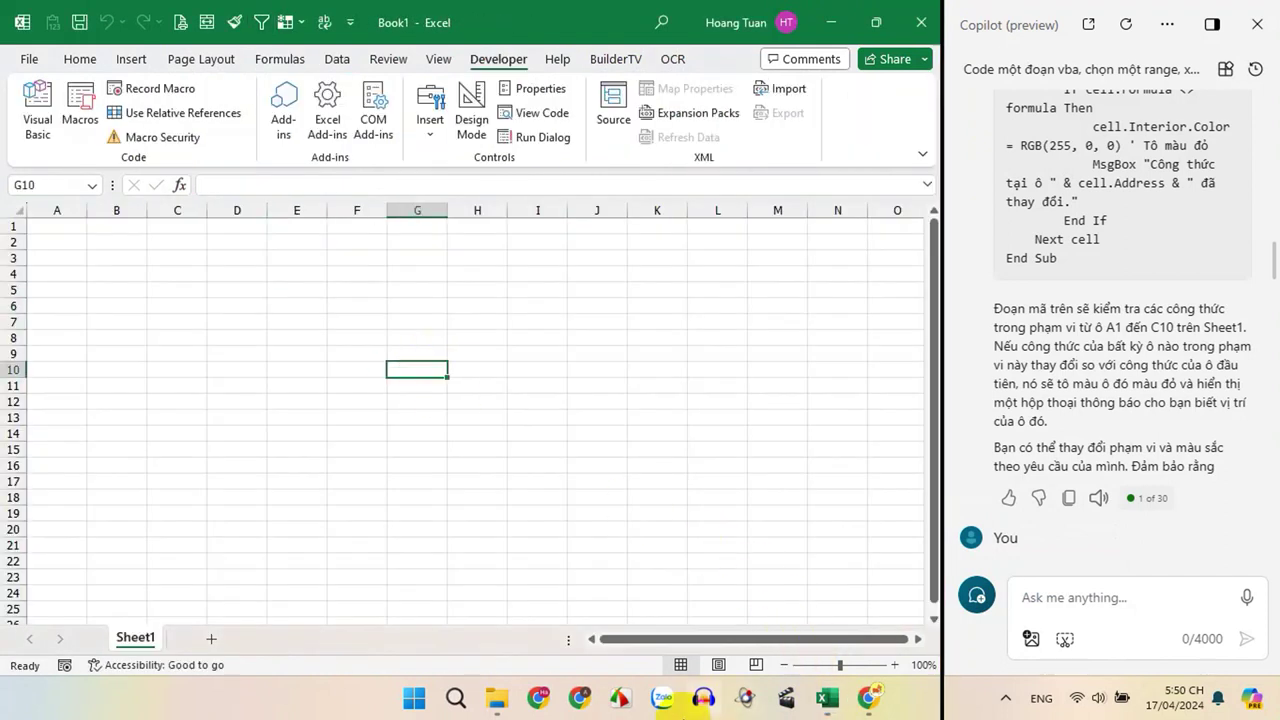
# Back in the VBA editor, select Book1's Sheet1 and open ThisWorkbook's context menu.
pyautogui.click(824, 707)
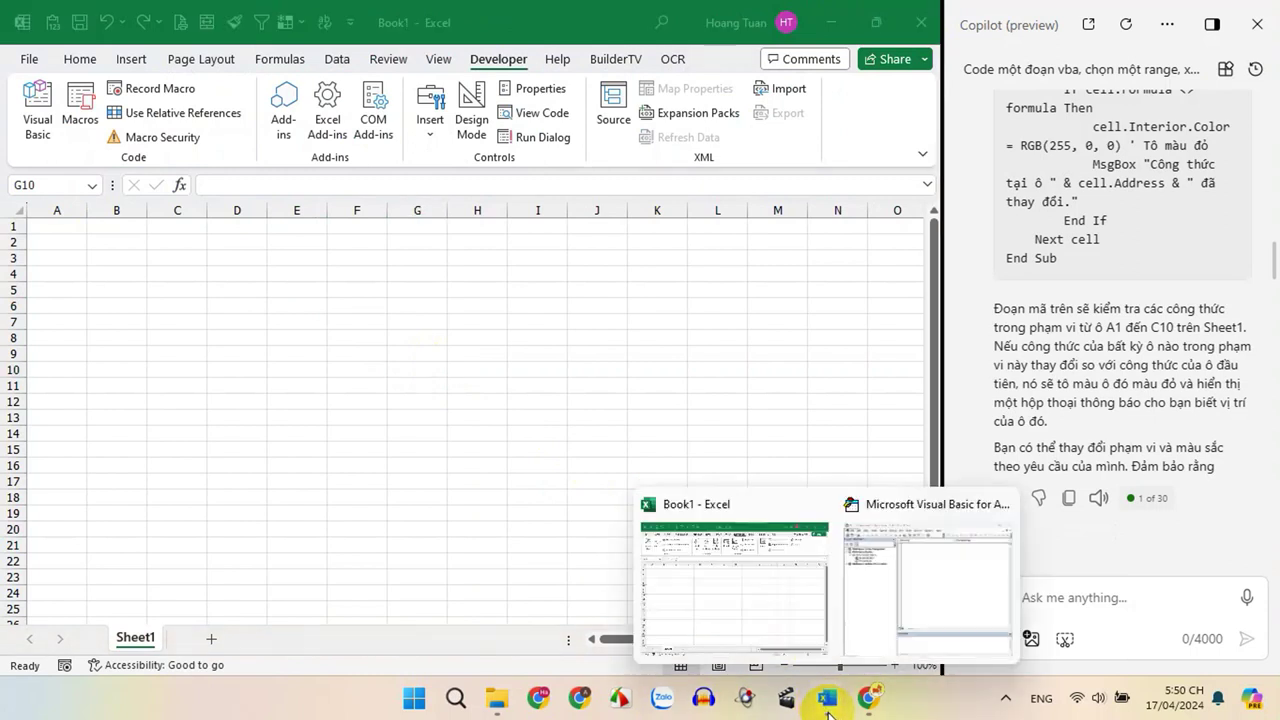
pyautogui.click(895, 583)
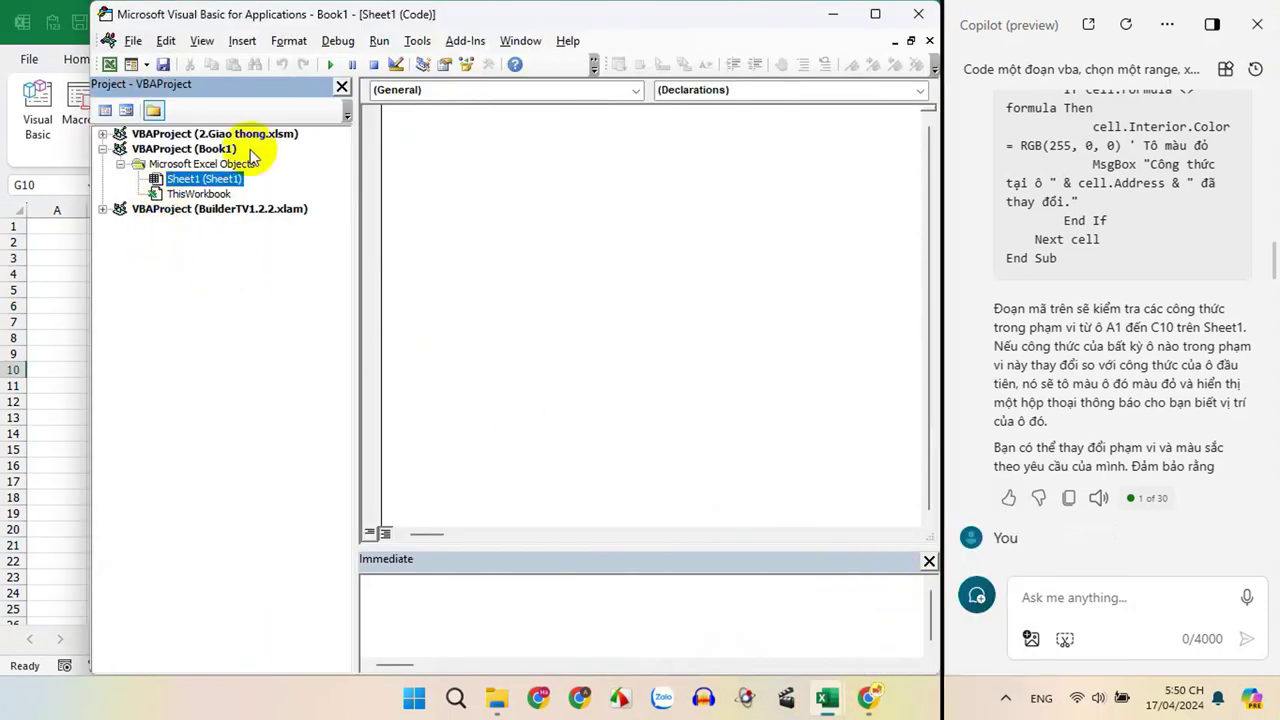
pyautogui.click(190, 182)
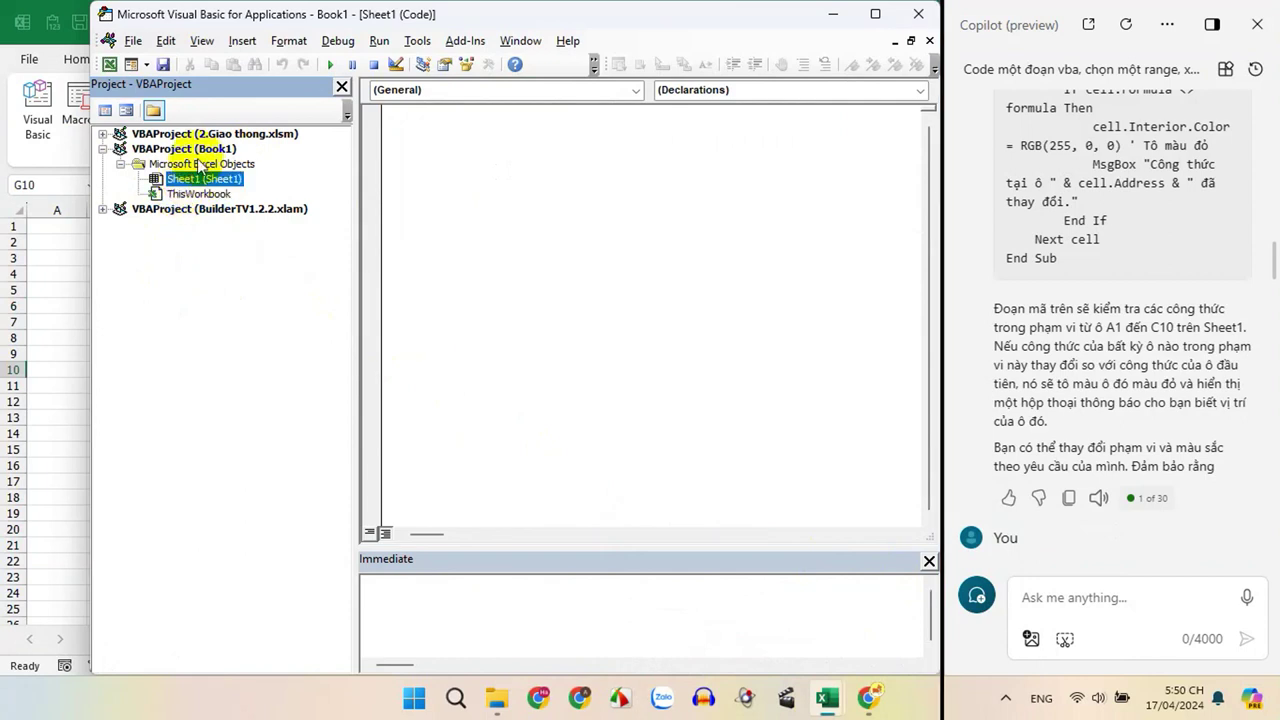
pyautogui.click(214, 151)
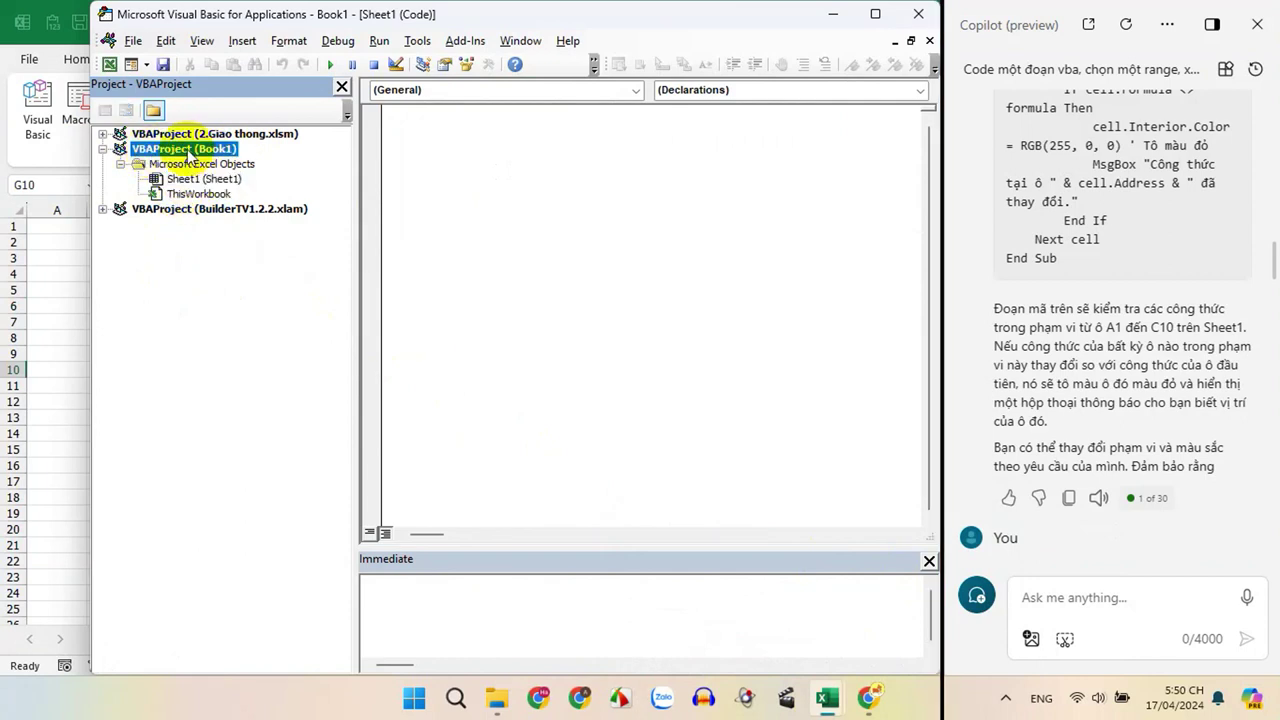
pyautogui.click(215, 180)
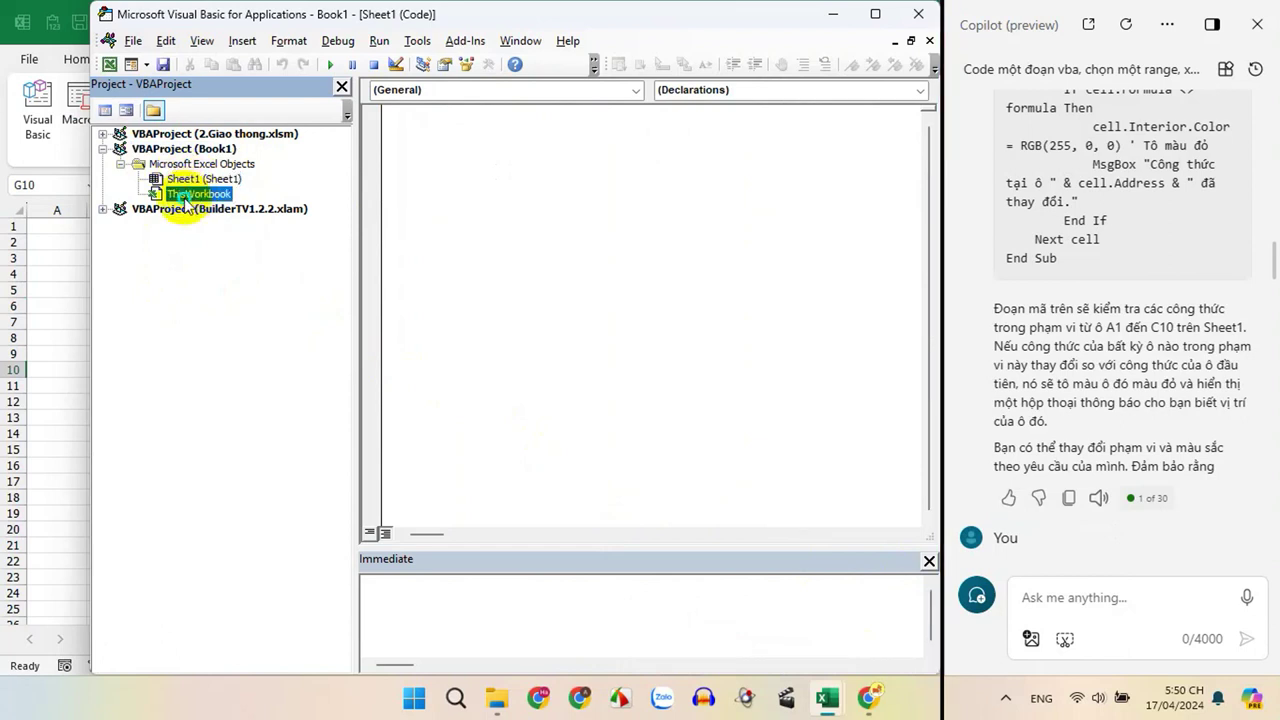
pyautogui.rightClick(187, 203)
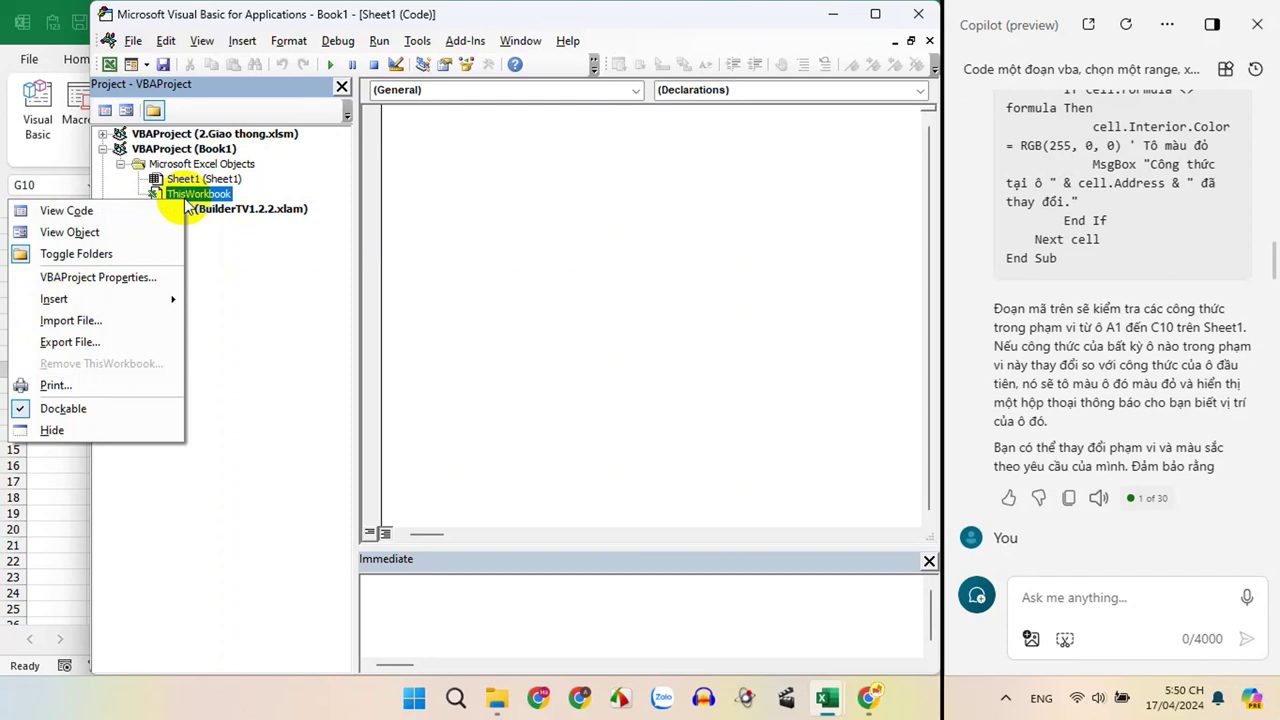
# Insert Module1 into Book1 and paste the CheckFormulas macro into it.
pyautogui.moveTo(134, 299)
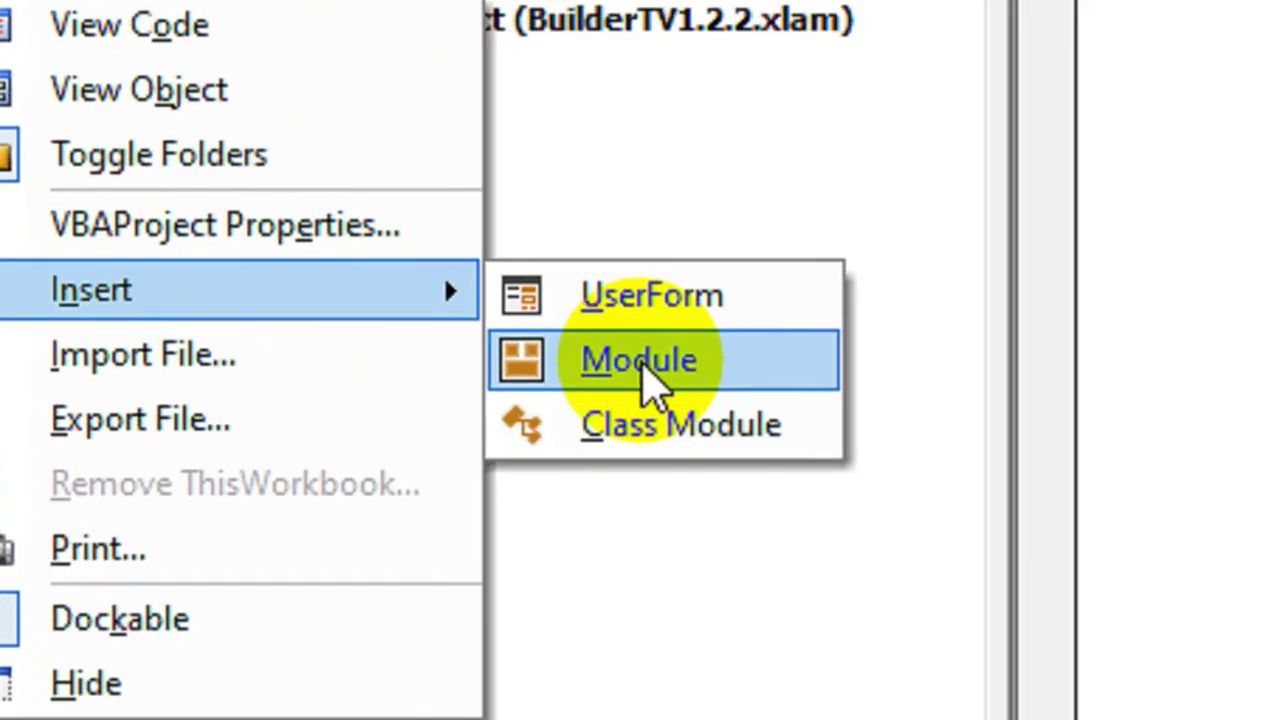
pyautogui.click(641, 362)
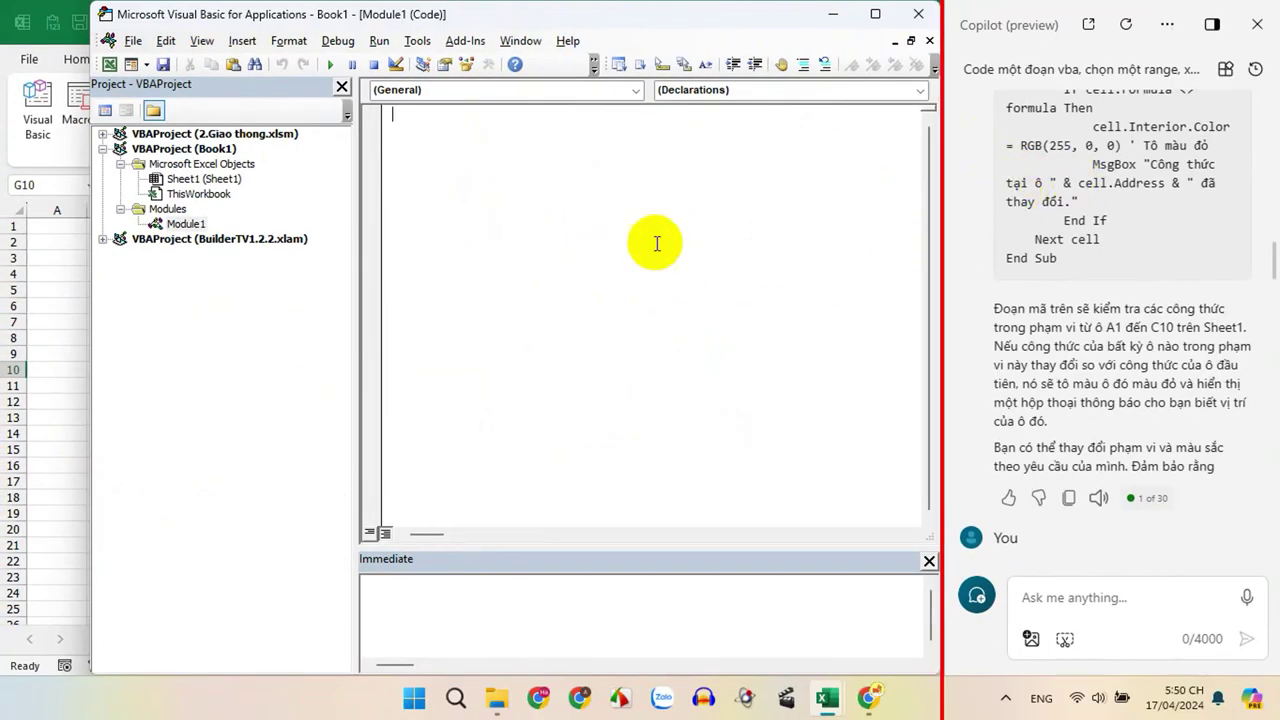
pyautogui.write('Sub CheckFormulas()     Dim rng As Range     Dim cell As Range     Dim formula As String      \' Ch?n ph?m vi c?n ki?m tra     Set rng = ThisWorkbook.Sheets("Sheet1").Range("A1:C10")      \' L?y công th?c t? ô d?u tiên     formula = rng.Cells(1, 1).formula      \' Duy?t qua m?i ô trong ph?m vi     For Each cell In rng         \' N?u công th?c thay d?i, tô màu ô và thông báo         If cell.formula <> formula Then             cell.Interior.Color = RGB(255, 0, 0) \' Tô màu d?             MsgBox "Công th?c t?i ô " & cell.Address & " dã thay d?i."         End If     Next cell End Sub')
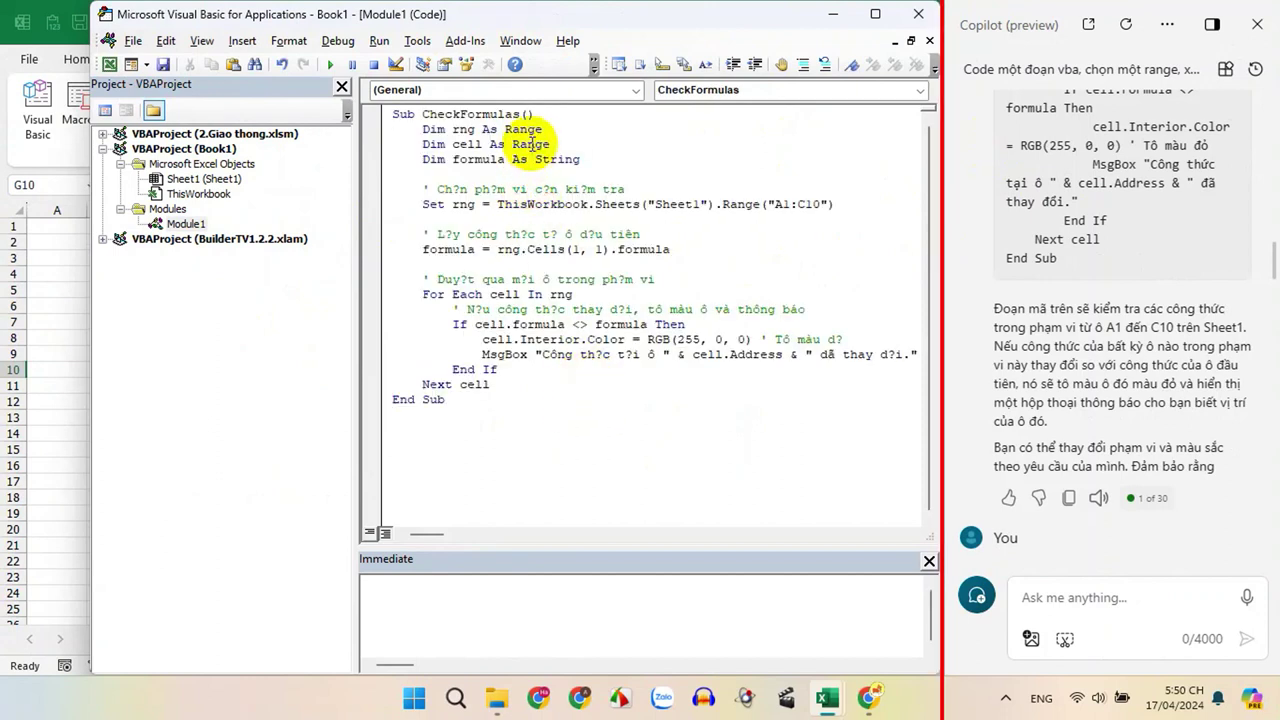
# Resize the editor to view the macro's A1:C10 range line, then return to Sheet1.
pyautogui.moveTo(89, 295); pyautogui.dragTo(492, 296)
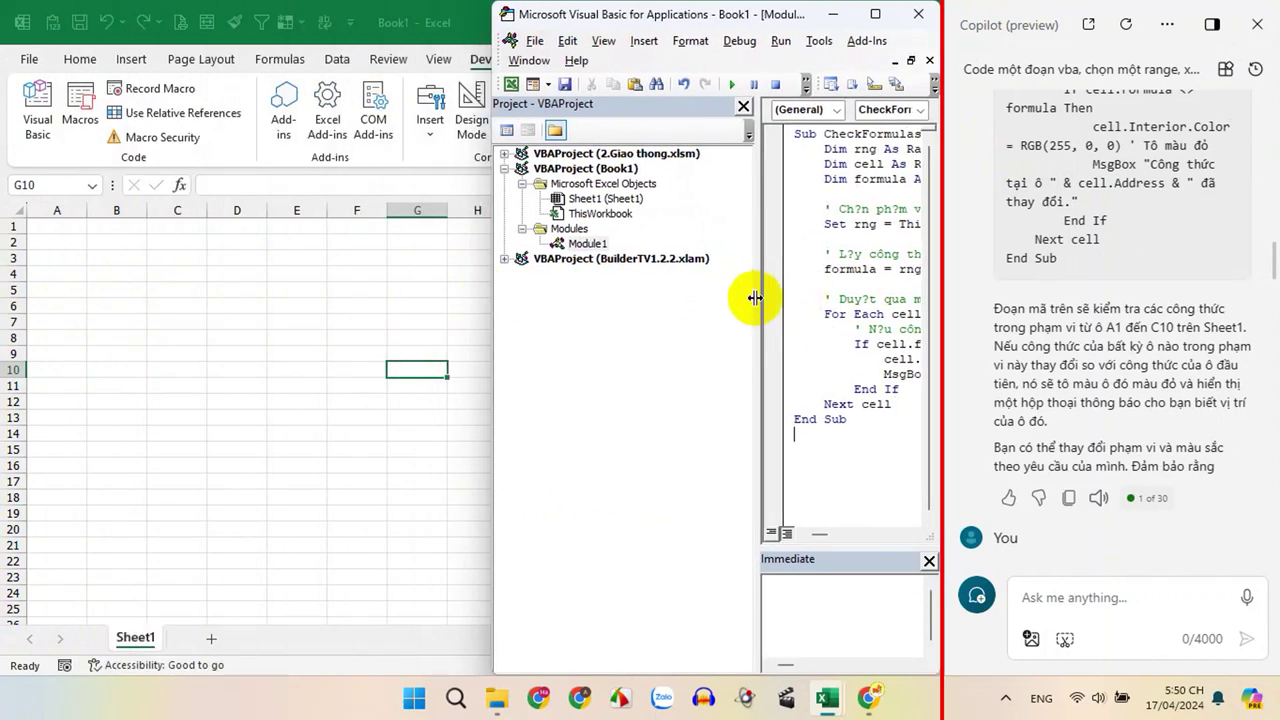
pyautogui.moveTo(755, 297); pyautogui.dragTo(583, 297)
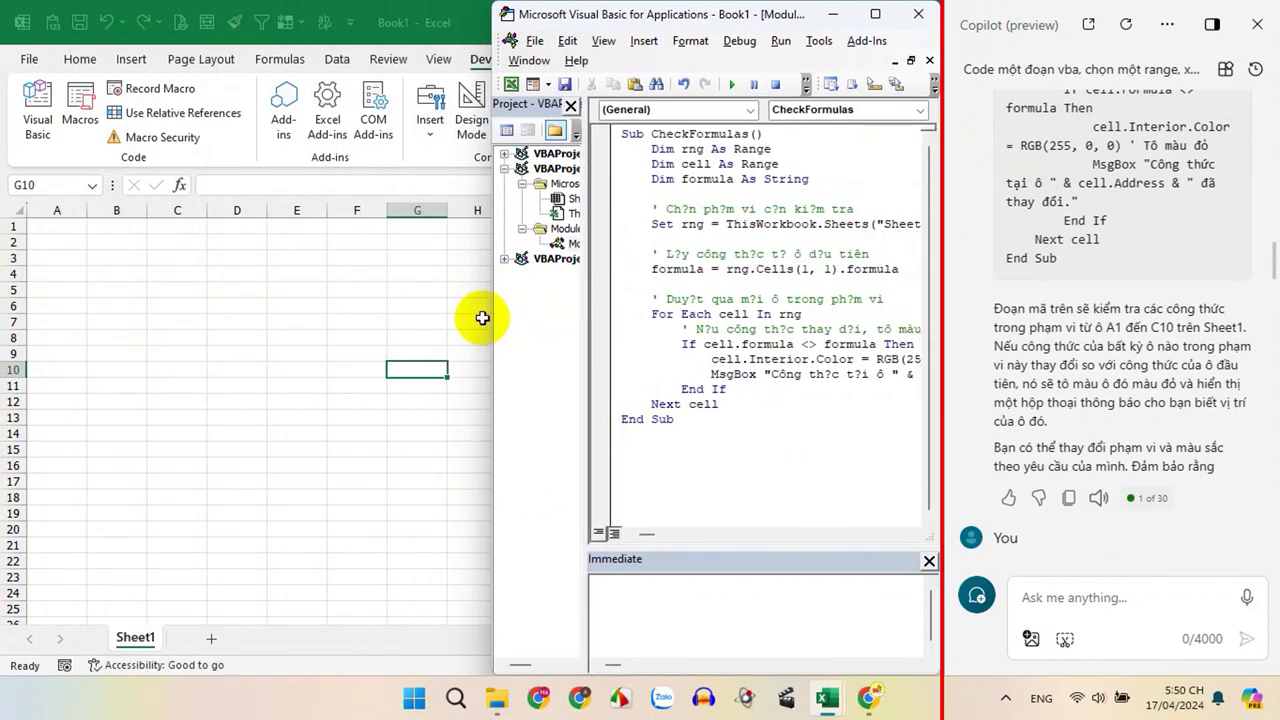
pyautogui.moveTo(487, 318); pyautogui.dragTo(233, 316)
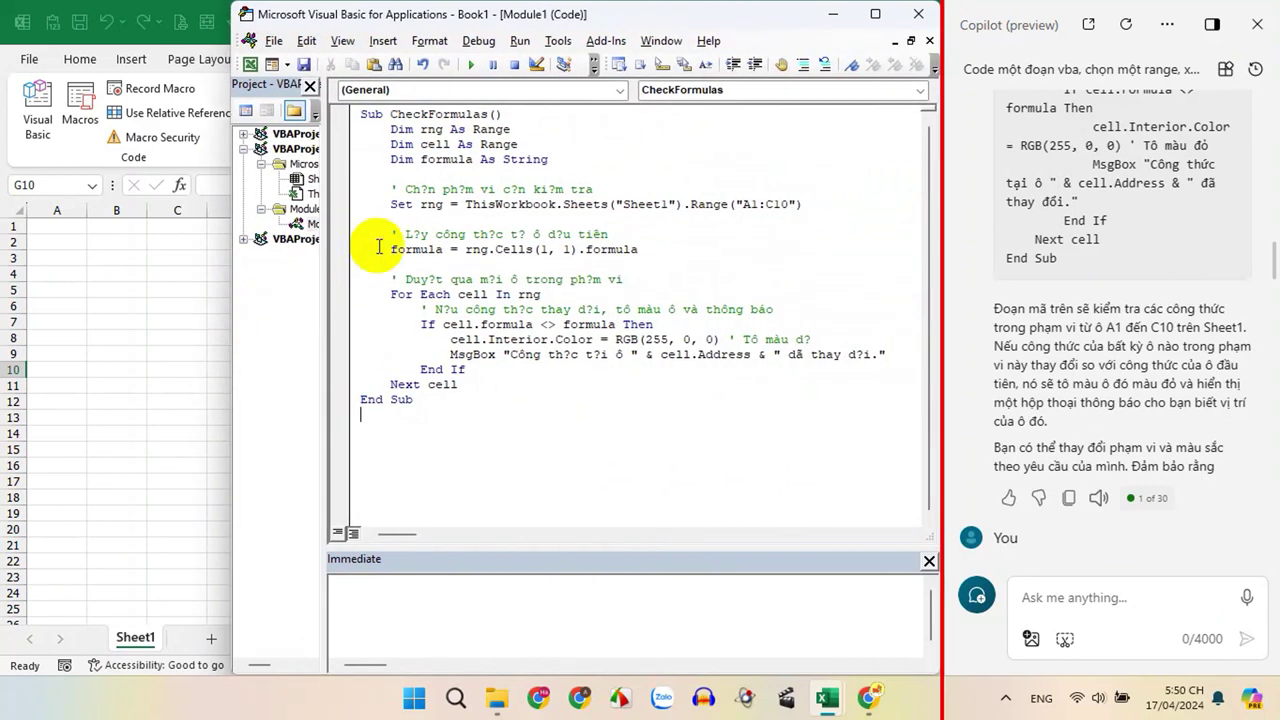
pyautogui.doubleClick(471, 207)
pyautogui.click(604, 204)
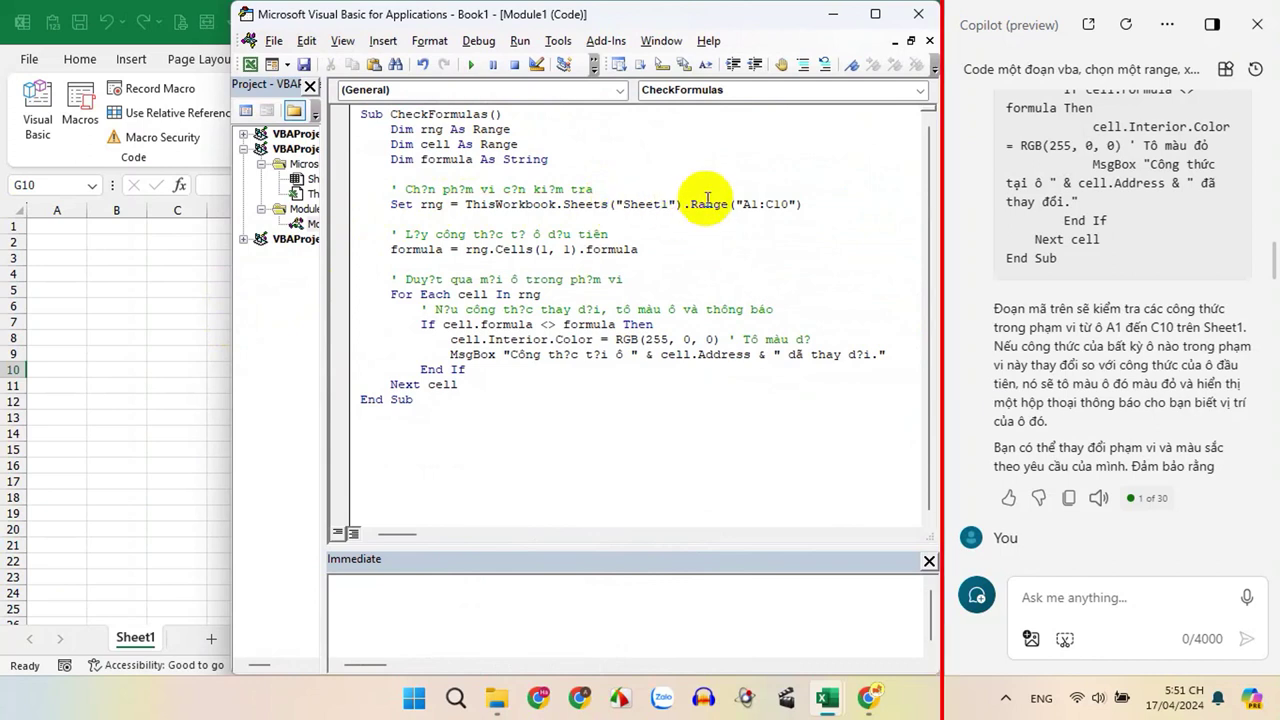
pyautogui.click(767, 206)
pyautogui.write('A')
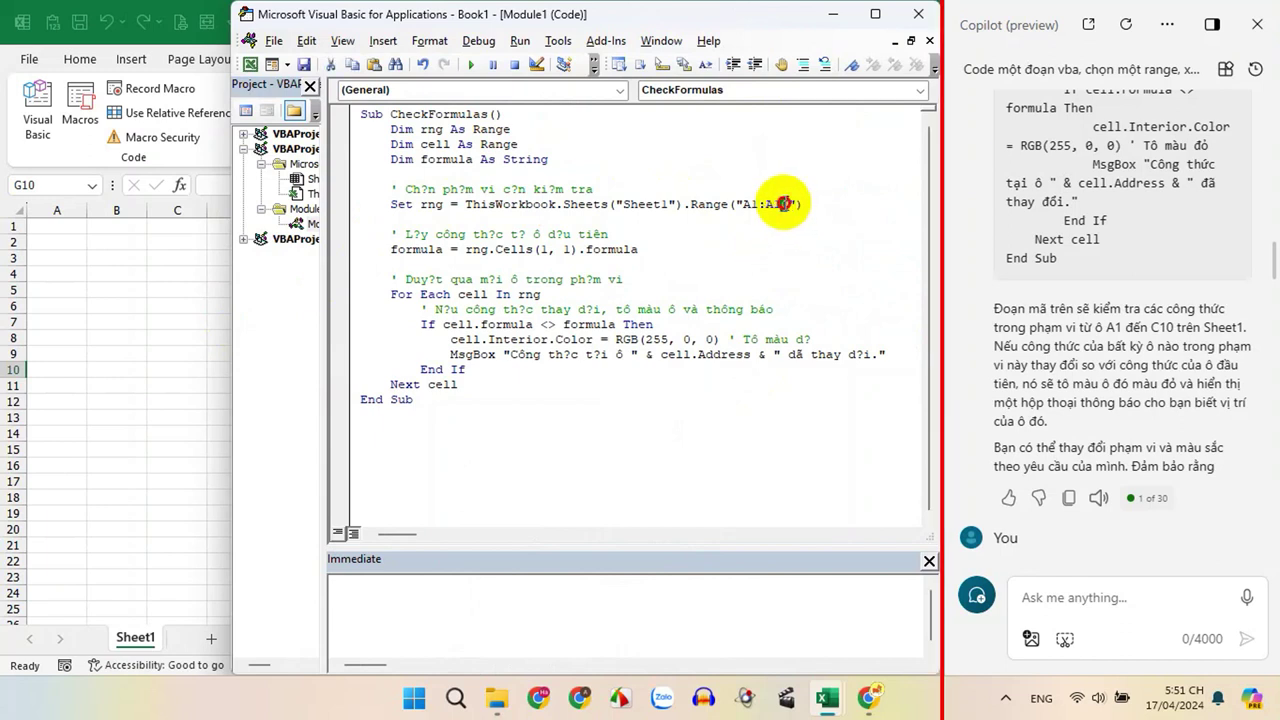
pyautogui.click(52, 386)
pyautogui.click(58, 238)
# Enter =B1+C1 in A1, fill it down through A9, and check A7 and A5.
pyautogui.press('Up')
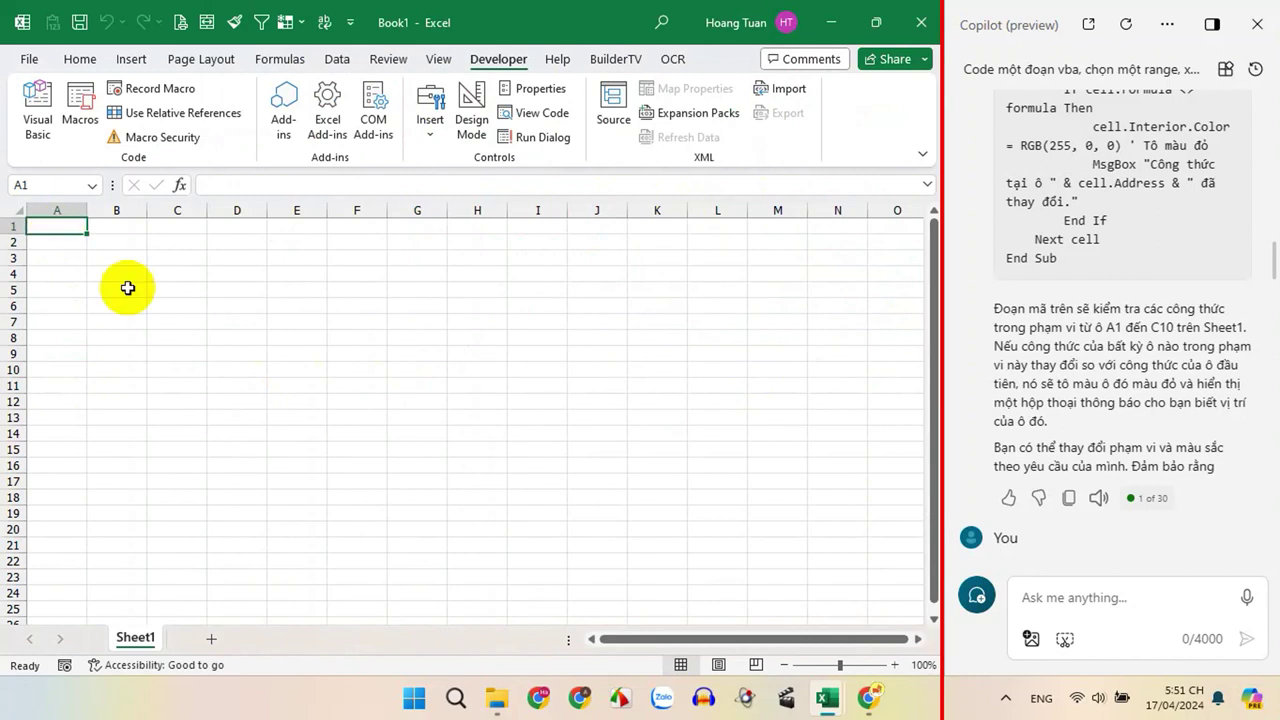
pyautogui.write('=')
pyautogui.press('Right')
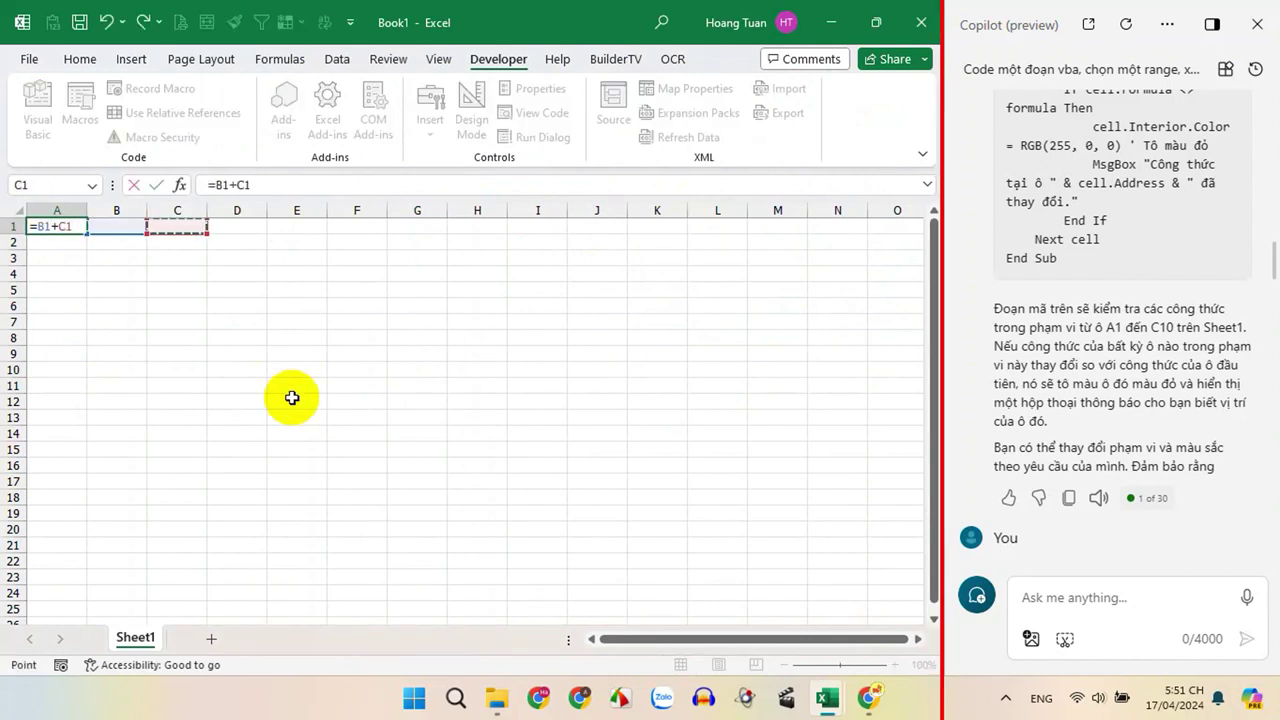
pyautogui.press('Return')
pyautogui.click(76, 228)
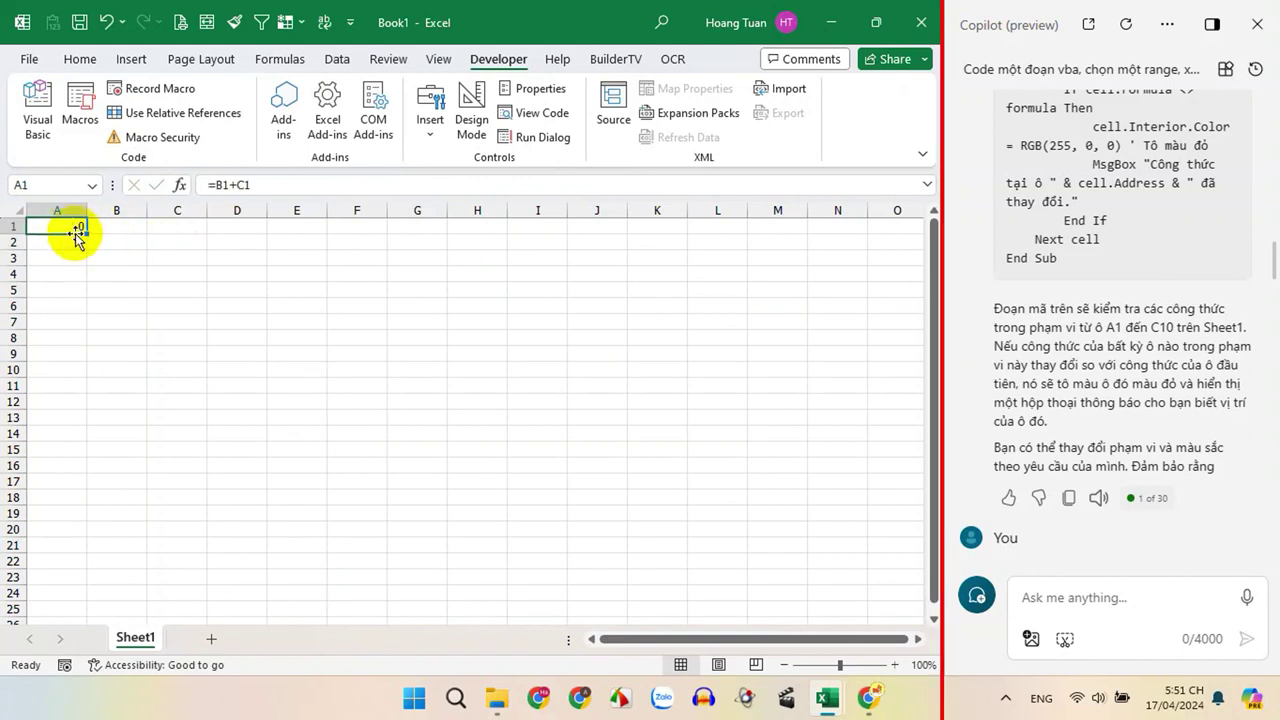
pyautogui.moveTo(87, 234); pyautogui.dragTo(87, 378)
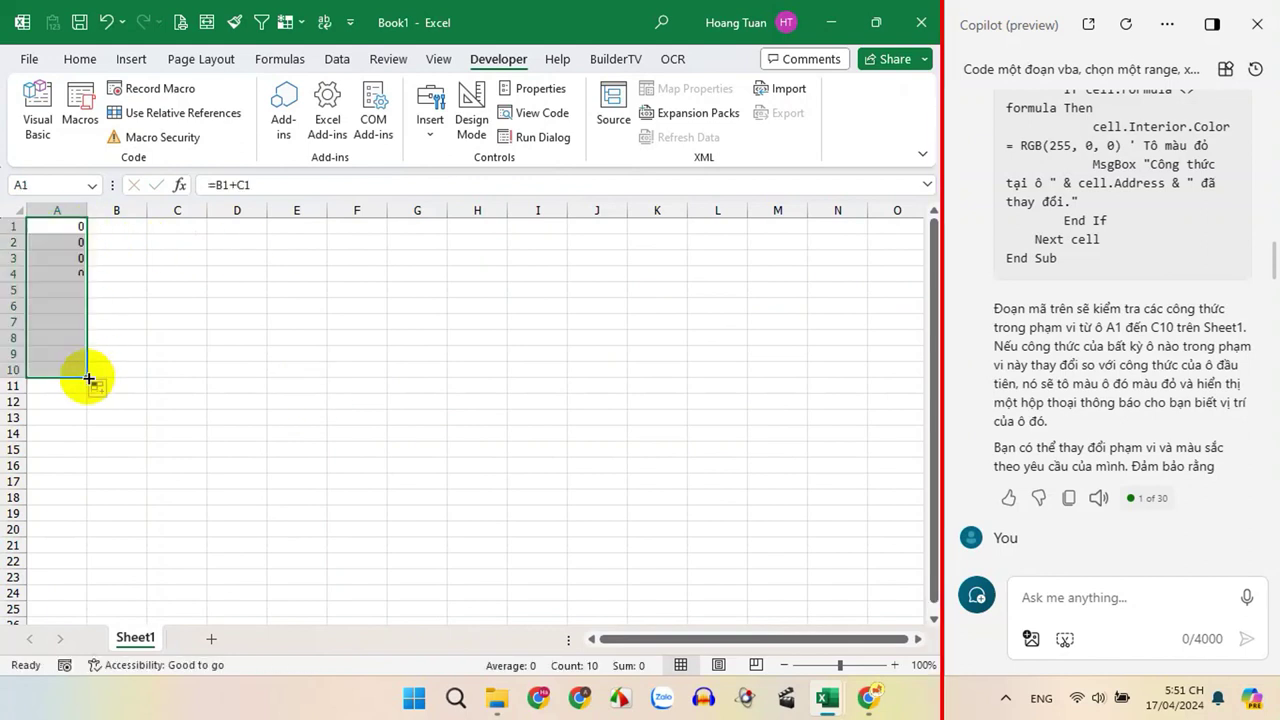
pyautogui.click(68, 320)
pyautogui.click(64, 288)
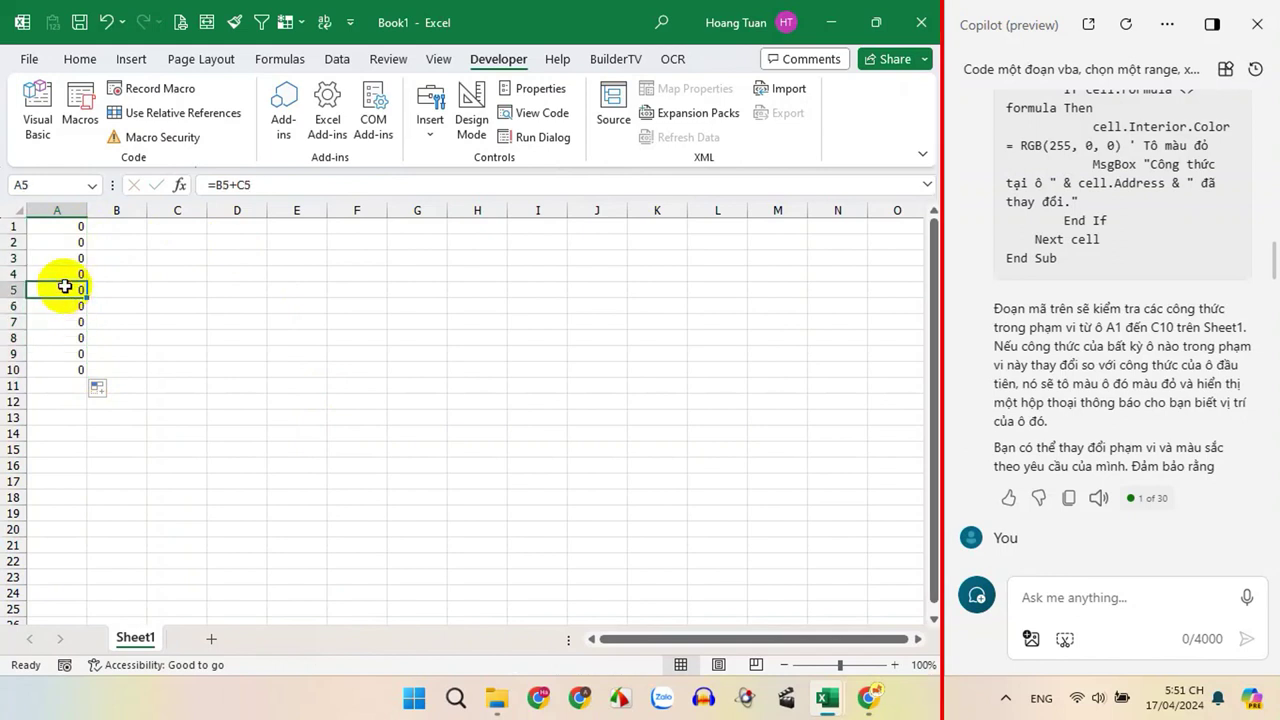
# Extend A9's formula to =B9+C9+D9.
pyautogui.doubleClick(70, 354)
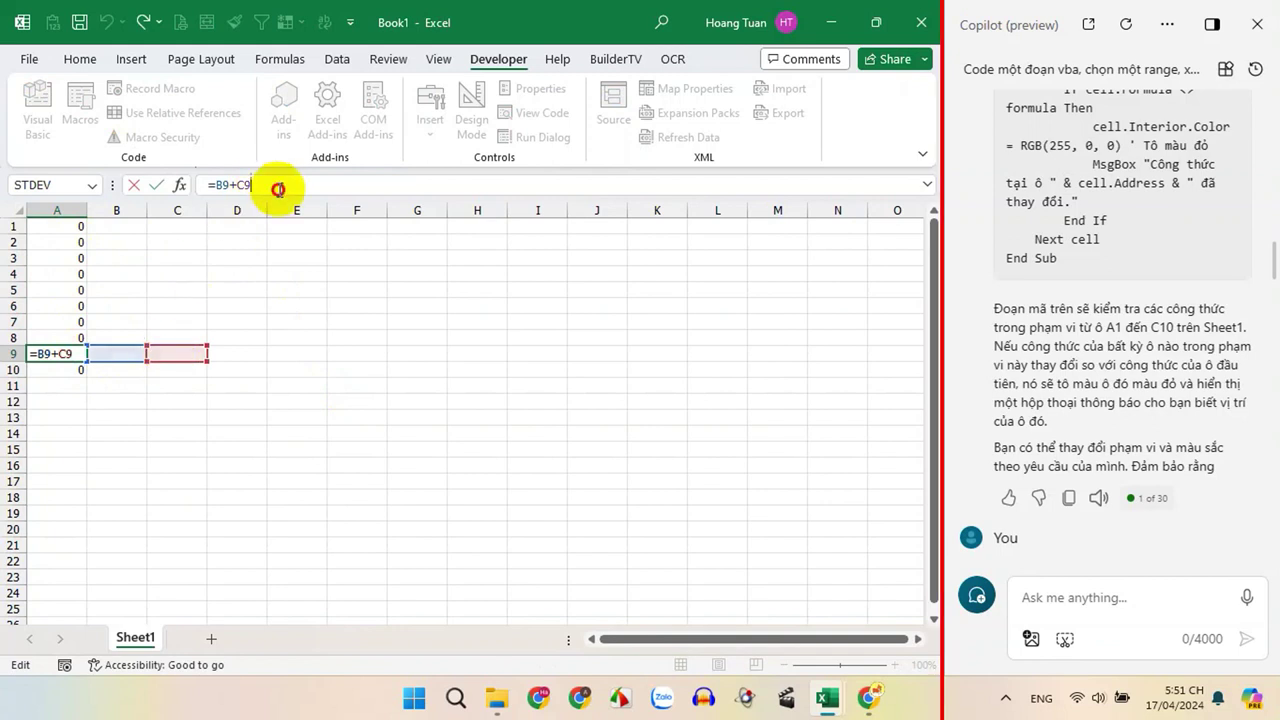
pyautogui.write('+')
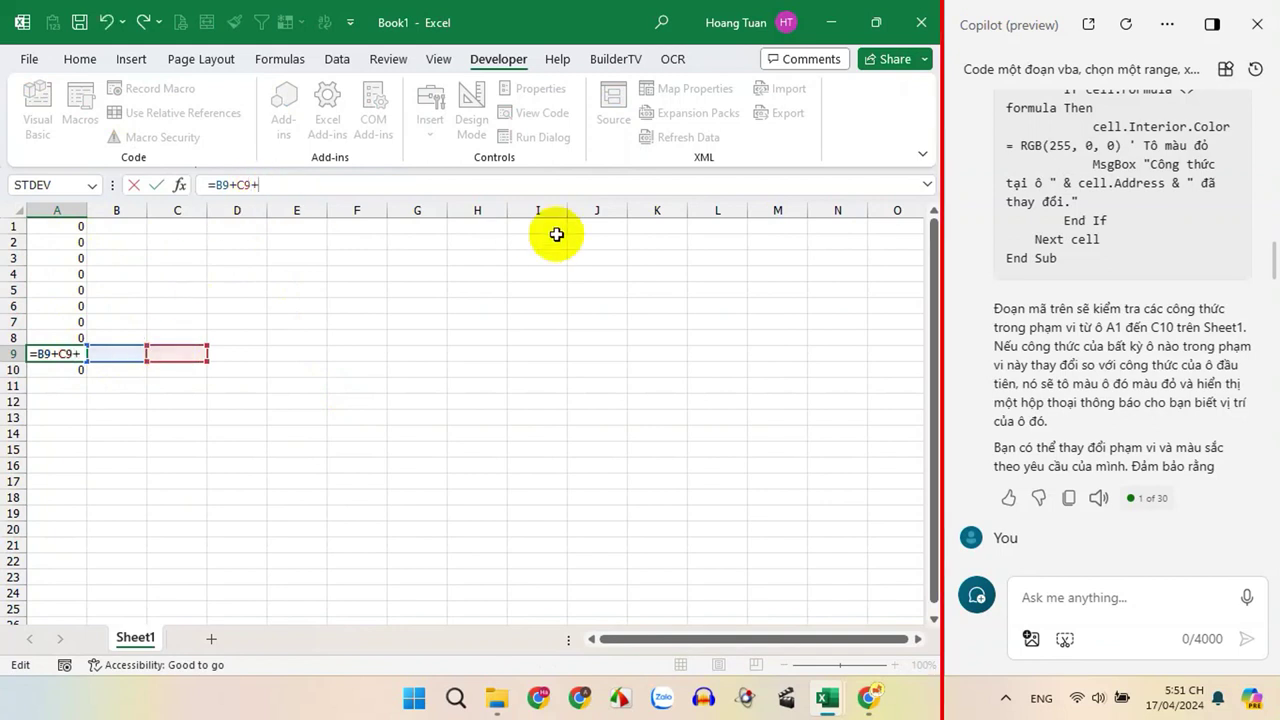
pyautogui.click(245, 355)
pyautogui.press('Return')
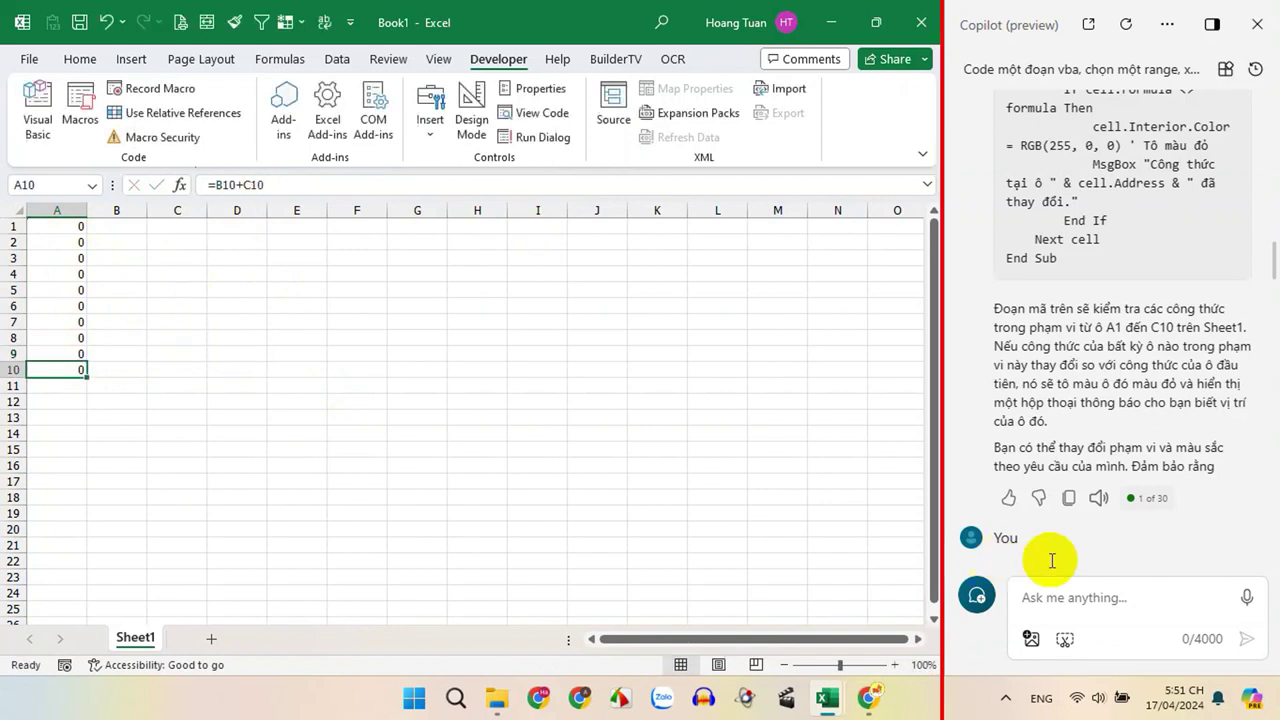
# Compare the formulas in A9, A4 and A7, then select empty cell I7.
pyautogui.moveTo(57, 227); pyautogui.dragTo(65, 354)
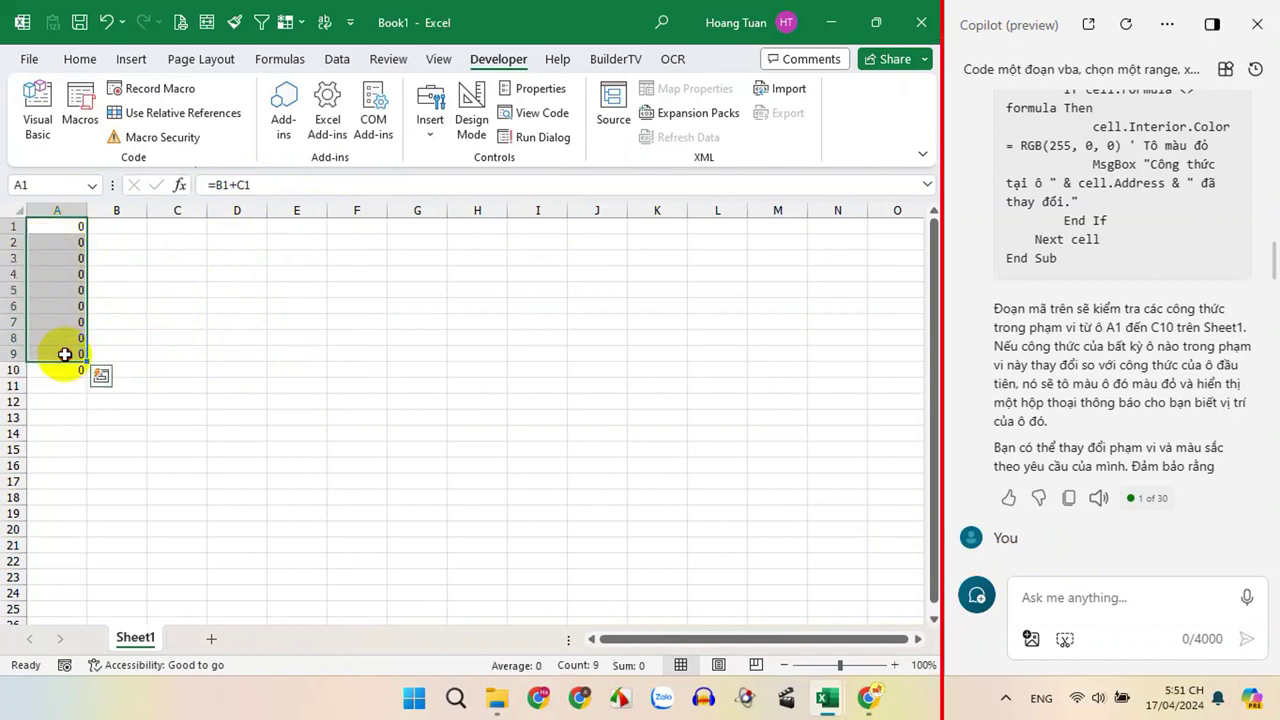
pyautogui.click(65, 354)
pyautogui.click(60, 274)
pyautogui.click(64, 321)
pyautogui.click(545, 320)
# Bring the VBA editor forward, narrow it, and place the caret inside Sub CheckFormulas.
pyautogui.moveTo(836, 708)
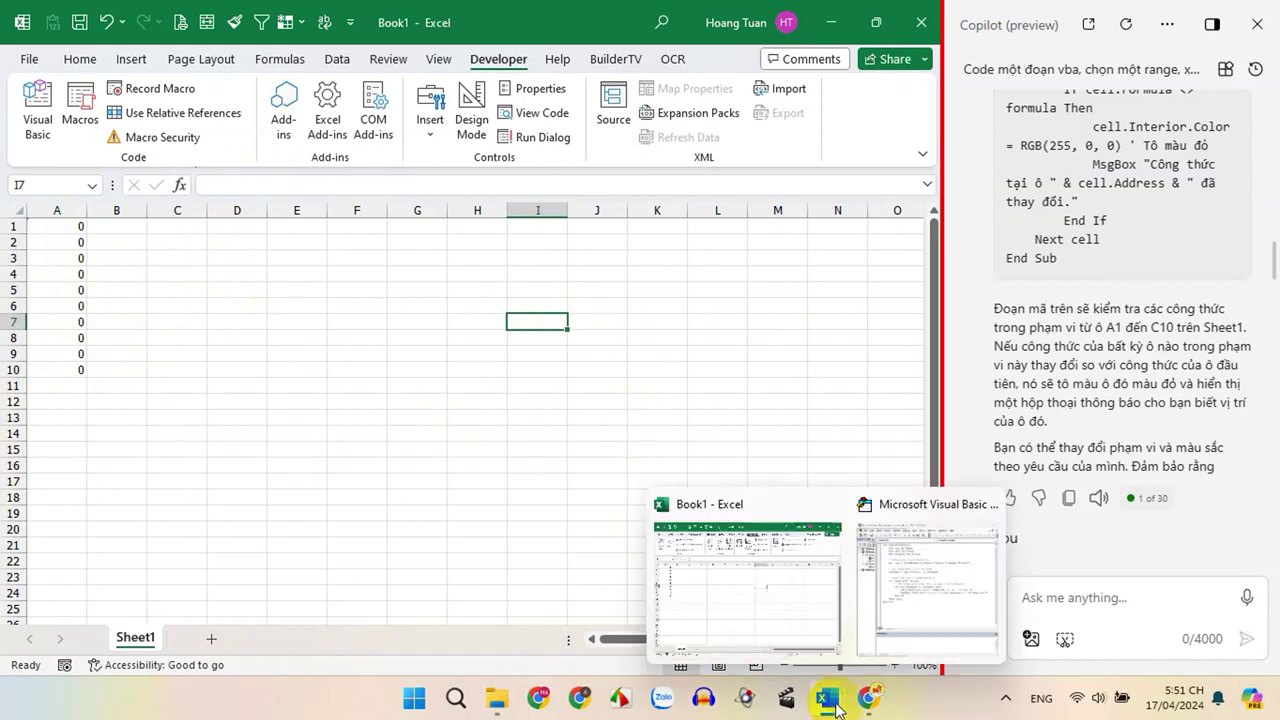
pyautogui.click(900, 590)
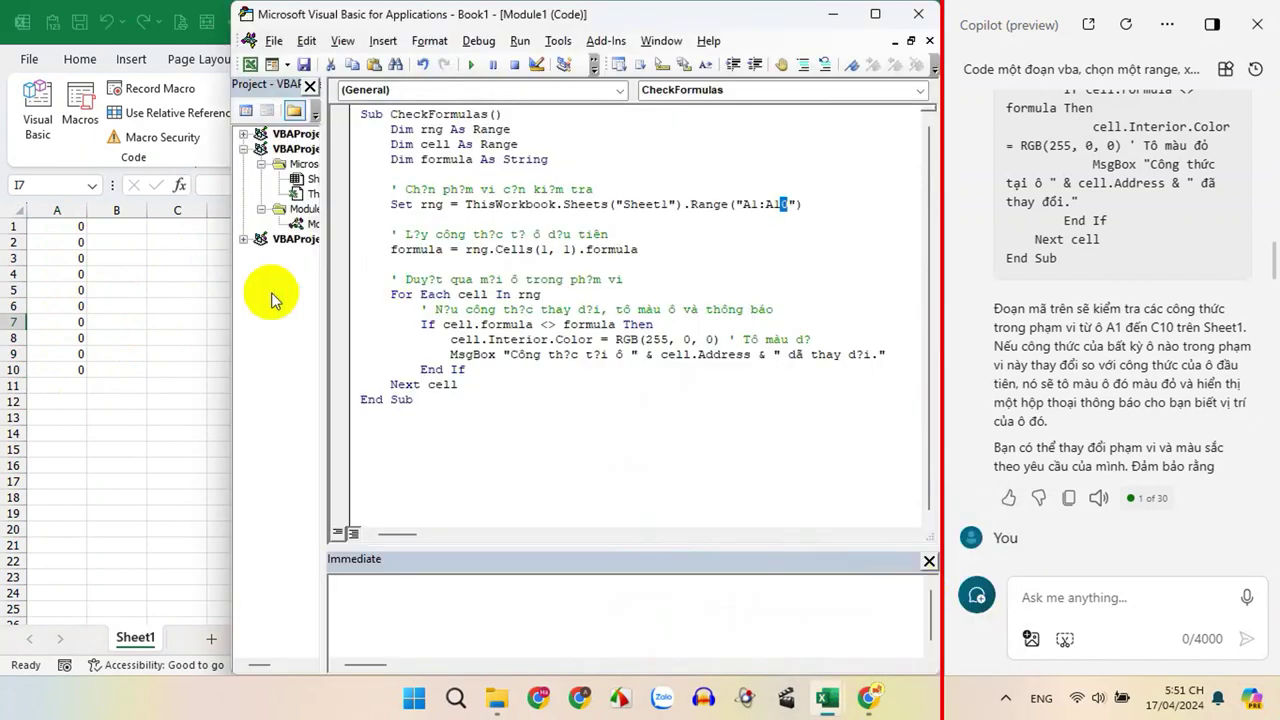
pyautogui.moveTo(231, 290); pyautogui.dragTo(426, 290)
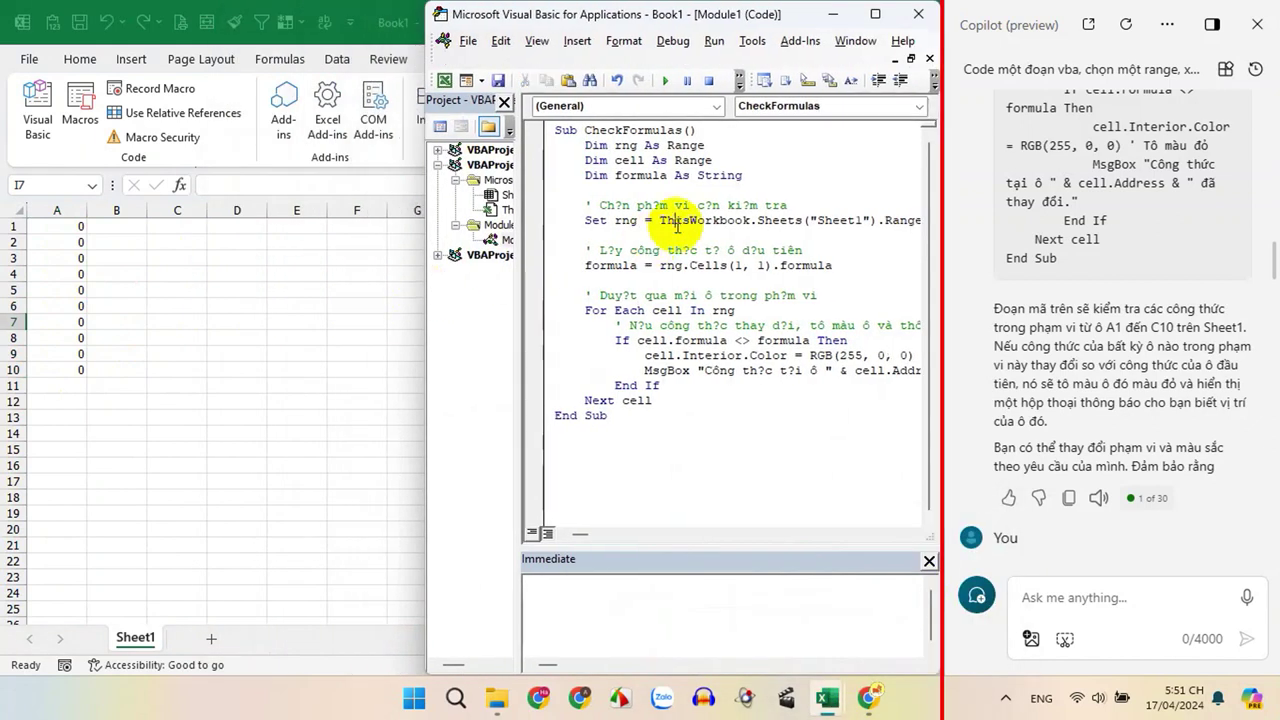
pyautogui.click(580, 133)
pyautogui.moveTo(580, 133); pyautogui.dragTo(680, 133)
pyautogui.click(661, 220)
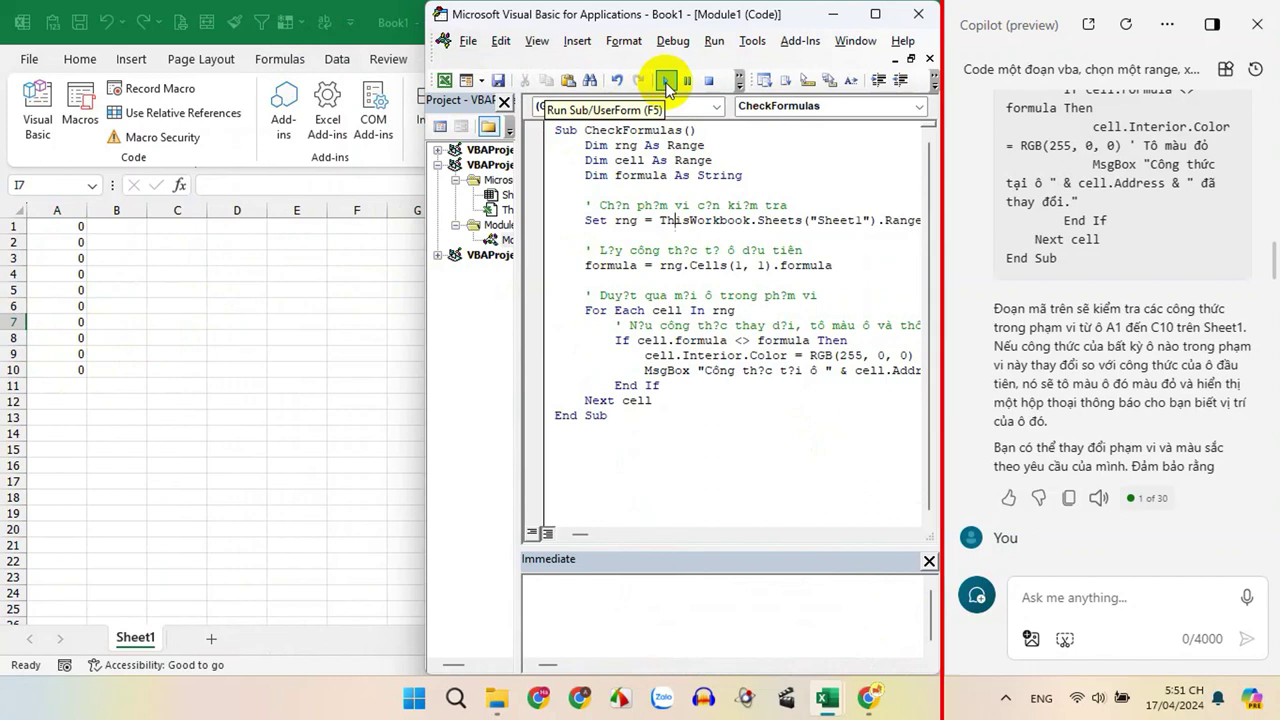
# Run CheckFormulas, dismiss every changed-formula message for A2 onward, and check A2.
pyautogui.click(667, 84)
pyautogui.click(667, 84)
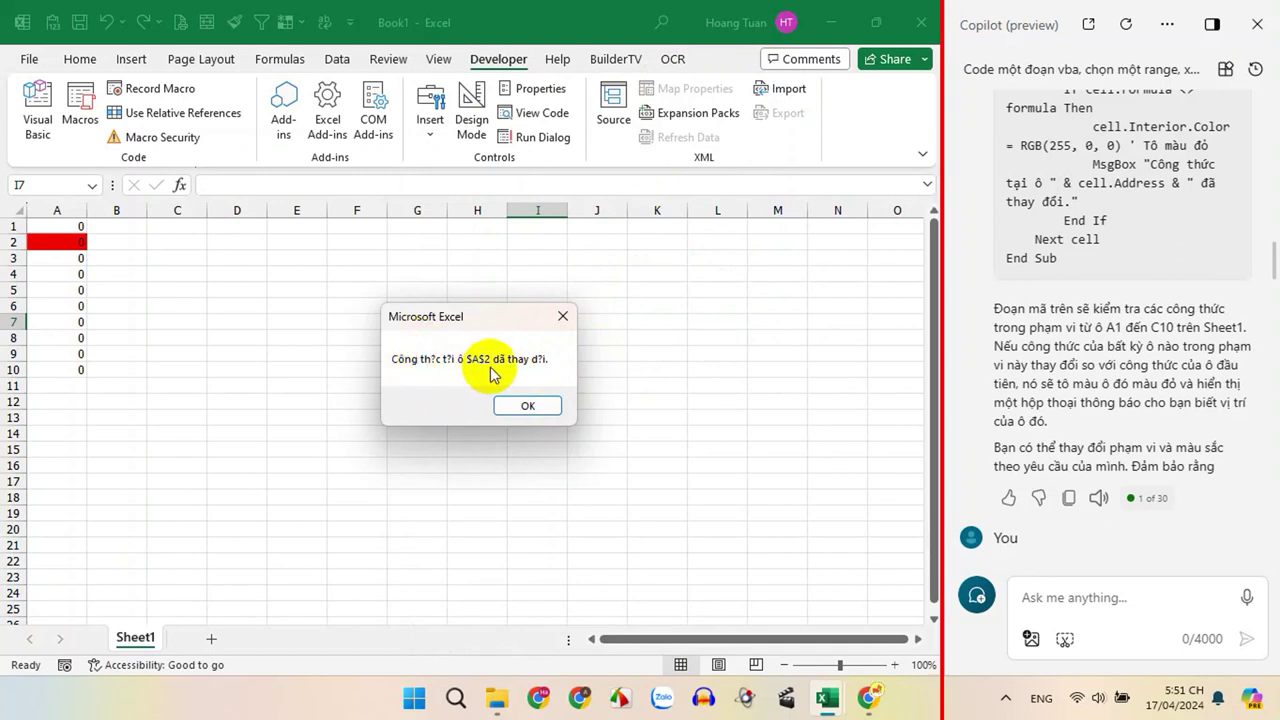
pyautogui.click(531, 409)
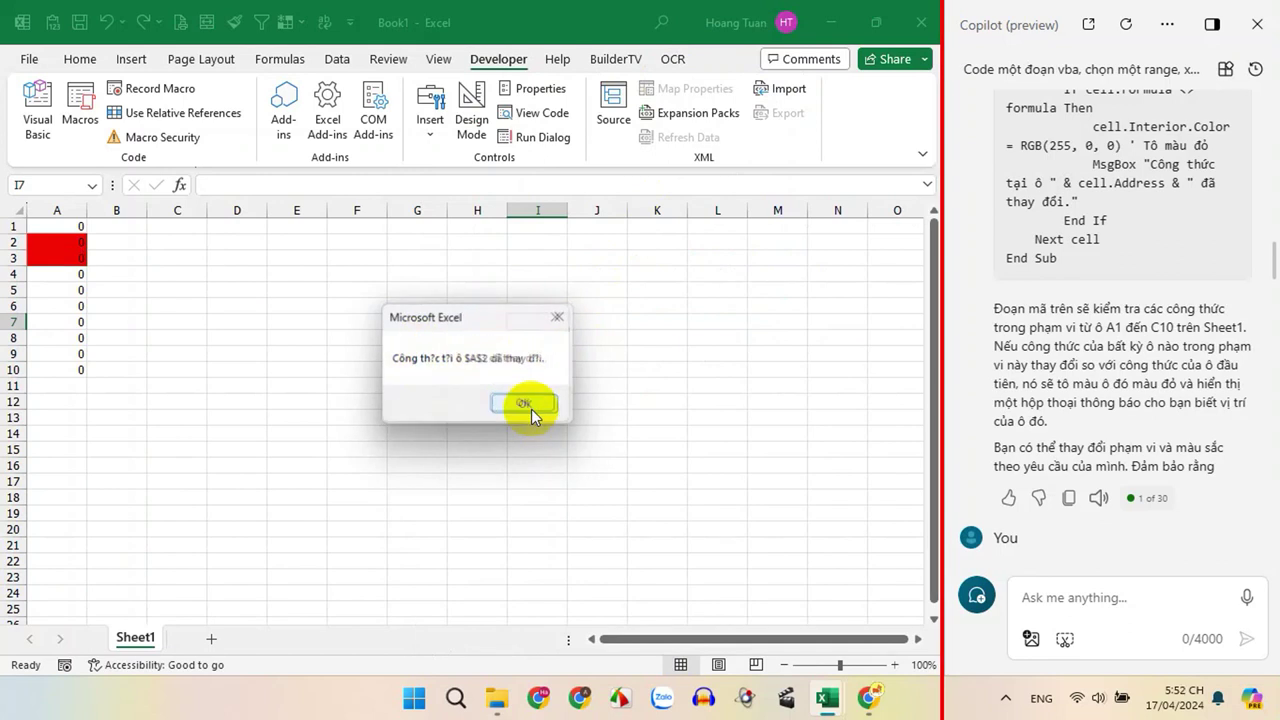
pyautogui.click(531, 409)
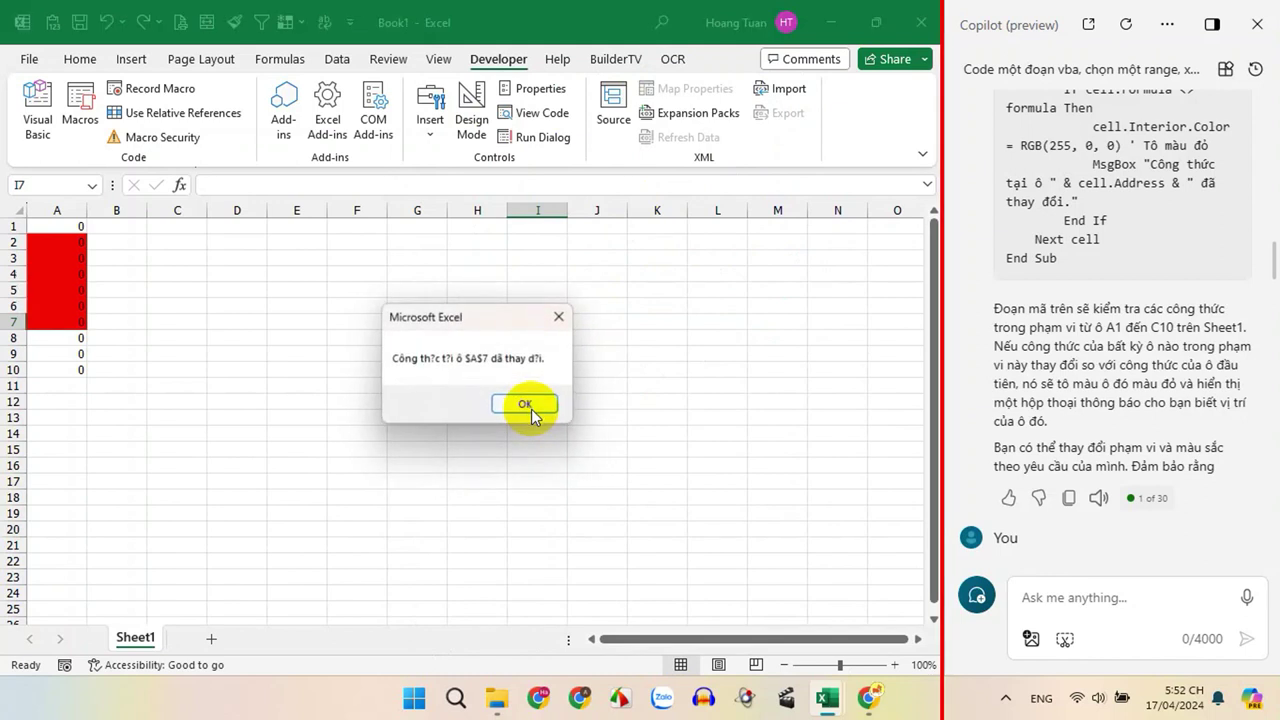
pyautogui.click(531, 409)
pyautogui.click(531, 410)
pyautogui.click(531, 410)
pyautogui.click(531, 411)
pyautogui.click(531, 411)
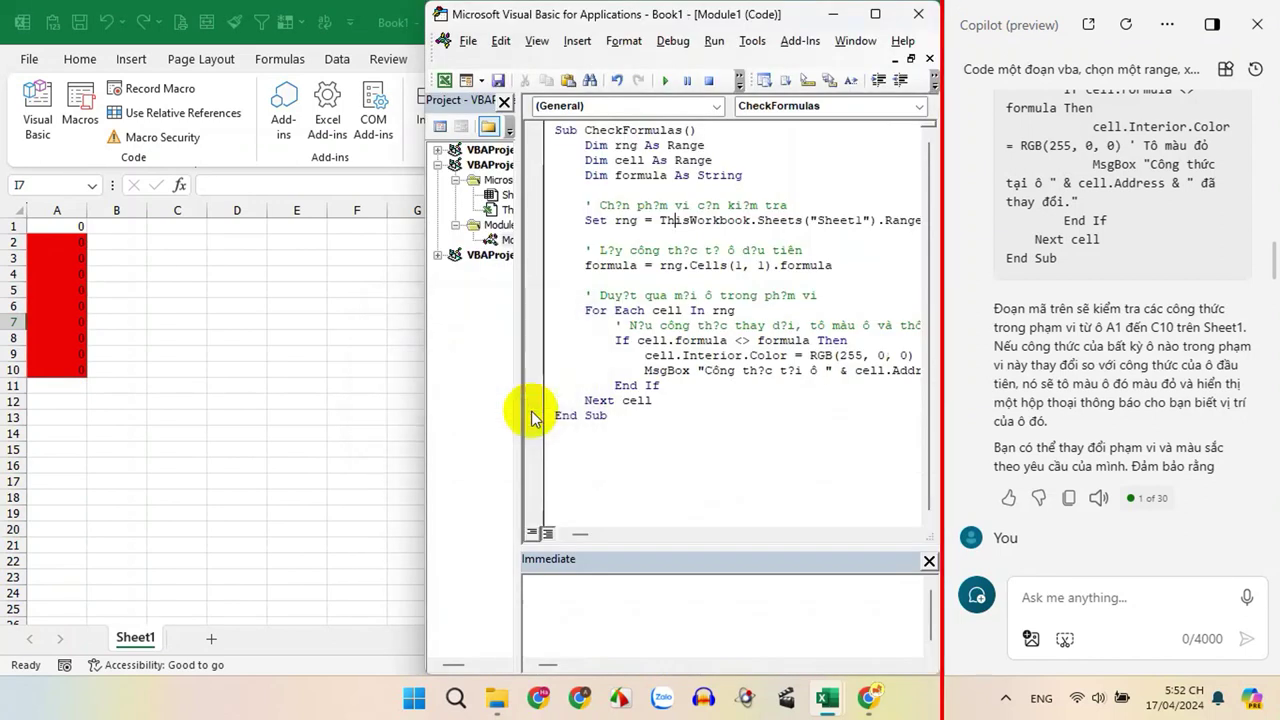
pyautogui.click(177, 416)
pyautogui.click(73, 240)
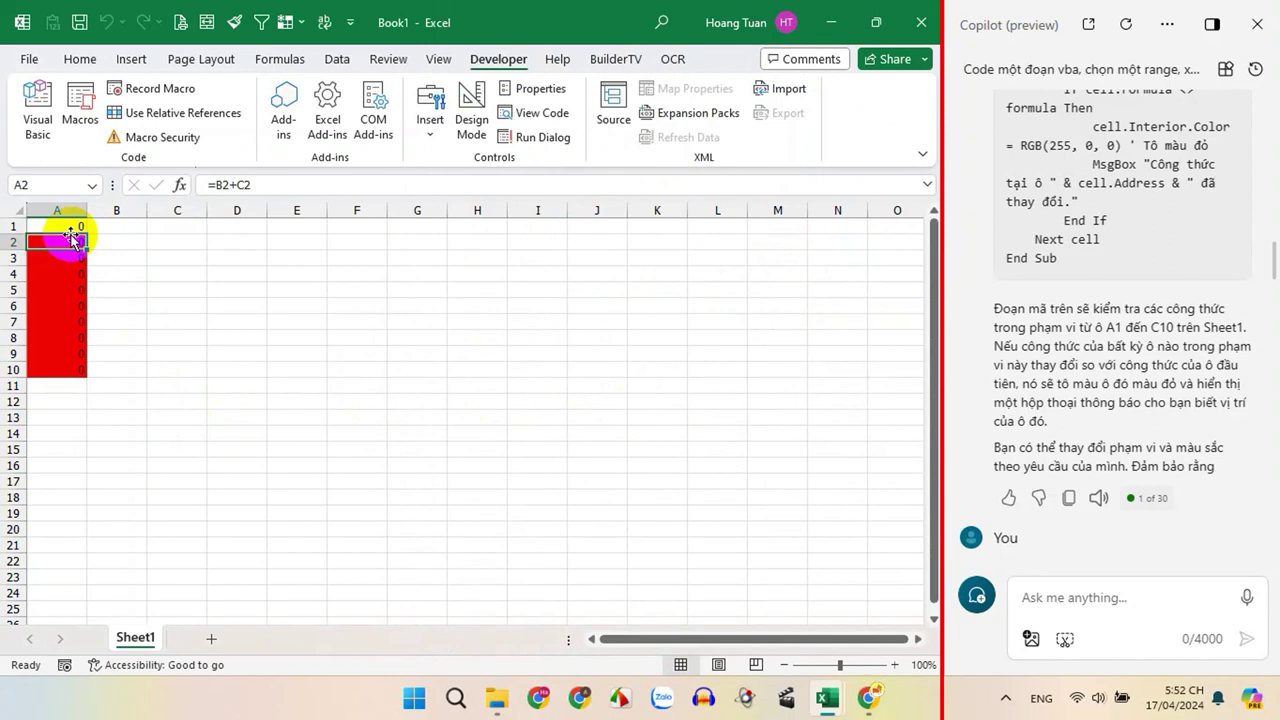
# Compare A2's formula =B2+C2 with Copilot's code comments on the first cell and colouring.
pyautogui.click(62, 240)
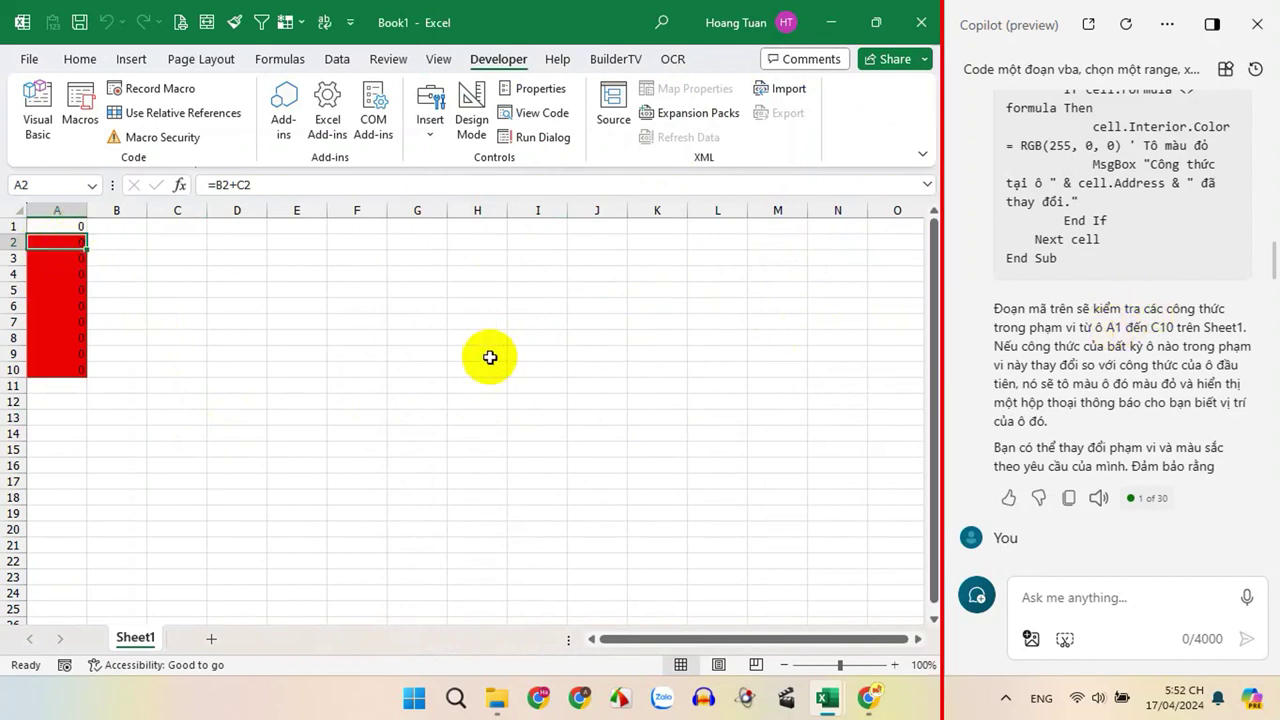
pyautogui.scroll(5, 982, 375)
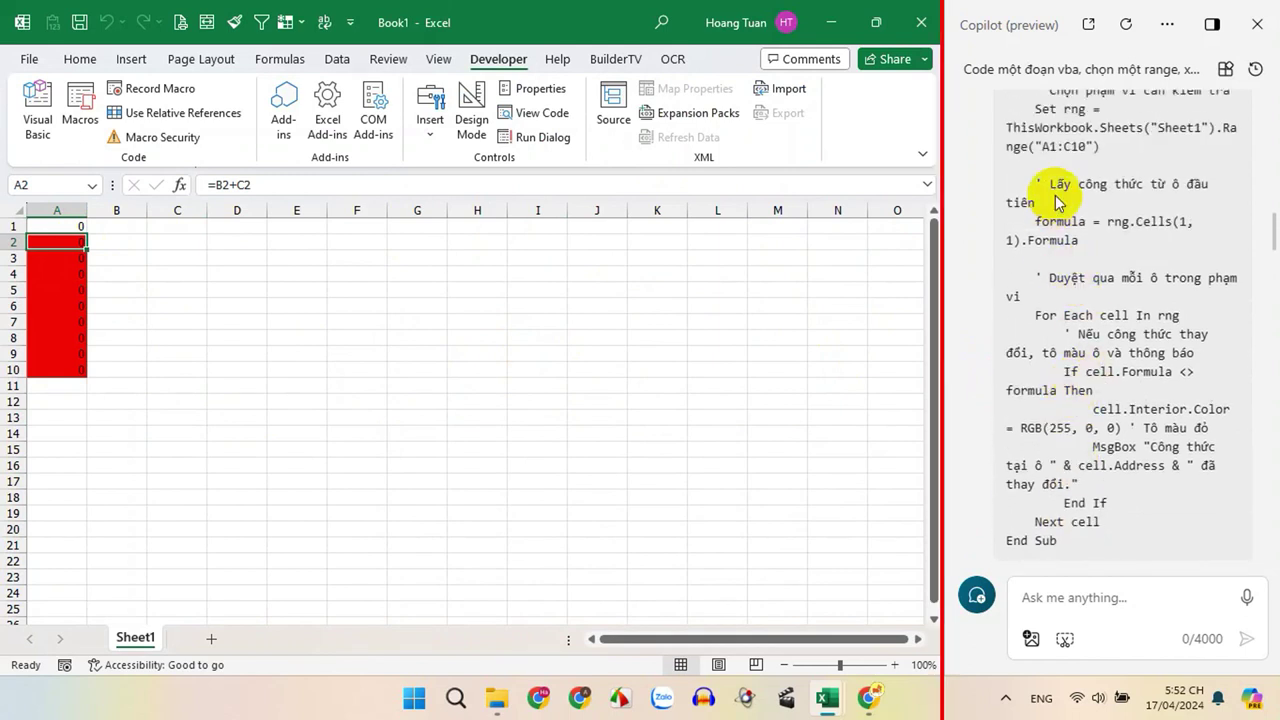
pyautogui.moveTo(1040, 184); pyautogui.dragTo(1095, 203)
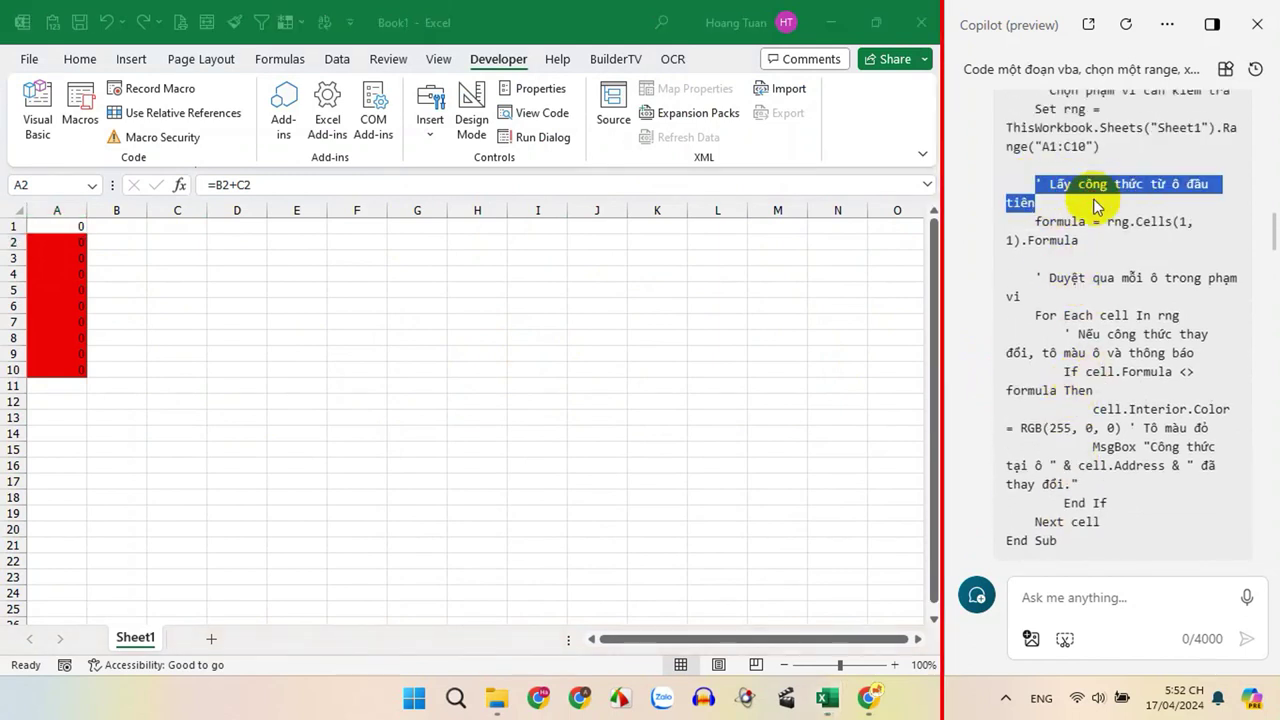
pyautogui.click(60, 241)
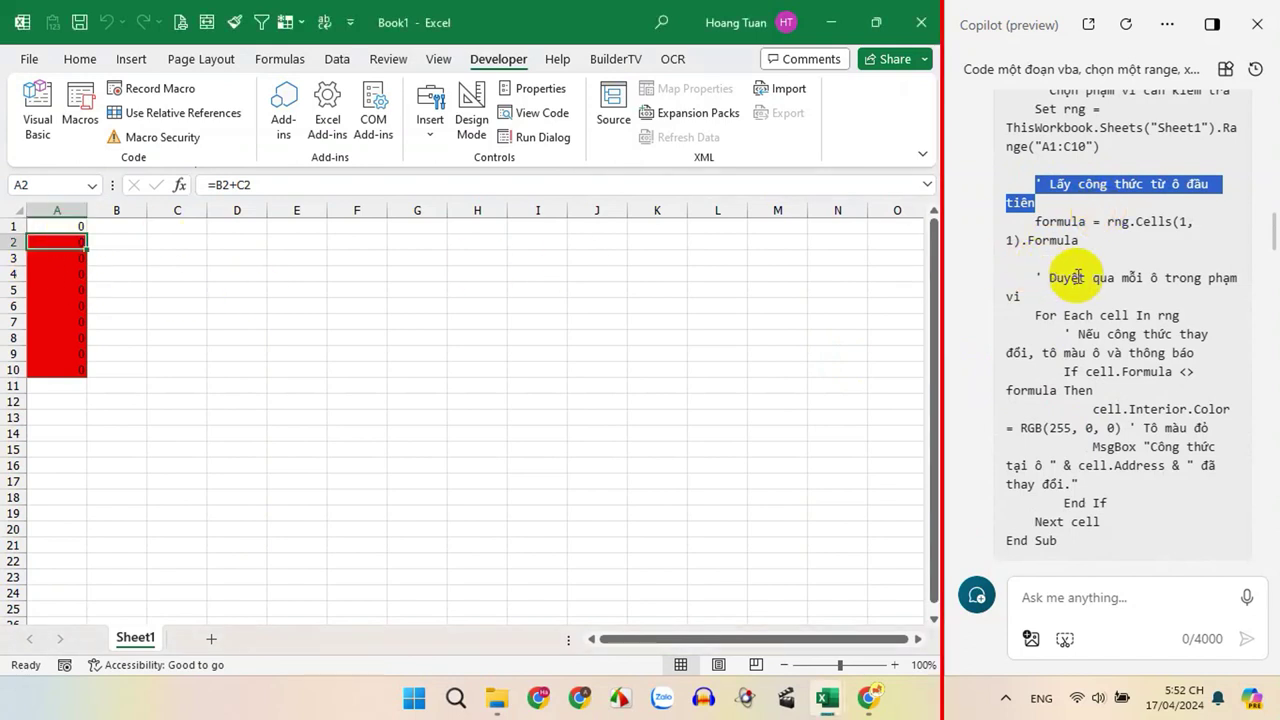
pyautogui.moveTo(1050, 277); pyautogui.dragTo(1200, 278)
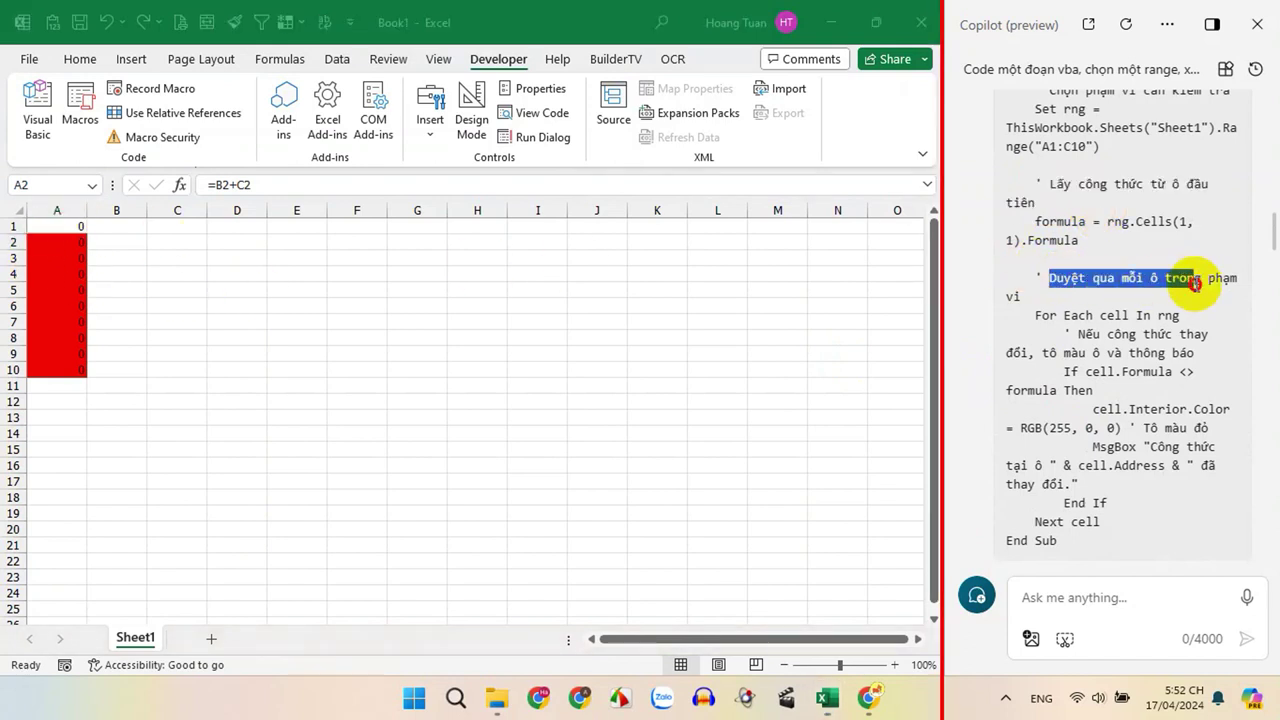
pyautogui.scroll(-1, 1133, 330)
pyautogui.scroll(-1, 1130, 330)
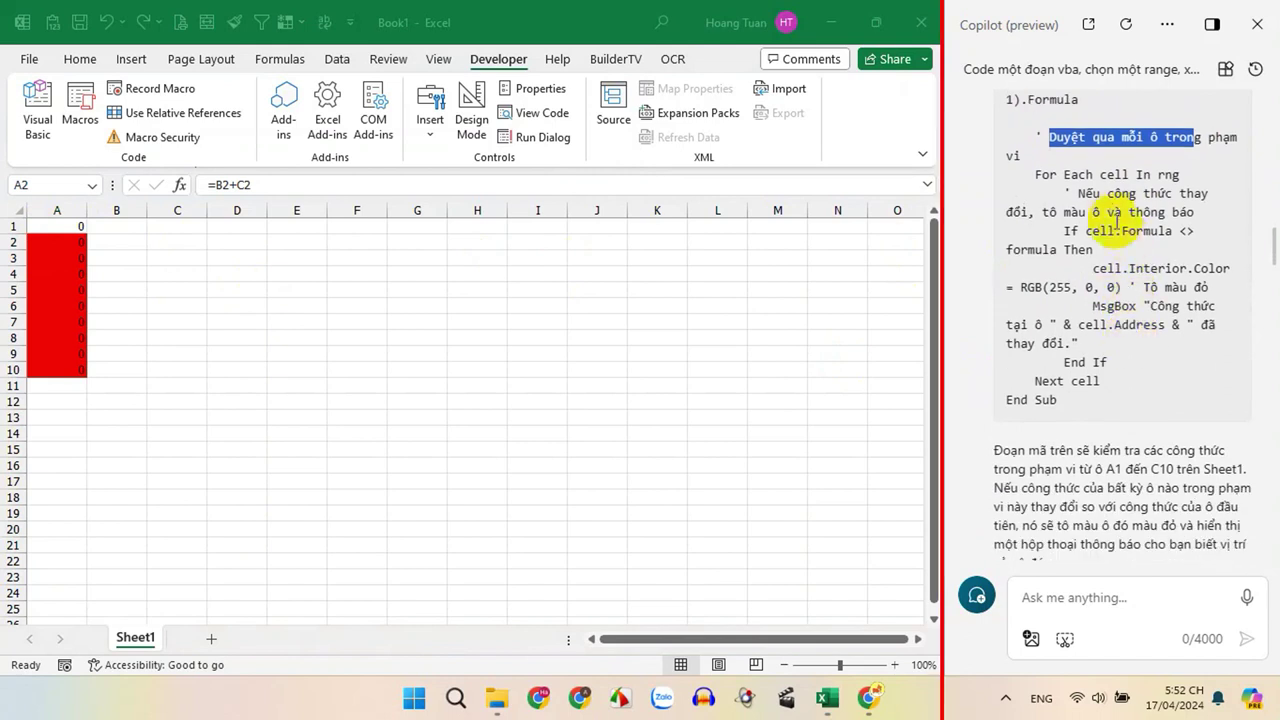
pyautogui.moveTo(1047, 212); pyautogui.dragTo(1194, 212)
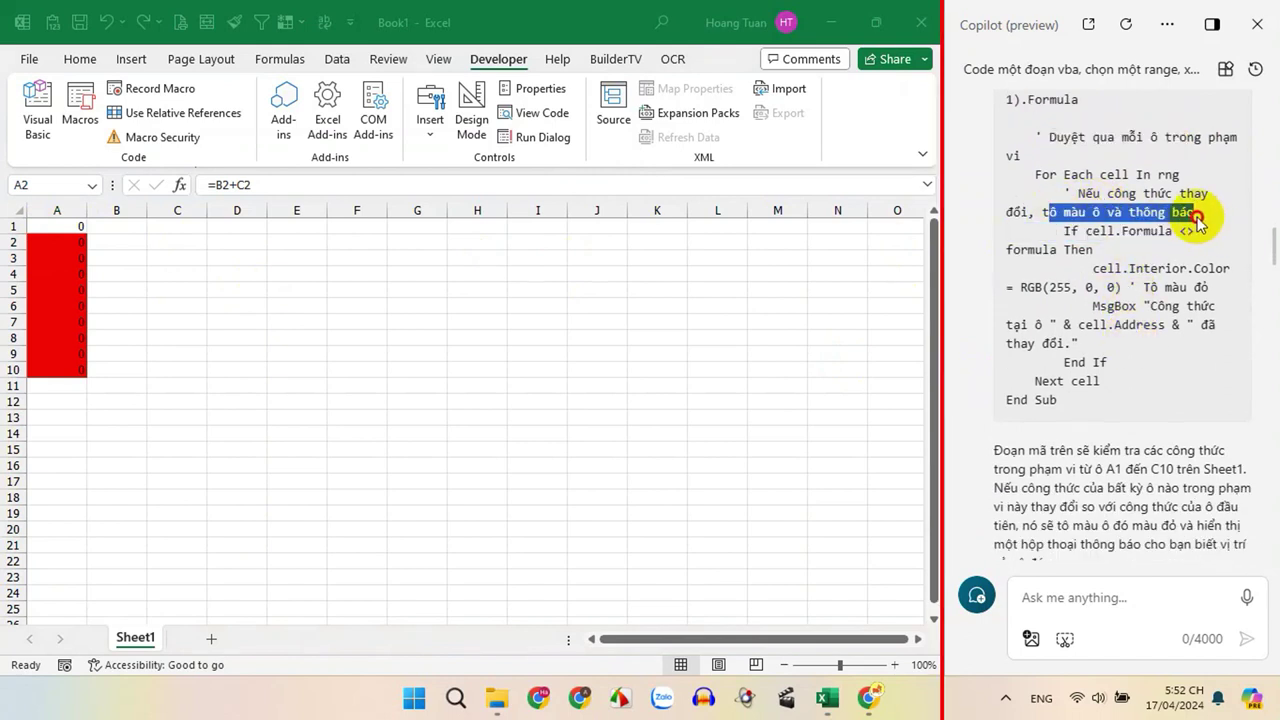
pyautogui.click(56, 250)
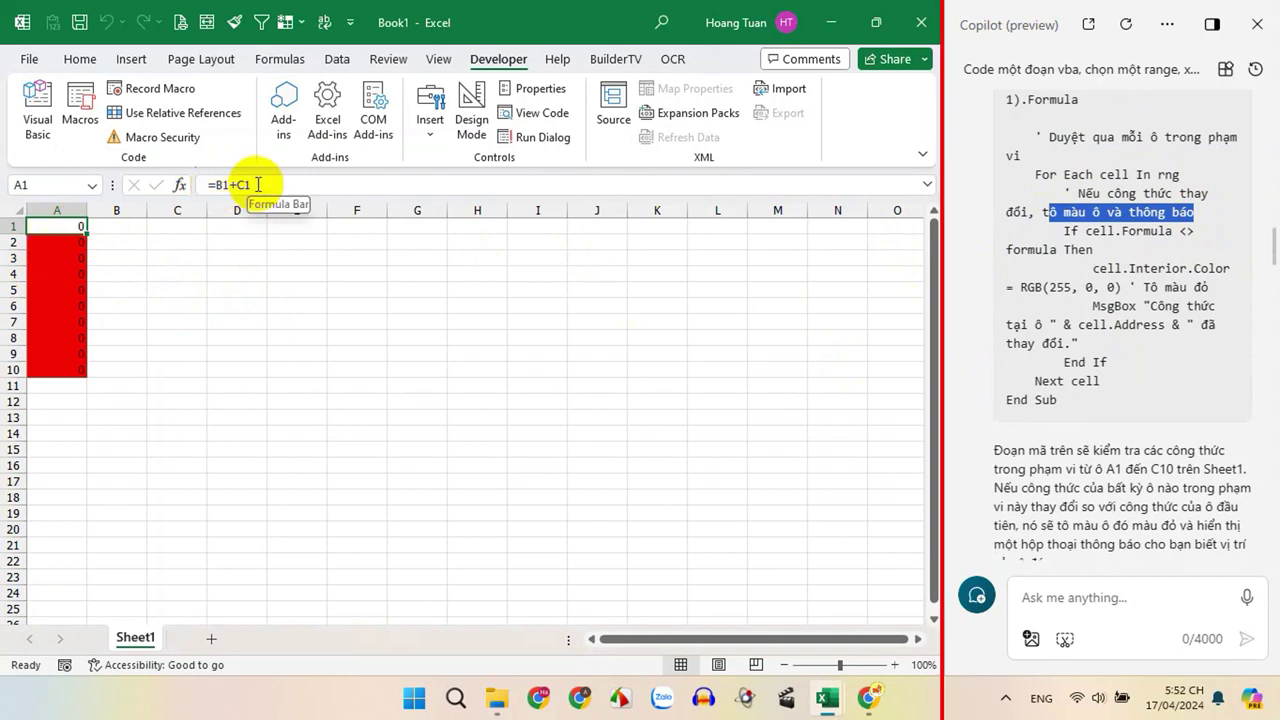
# Select the red cells A2 through A10, then pick empty cell A13.
pyautogui.click(57, 244)
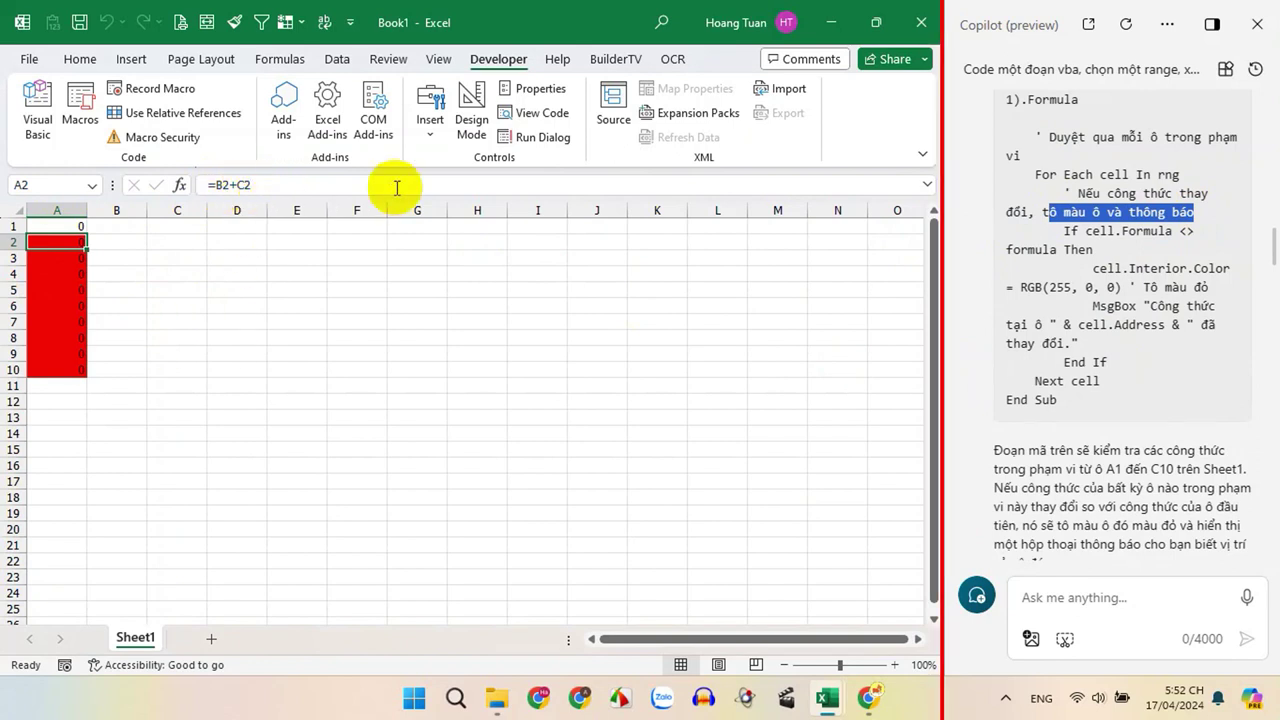
pyautogui.click(67, 233)
pyautogui.moveTo(62, 240); pyautogui.dragTo(59, 381)
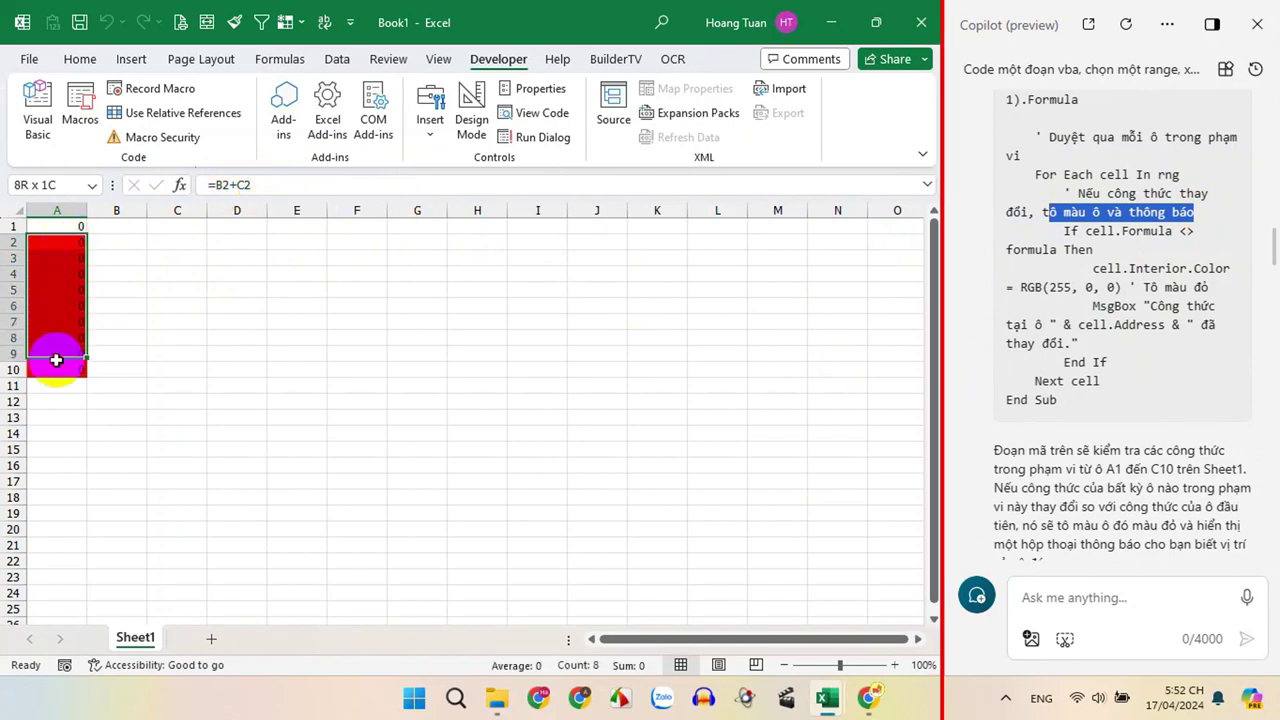
pyautogui.click(55, 411)
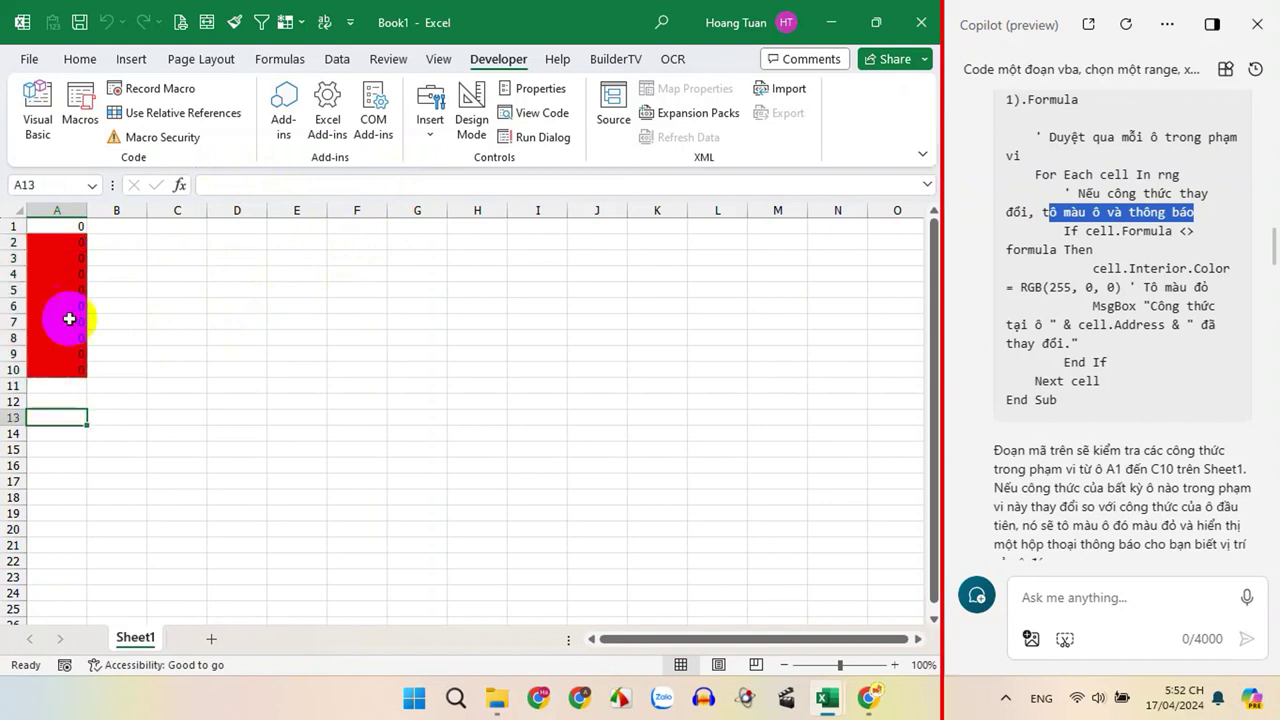
# Format-paint A13's plain style over A1:A10, then check the formulas in A1 and A2.
pyautogui.click(232, 25)
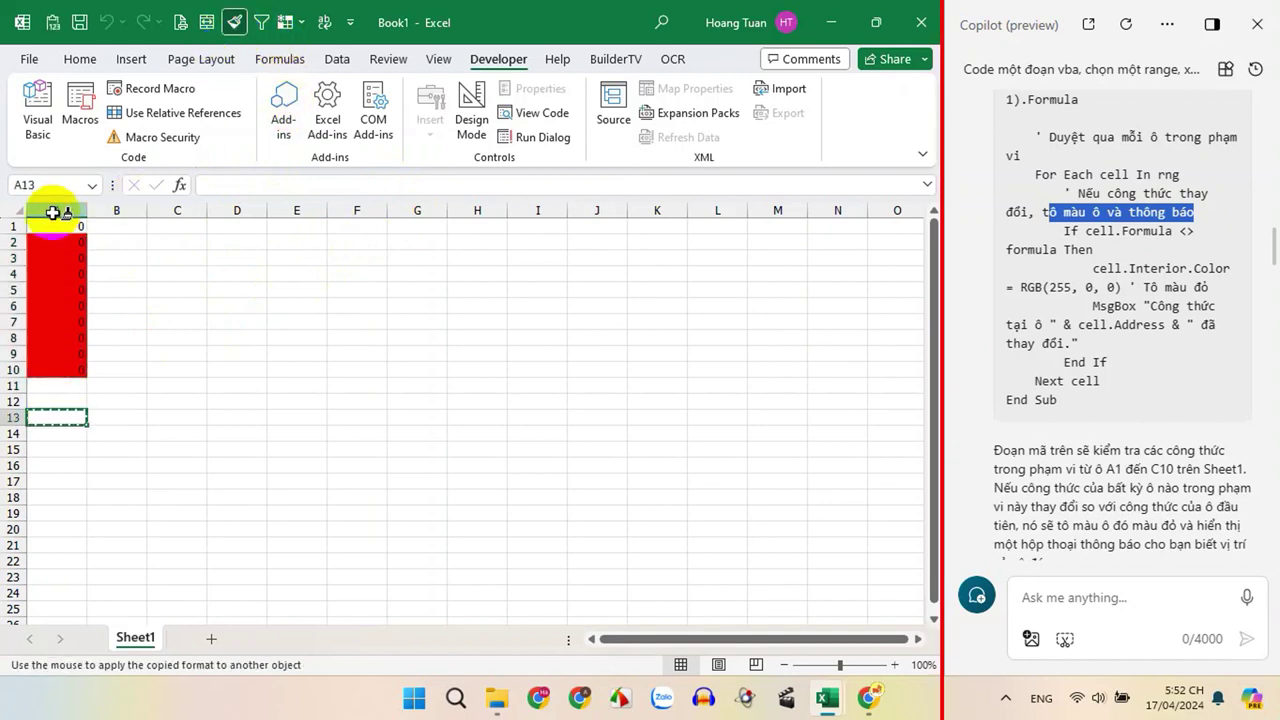
pyautogui.moveTo(57, 226); pyautogui.dragTo(59, 370)
pyautogui.click(57, 305)
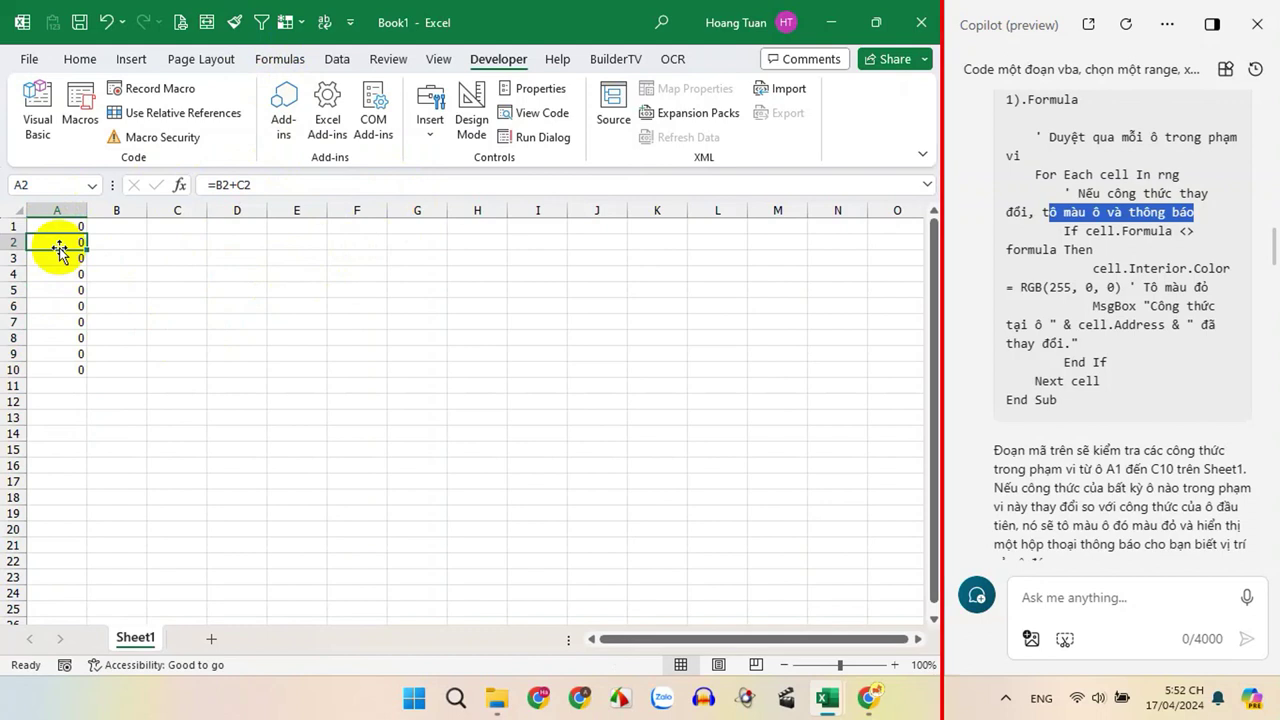
pyautogui.click(58, 227)
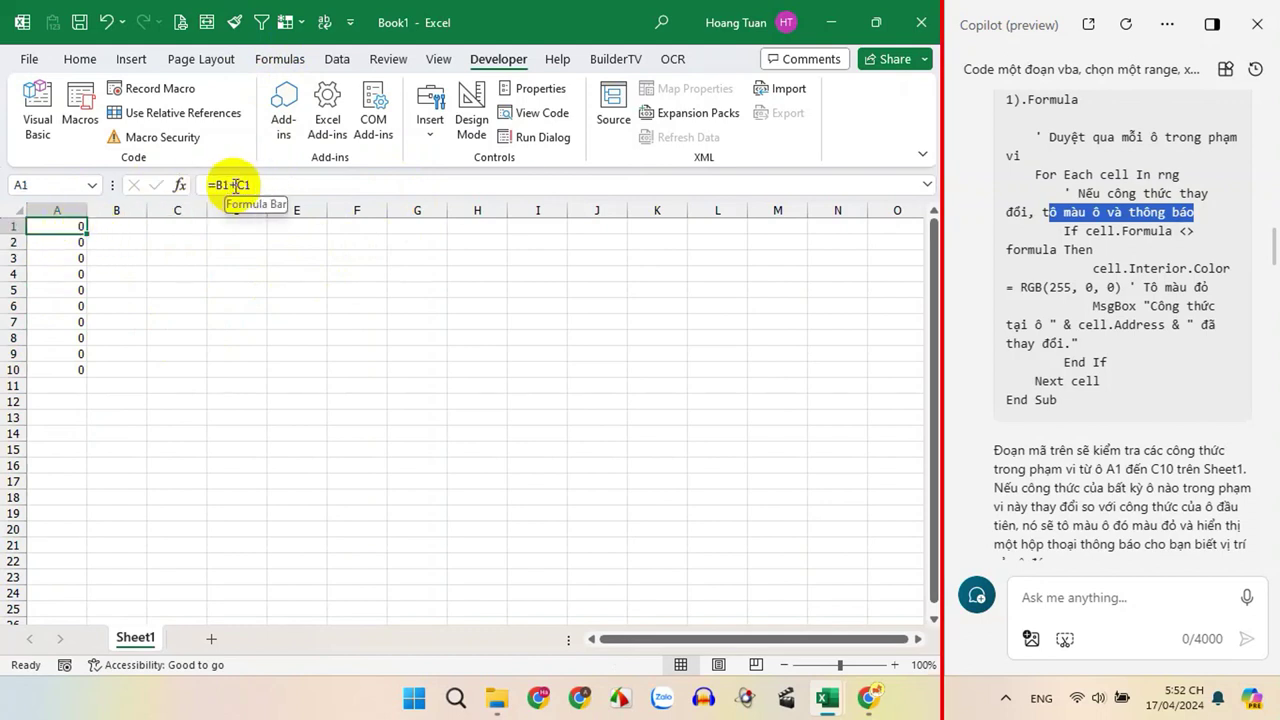
pyautogui.click(60, 242)
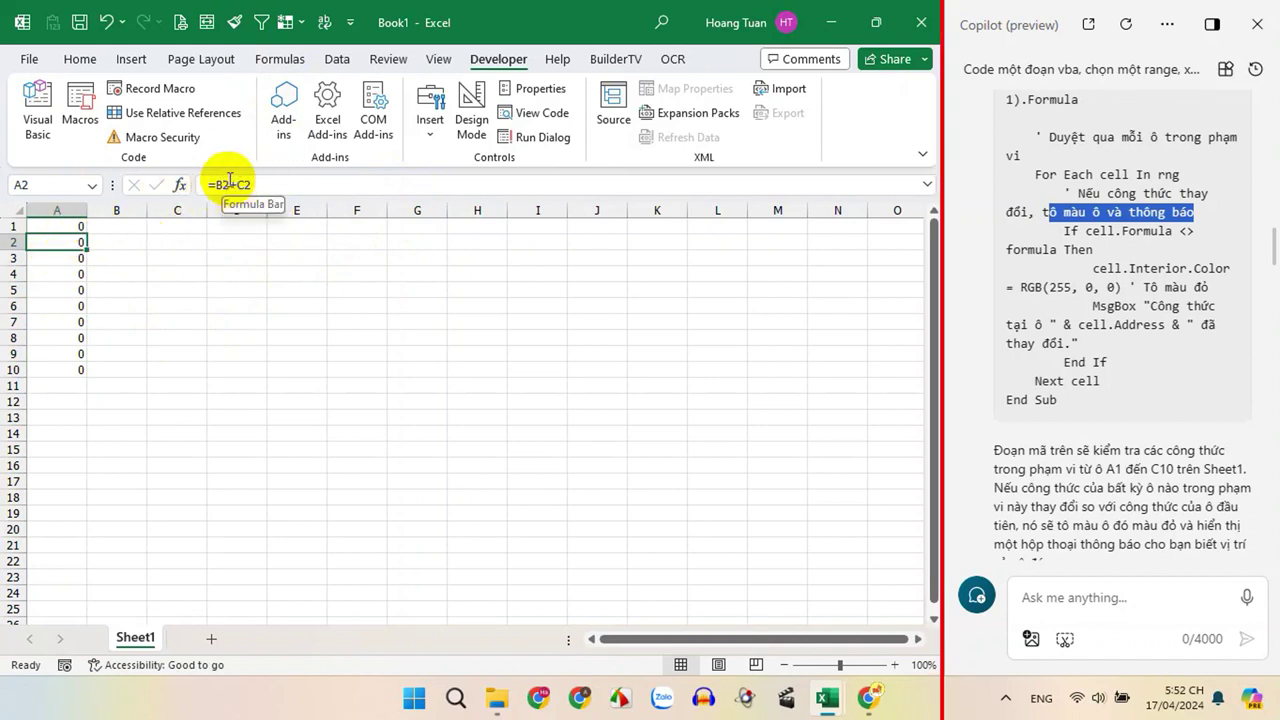
pyautogui.click(178, 304)
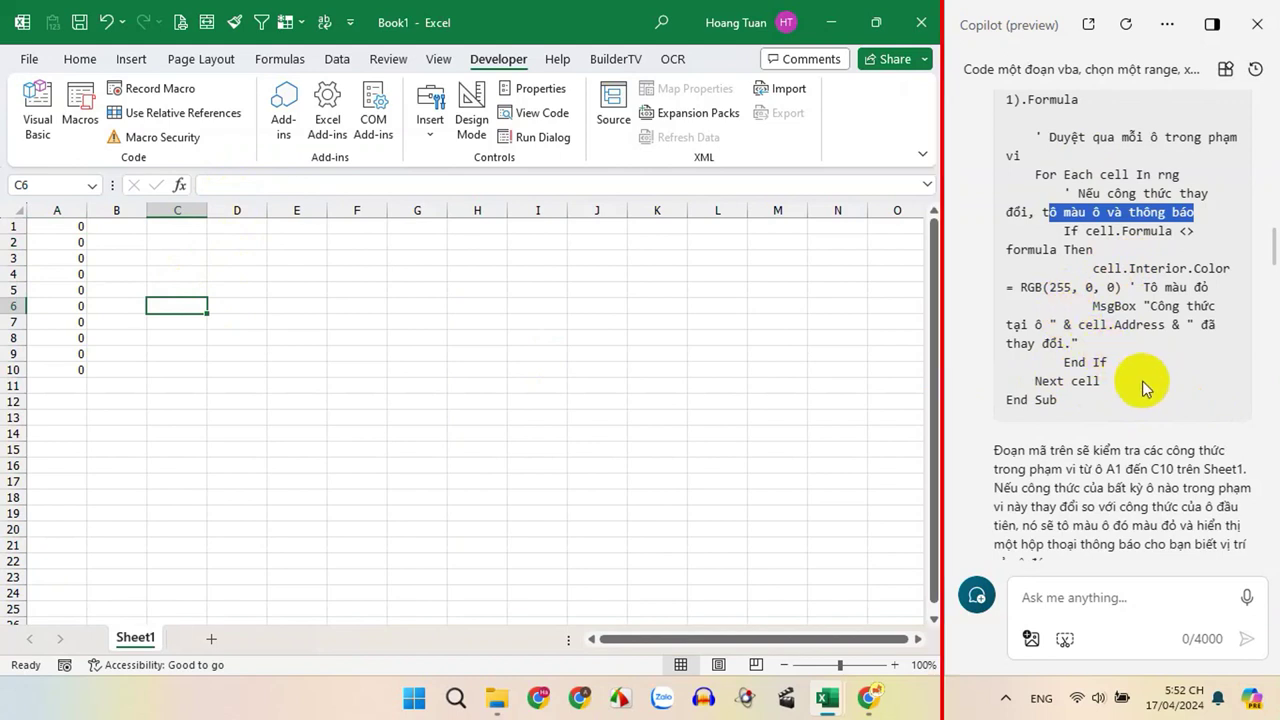
# Reread the earlier Copilot question about formulas that 'thay đổi quy luật'.
pyautogui.click(1109, 320)
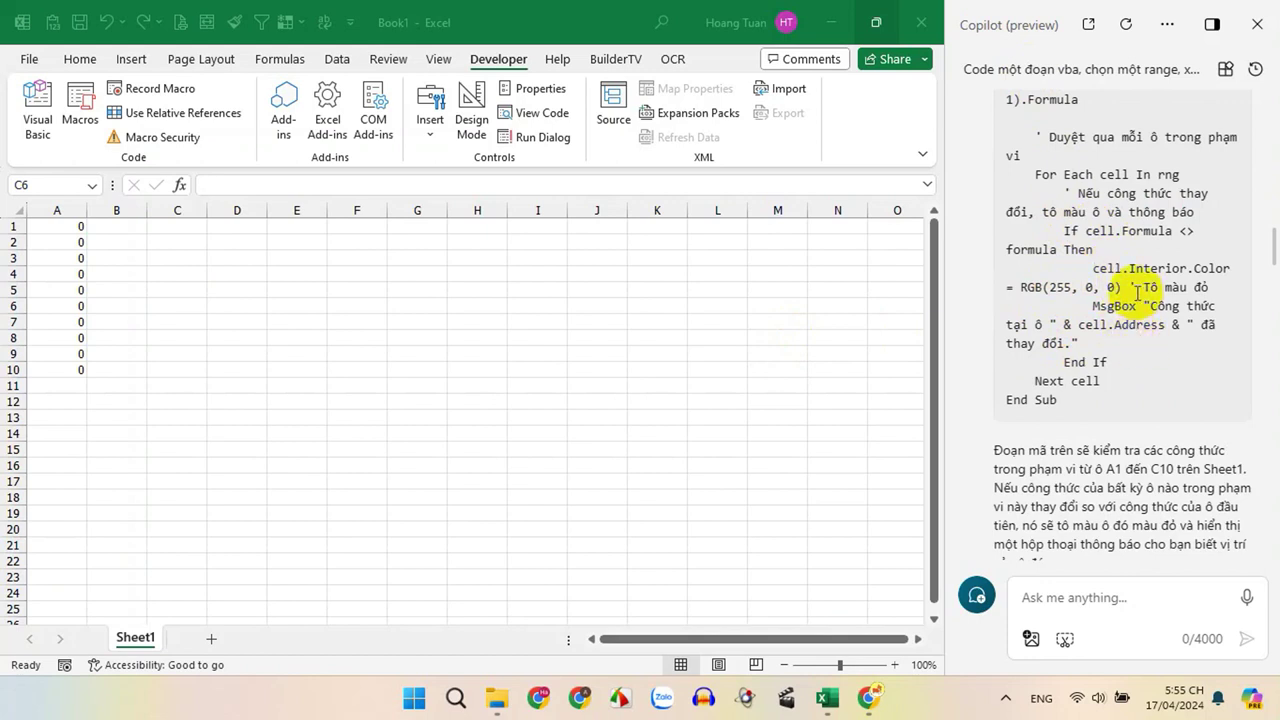
pyautogui.scroll(-4, 1135, 290)
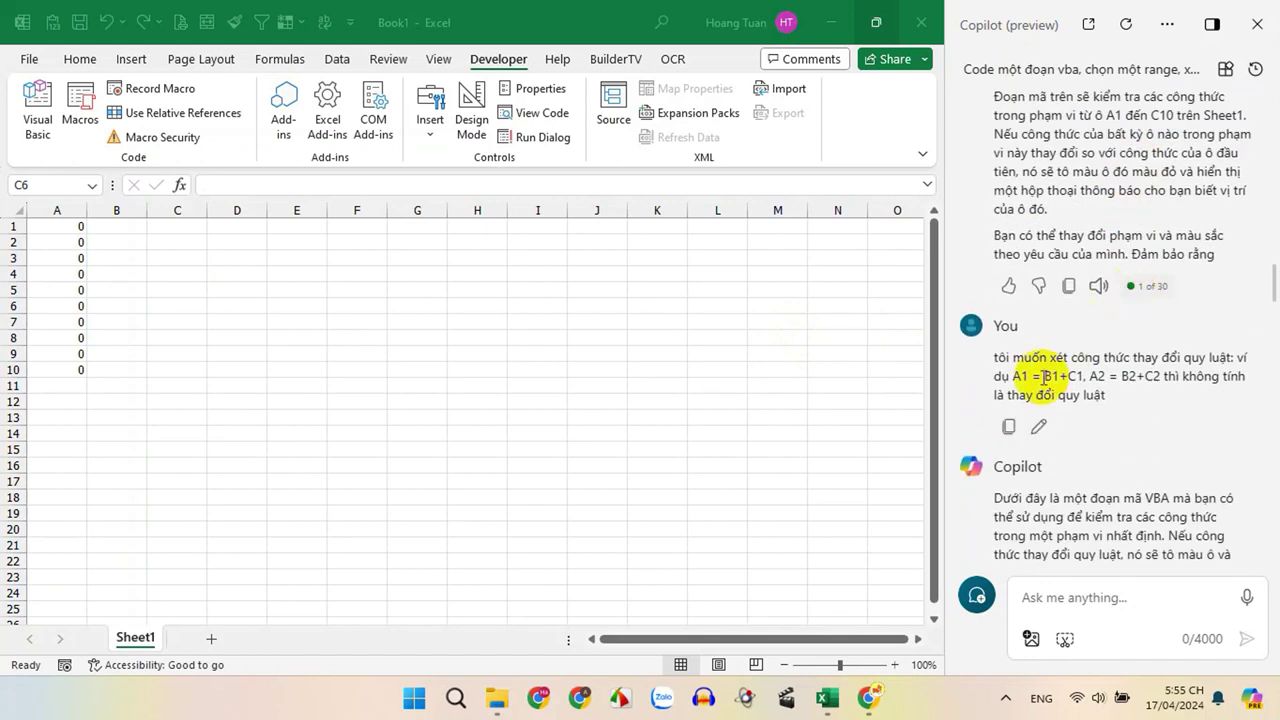
pyautogui.moveTo(996, 359); pyautogui.dragTo(1114, 398)
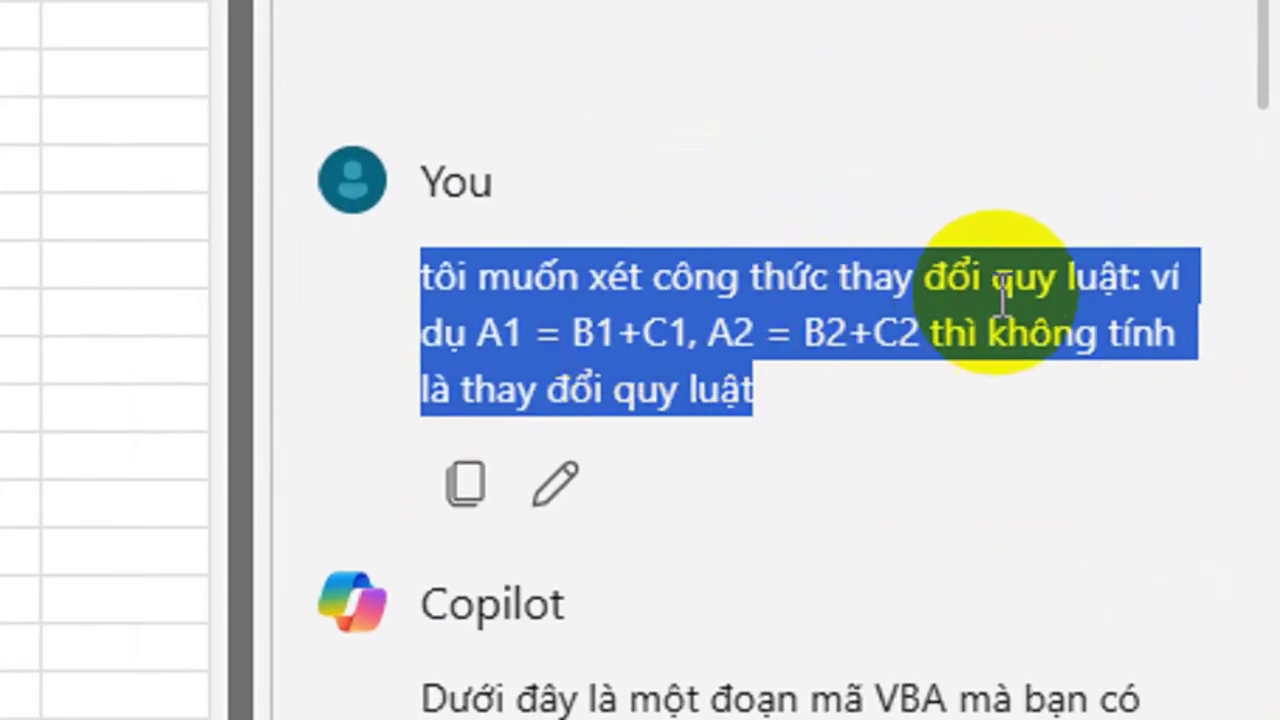
pyautogui.click(540, 345)
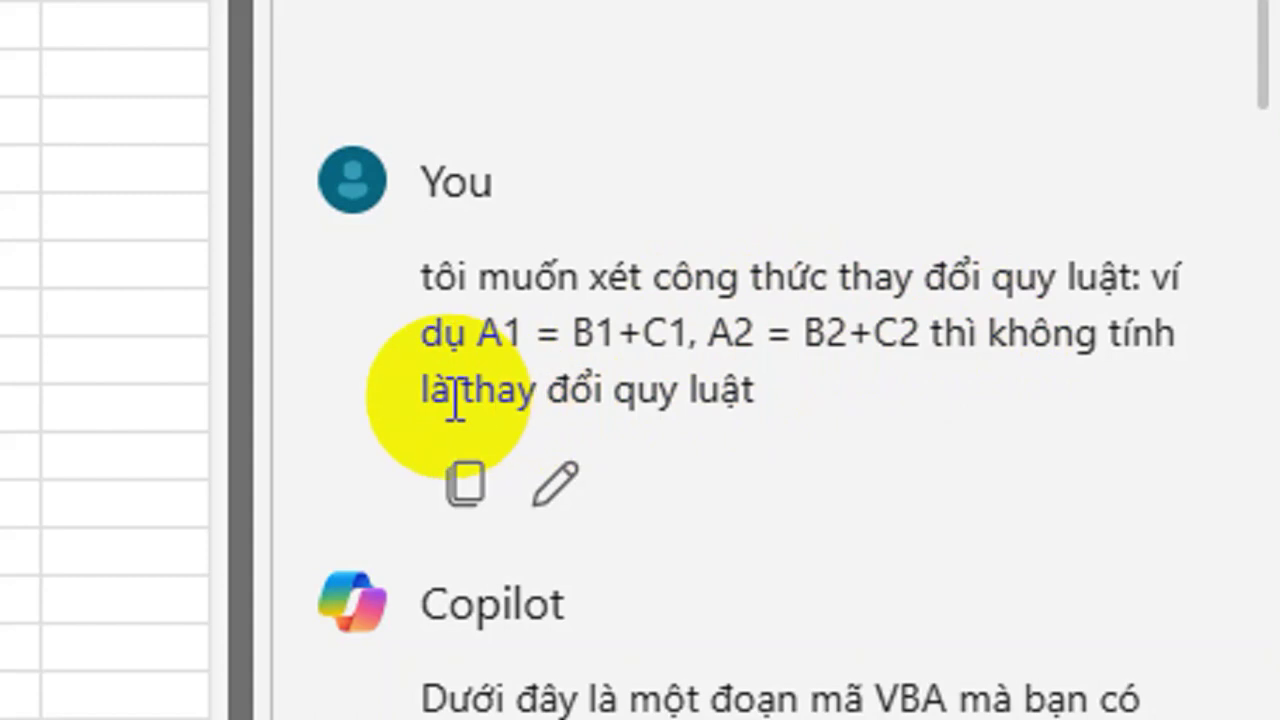
pyautogui.moveTo(452, 390); pyautogui.dragTo(872, 385)
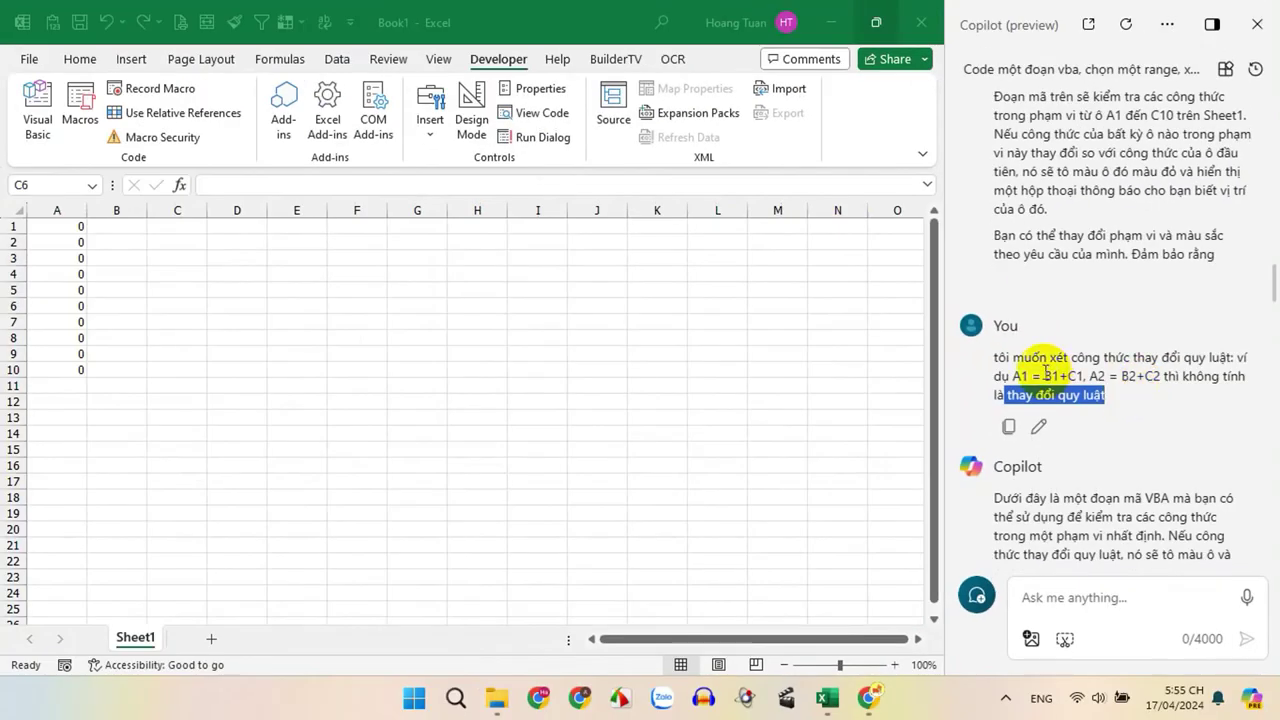
pyautogui.moveTo(995, 357); pyautogui.dragTo(1133, 401)
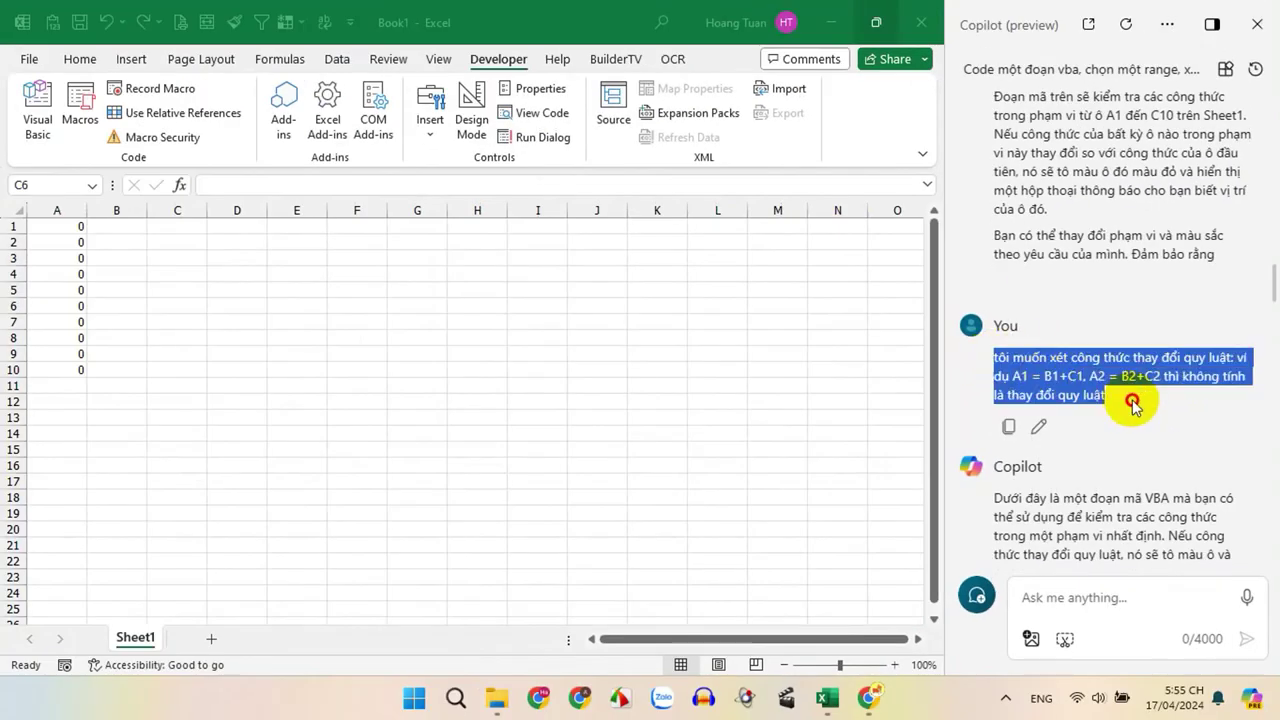
# Scroll through Copilot's explanation to the updated CheckFormulas code block.
pyautogui.scroll(-3, 1100, 390)
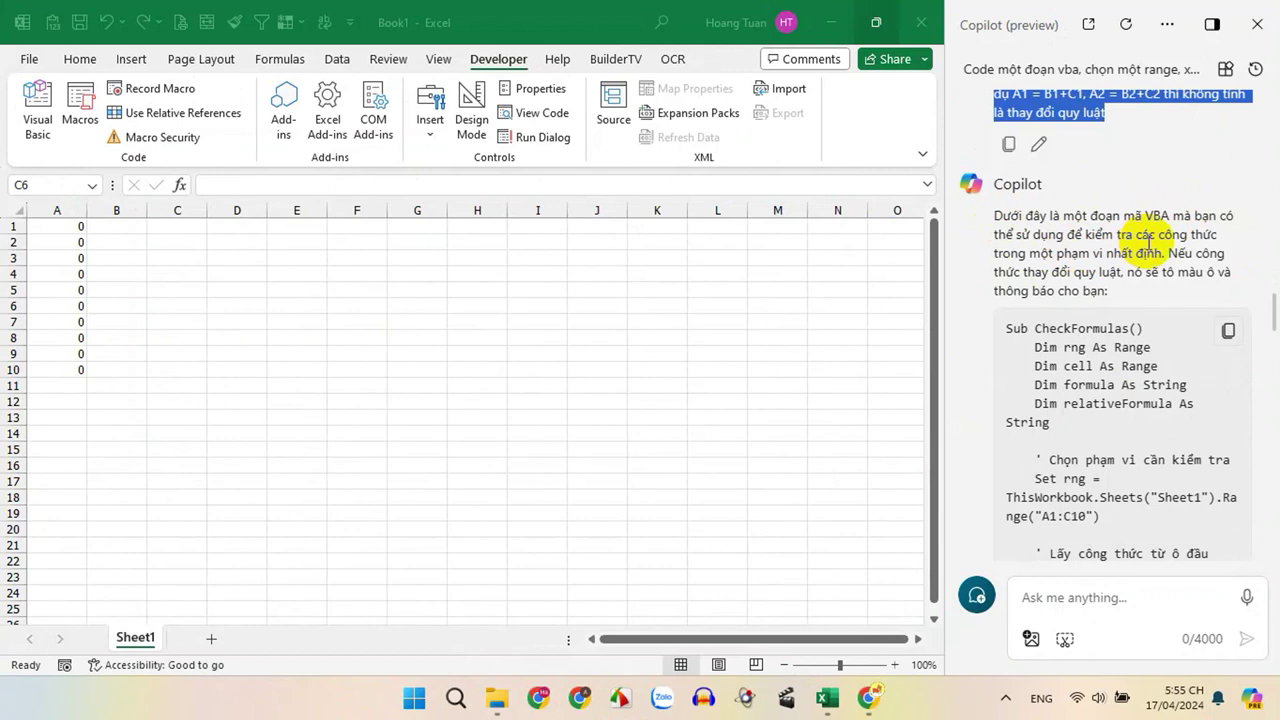
pyautogui.moveTo(1058, 254); pyautogui.dragTo(1116, 256)
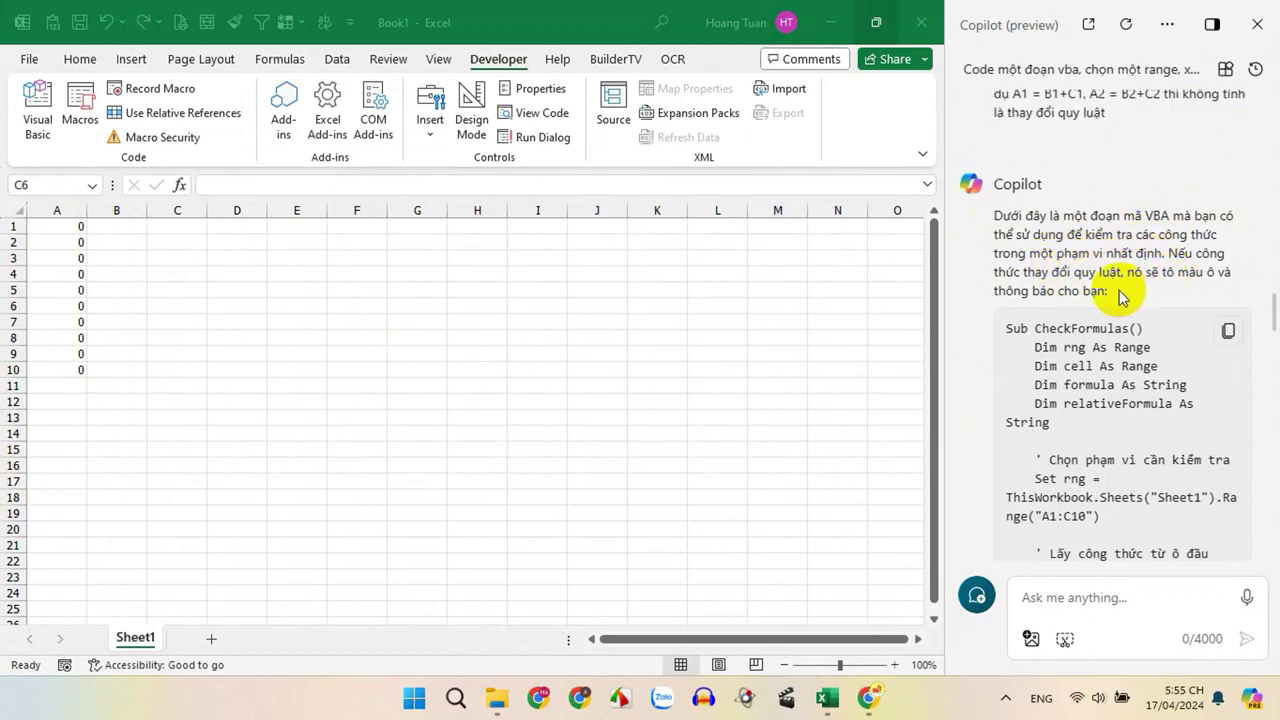
pyautogui.scroll(-3, 1120, 290)
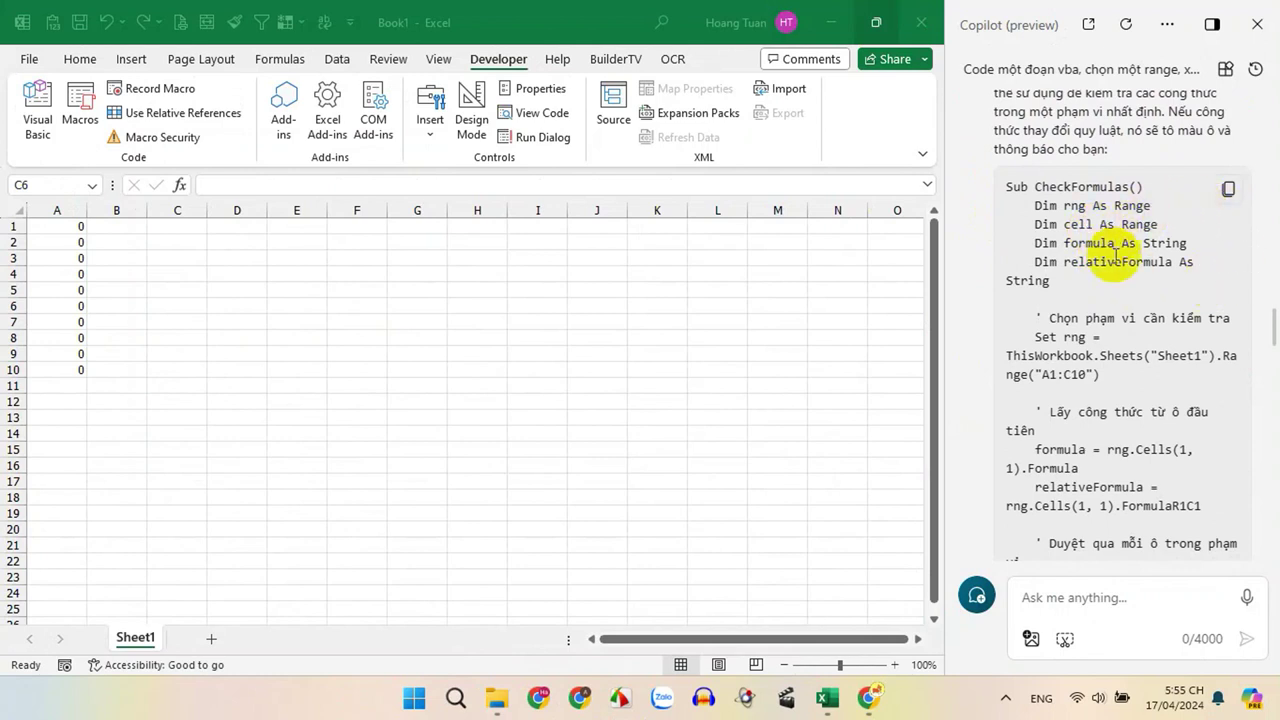
pyautogui.scroll(-3, 1100, 300)
pyautogui.scroll(-2, 1097, 436)
pyautogui.scroll(4, 1100, 420)
pyautogui.scroll(2, 1134, 371)
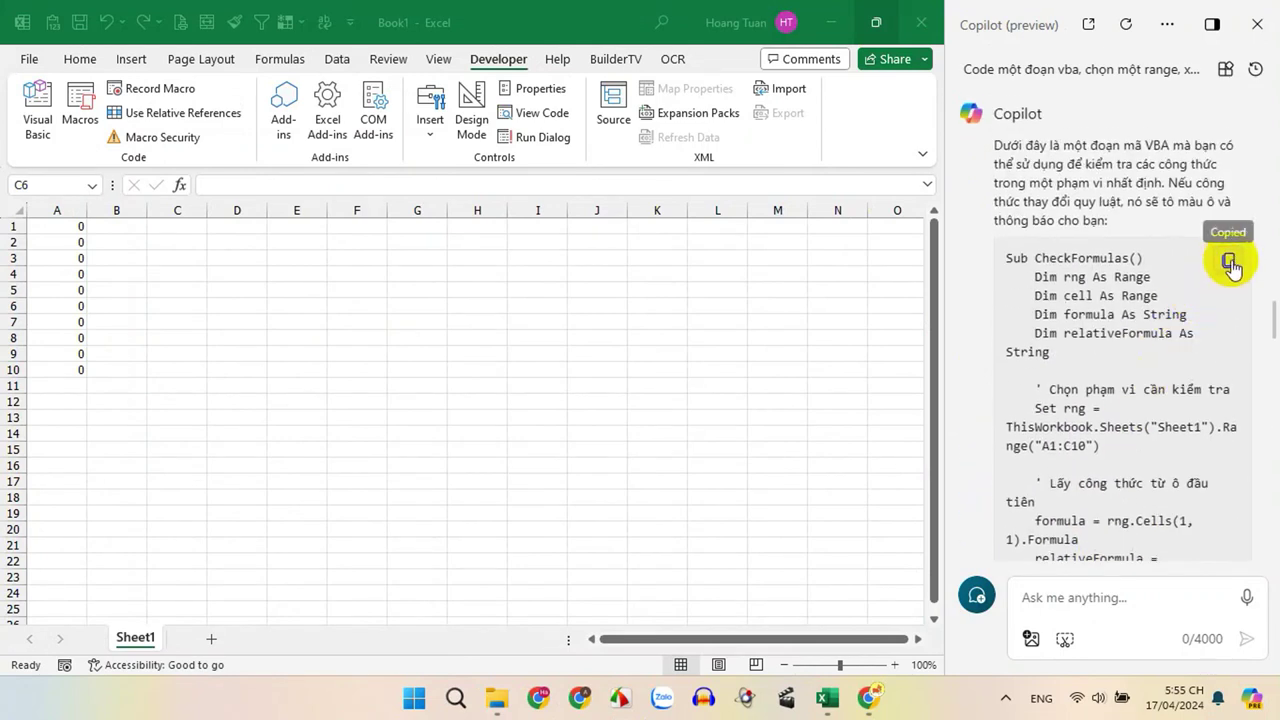
# Paste the new relative-formula code over the old CheckFormulas macro in the VBA editor.
pyautogui.click(429, 463)
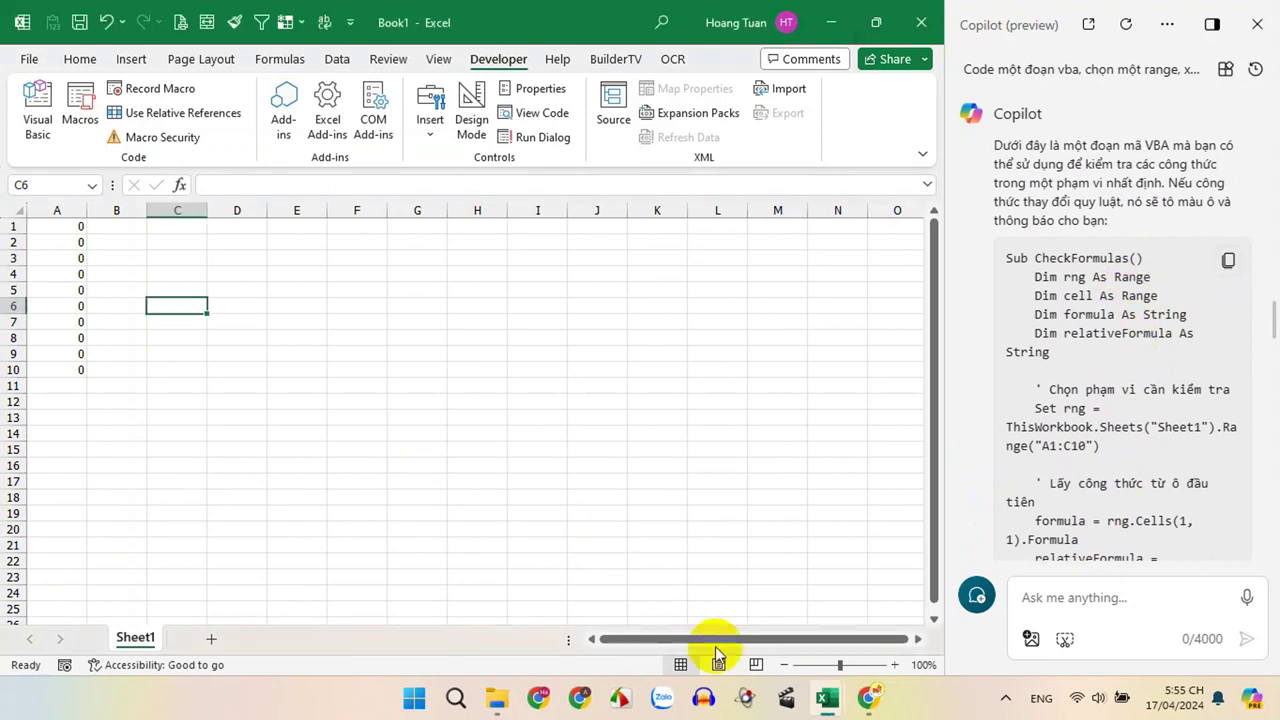
pyautogui.click(829, 708)
pyautogui.click(908, 614)
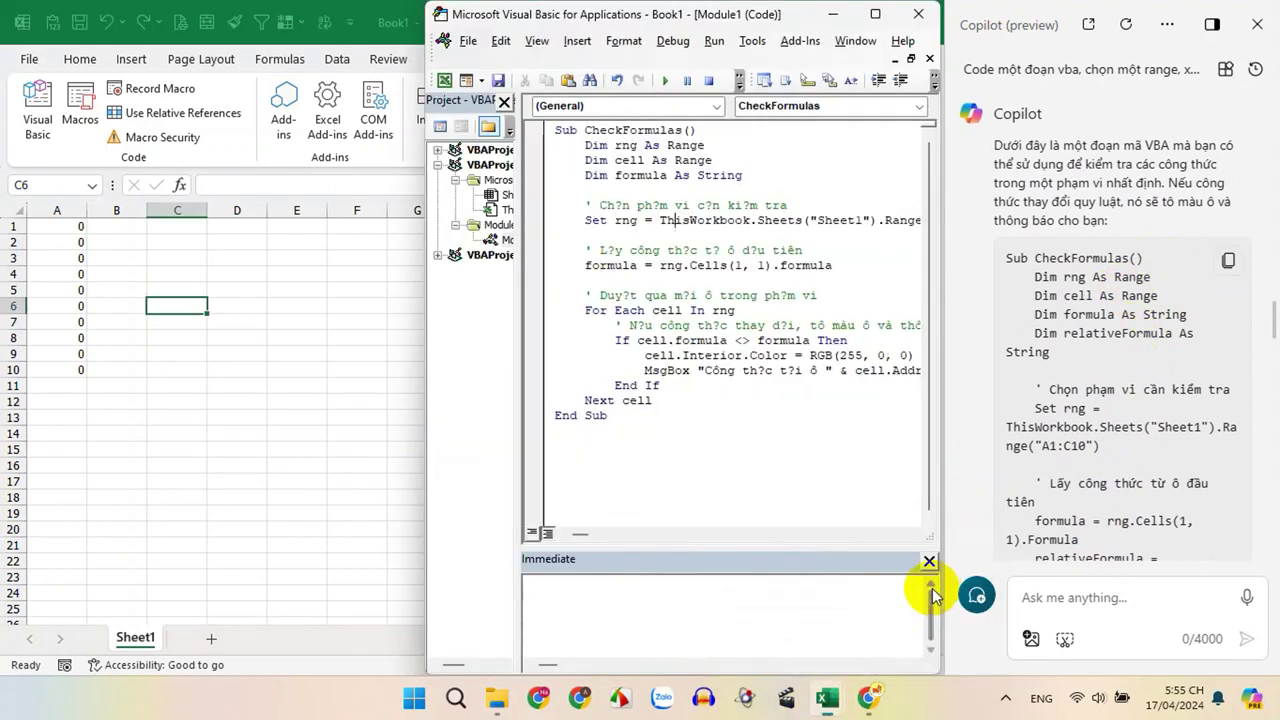
pyautogui.moveTo(681, 449); pyautogui.dragTo(467, 87)
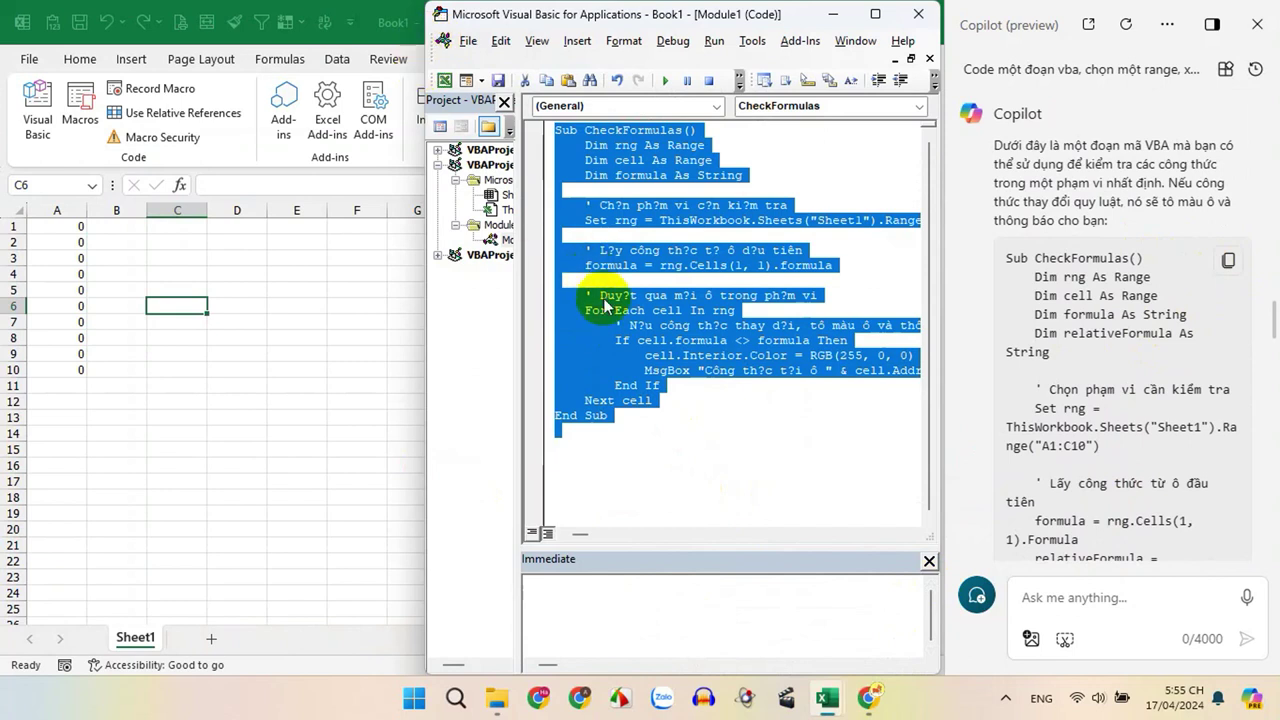
pyautogui.hotkey('ctrl', 'v')
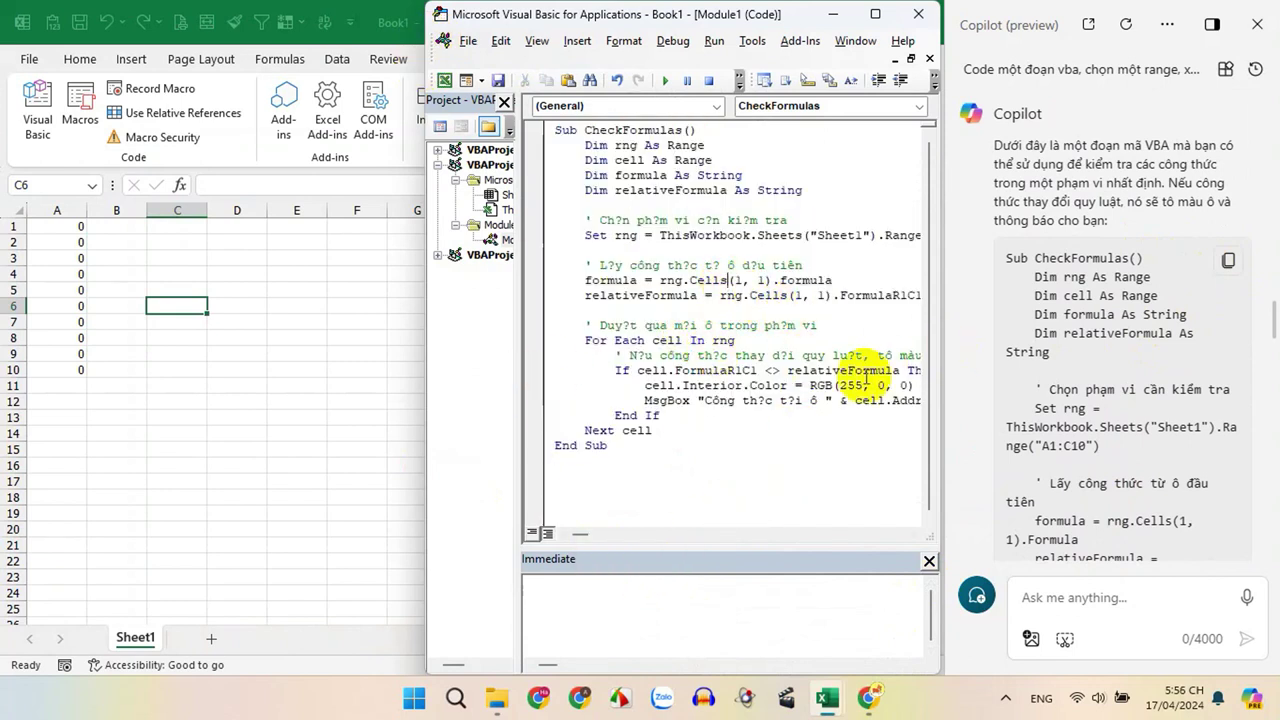
# Change the checked range from A1:C10 to A1:A10 and run the macro.
pyautogui.moveTo(574, 534); pyautogui.dragTo(587, 537)
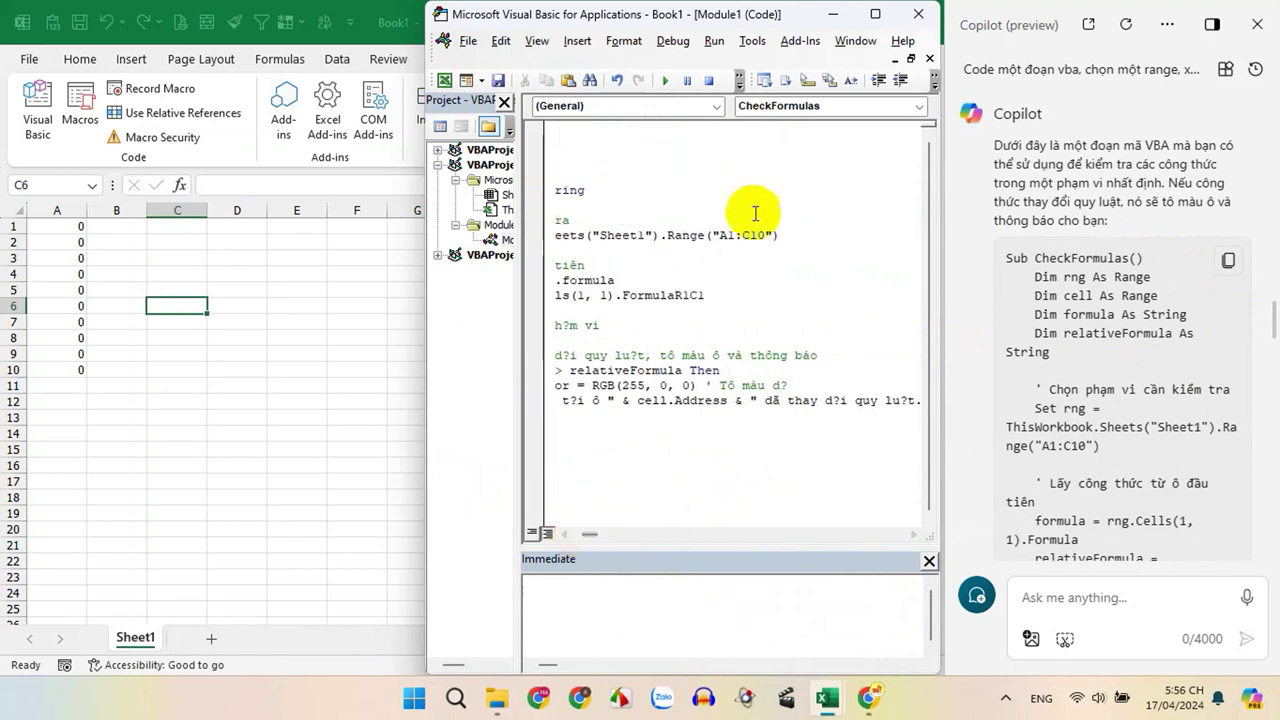
pyautogui.moveTo(742, 235); pyautogui.dragTo(750, 235)
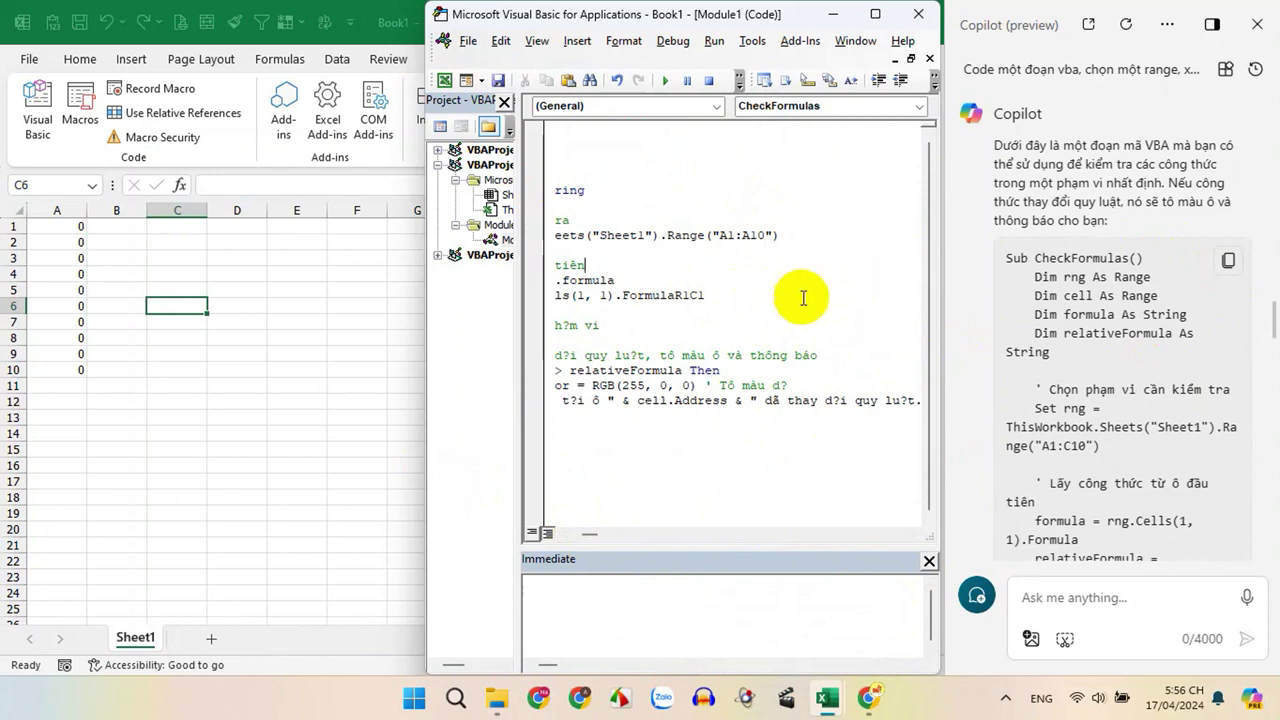
pyautogui.moveTo(586, 537); pyautogui.dragTo(547, 537)
pyautogui.click(720, 265)
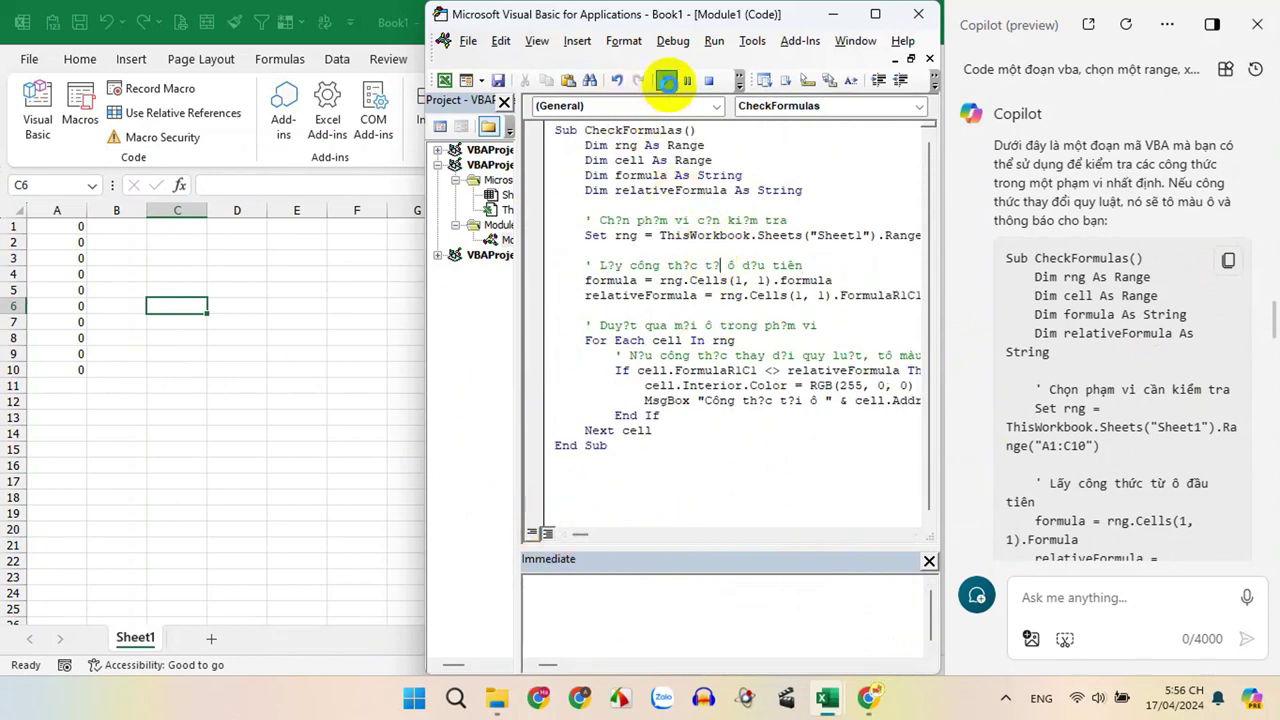
pyautogui.click(667, 81)
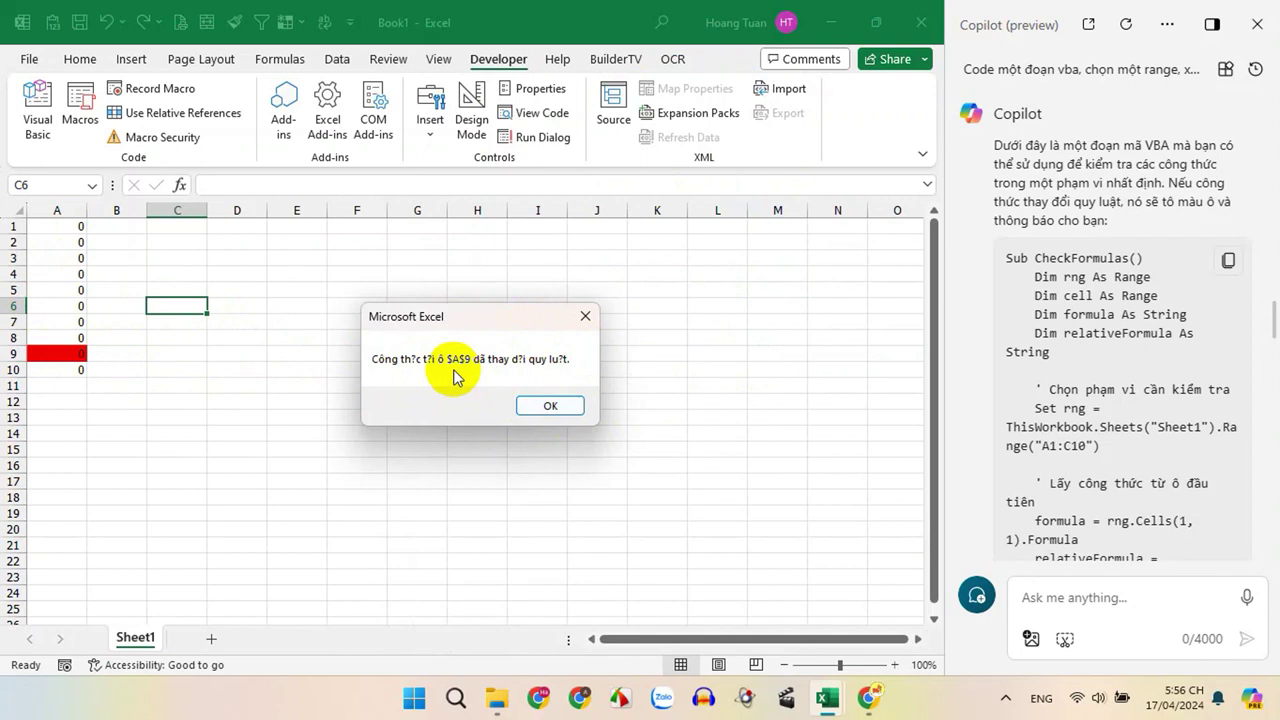
# Dismiss the message and format-paint A5's plain style over A4:A10.
pyautogui.click(550, 405)
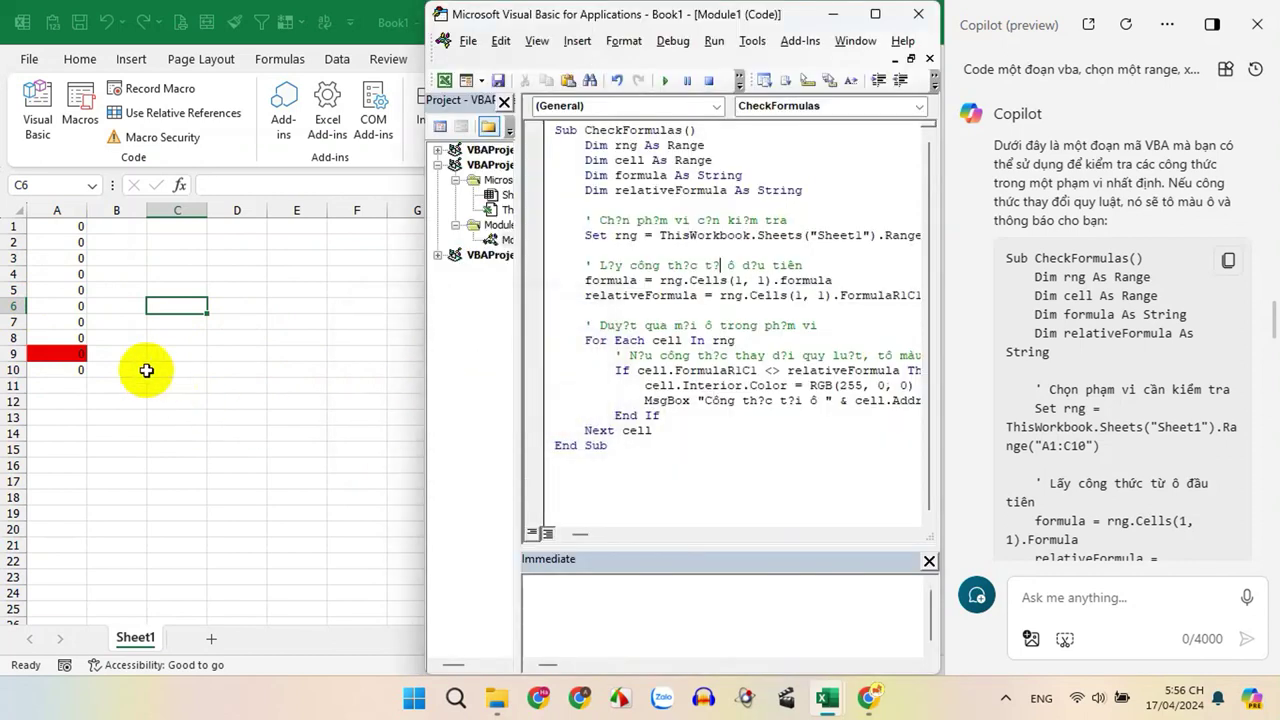
pyautogui.click(68, 353)
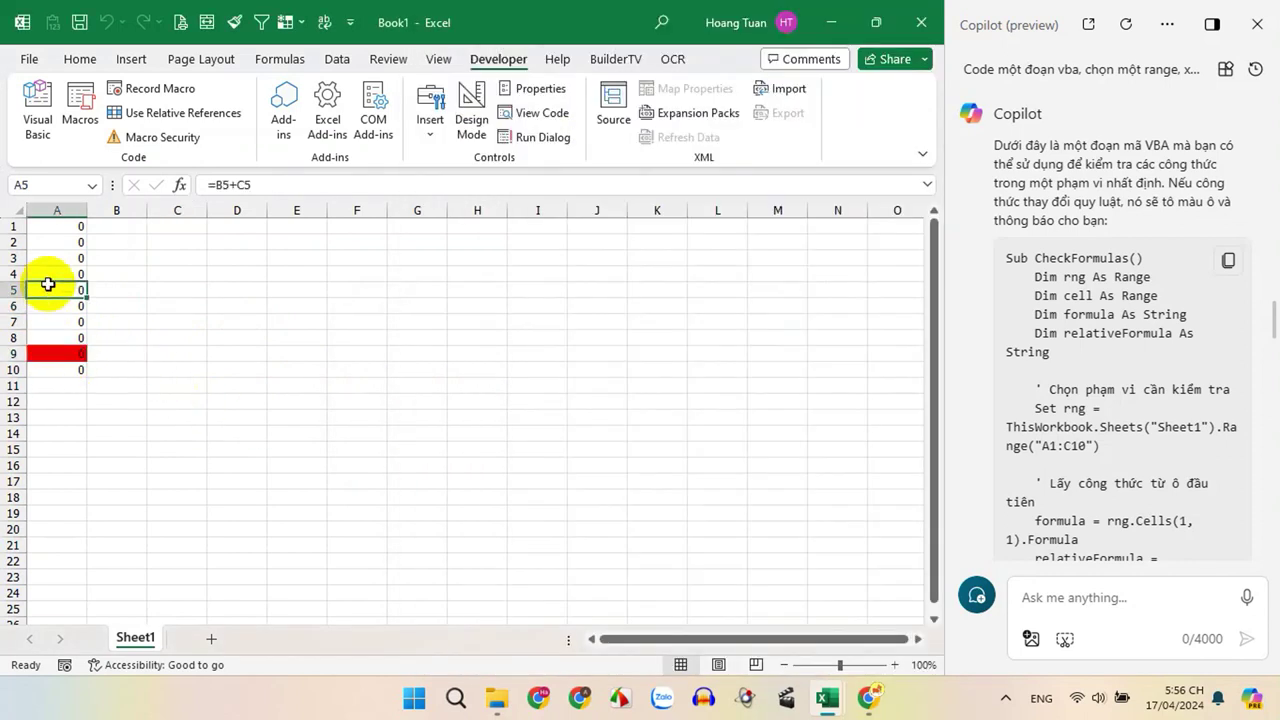
pyautogui.click(235, 22)
pyautogui.moveTo(60, 274); pyautogui.dragTo(57, 370)
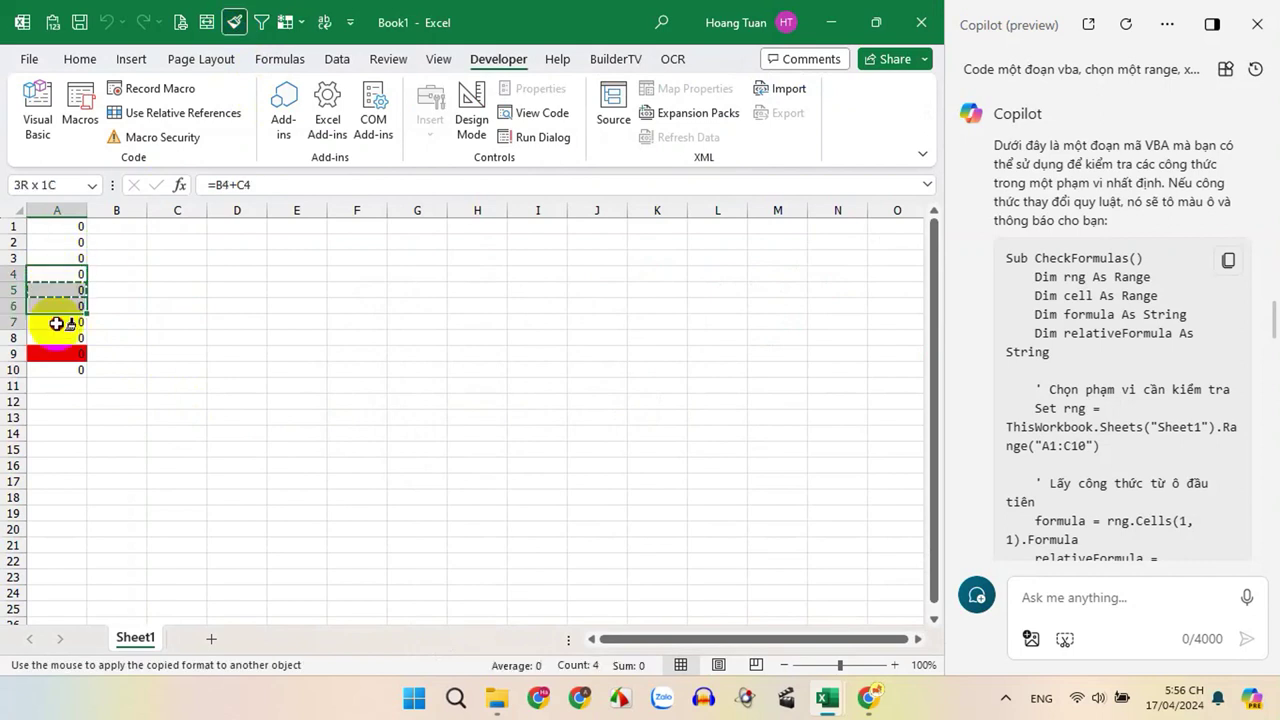
pyautogui.click(75, 343)
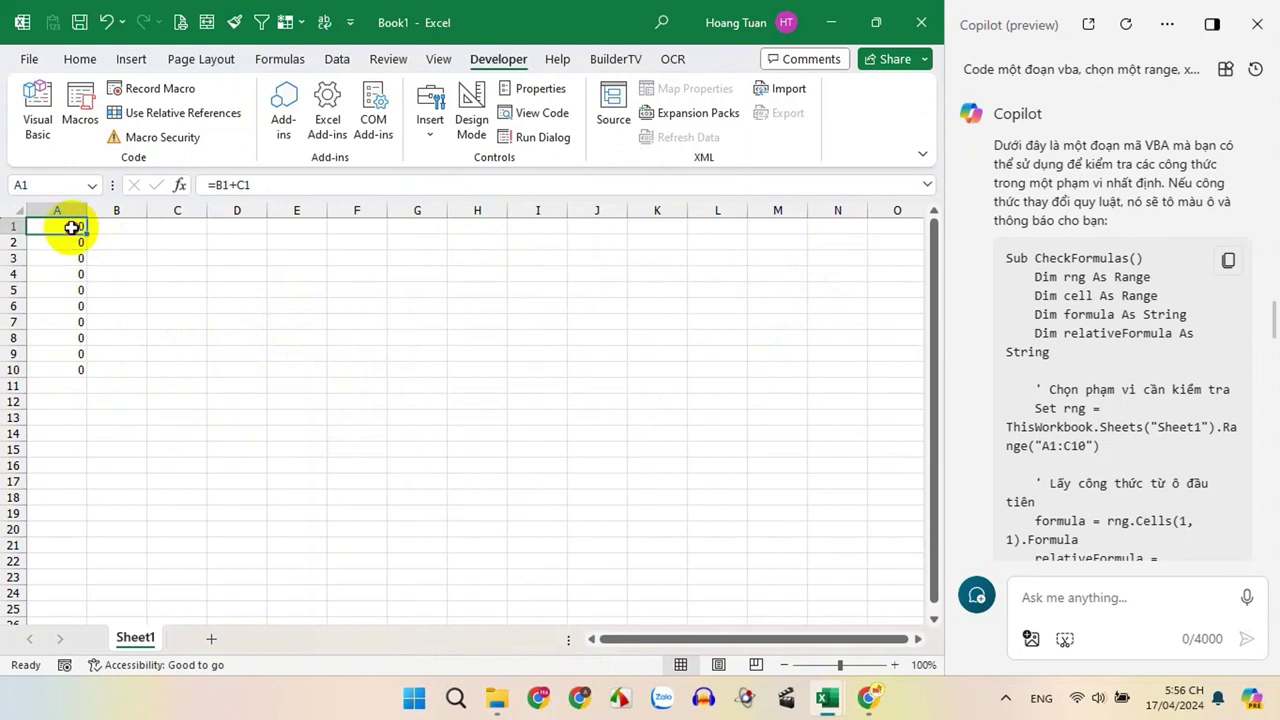
# Compare the A1:A10 selection with the range address in the macro code.
pyautogui.moveTo(71, 228); pyautogui.dragTo(55, 372)
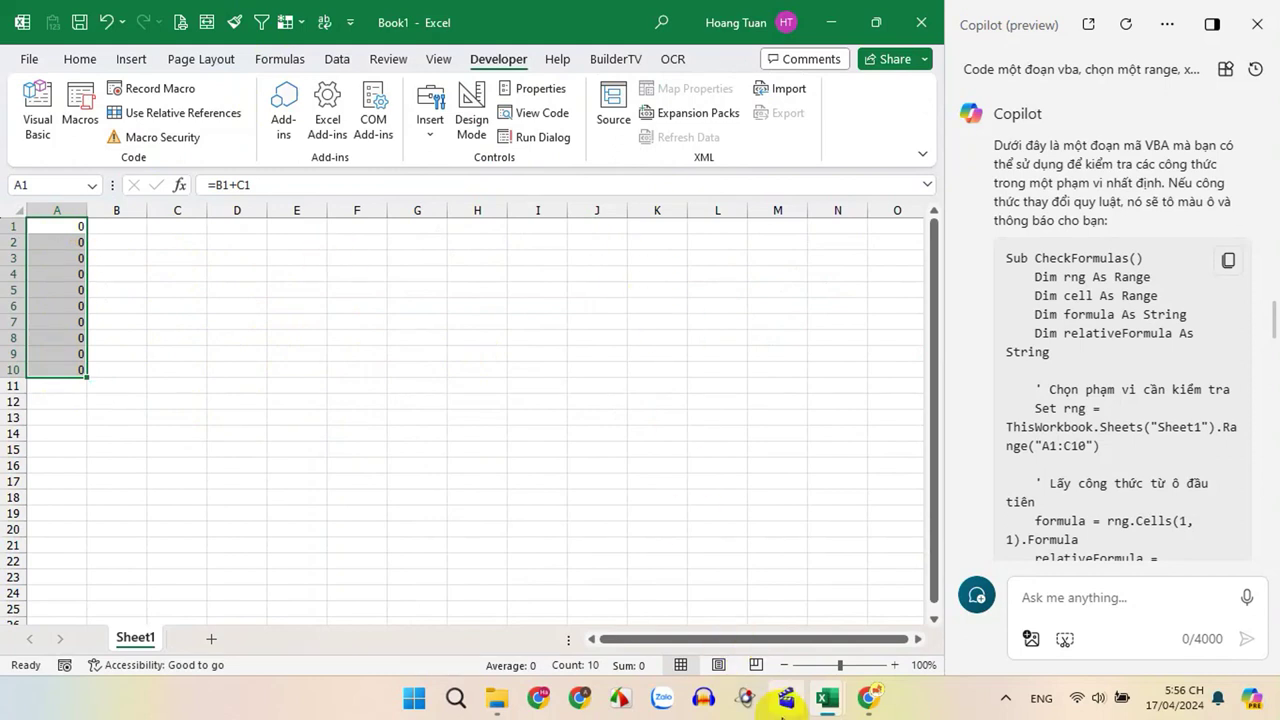
pyautogui.moveTo(823, 707)
pyautogui.click(938, 585)
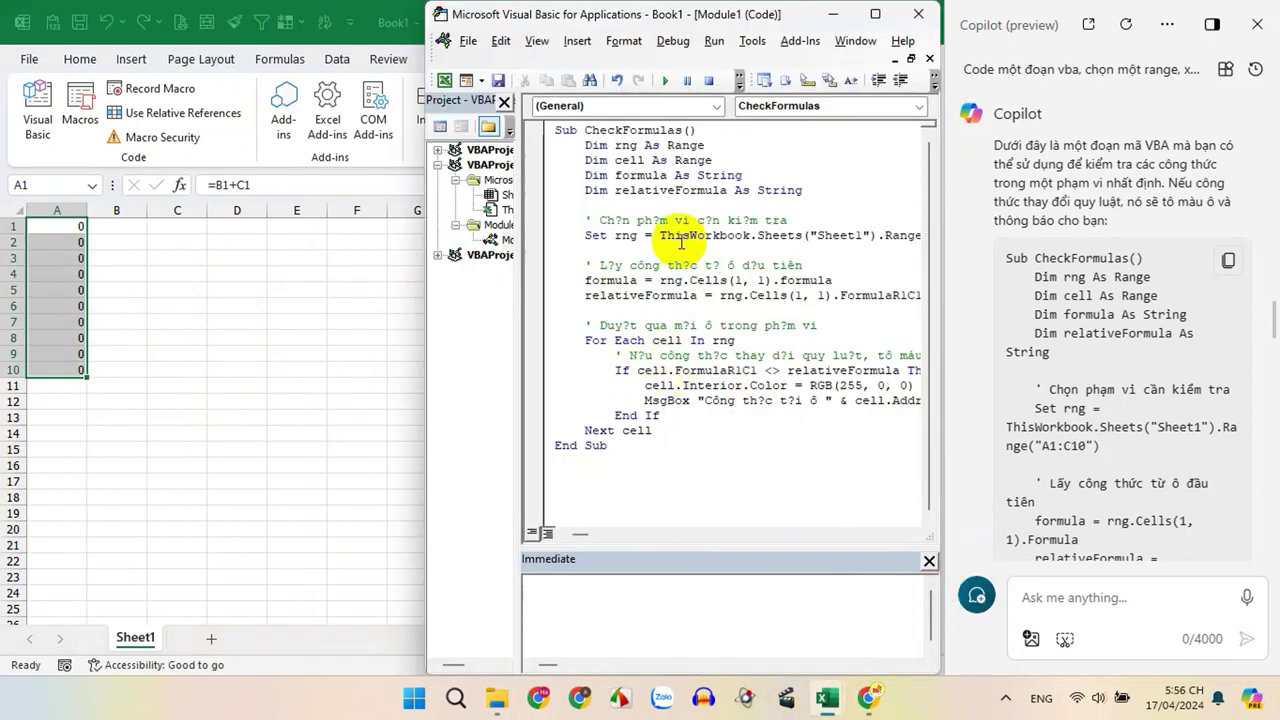
pyautogui.moveTo(807, 228); pyautogui.dragTo(935, 234)
pyautogui.click(832, 235)
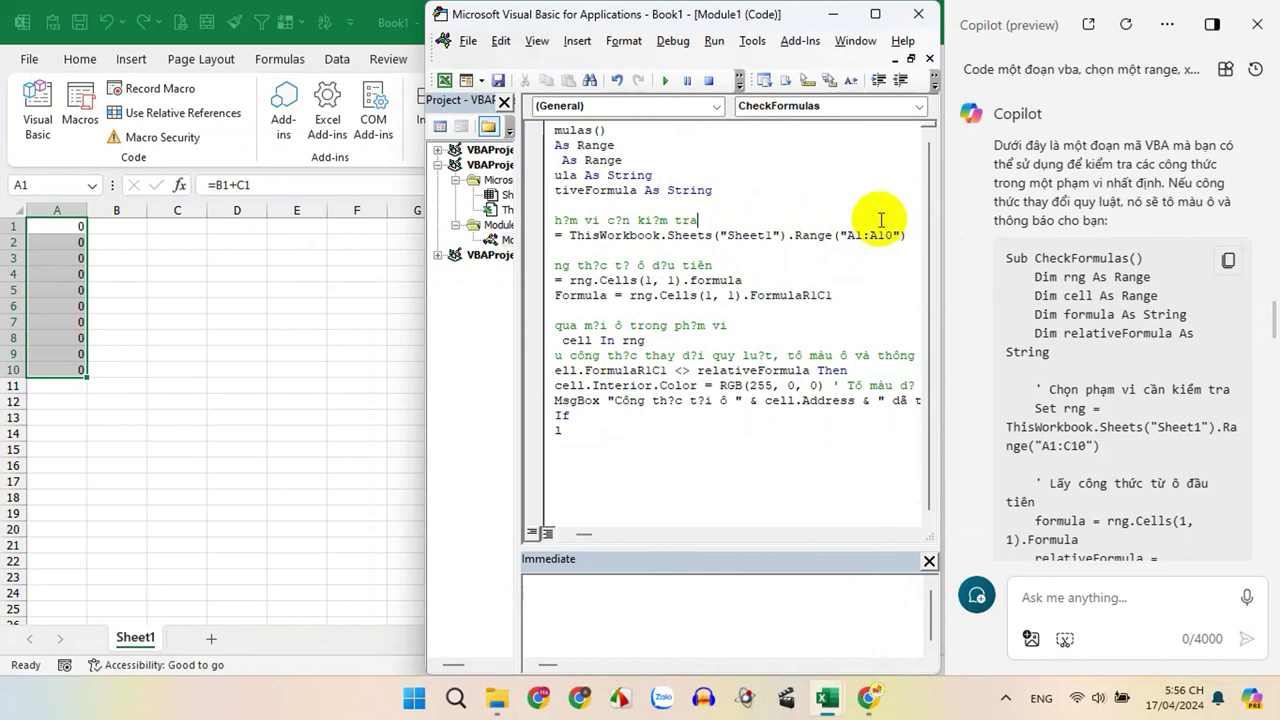
pyautogui.click(171, 420)
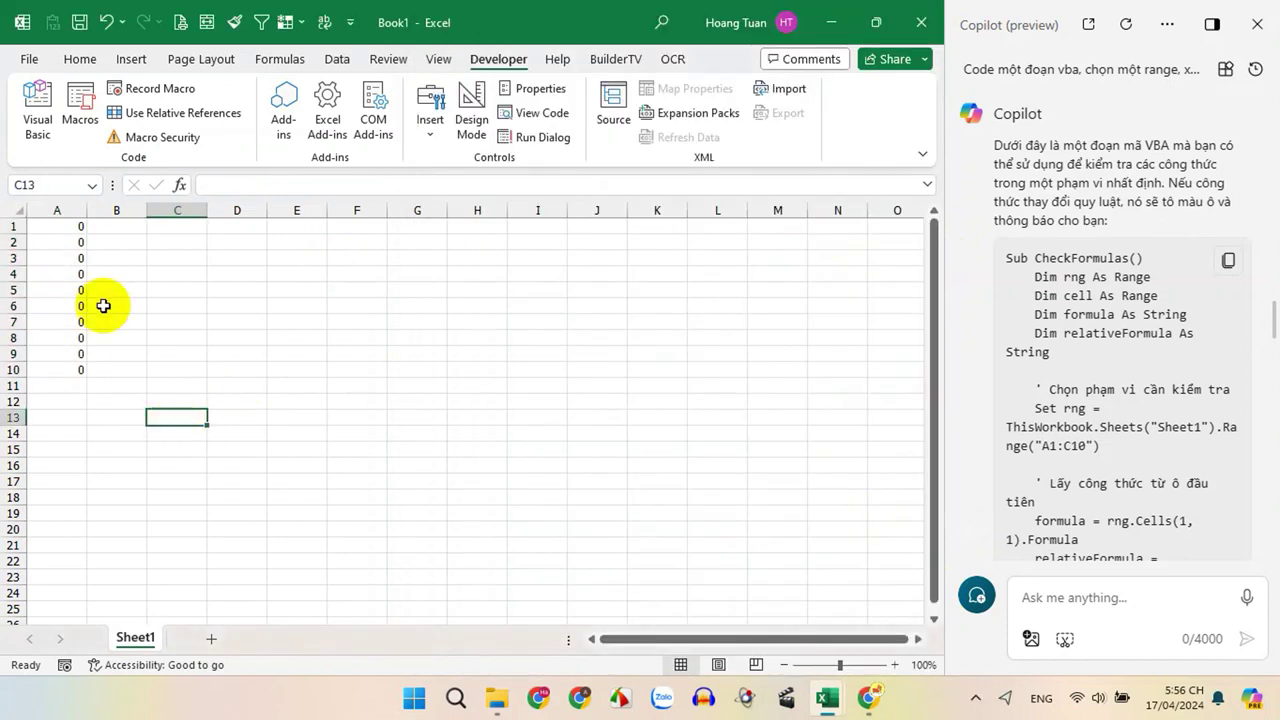
pyautogui.moveTo(66, 229); pyautogui.dragTo(73, 372)
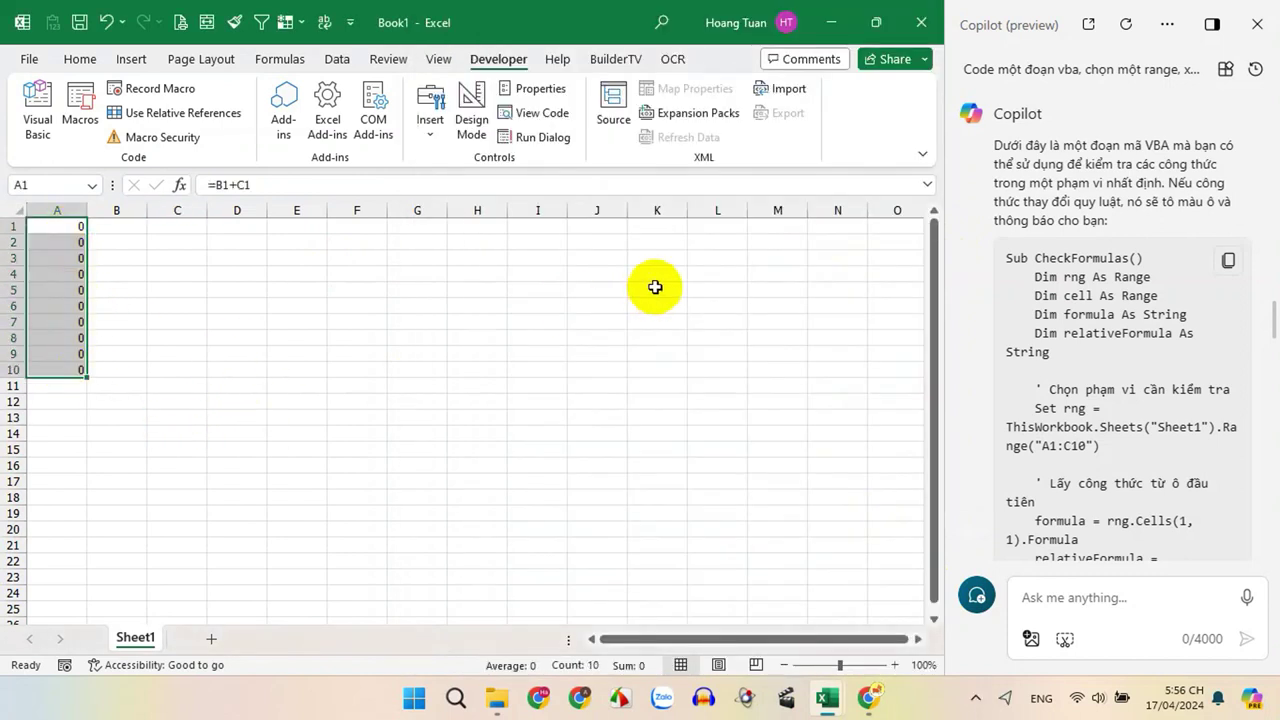
pyautogui.moveTo(597, 290); pyautogui.dragTo(594, 523)
pyautogui.click(312, 464)
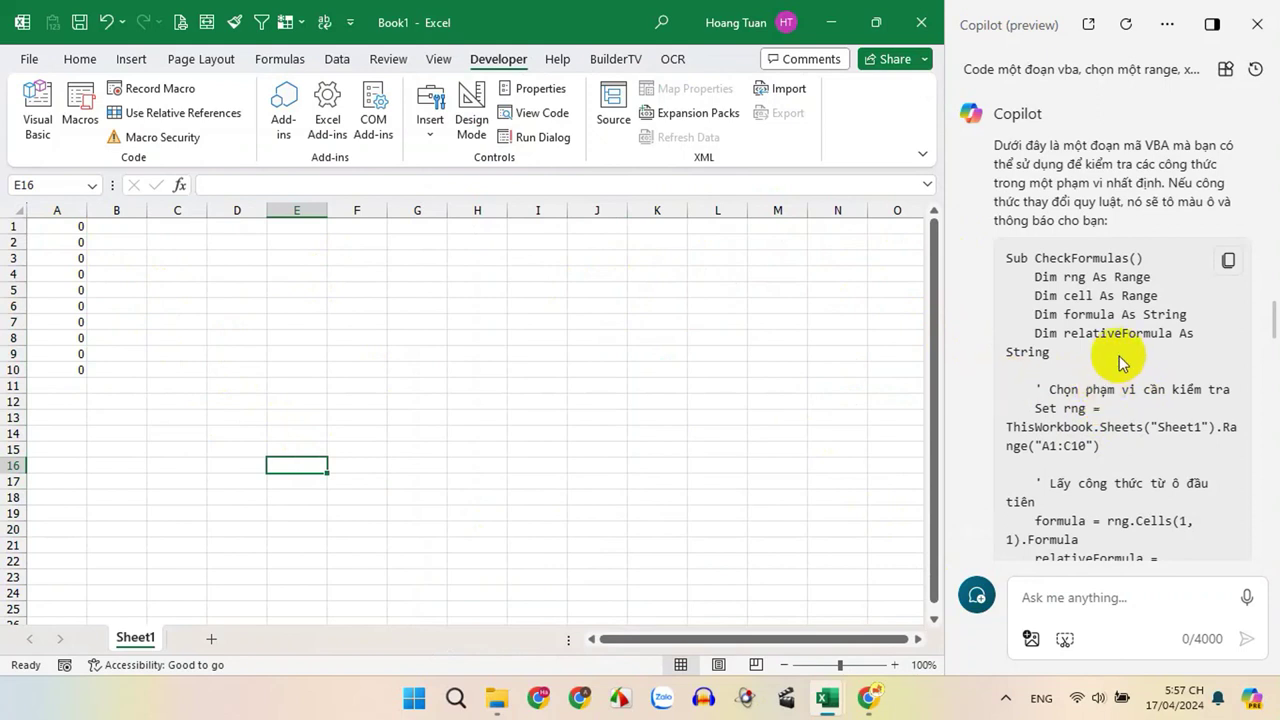
pyautogui.scroll(-5, 1100, 343)
pyautogui.scroll(-3, 1020, 334)
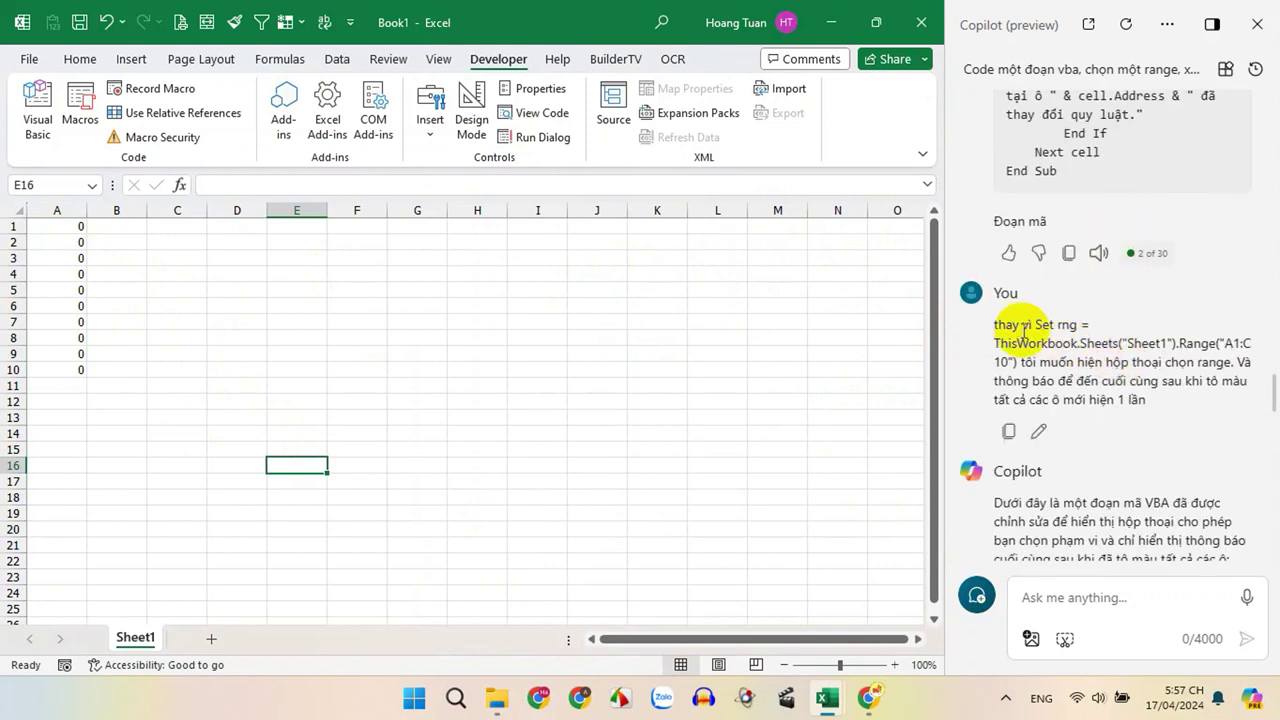
pyautogui.moveTo(996, 325); pyautogui.dragTo(1088, 325)
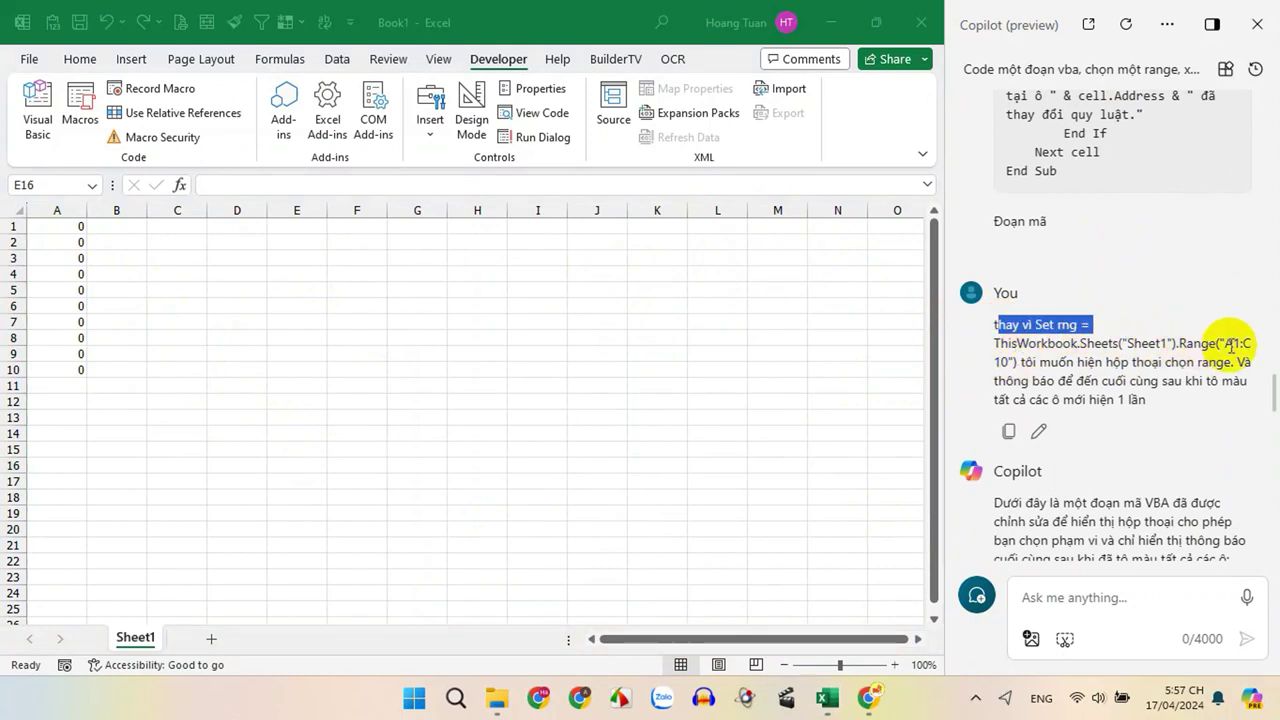
pyautogui.moveTo(1227, 343); pyautogui.dragTo(1022, 366)
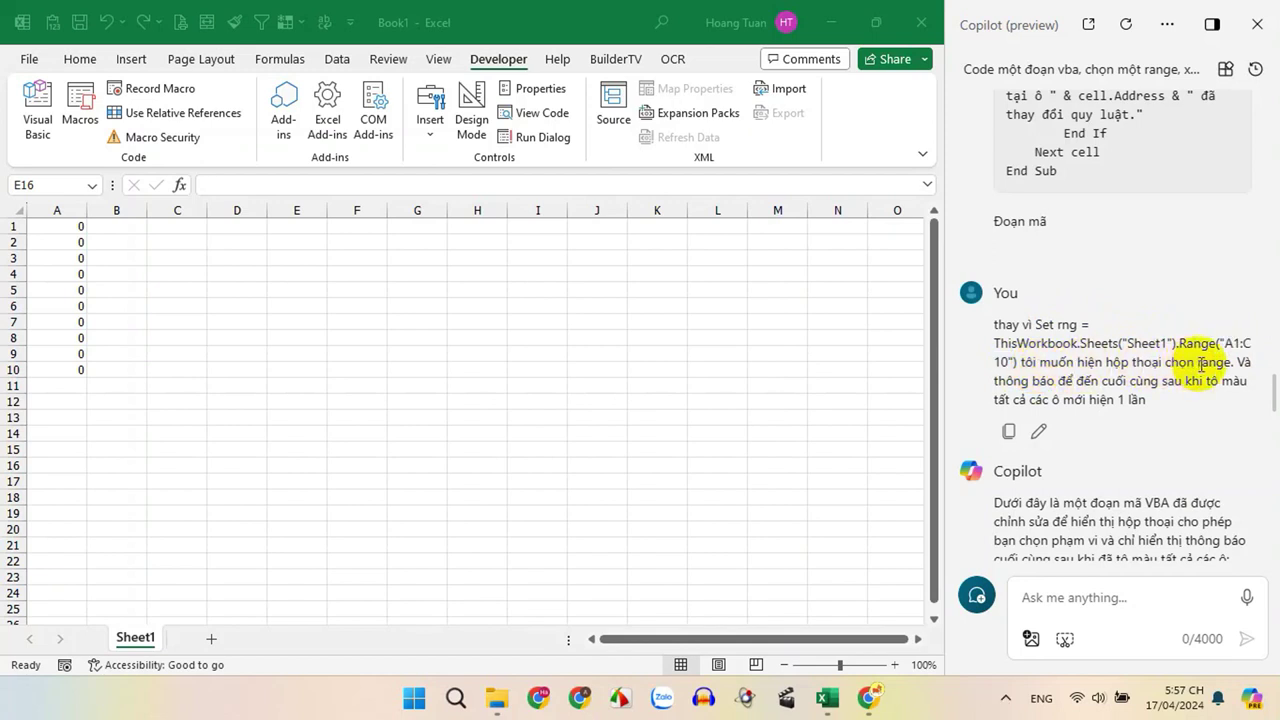
pyautogui.moveTo(1199, 364); pyautogui.dragTo(1236, 363)
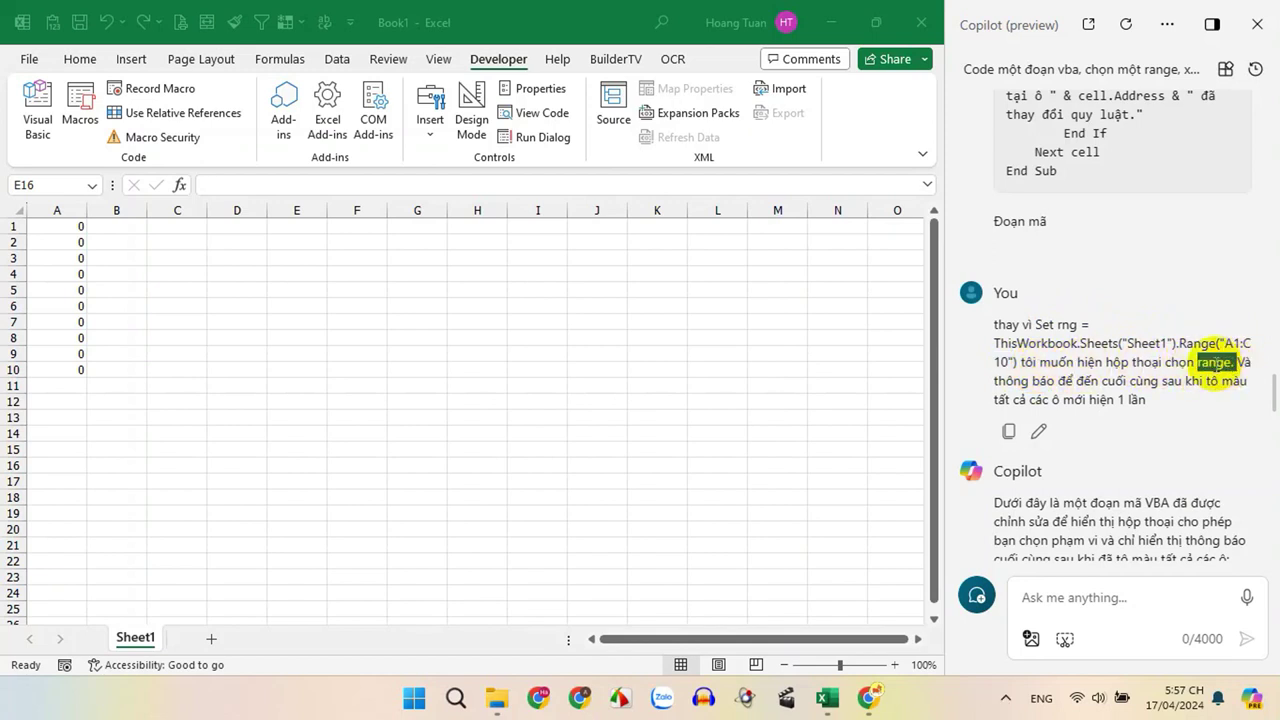
pyautogui.moveTo(1032, 381); pyautogui.dragTo(1155, 399)
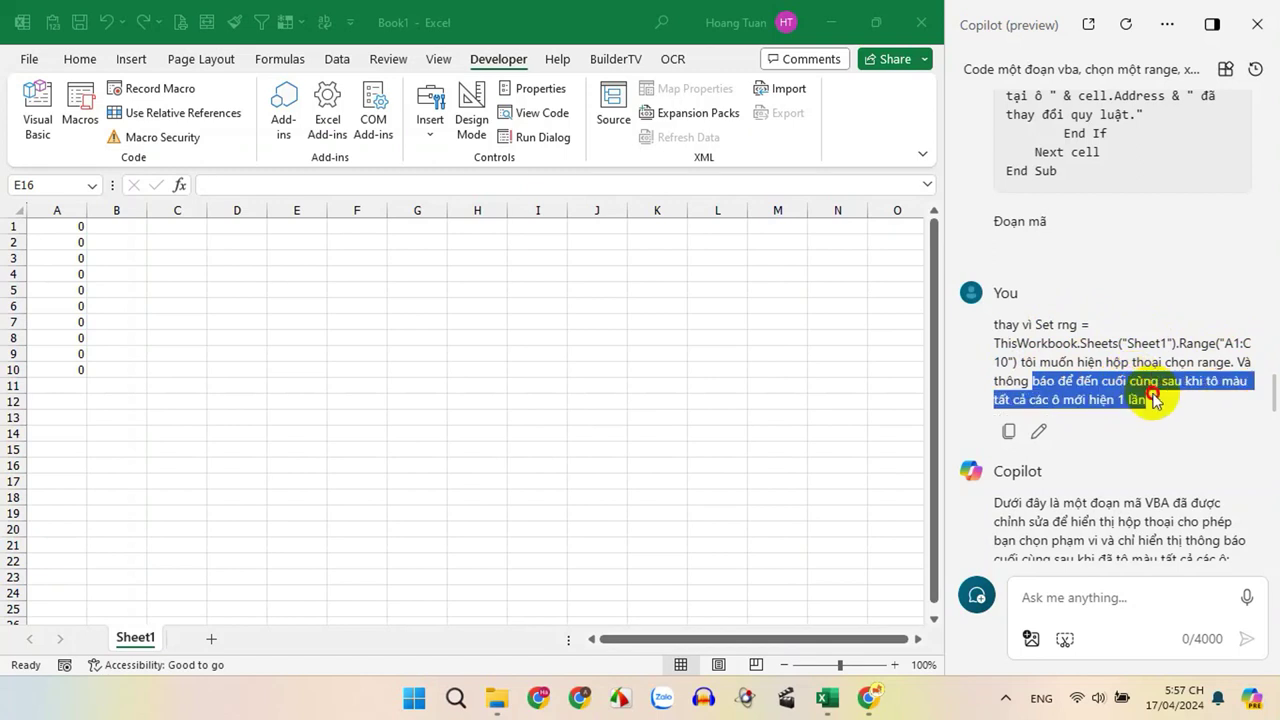
pyautogui.click(1052, 392)
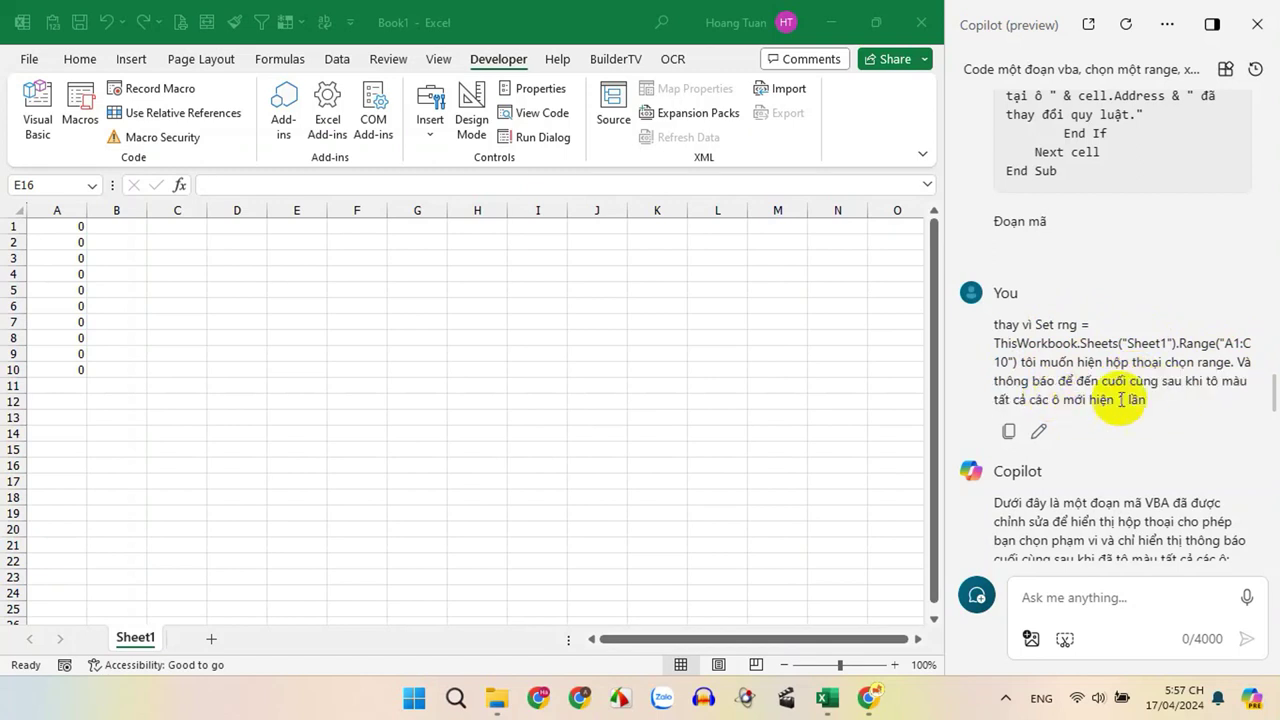
pyautogui.scroll(2, 1136, 403)
pyautogui.scroll(-1, 1180, 488)
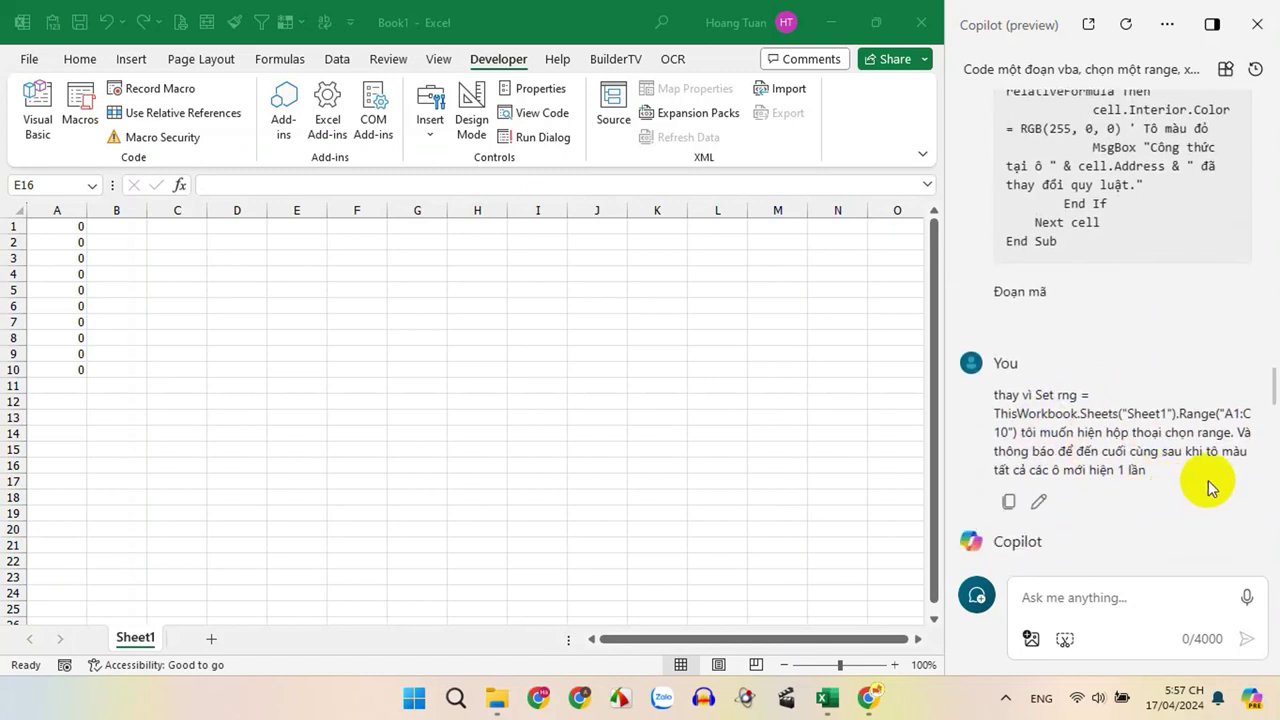
# Edit A3's formula to =B3+C3+2.
pyautogui.click(76, 272)
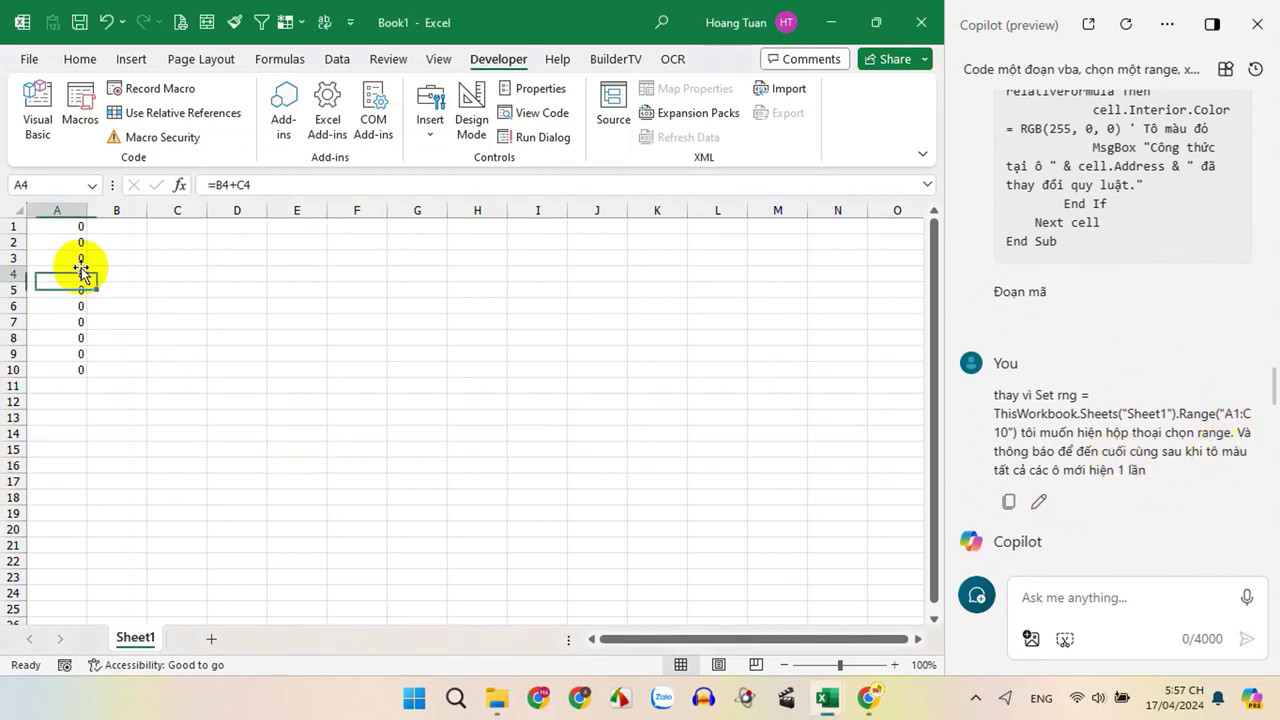
pyautogui.doubleClick(68, 255)
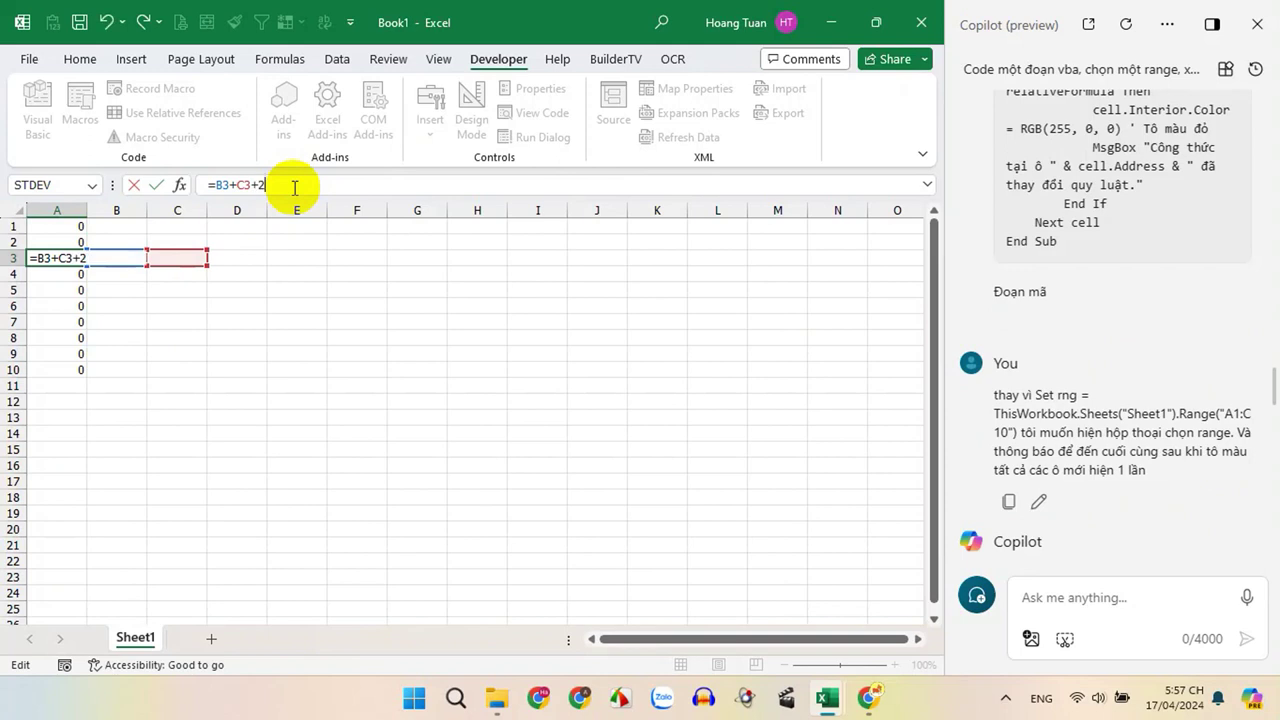
pyautogui.press('Return')
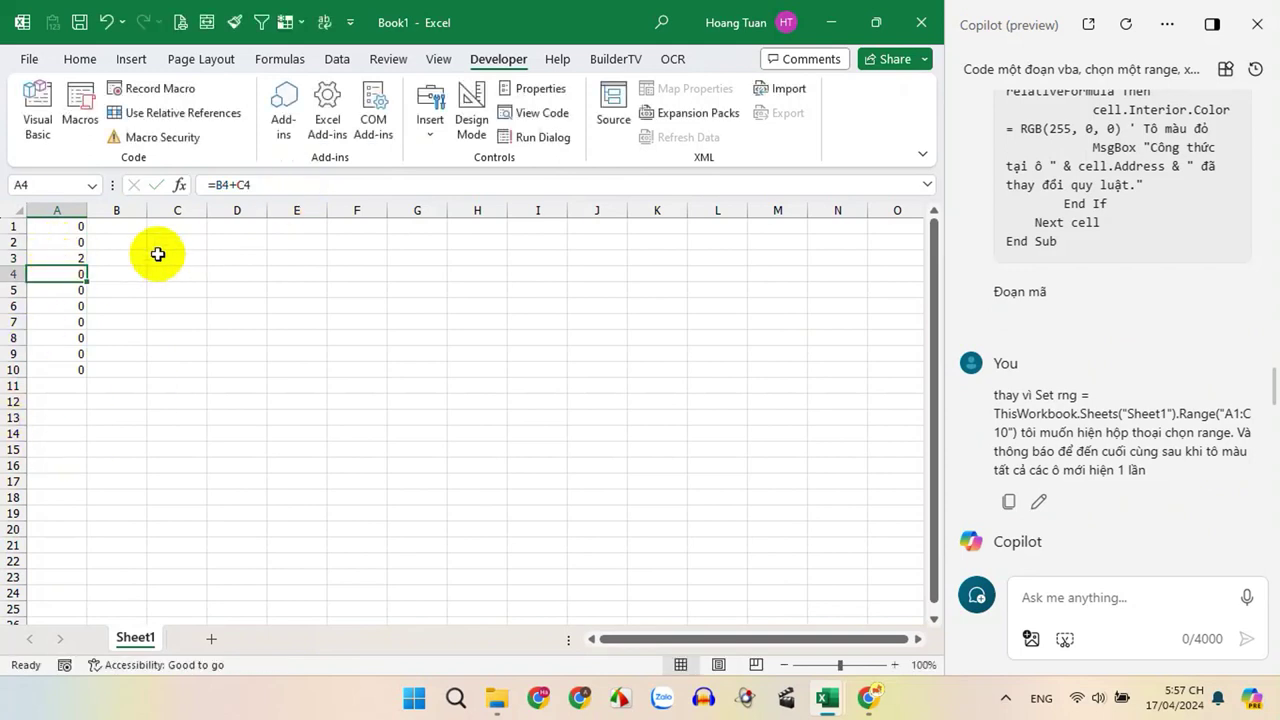
pyautogui.click(62, 257)
# Run the macro from the editor and dismiss its formula-change message.
pyautogui.moveTo(828, 700)
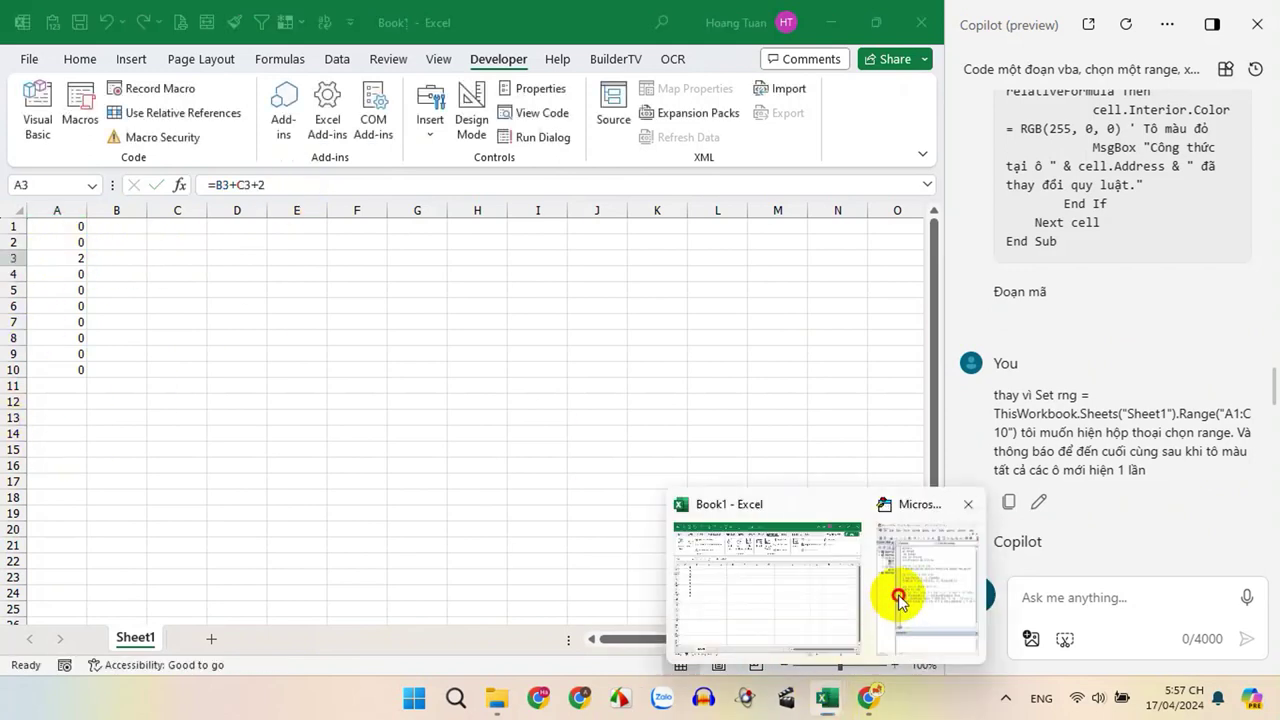
pyautogui.click(898, 598)
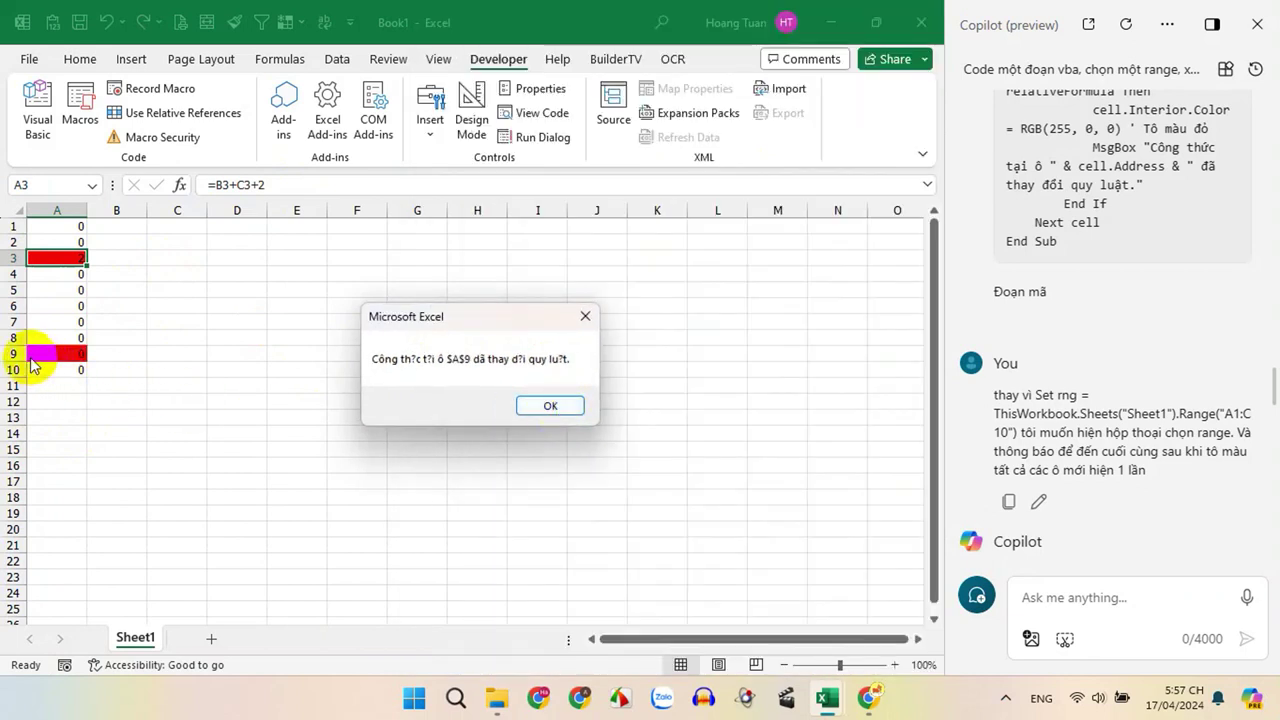
pyautogui.click(551, 408)
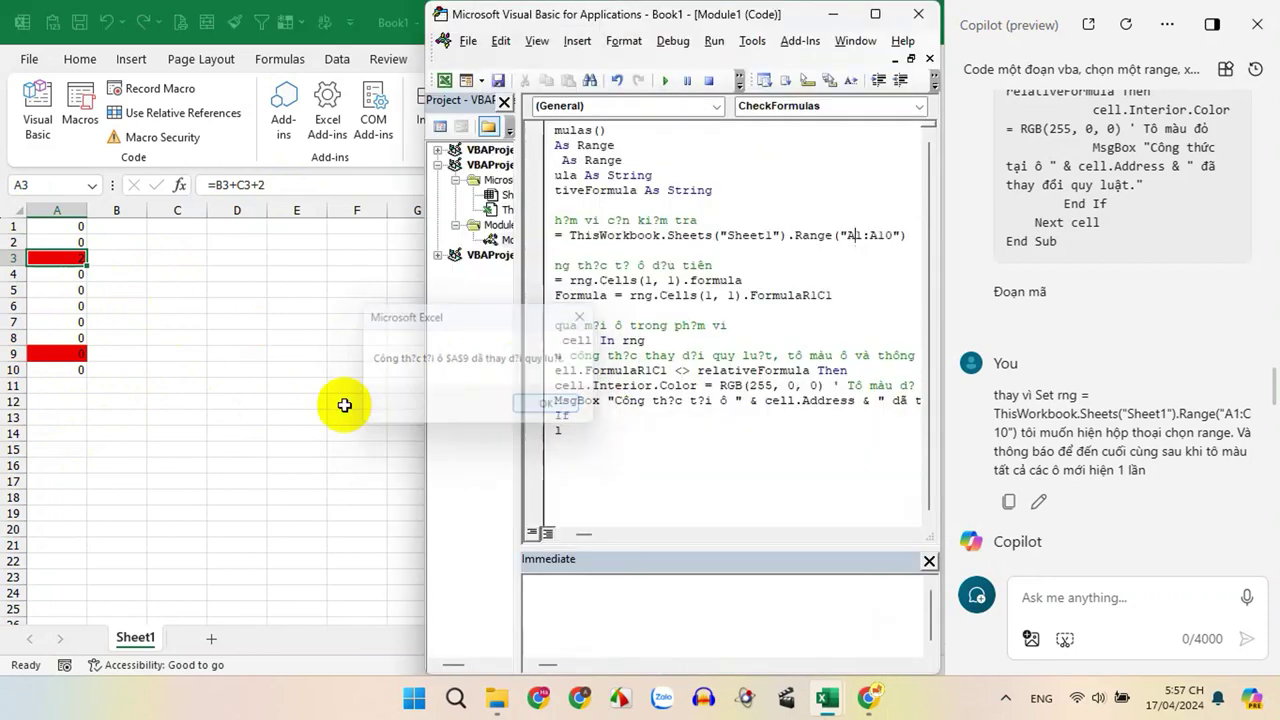
# Review the flagged cells A3–A10, then format-paint a plain cell over column A.
pyautogui.moveTo(71, 235); pyautogui.dragTo(77, 569)
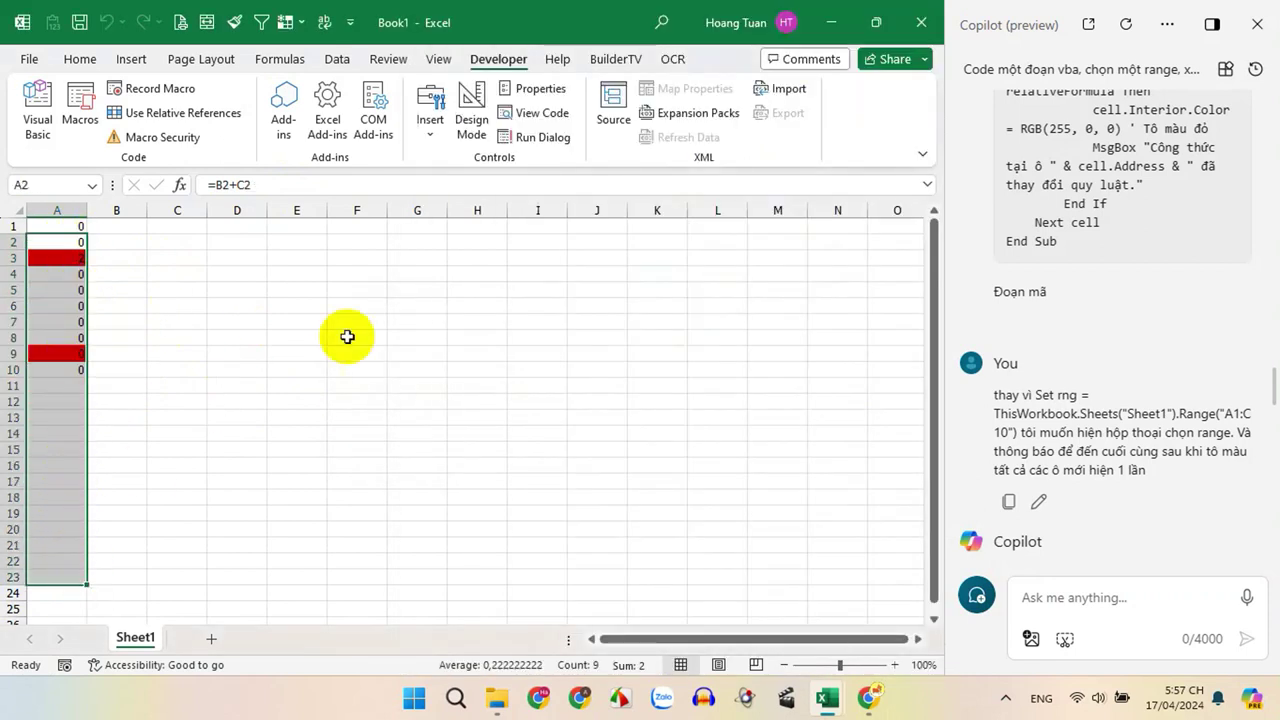
pyautogui.click(475, 293)
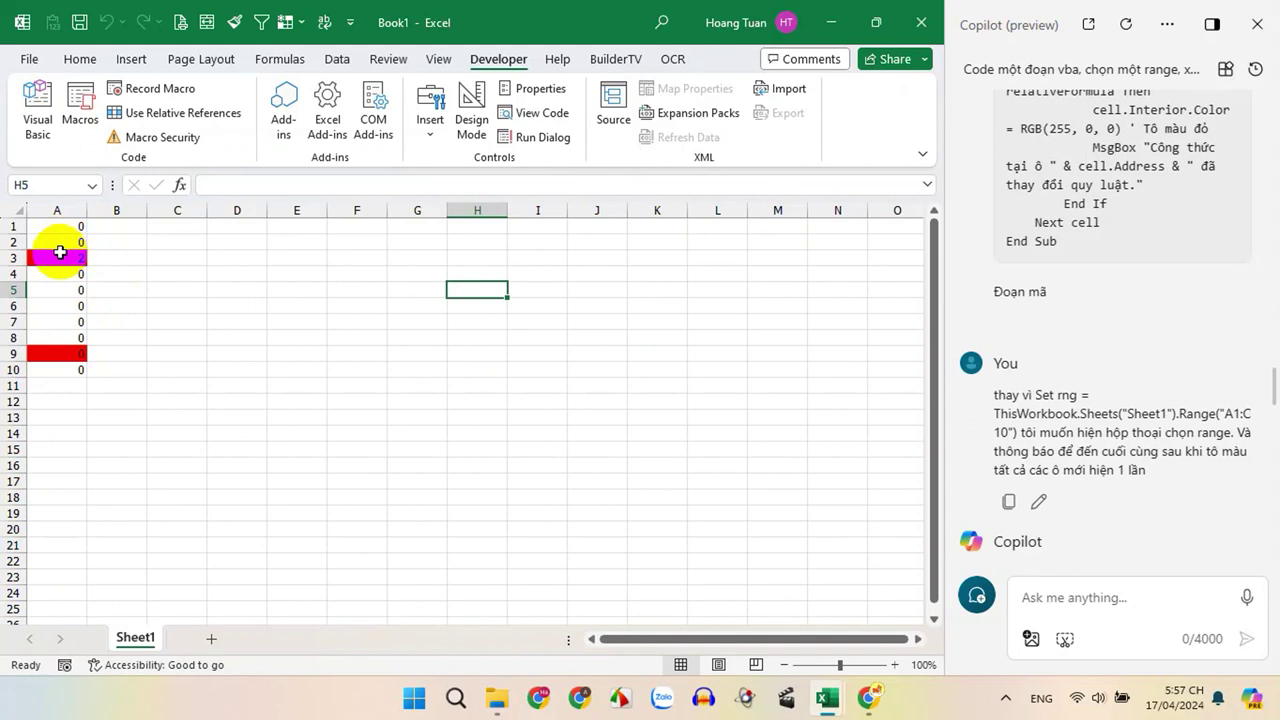
pyautogui.click(60, 256)
pyautogui.moveTo(55, 258); pyautogui.dragTo(73, 370)
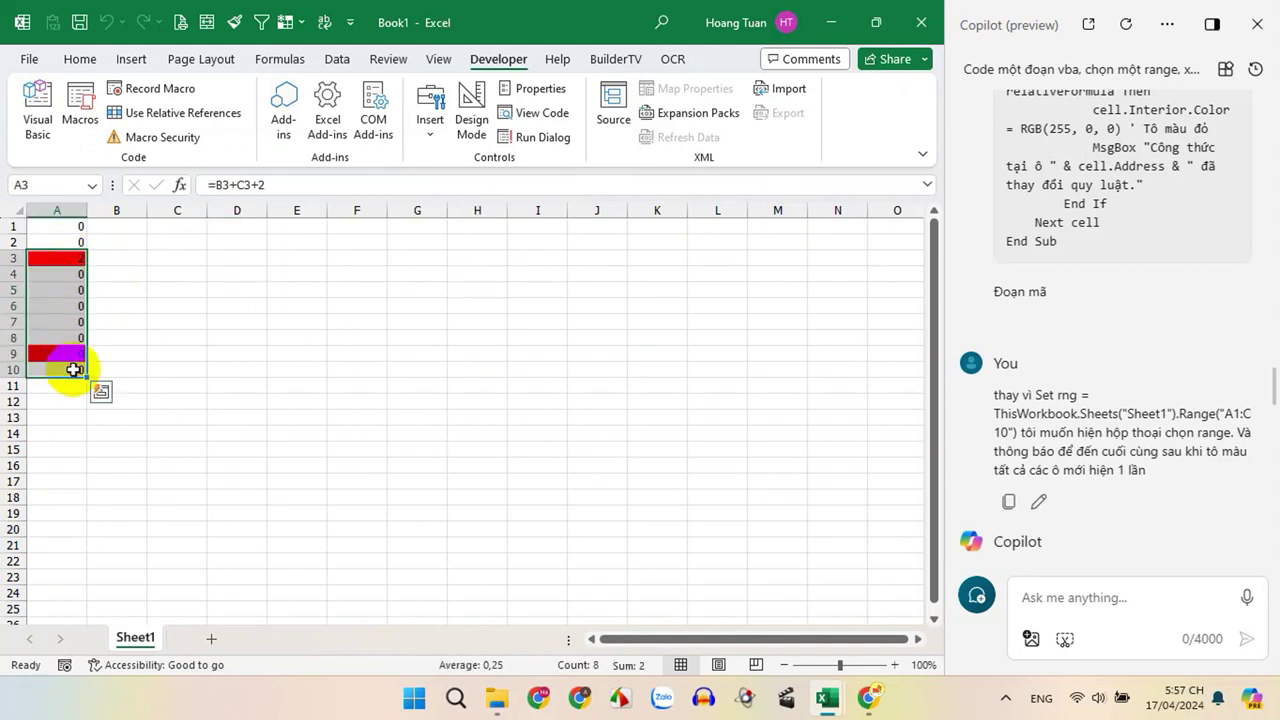
pyautogui.click(76, 370)
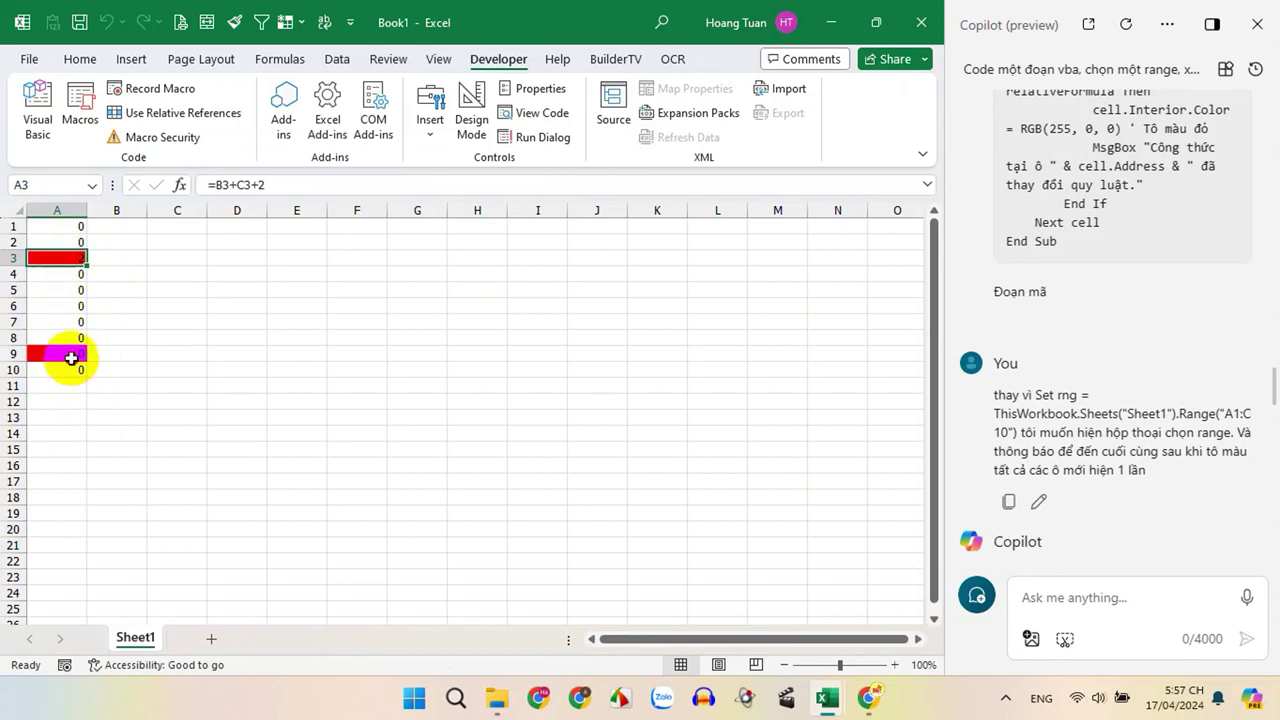
pyautogui.click(74, 354)
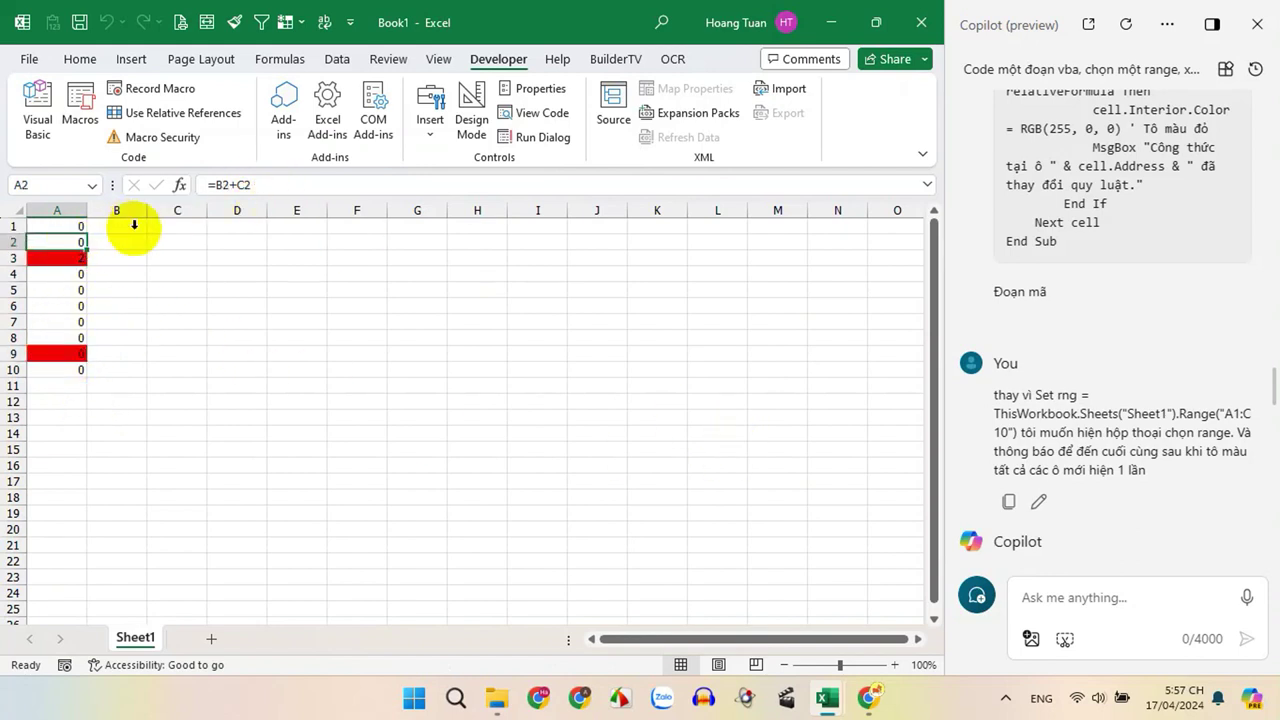
pyautogui.click(63, 306)
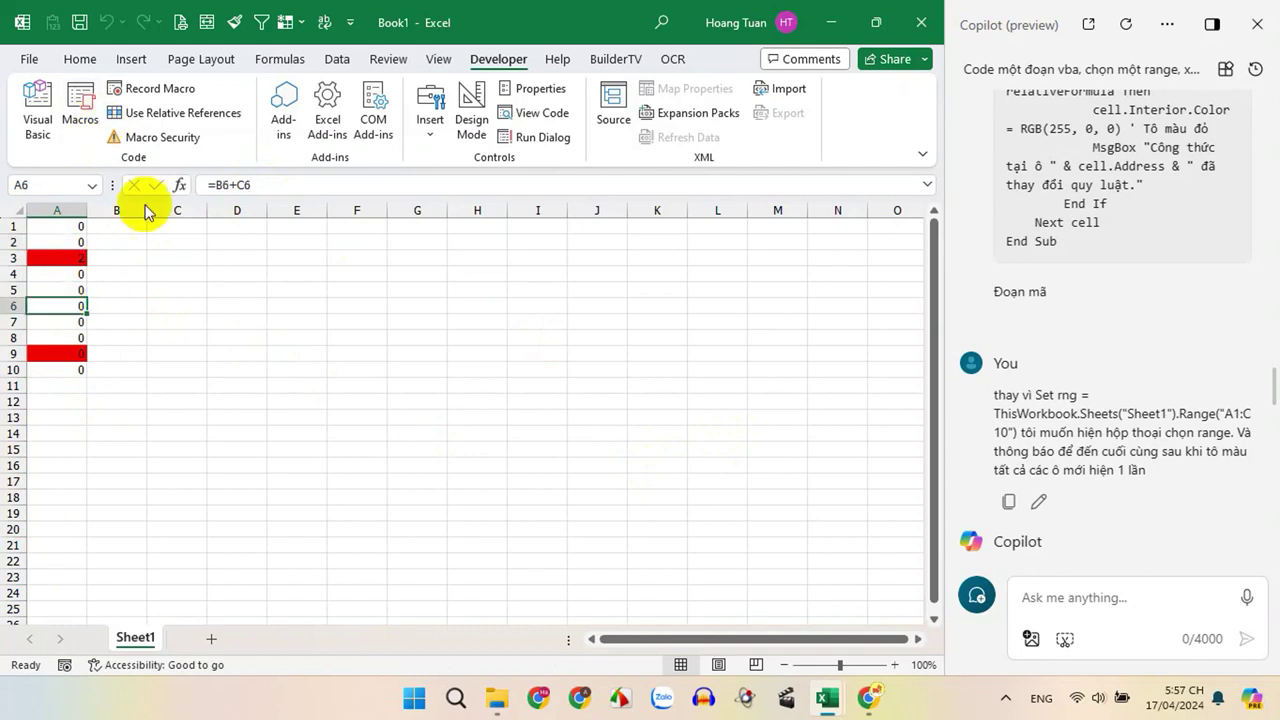
pyautogui.click(243, 24)
pyautogui.moveTo(57, 242); pyautogui.dragTo(60, 370)
# Read Copilot's reply on a single final message and copy its InputBox-based CheckFormulas code.
pyautogui.click(236, 386)
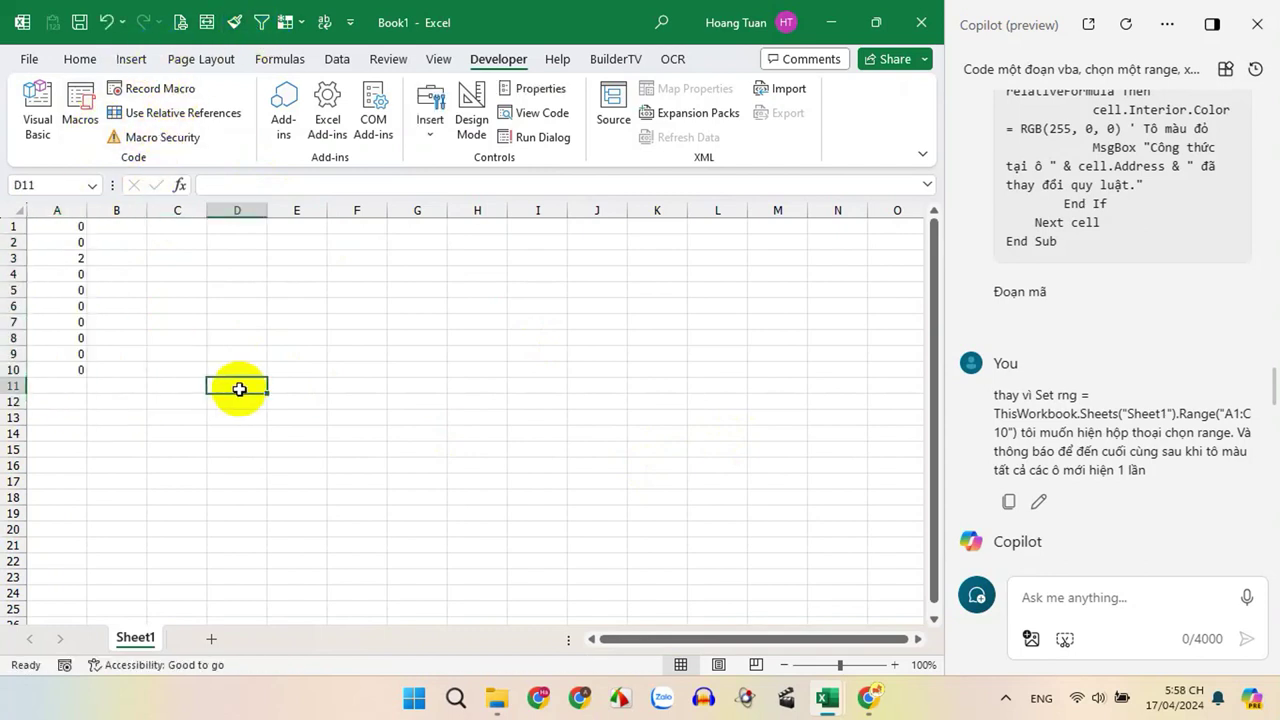
pyautogui.click(1170, 474)
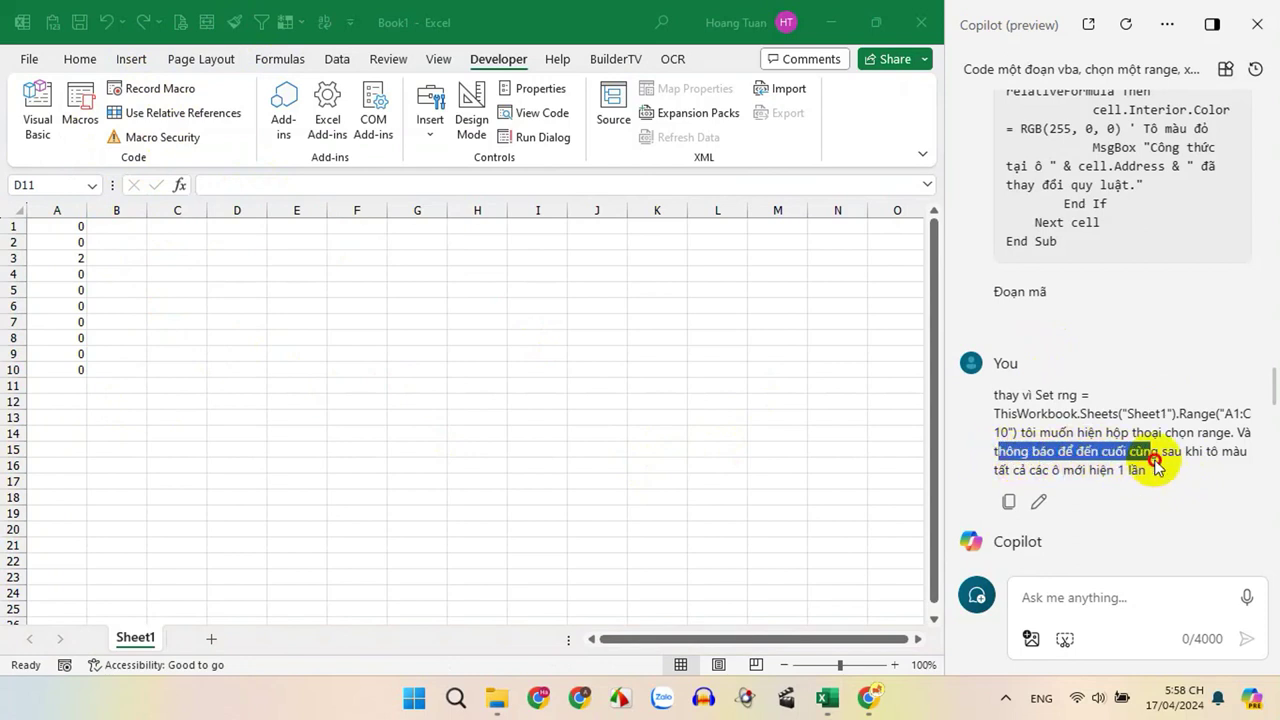
pyautogui.moveTo(1020, 455); pyautogui.dragTo(1166, 470)
pyautogui.click(1176, 476)
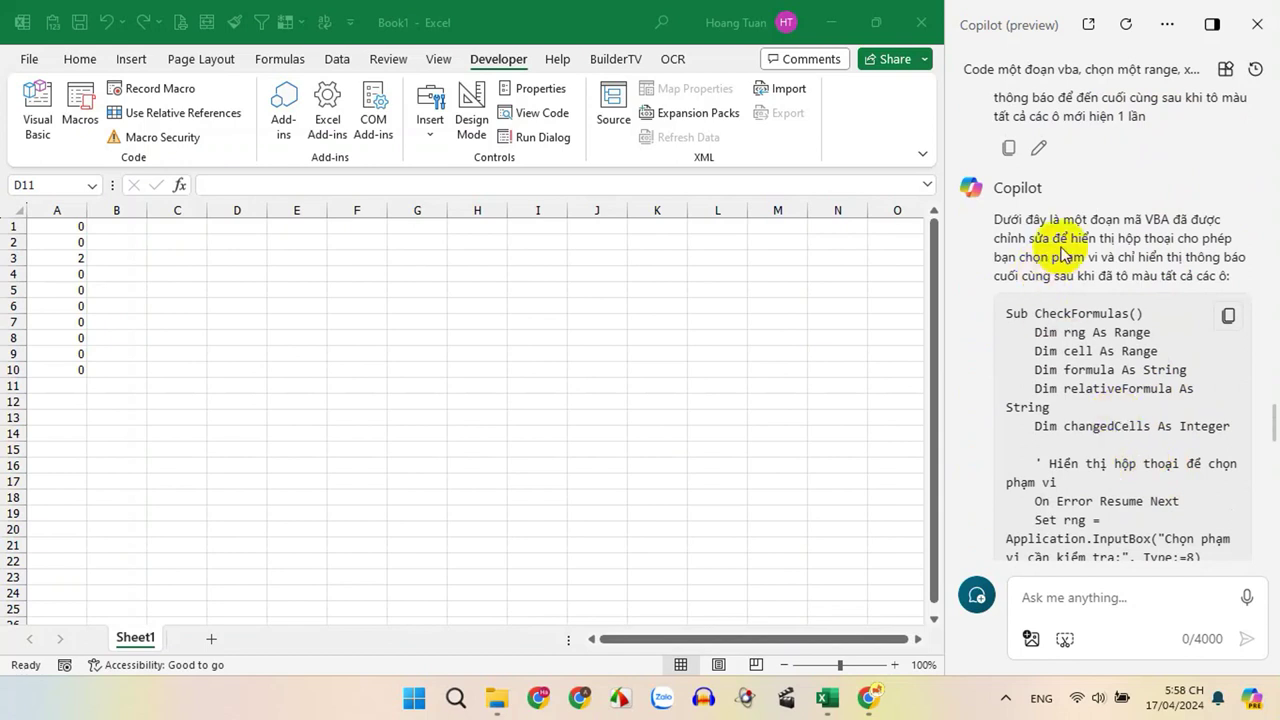
pyautogui.moveTo(1003, 224); pyautogui.dragTo(1063, 271)
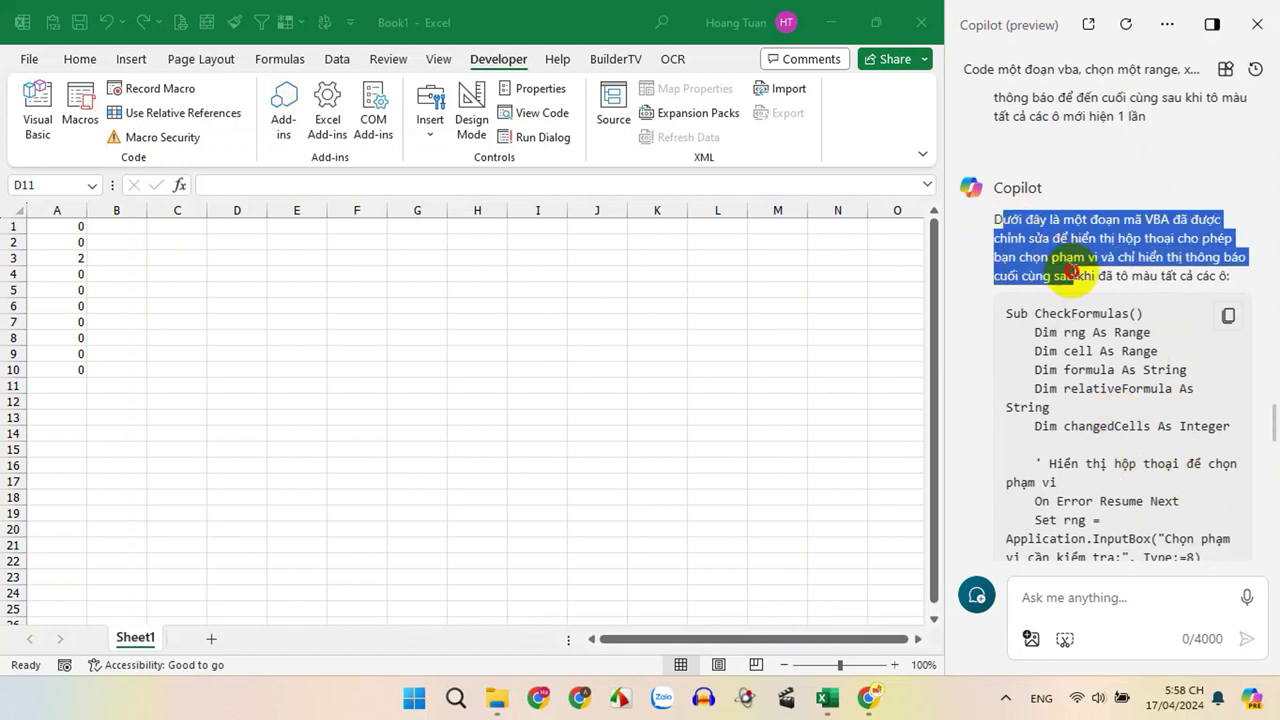
pyautogui.click(1063, 271)
pyautogui.scroll(-2, 1143, 294)
pyautogui.click(1228, 175)
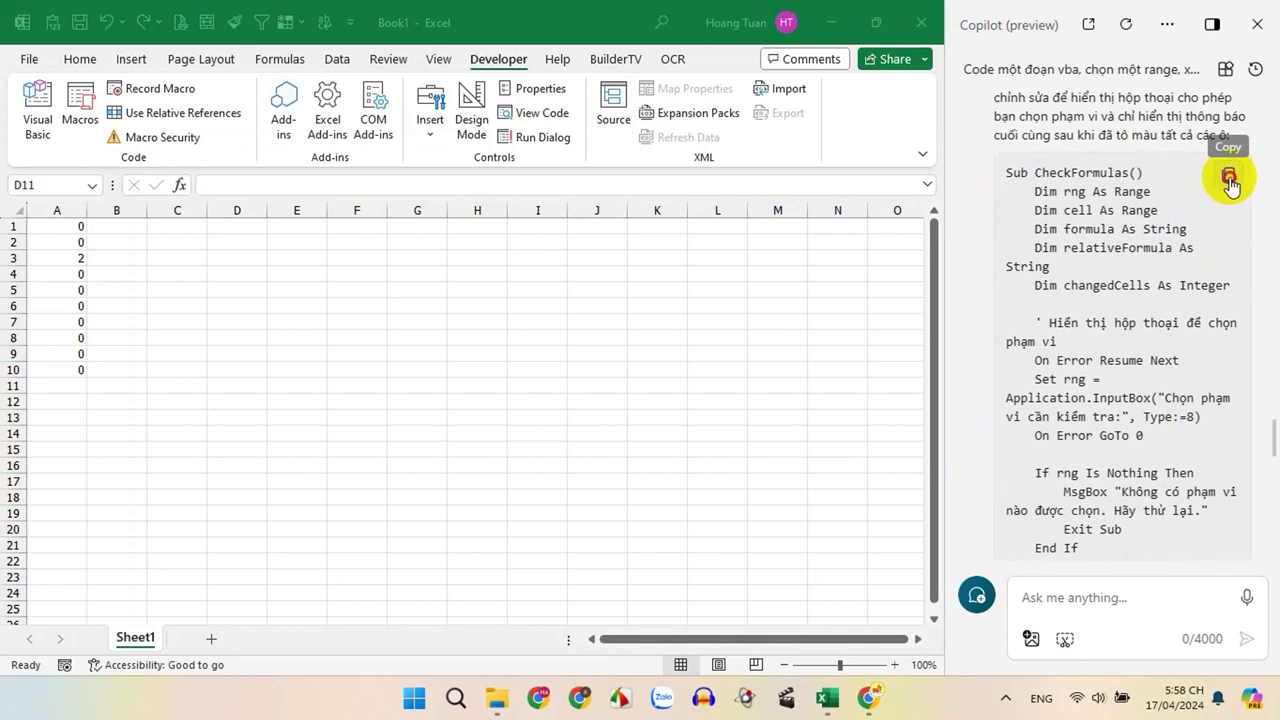
# Delete the old CheckFormulas code in the editor and paste the revised version.
pyautogui.moveTo(826, 705)
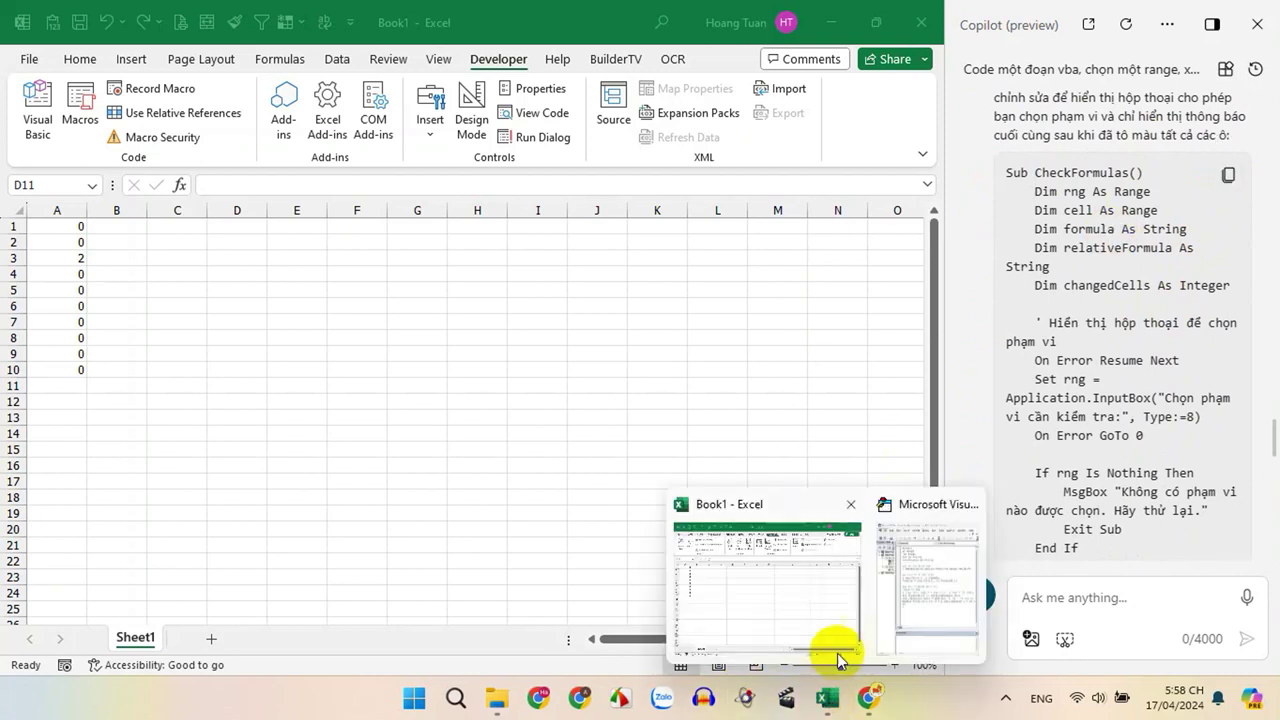
pyautogui.click(914, 609)
pyautogui.moveTo(622, 472); pyautogui.dragTo(545, 128)
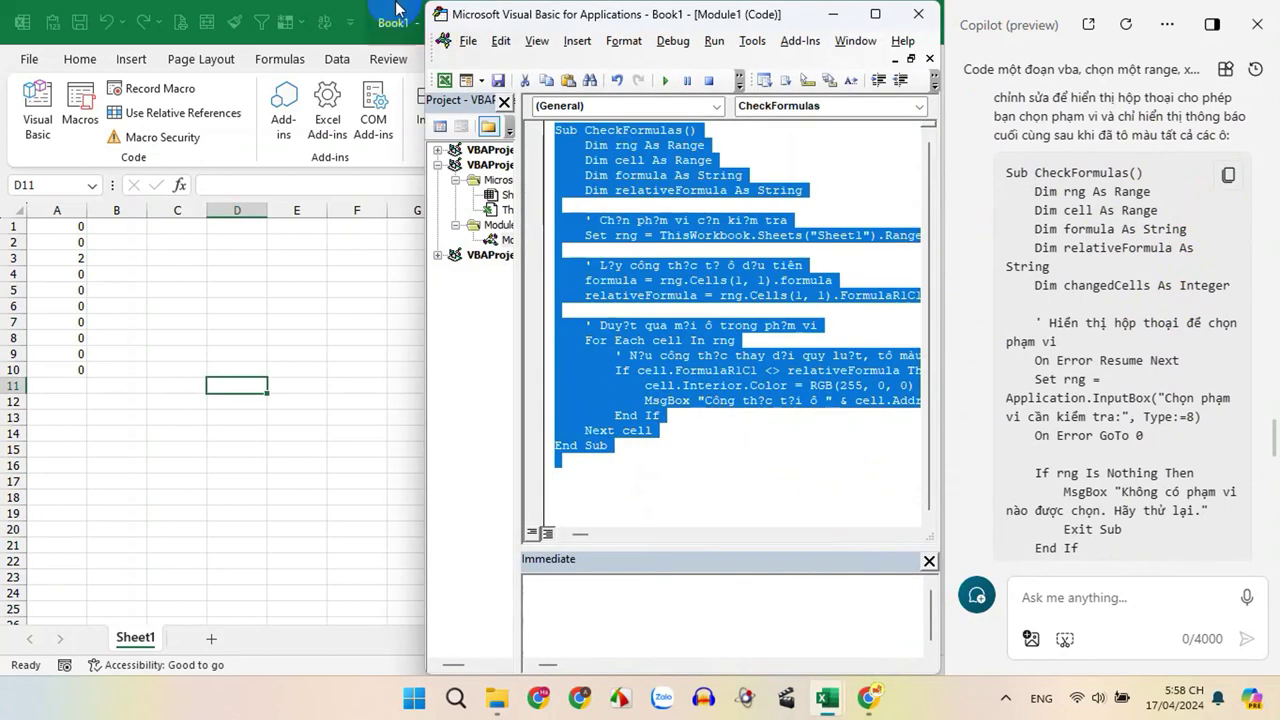
pyautogui.press('Delete')
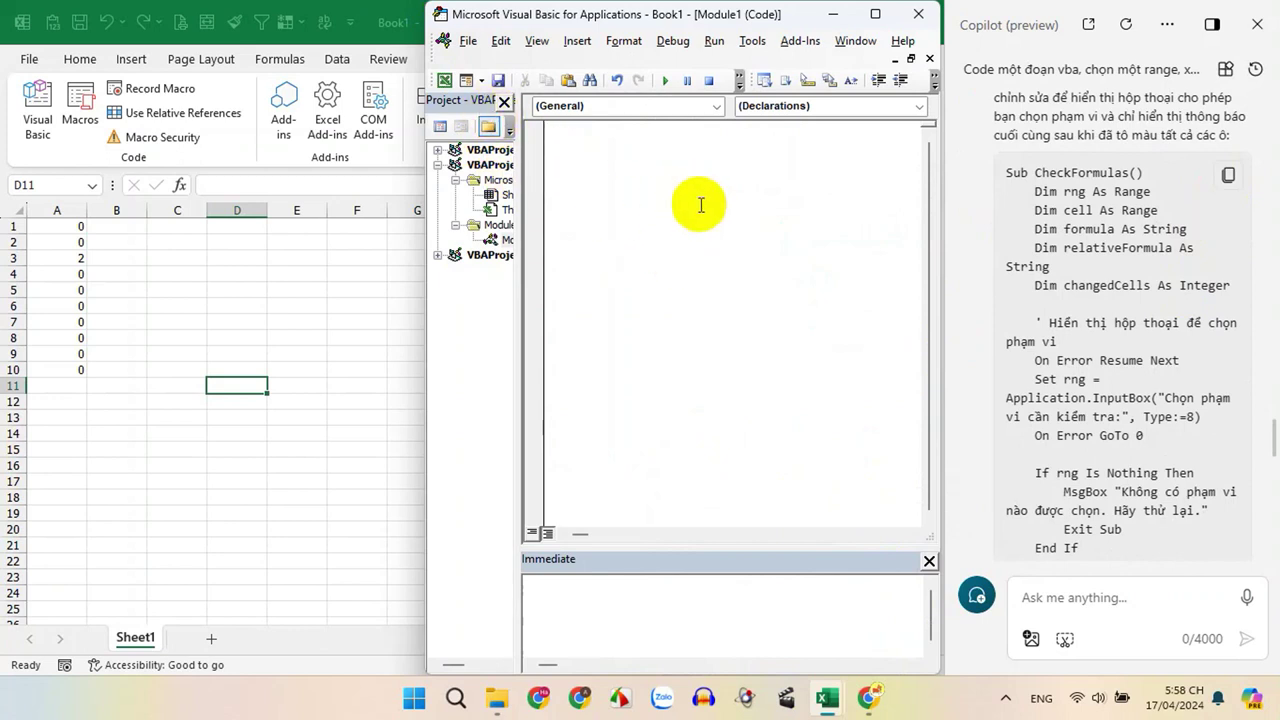
pyautogui.hotkey('ctrl', 'v')
pyautogui.scroll(1, 715, 237)
pyautogui.scroll(2, 629, 277)
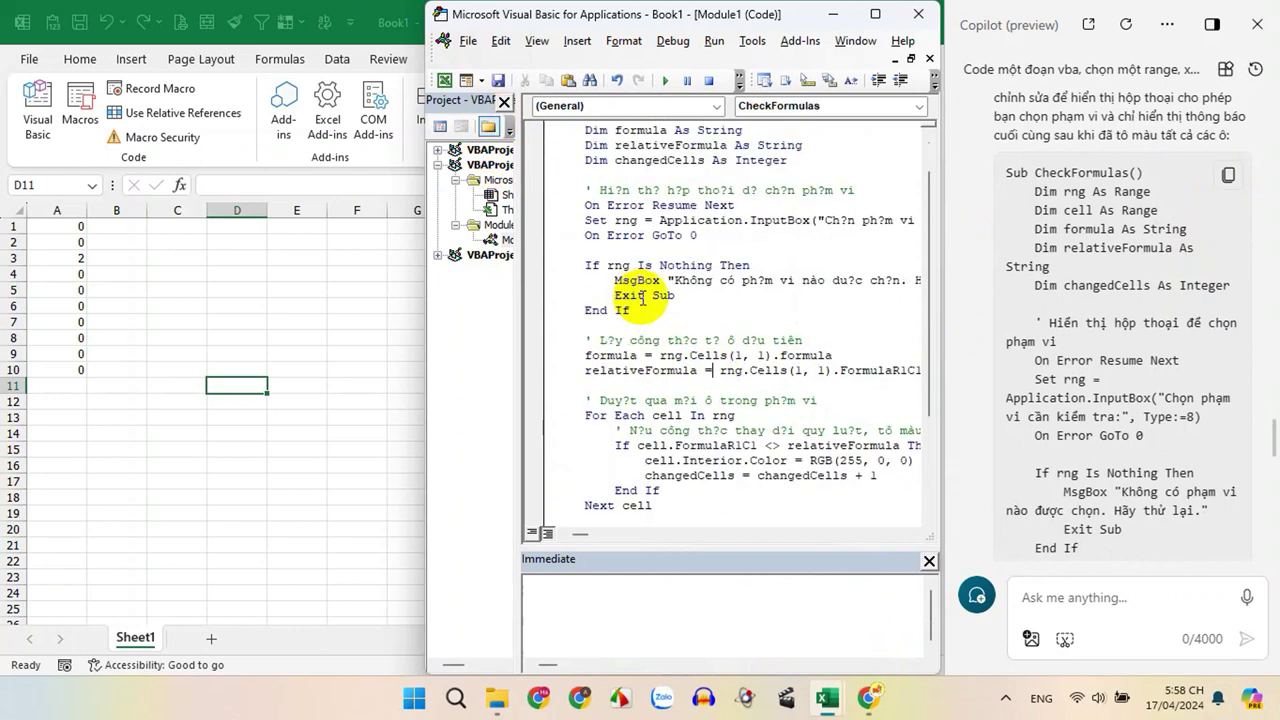
pyautogui.scroll(1, 660, 285)
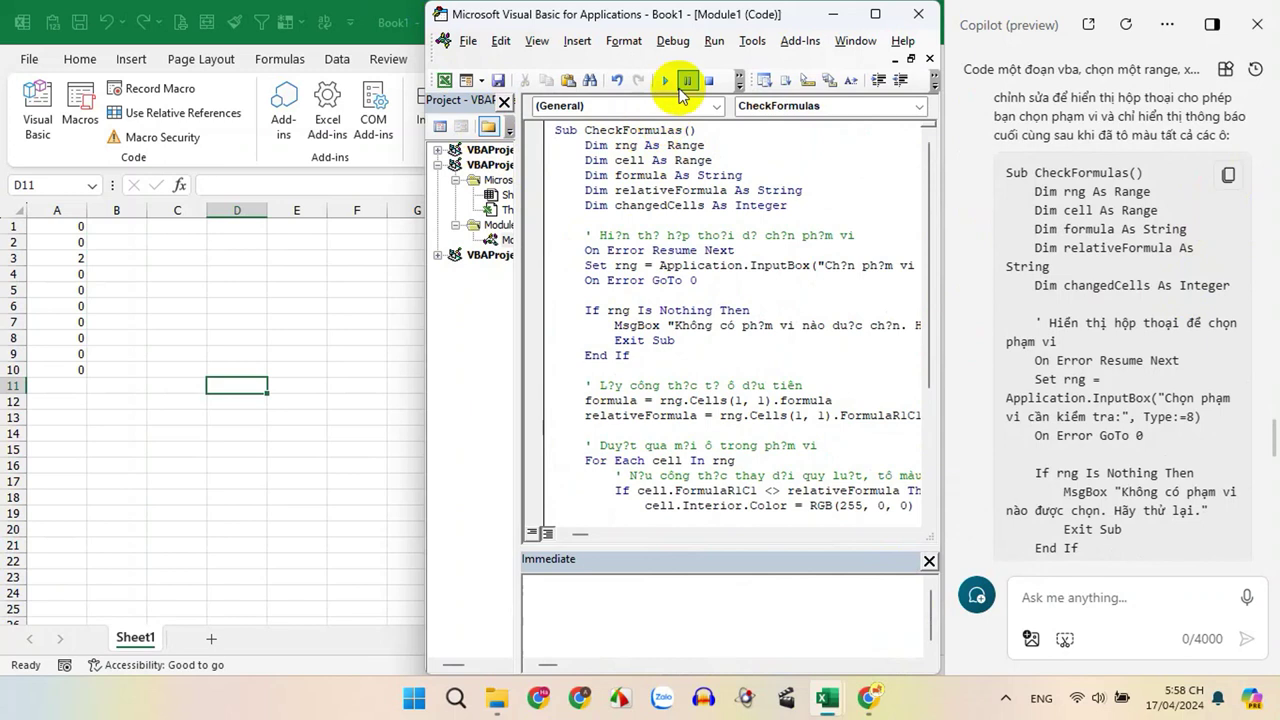
# Run the macro, choose A1:A10 in the range prompt, and dismiss the 2-changed-cells report.
pyautogui.click(665, 82)
pyautogui.moveTo(660, 243); pyautogui.dragTo(297, 104)
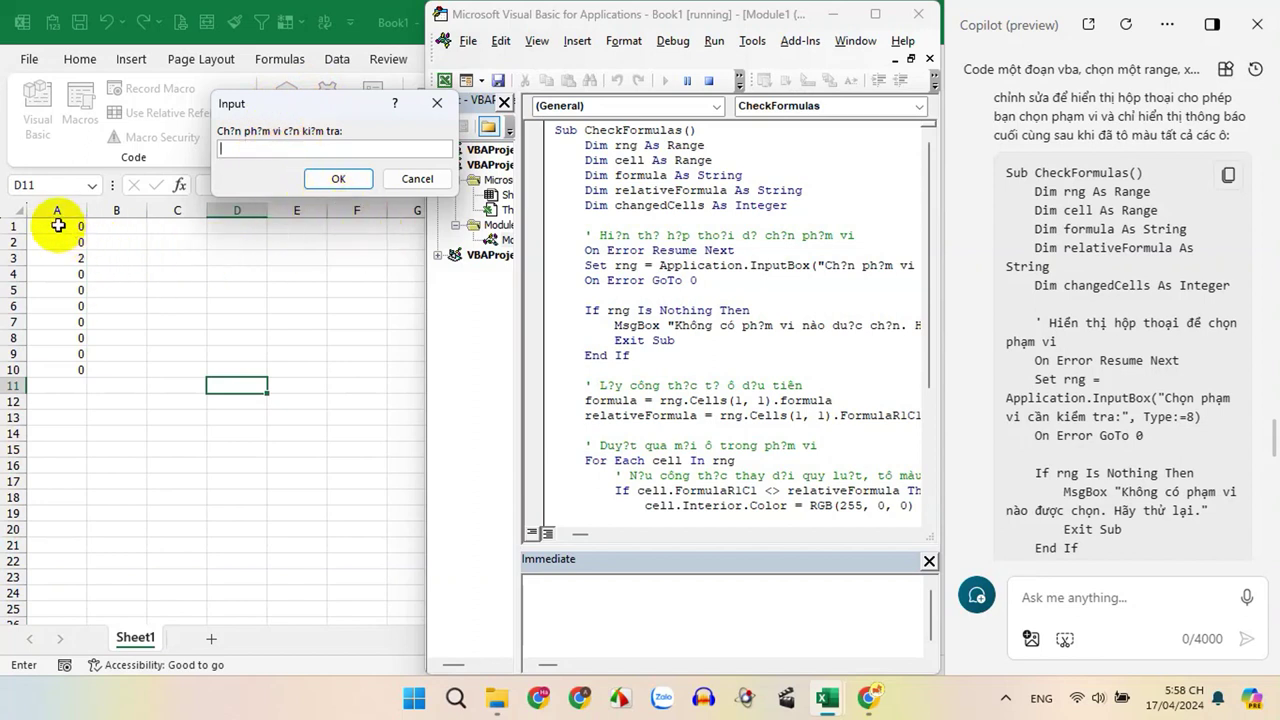
pyautogui.moveTo(58, 226); pyautogui.dragTo(64, 370)
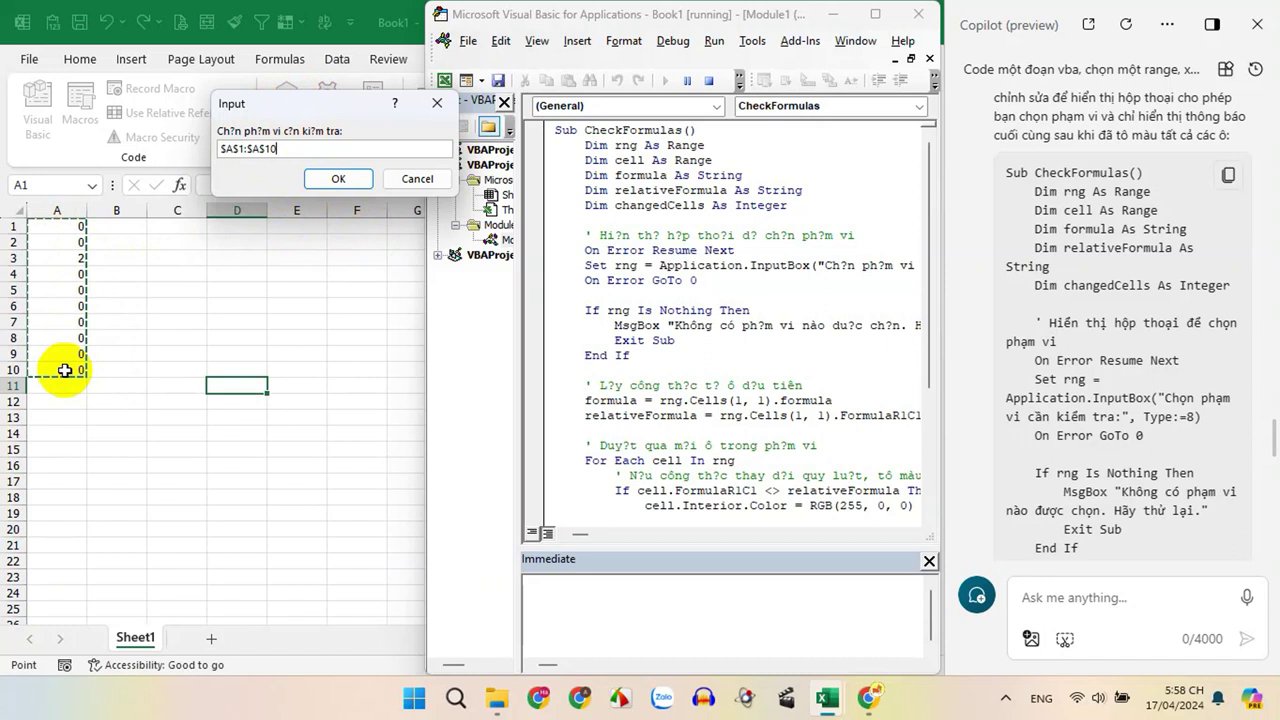
pyautogui.click(338, 178)
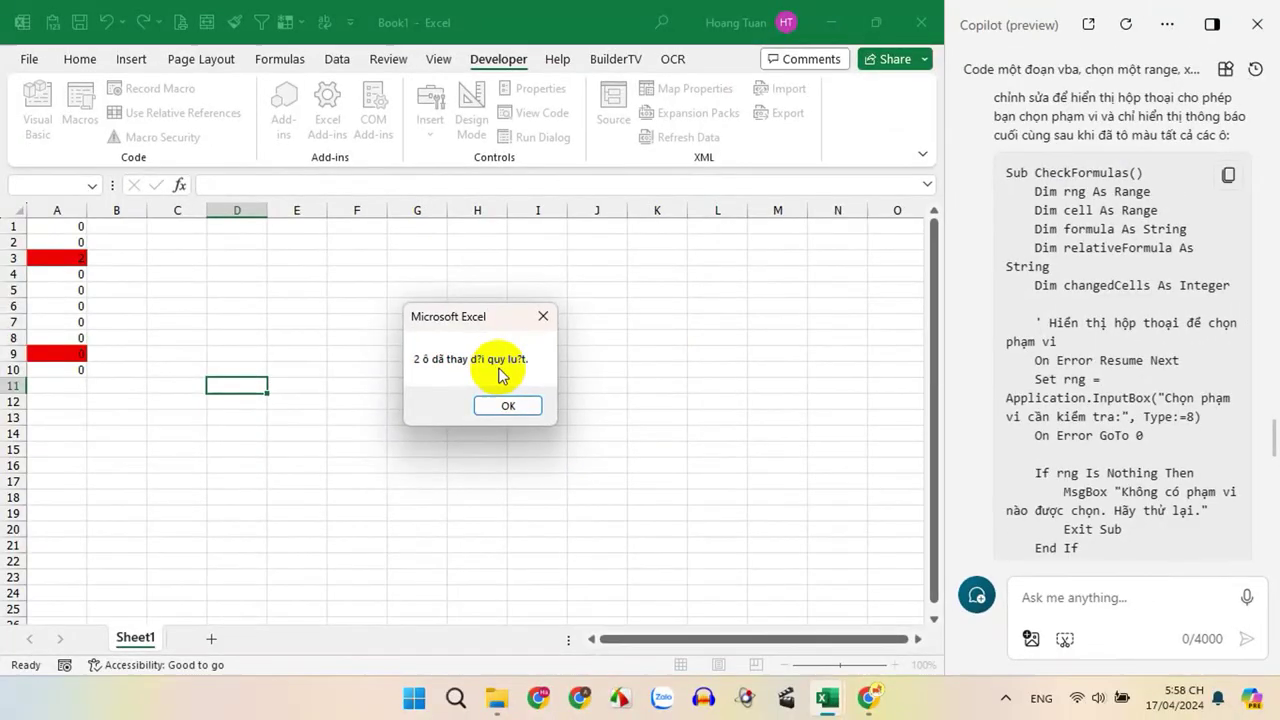
pyautogui.click(510, 407)
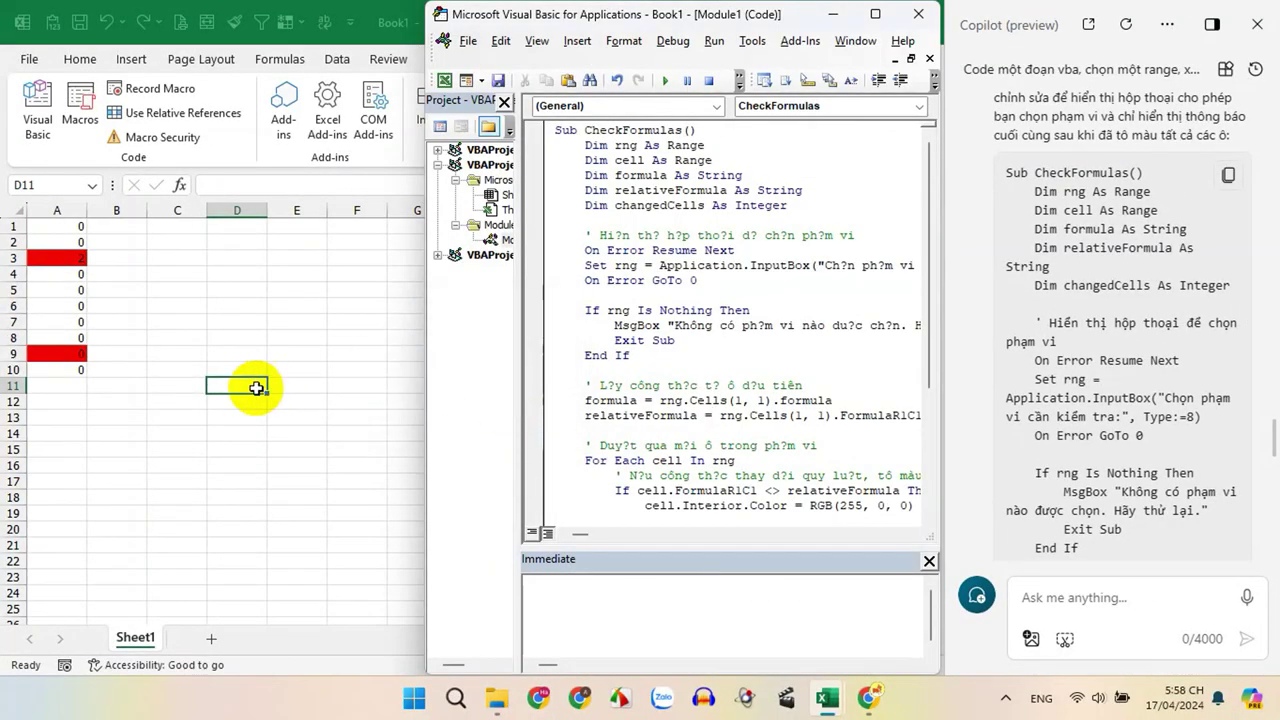
pyautogui.click(258, 381)
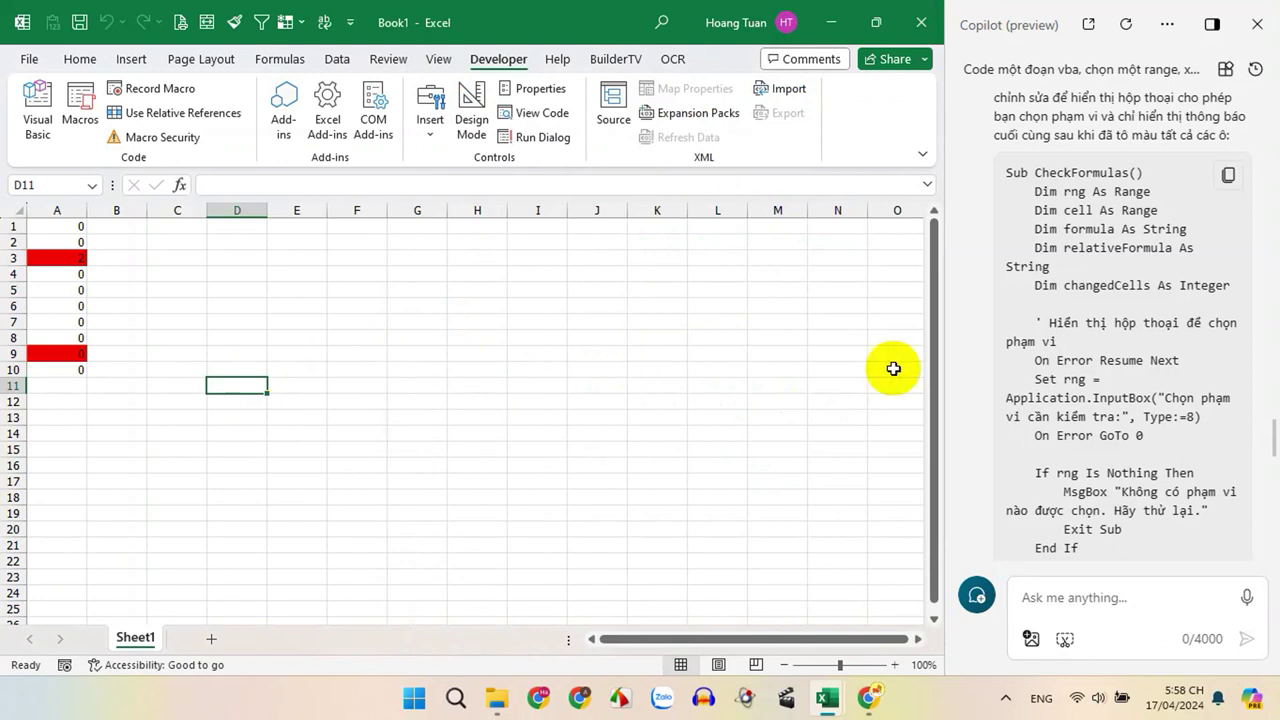
# Bring up the CheckFormulas code and inspect the garbled characters in its comment line.
pyautogui.moveTo(826, 697)
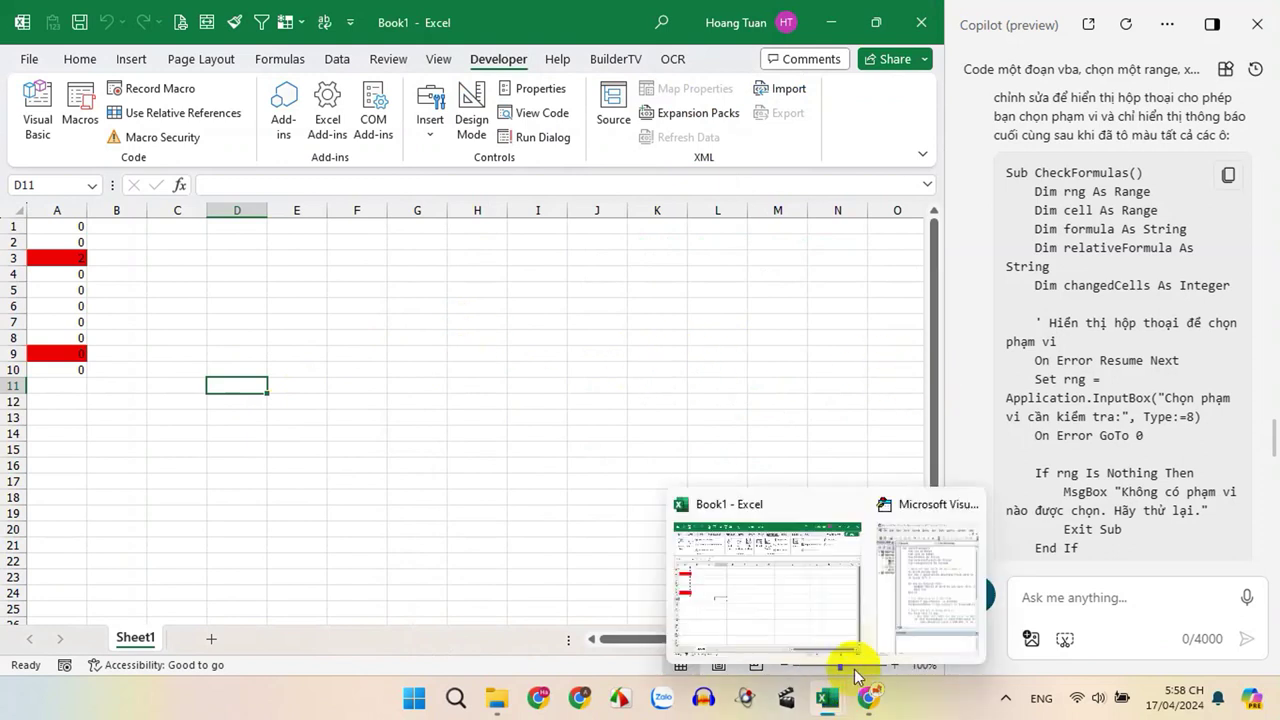
pyautogui.click(920, 610)
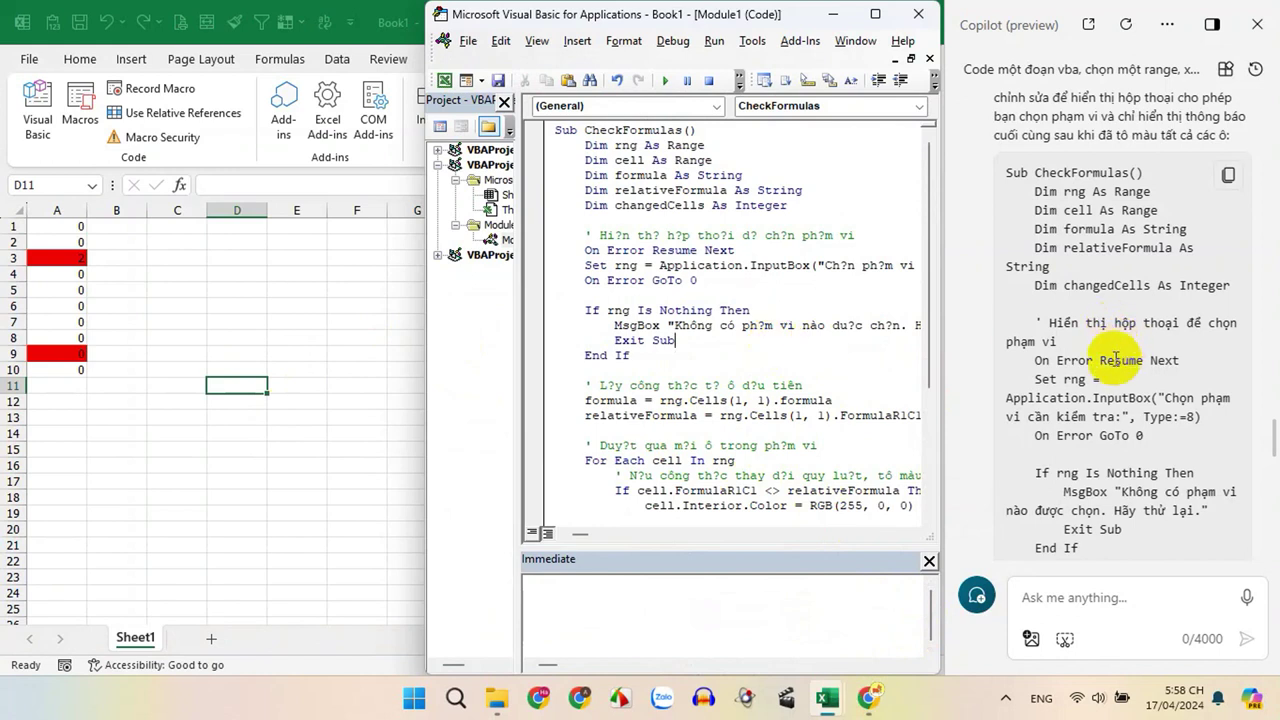
pyautogui.scroll(-1, 1115, 360)
pyautogui.moveTo(1048, 251); pyautogui.dragTo(1075, 272)
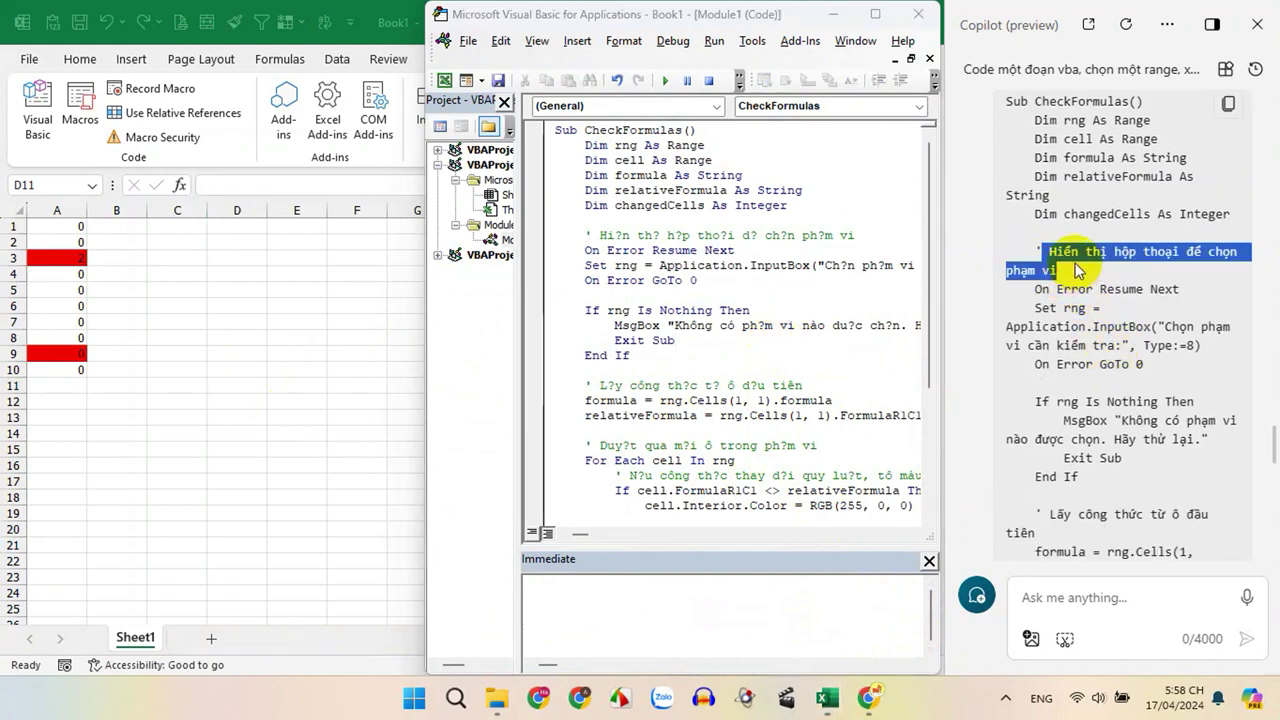
pyautogui.click(1046, 256)
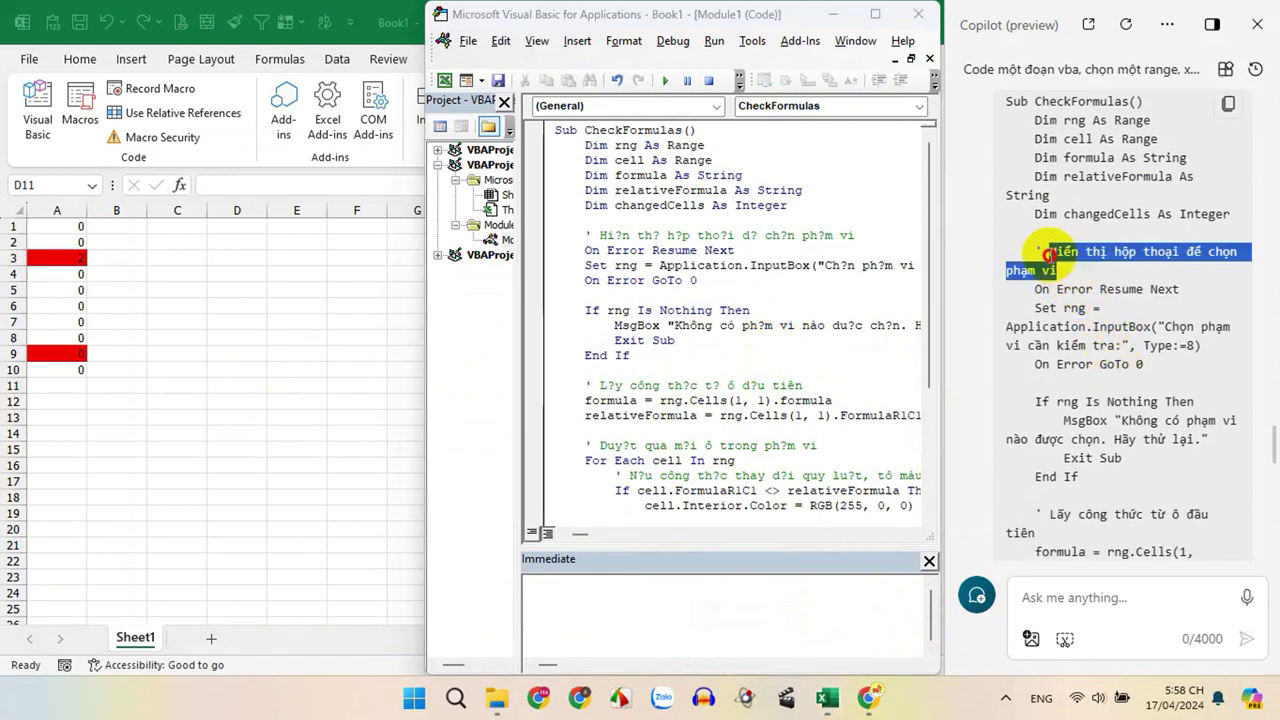
pyautogui.click(641, 236)
pyautogui.moveTo(587, 236); pyautogui.dragTo(857, 236)
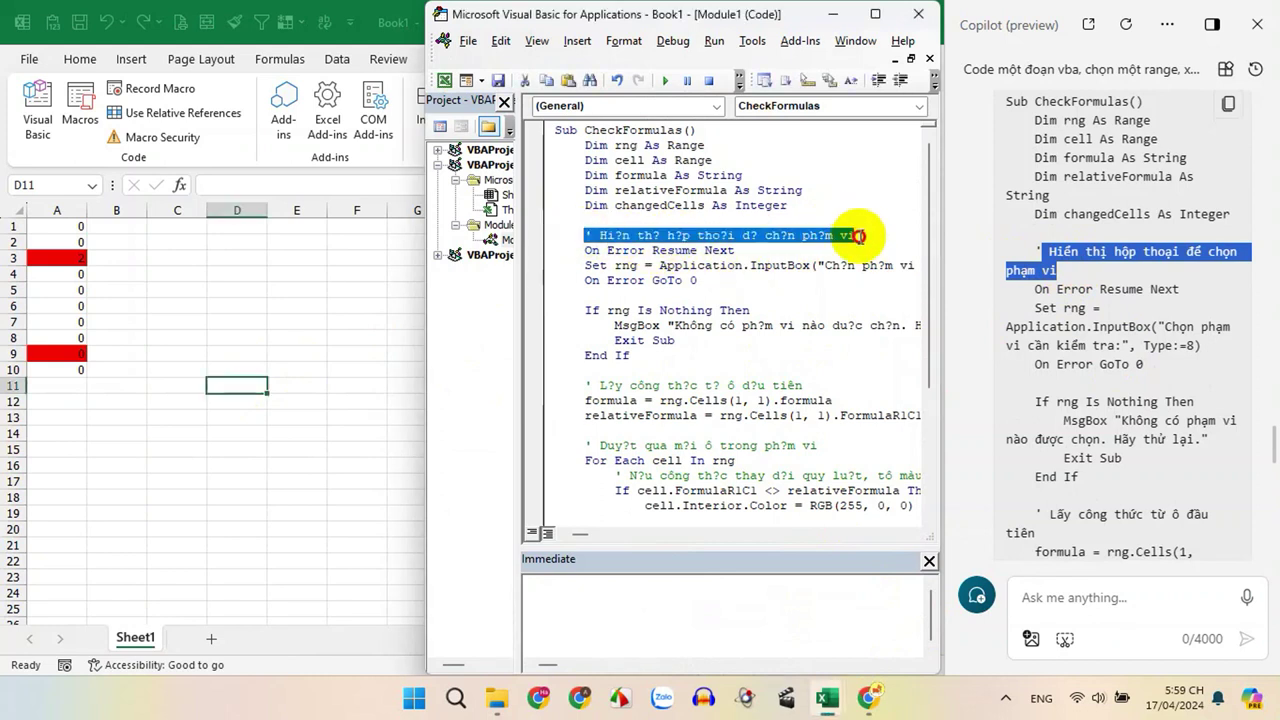
pyautogui.click(701, 235)
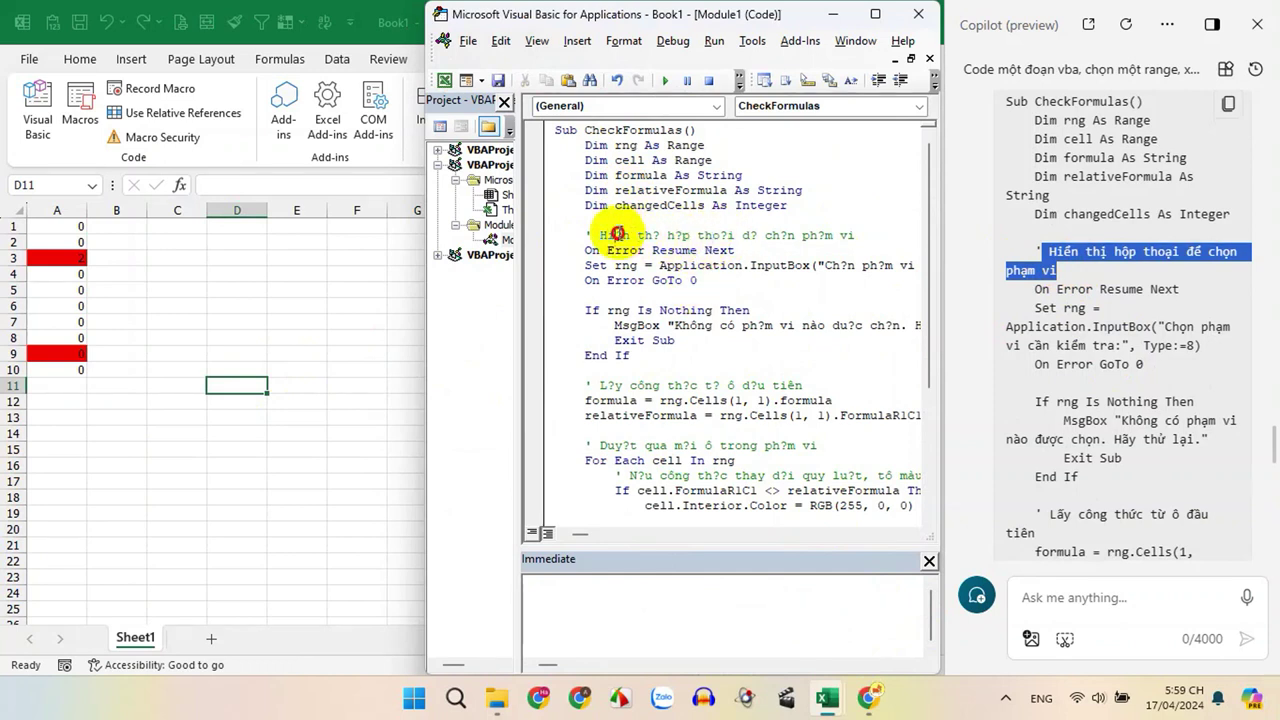
pyautogui.moveTo(627, 236); pyautogui.dragTo(692, 234)
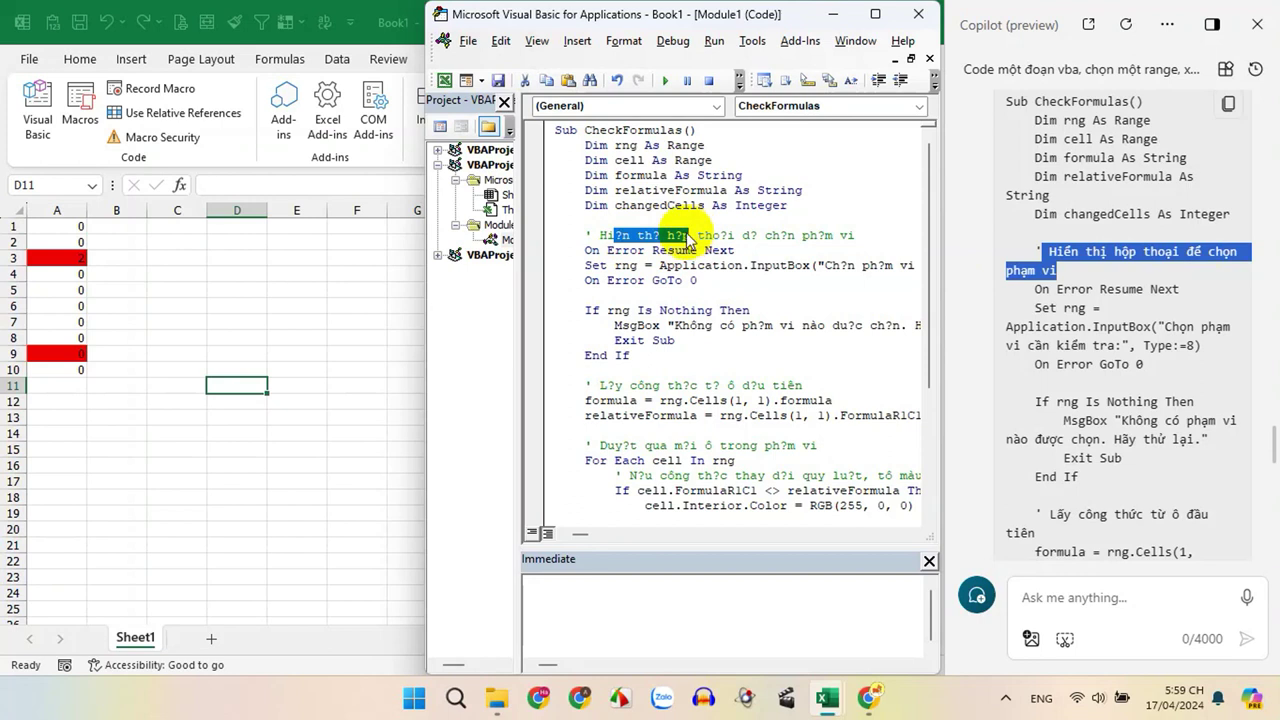
pyautogui.click(754, 310)
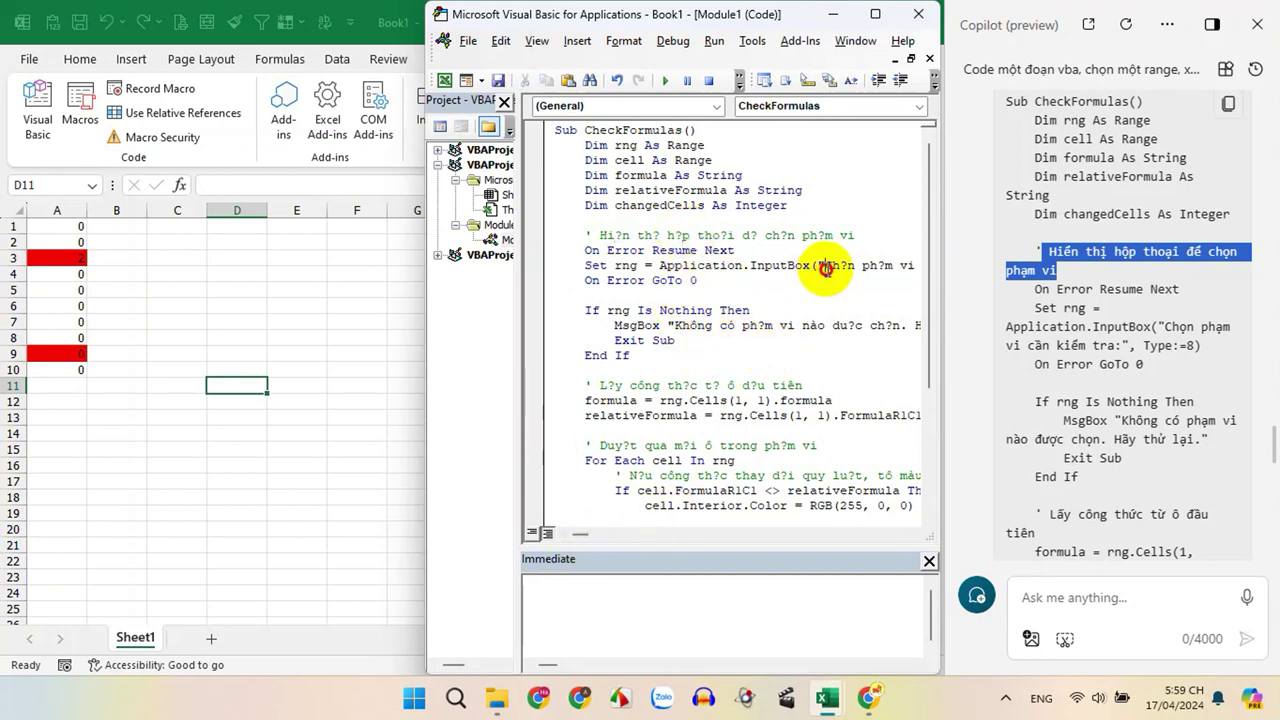
pyautogui.moveTo(822, 266); pyautogui.dragTo(845, 266)
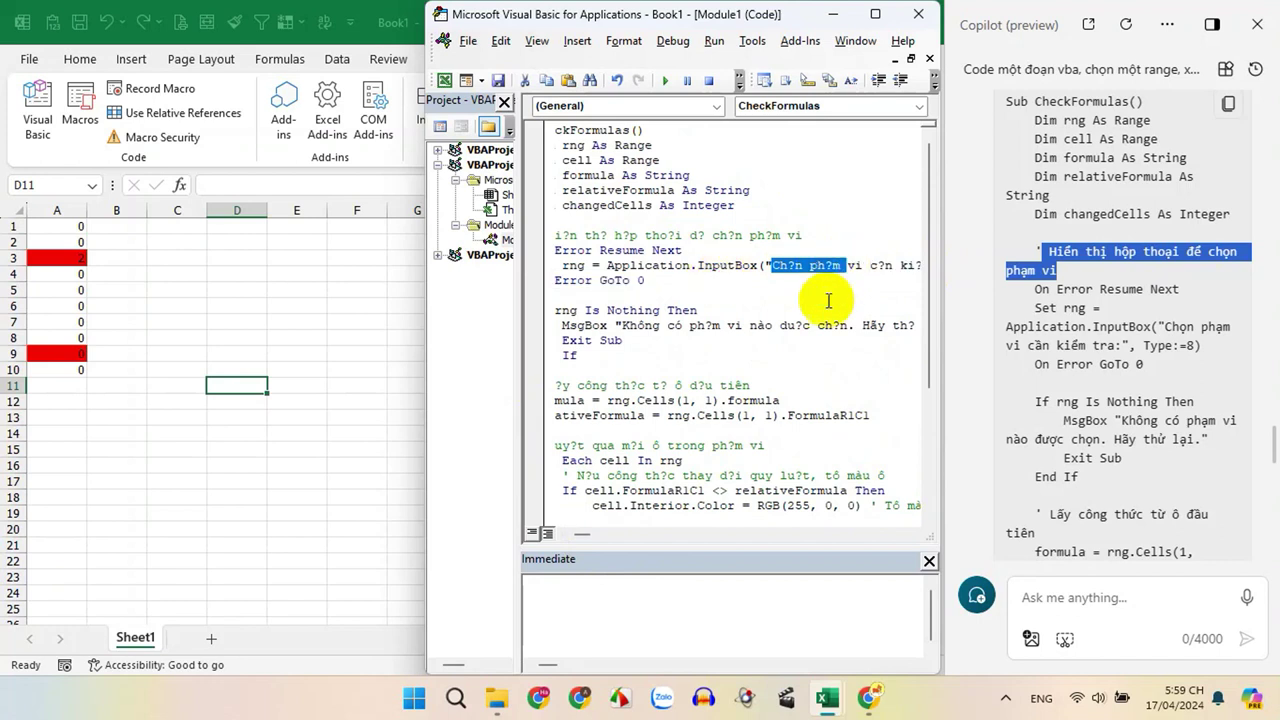
# Widen the code window and select the garbled InputBox prompt text to rewrite as 'Chon pham vi can kiem tra:'.
pyautogui.moveTo(426, 338); pyautogui.dragTo(215, 361)
pyautogui.moveTo(757, 250); pyautogui.dragTo(565, 250)
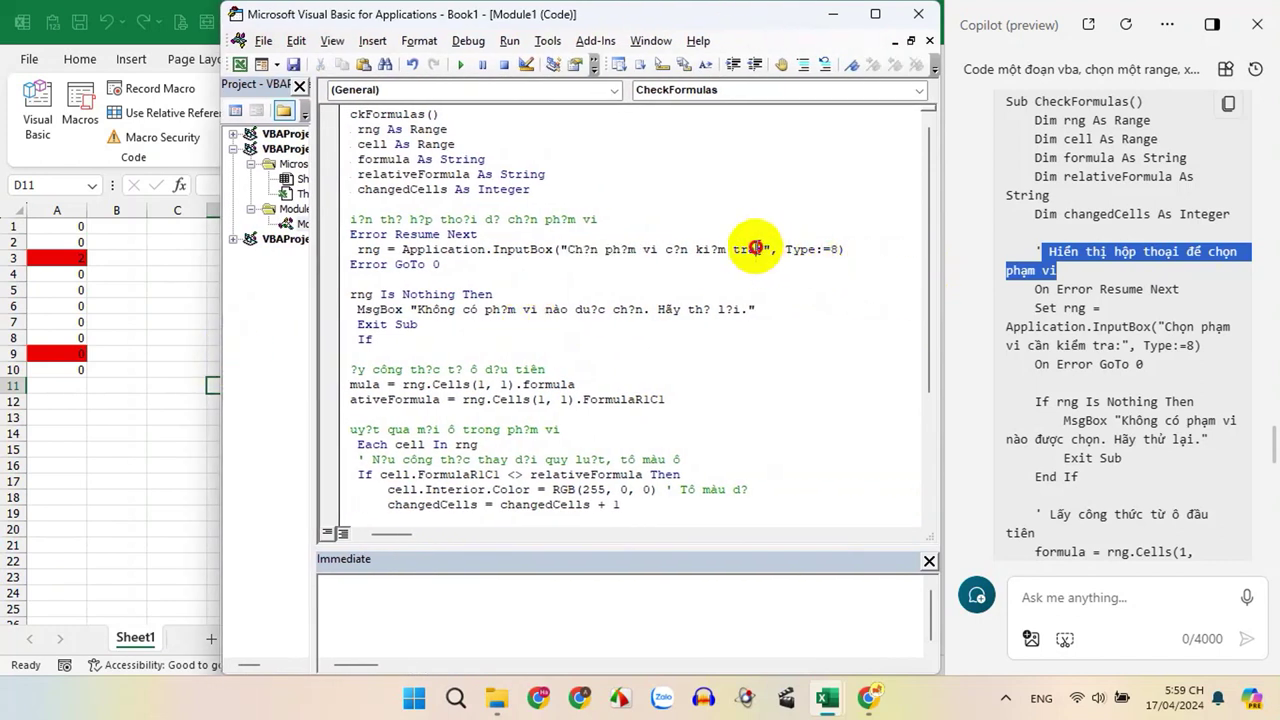
pyautogui.click(583, 250)
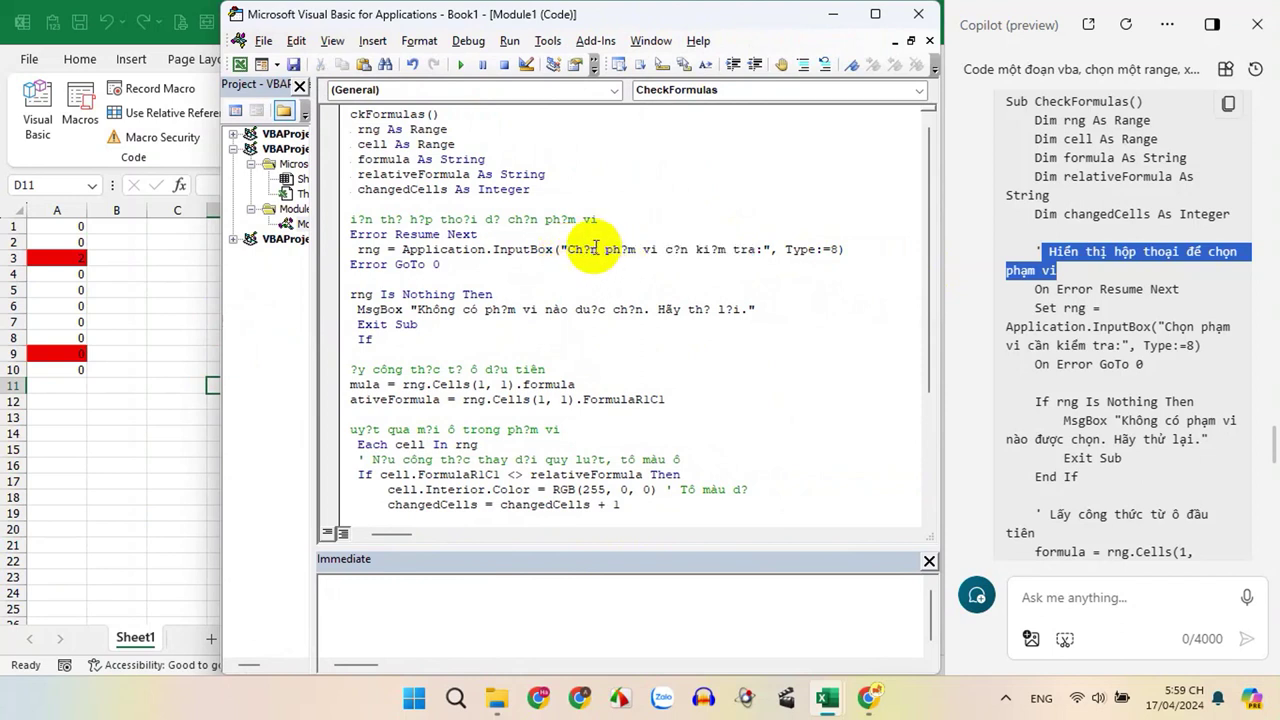
pyautogui.click(757, 250)
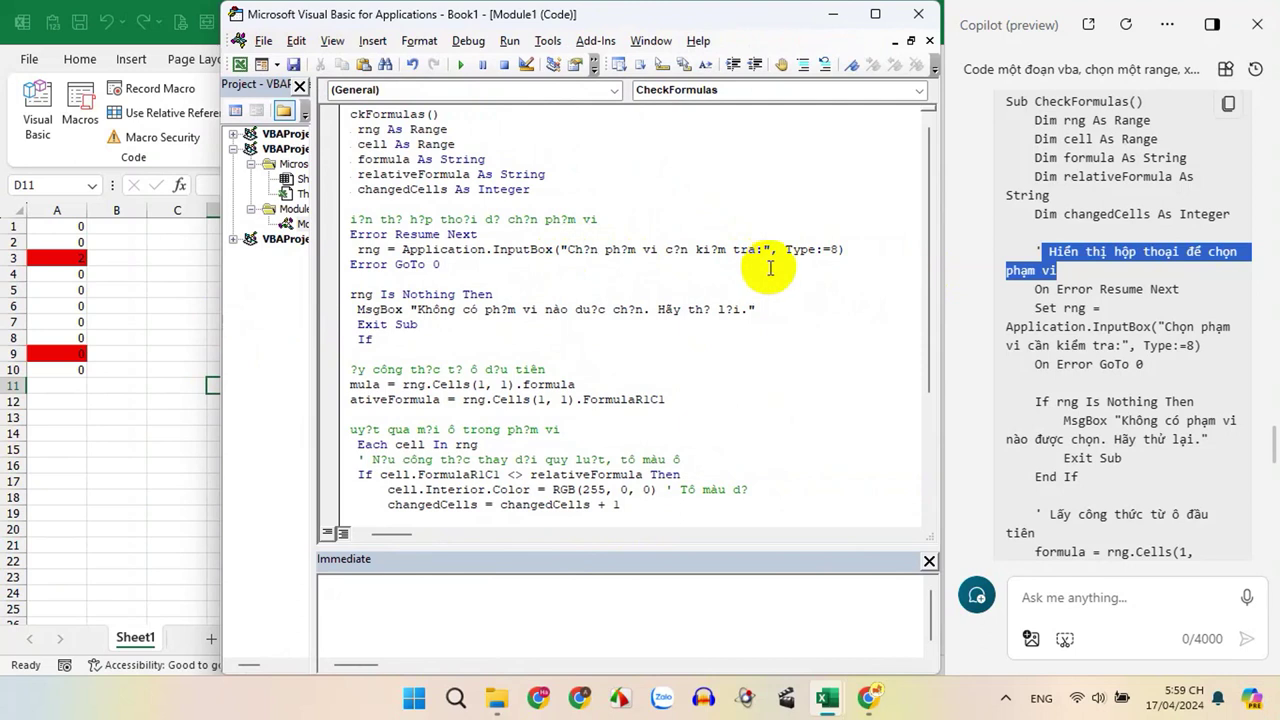
pyautogui.moveTo(599, 249); pyautogui.dragTo(591, 249)
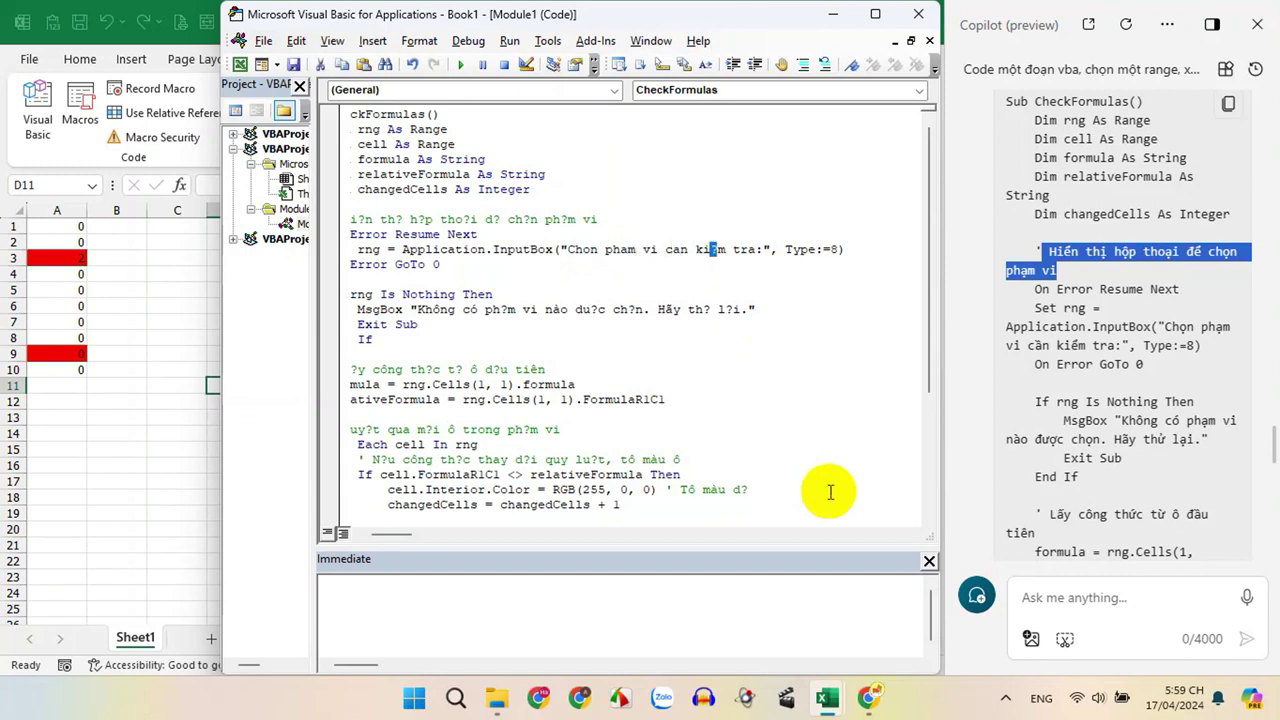
# Test-run CheckFormulas, cancelling its range prompt and dismissing the no-range message.
pyautogui.click(455, 68)
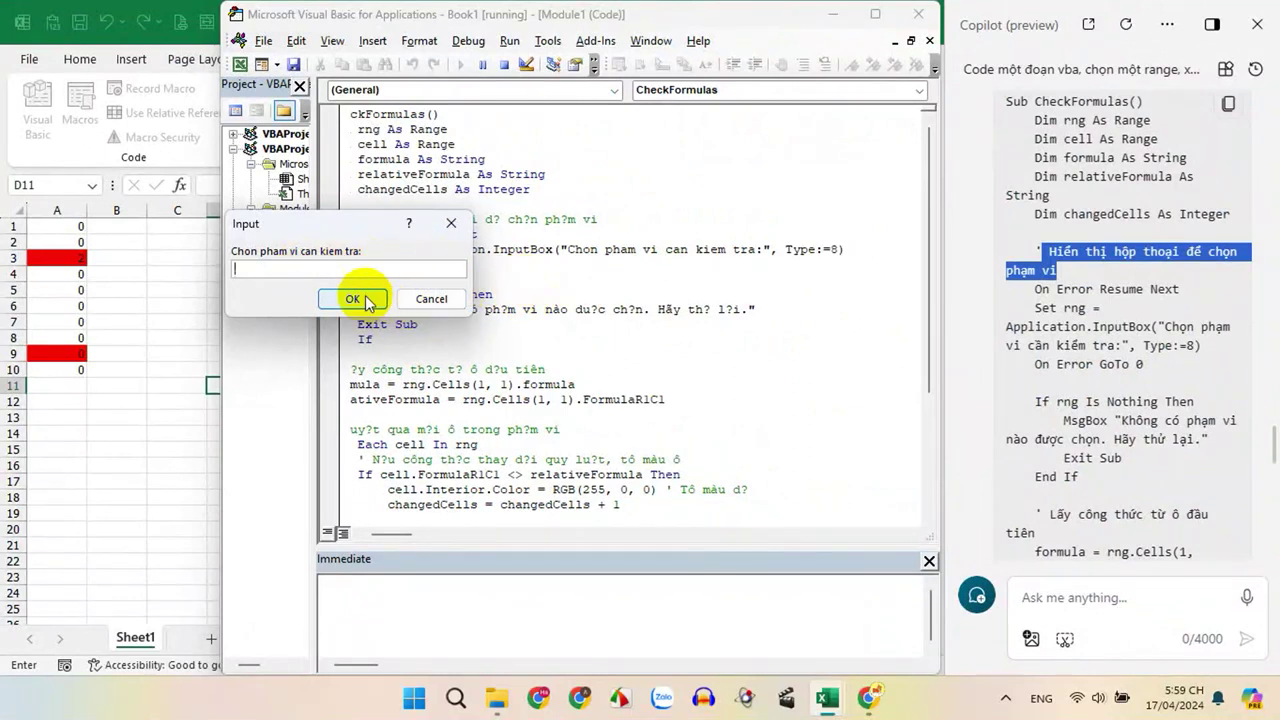
pyautogui.click(433, 300)
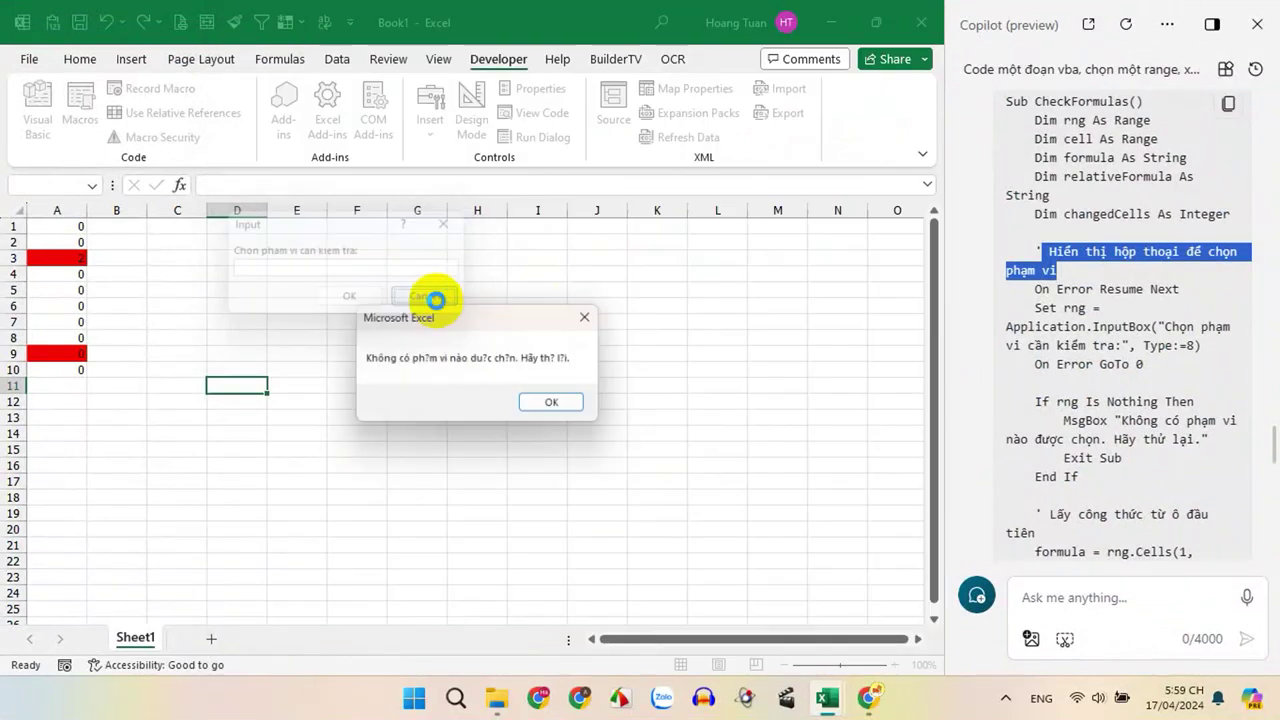
pyautogui.click(562, 408)
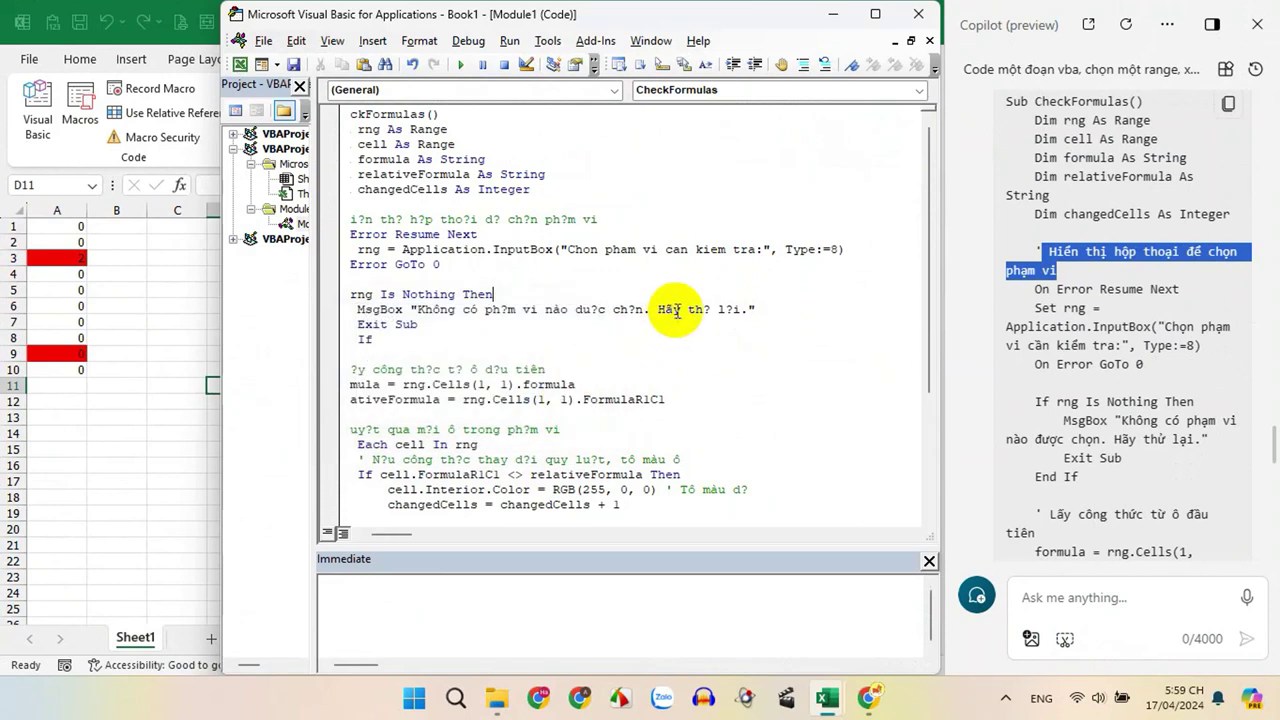
# Copy the accented prompt 'Chọn phạm vi cần kiểm tra:' from Copilot's code and select cell D6.
pyautogui.click(362, 536)
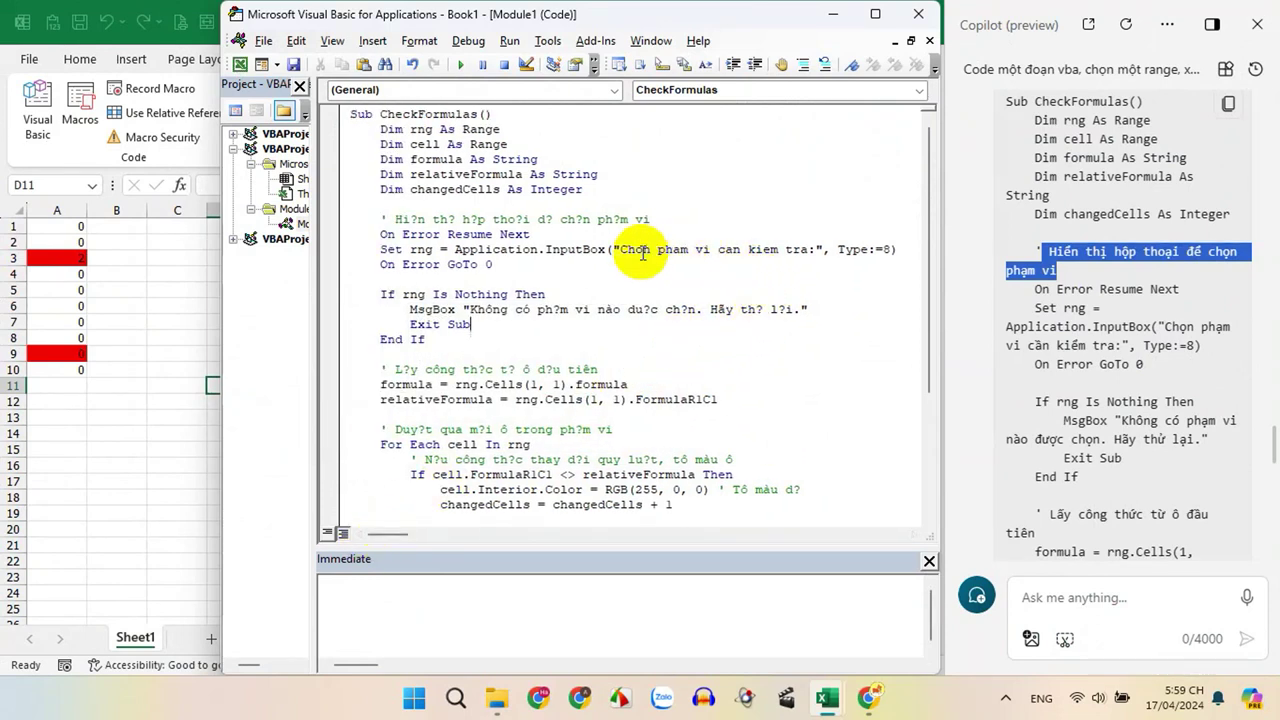
pyautogui.moveTo(621, 251); pyautogui.dragTo(822, 254)
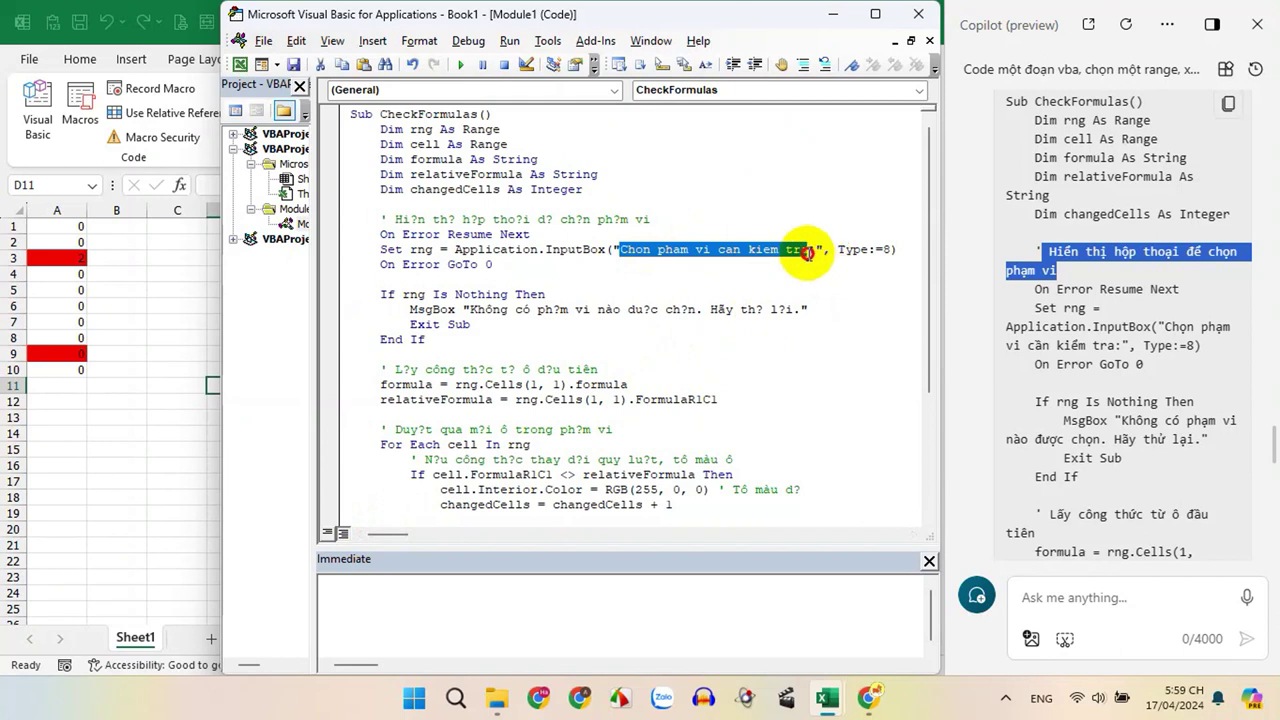
pyautogui.moveTo(221, 323); pyautogui.dragTo(514, 326)
pyautogui.click(185, 310)
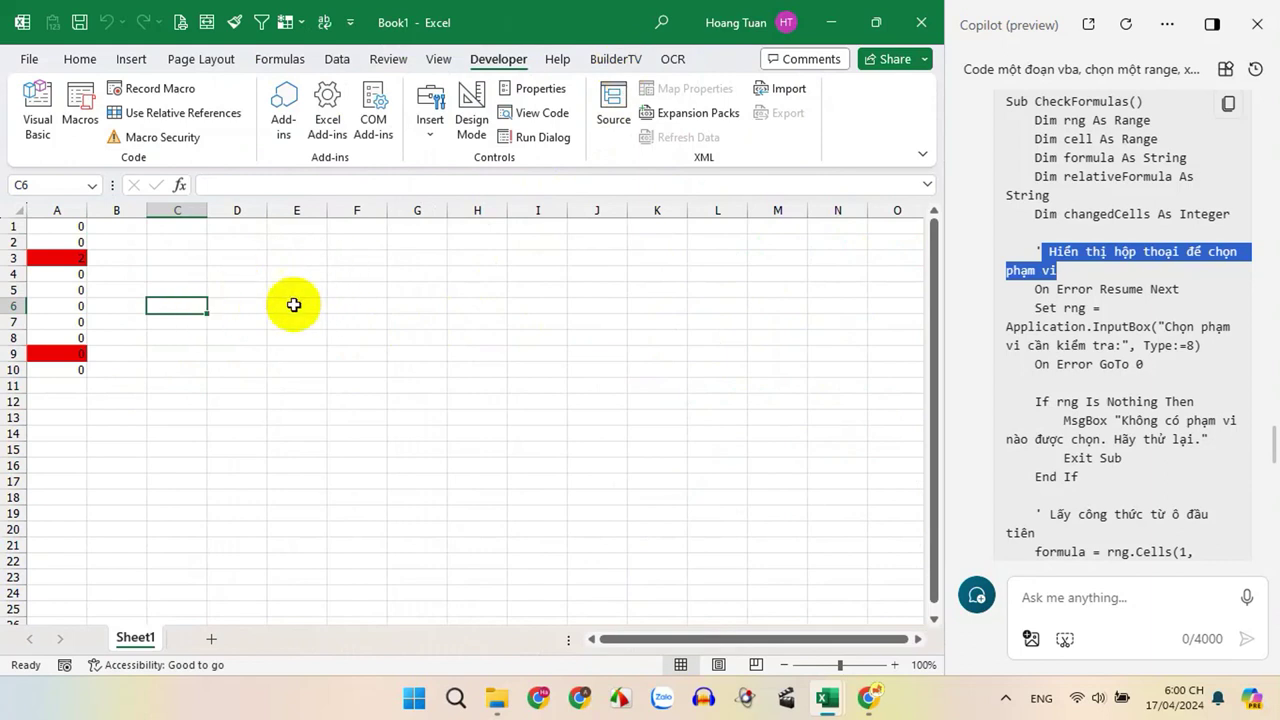
pyautogui.press('Right')
pyautogui.click(1135, 285)
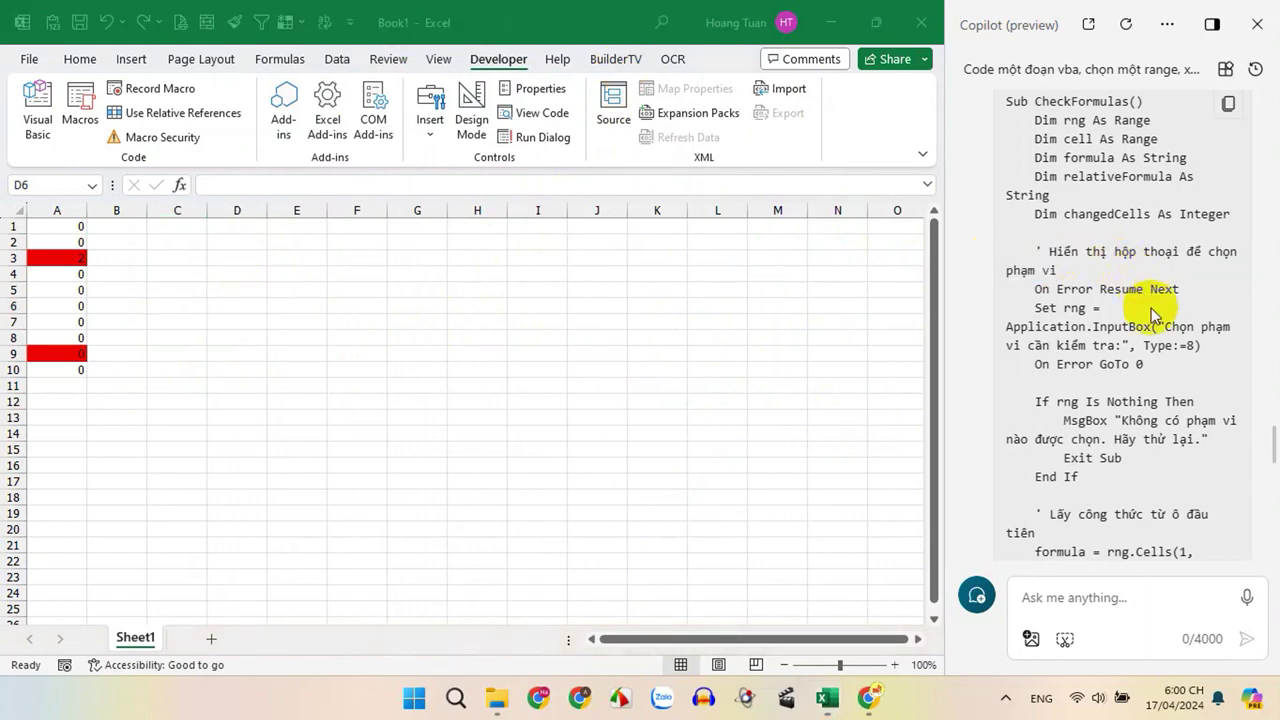
pyautogui.moveTo(1165, 328); pyautogui.dragTo(1124, 349)
pyautogui.hotkey('ctrl', 'c')
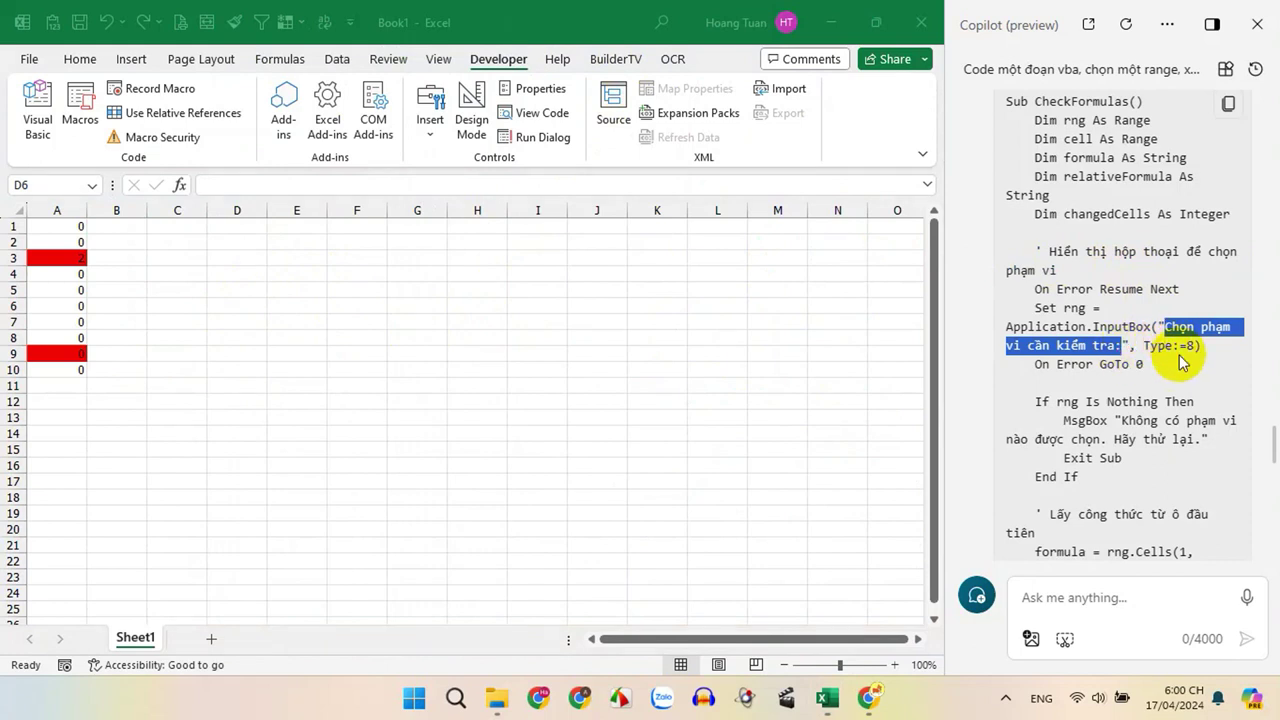
pyautogui.click(240, 304)
# Paste the prompt into D6, enter =UniVba(D6) in D7, and copy D7's ChrW string.
pyautogui.hotkey('ctrl', 'v')
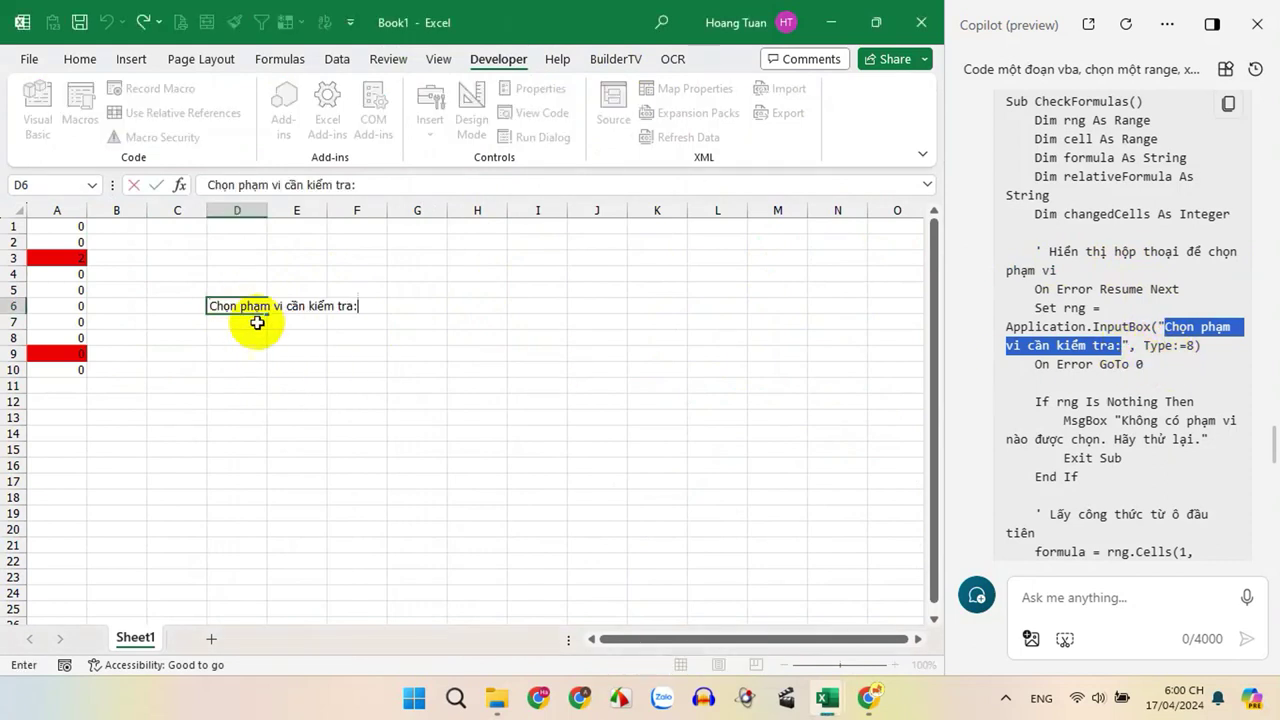
pyautogui.press('Return')
pyautogui.write('=')
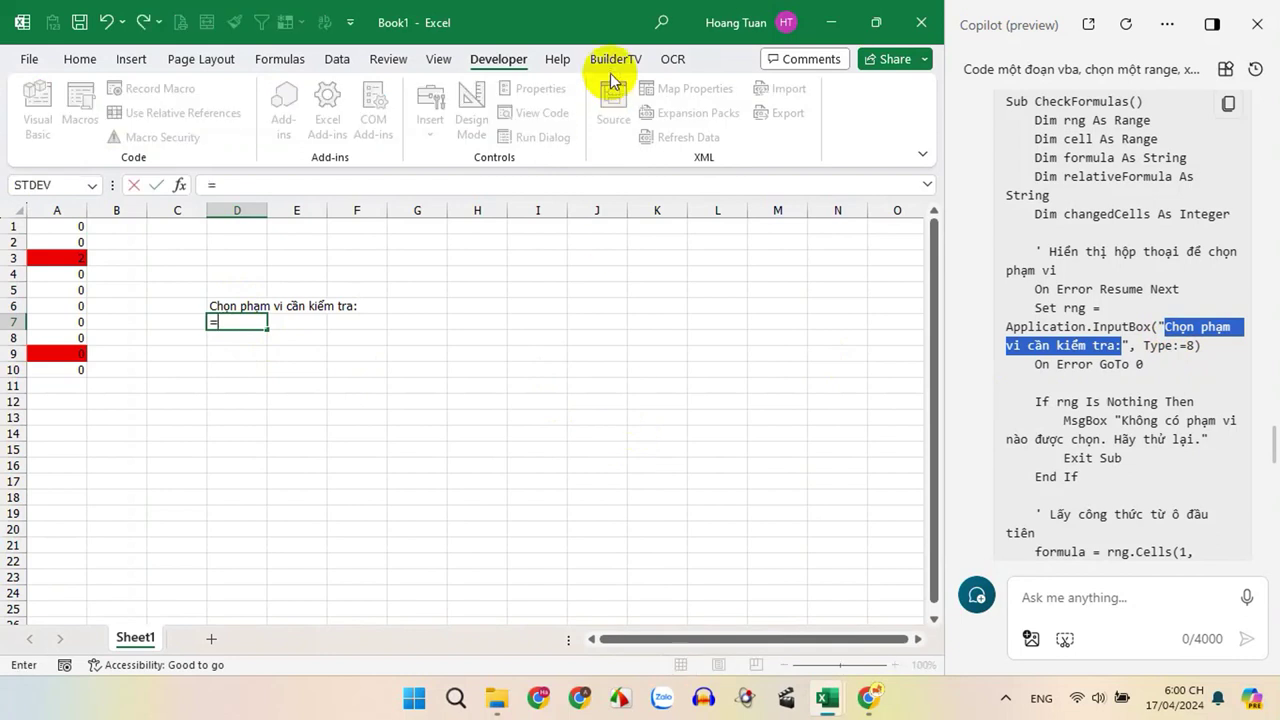
pyautogui.write('vna')
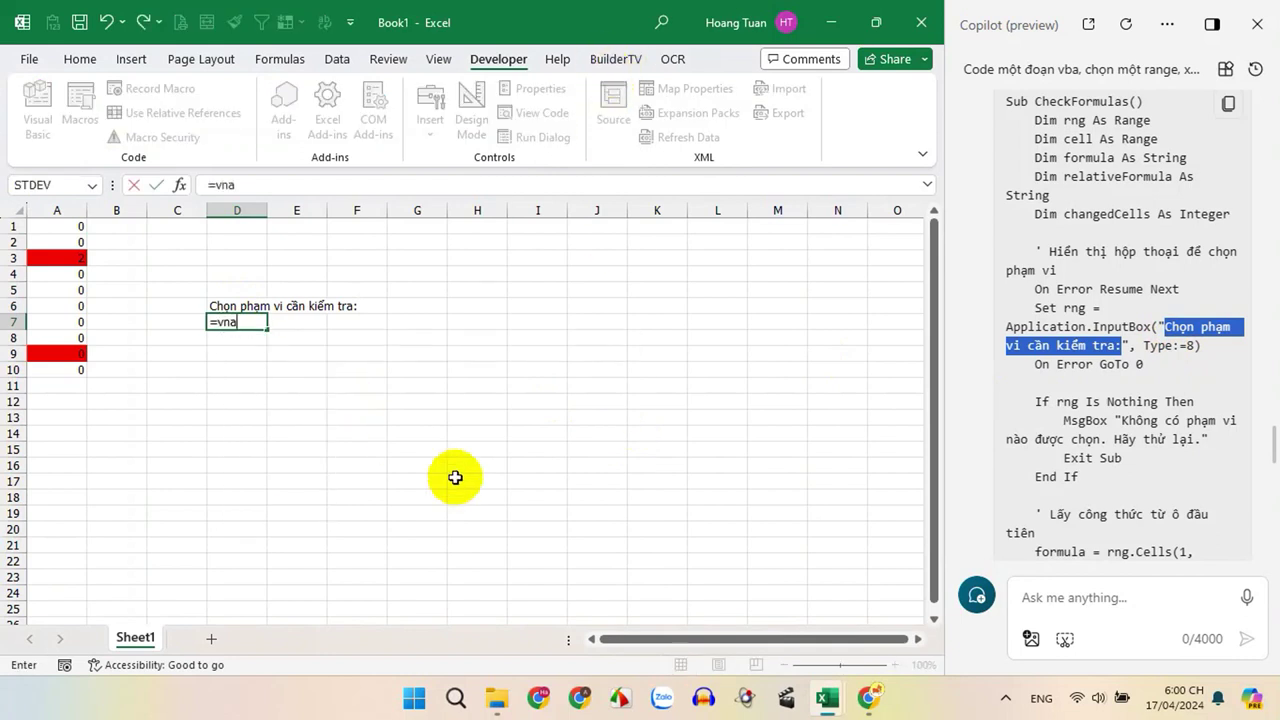
pyautogui.press('BackSpace')
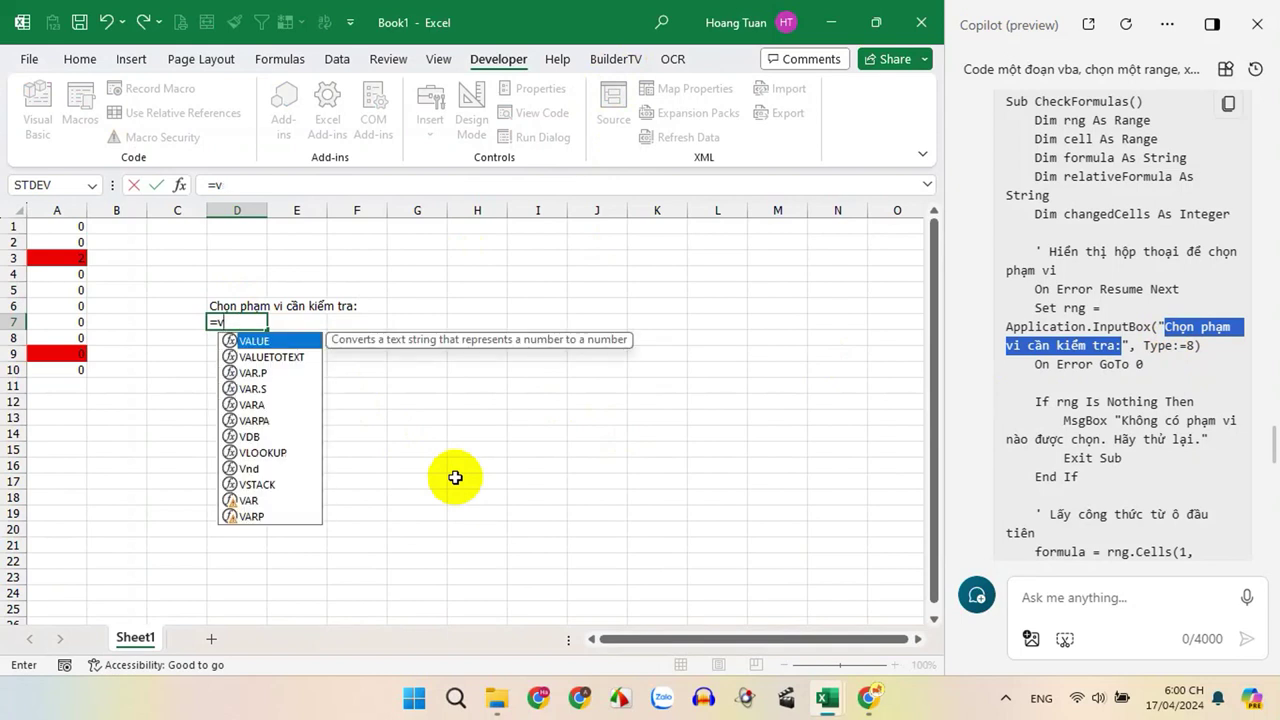
pyautogui.write('ba')
pyautogui.press('Down')
pyautogui.press('Tab')
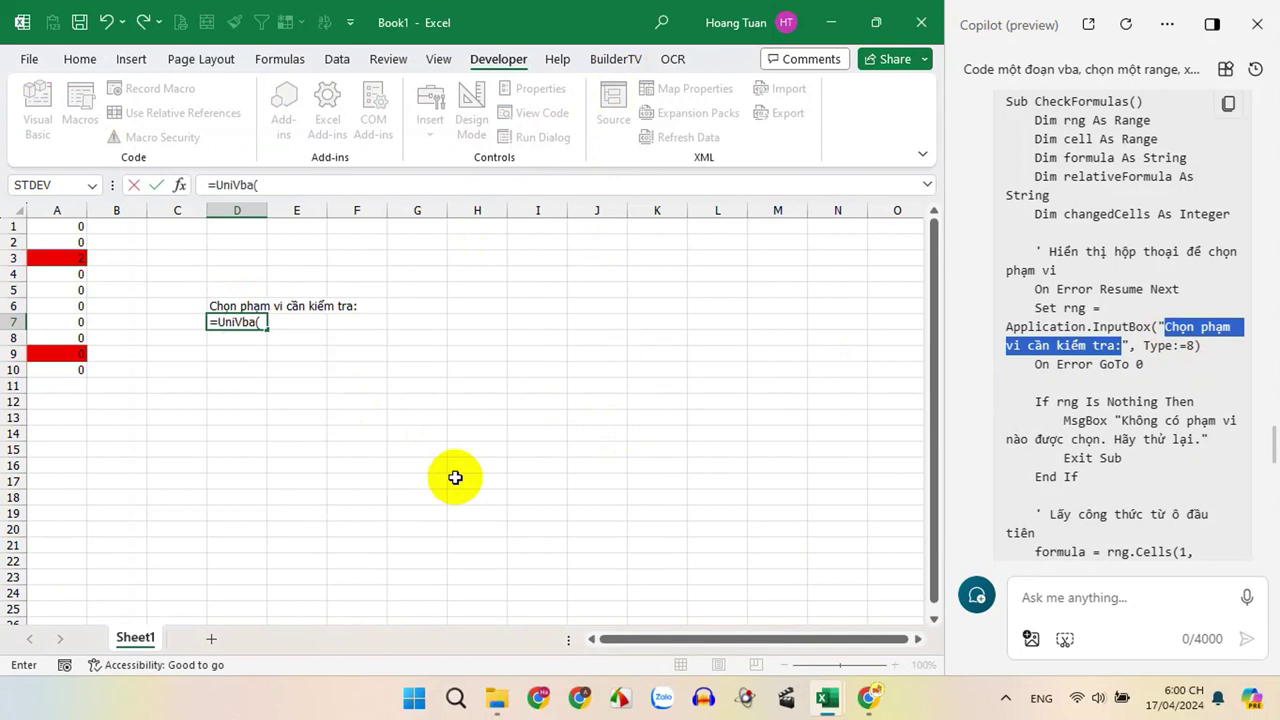
pyautogui.press('Return')
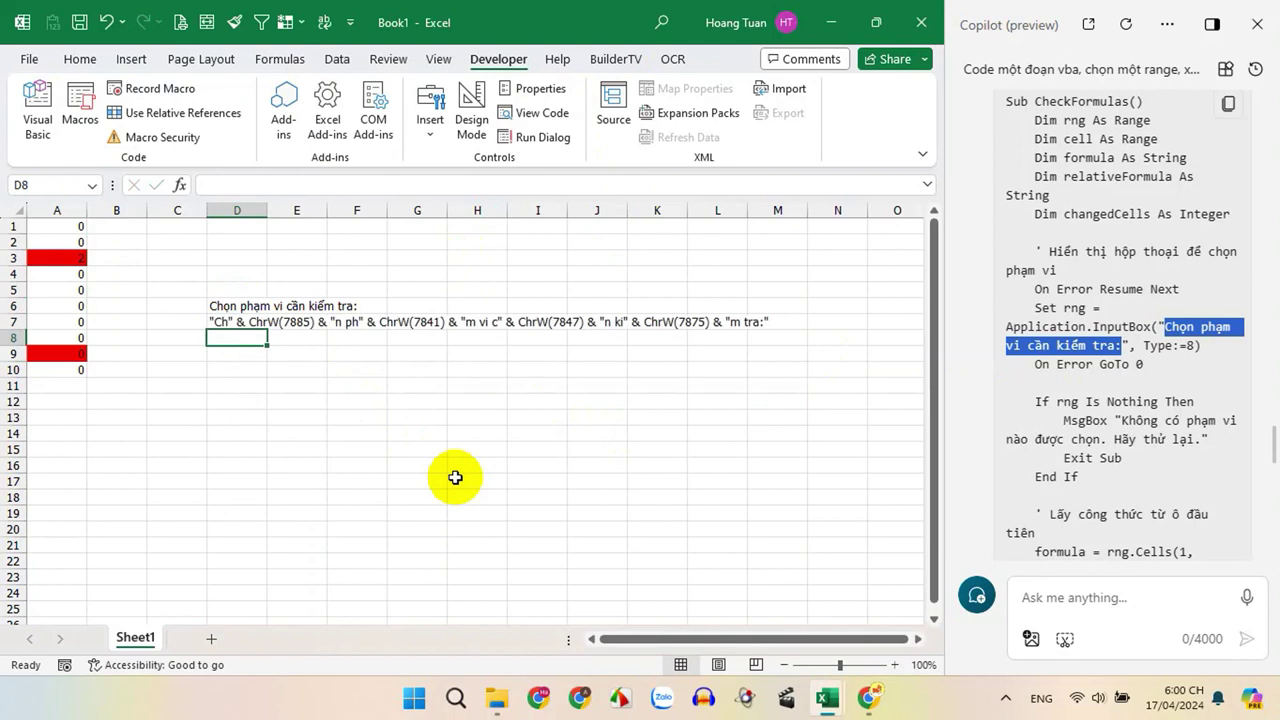
pyautogui.click(224, 321)
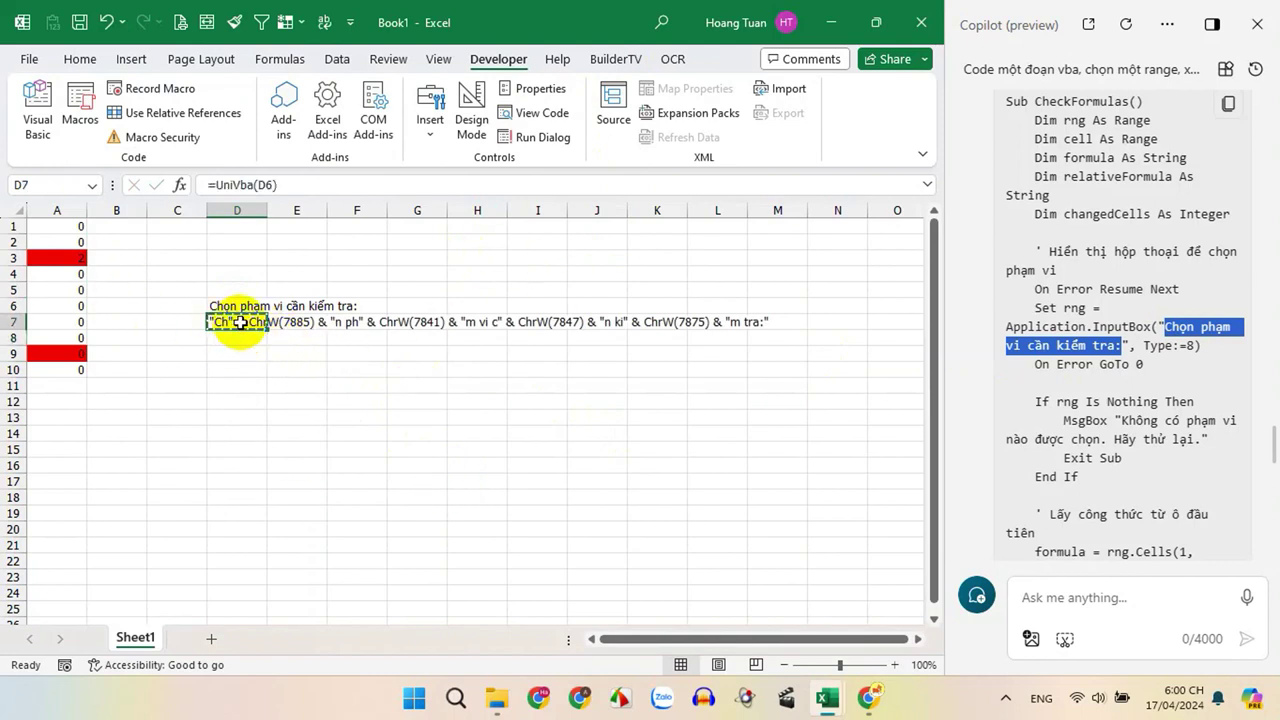
pyautogui.hotkey('ctrl', 'c')
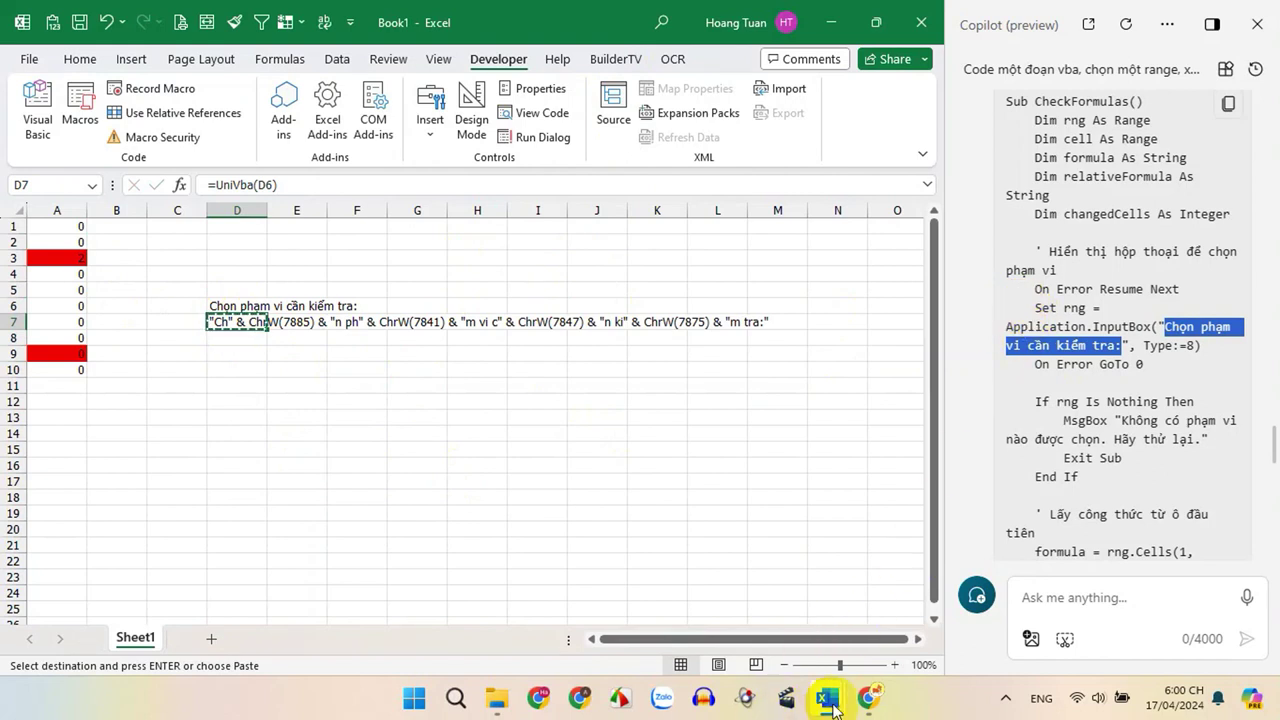
# Replace the quoted InputBox prompt in the VBA code with the copied ChrW expression.
pyautogui.moveTo(833, 708)
pyautogui.click(910, 592)
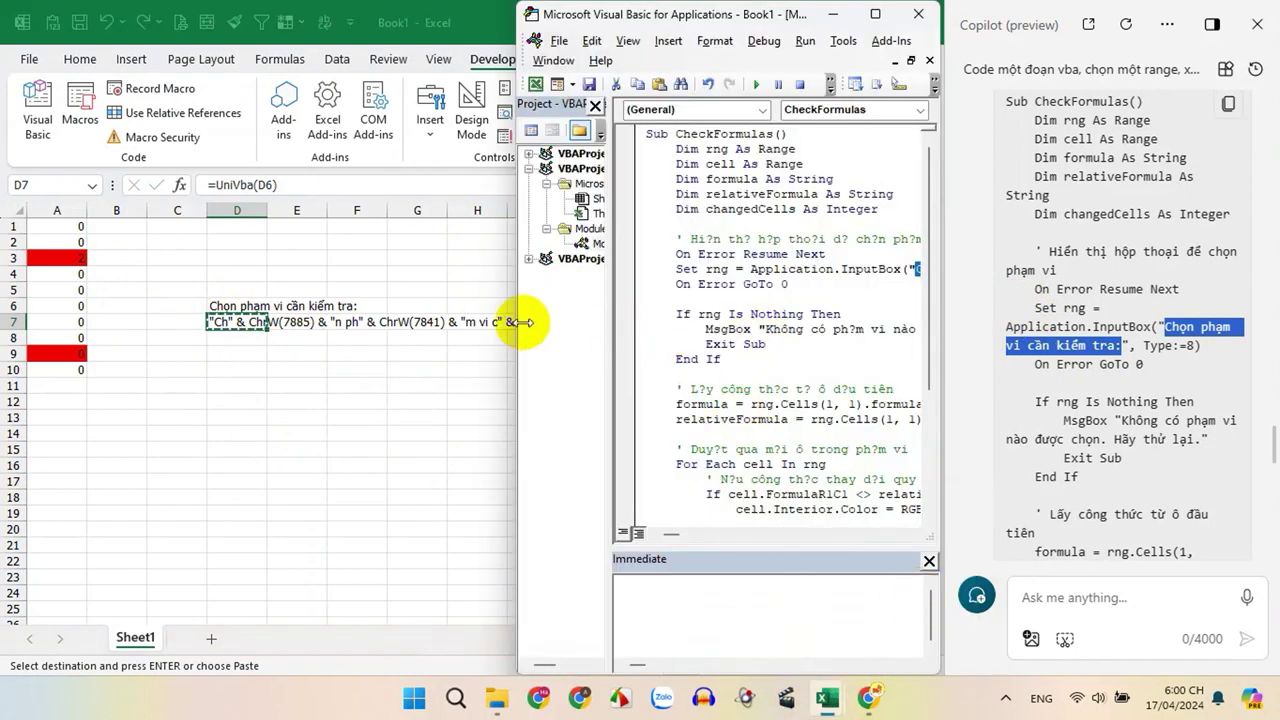
pyautogui.moveTo(505, 321); pyautogui.dragTo(126, 346)
pyautogui.click(633, 249)
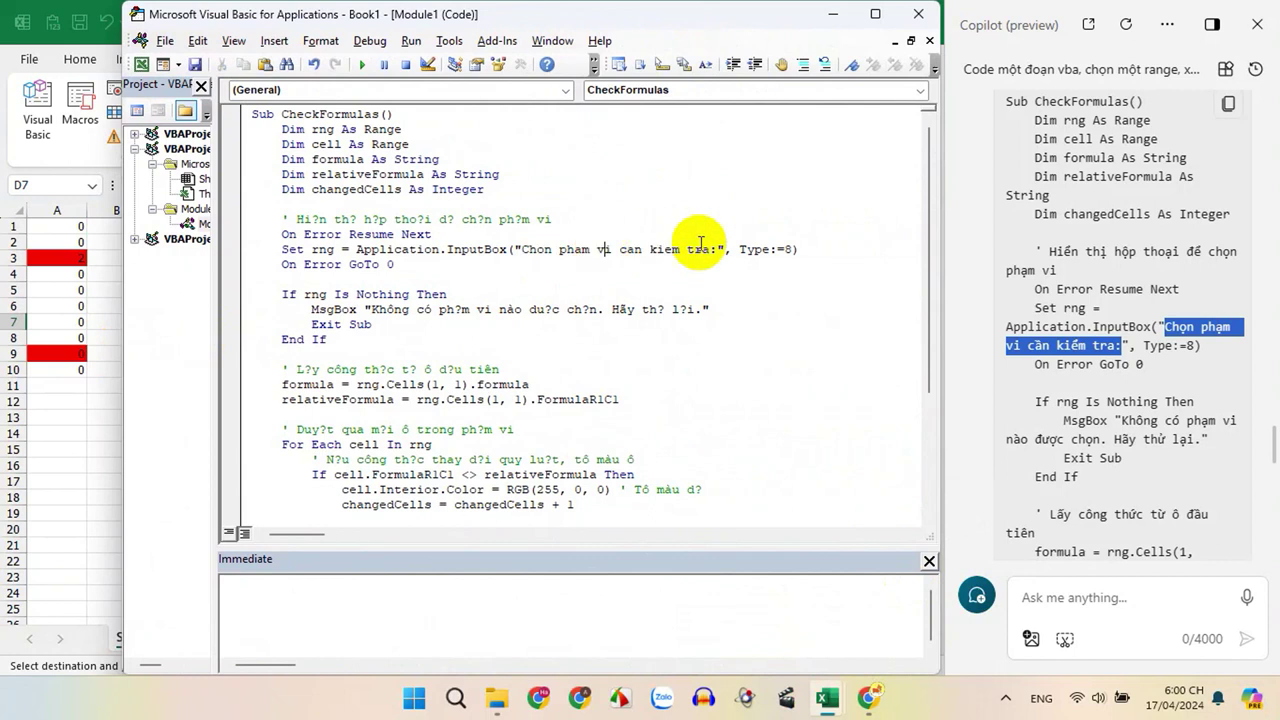
pyautogui.moveTo(715, 249); pyautogui.dragTo(545, 252)
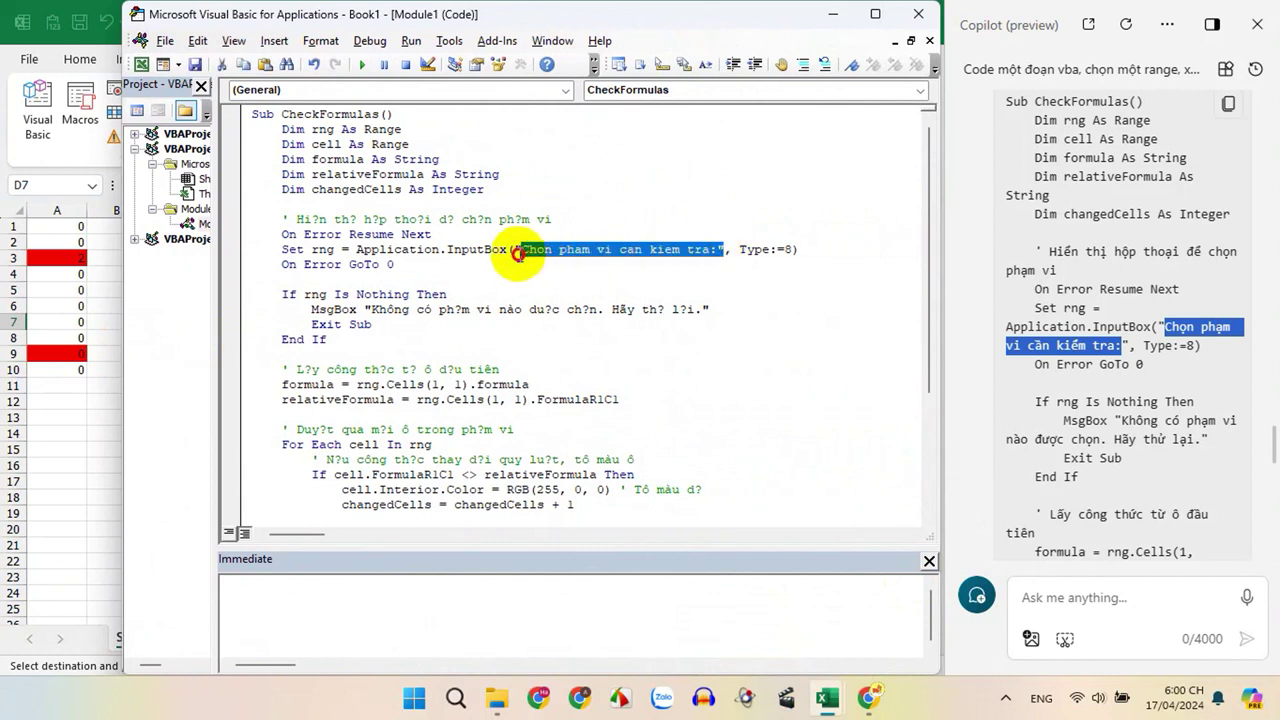
pyautogui.hotkey('ctrl', 'v')
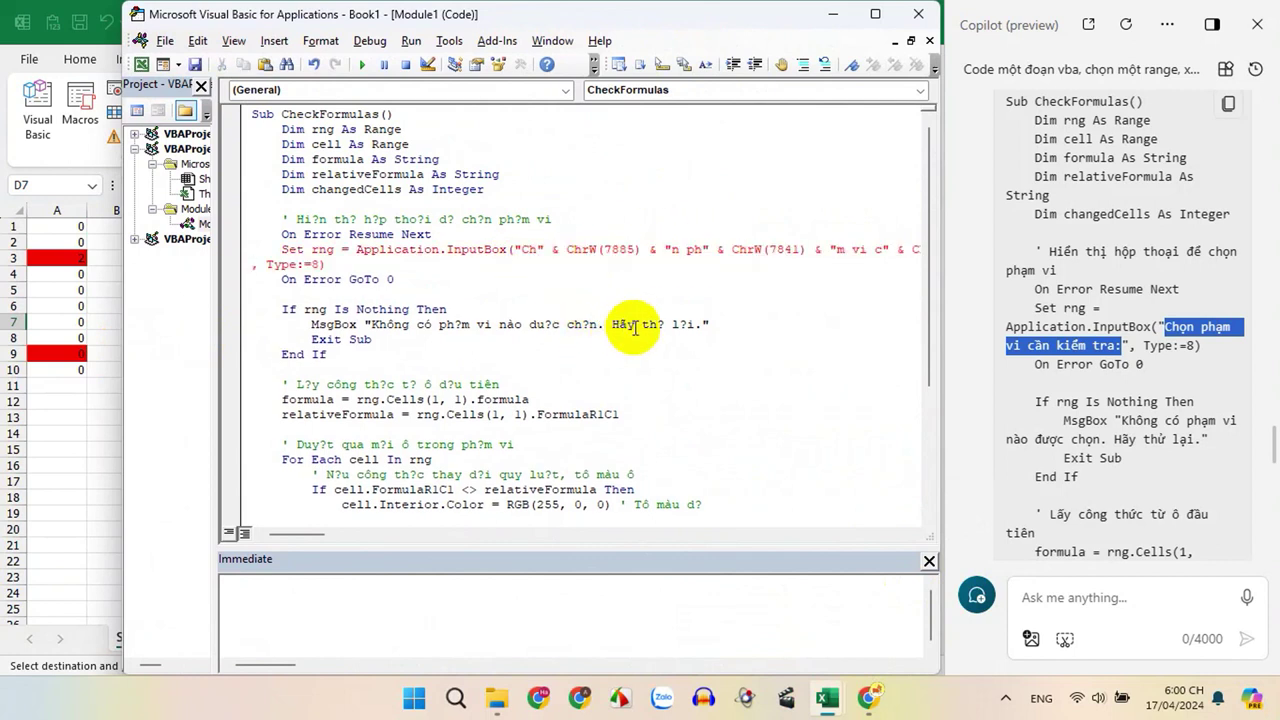
pyautogui.moveTo(767, 249); pyautogui.dragTo(773, 248)
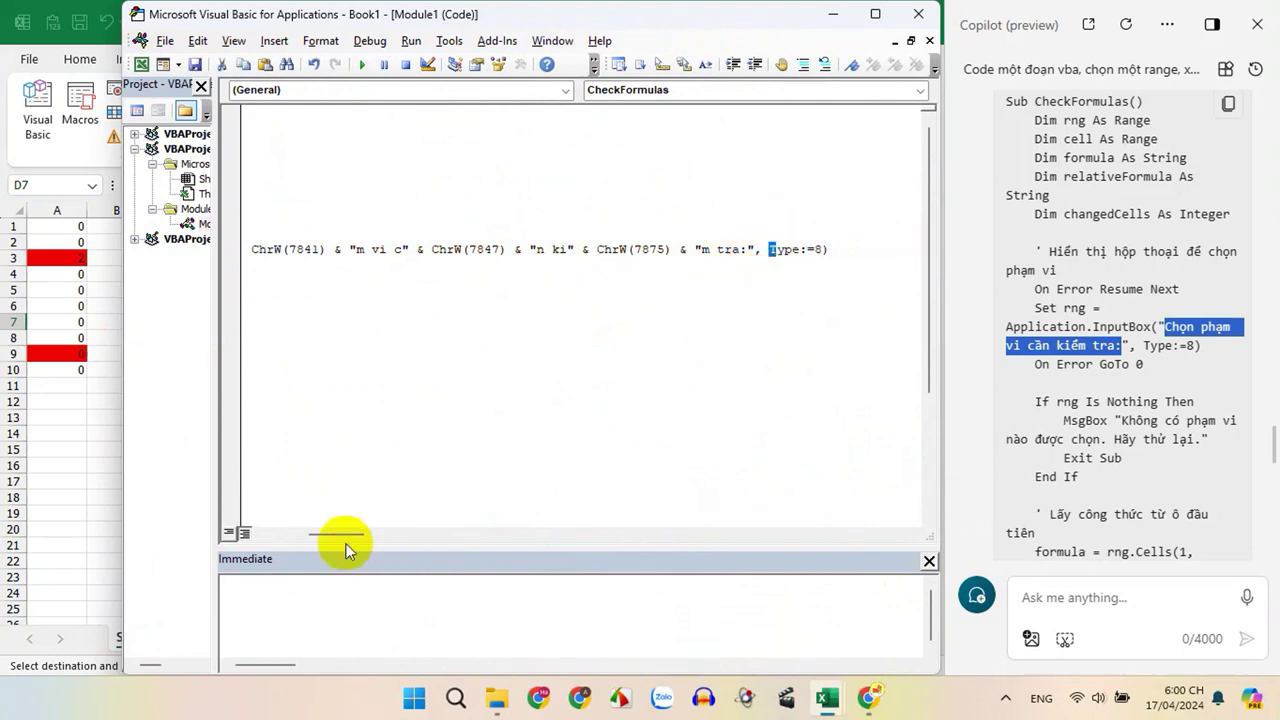
# Narrow the editor to reveal the worksheet and run CheckFormulas.
pyautogui.moveTo(345, 537); pyautogui.dragTo(338, 537)
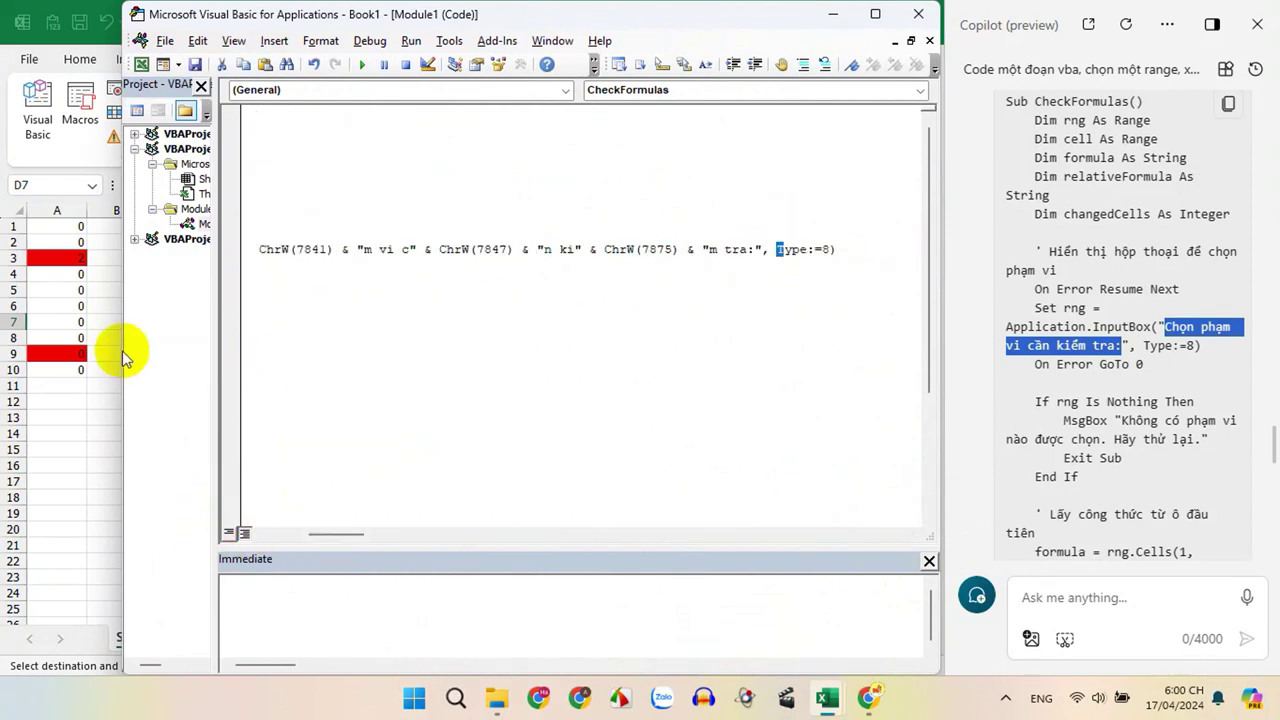
pyautogui.moveTo(120, 350); pyautogui.dragTo(441, 350)
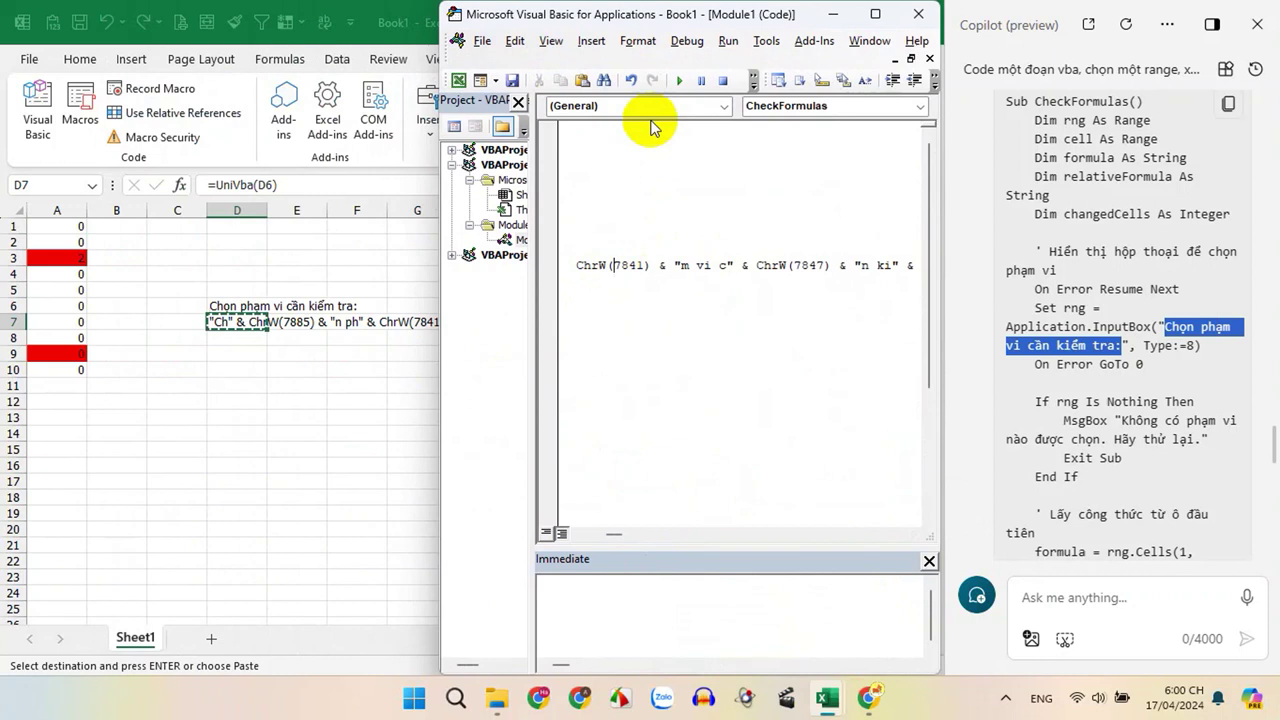
pyautogui.click(679, 82)
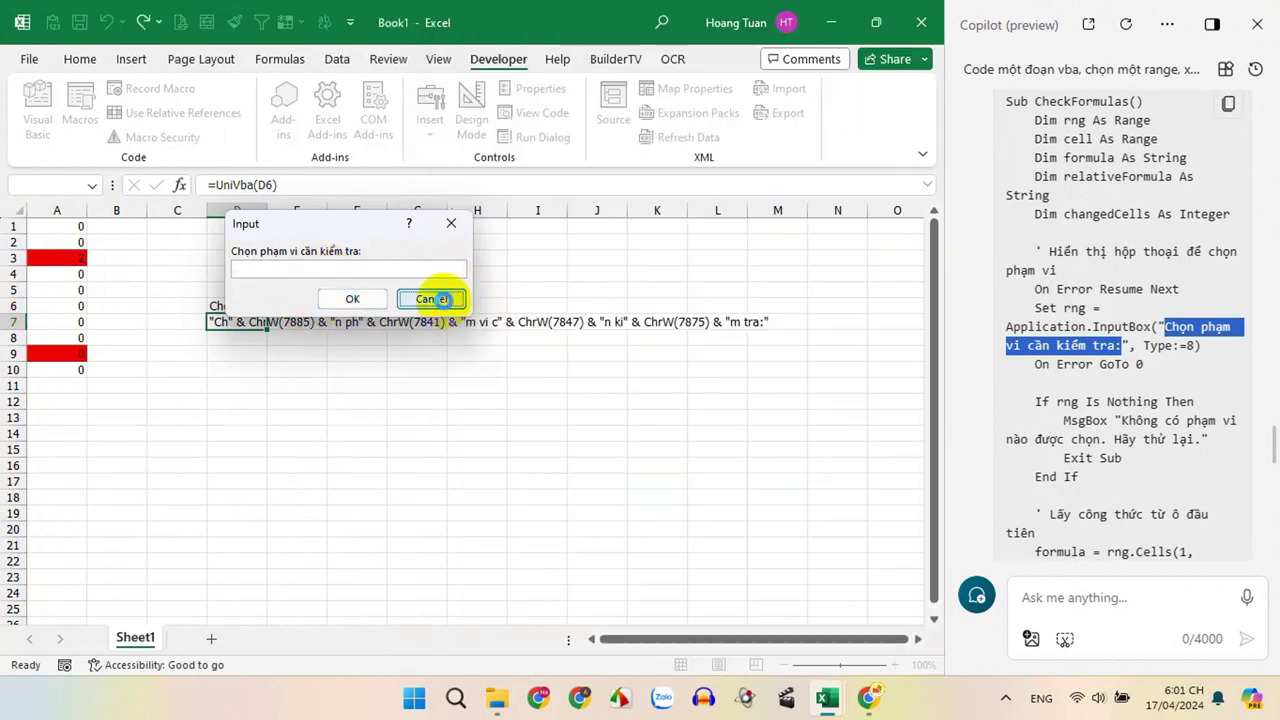
# Cancel the Vietnamese range prompt, dismiss the message, and shrink the code editor.
pyautogui.click(431, 298)
pyautogui.click(565, 407)
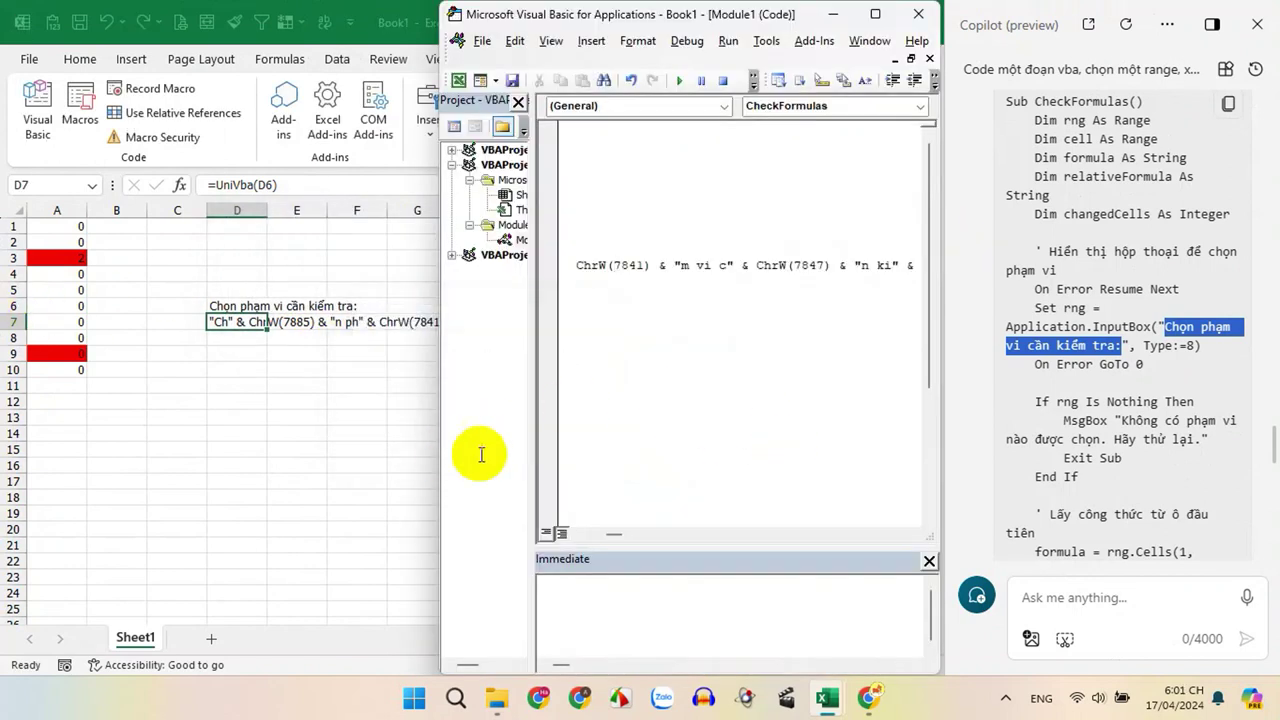
pyautogui.scroll(-3, 1113, 428)
pyautogui.scroll(-10, 1113, 428)
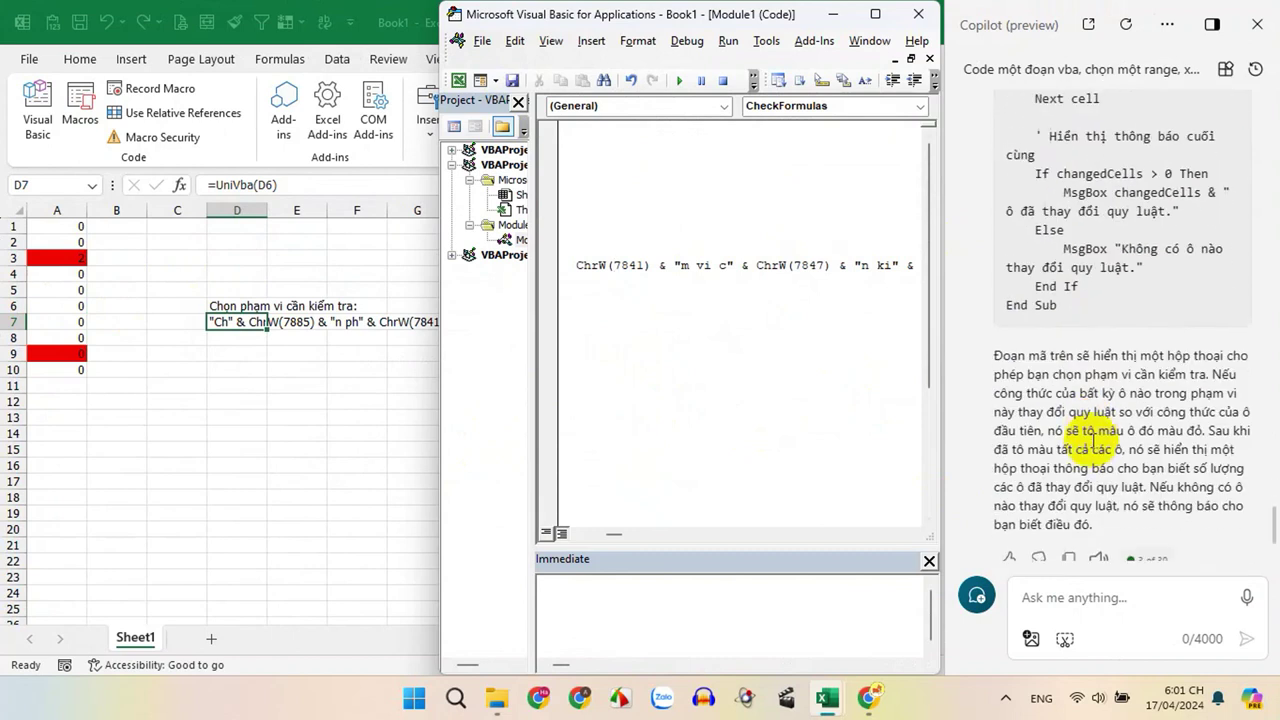
pyautogui.scroll(-2, 1093, 440)
pyautogui.scroll(5, 1083, 455)
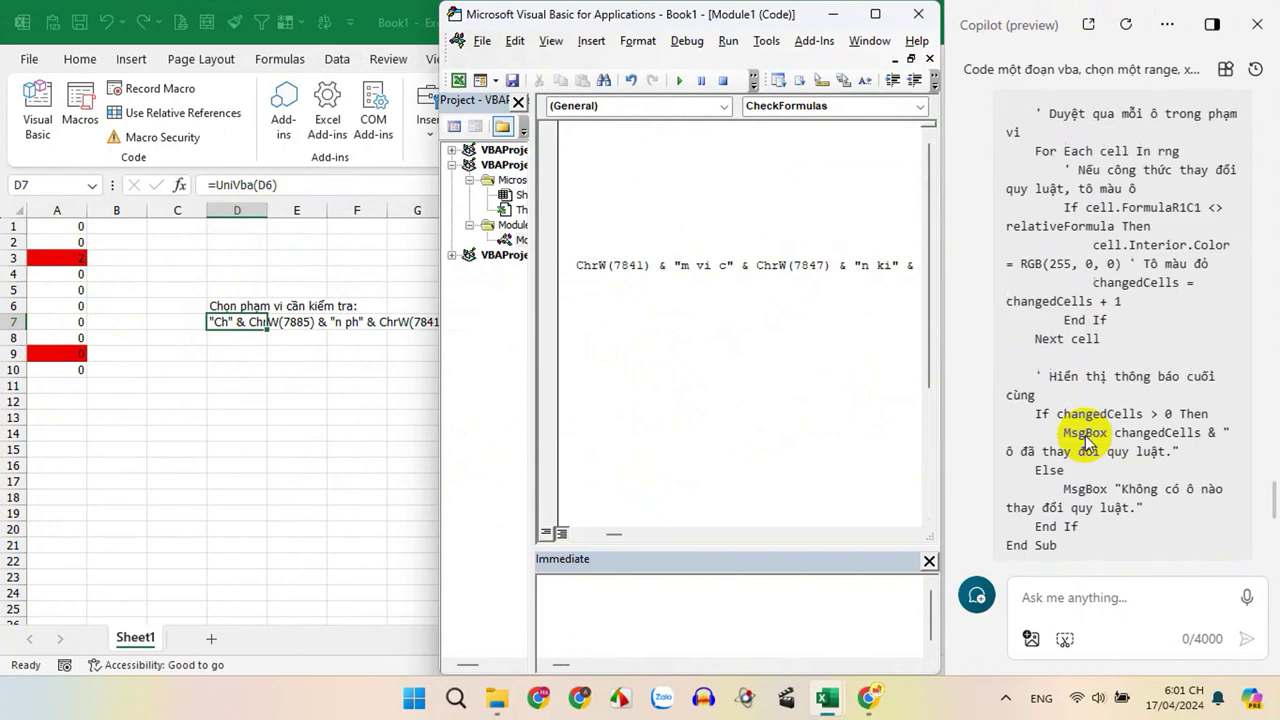
pyautogui.click(691, 385)
pyautogui.moveTo(531, 393); pyautogui.dragTo(689, 391)
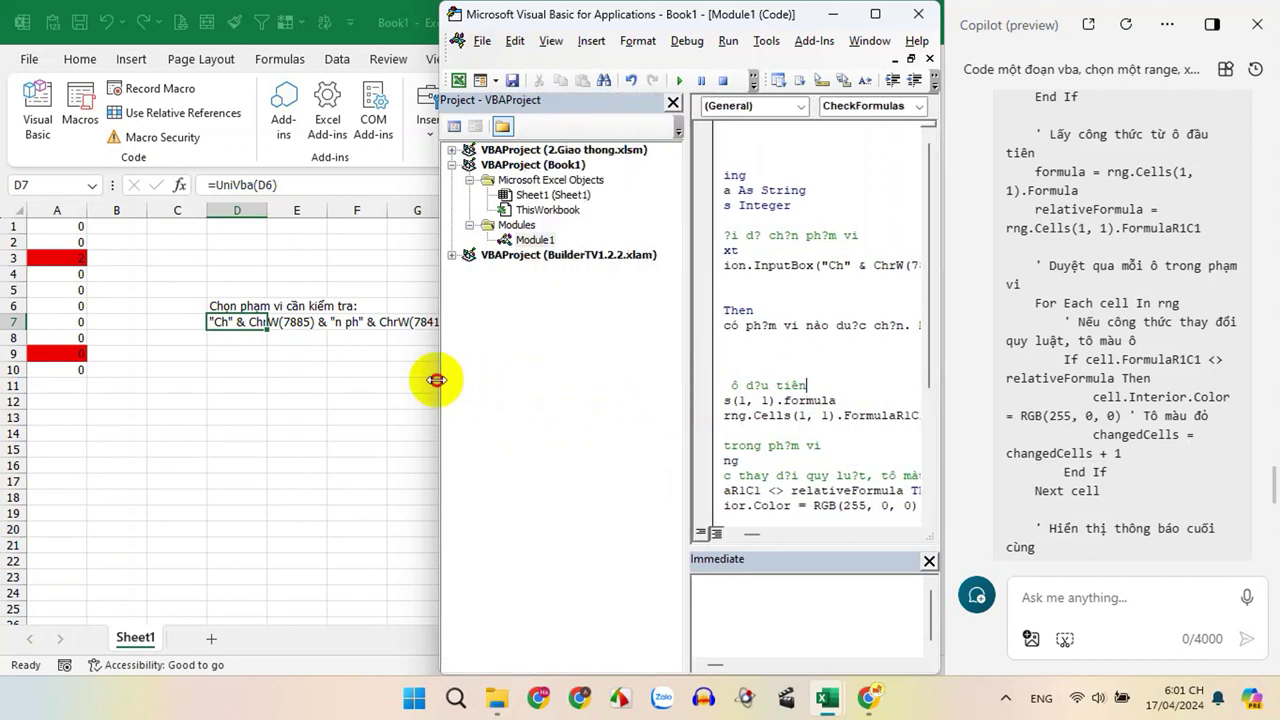
pyautogui.moveTo(437, 380); pyautogui.dragTo(597, 380)
# Select D6:E7 on the worksheet and delete its test text.
pyautogui.click(337, 451)
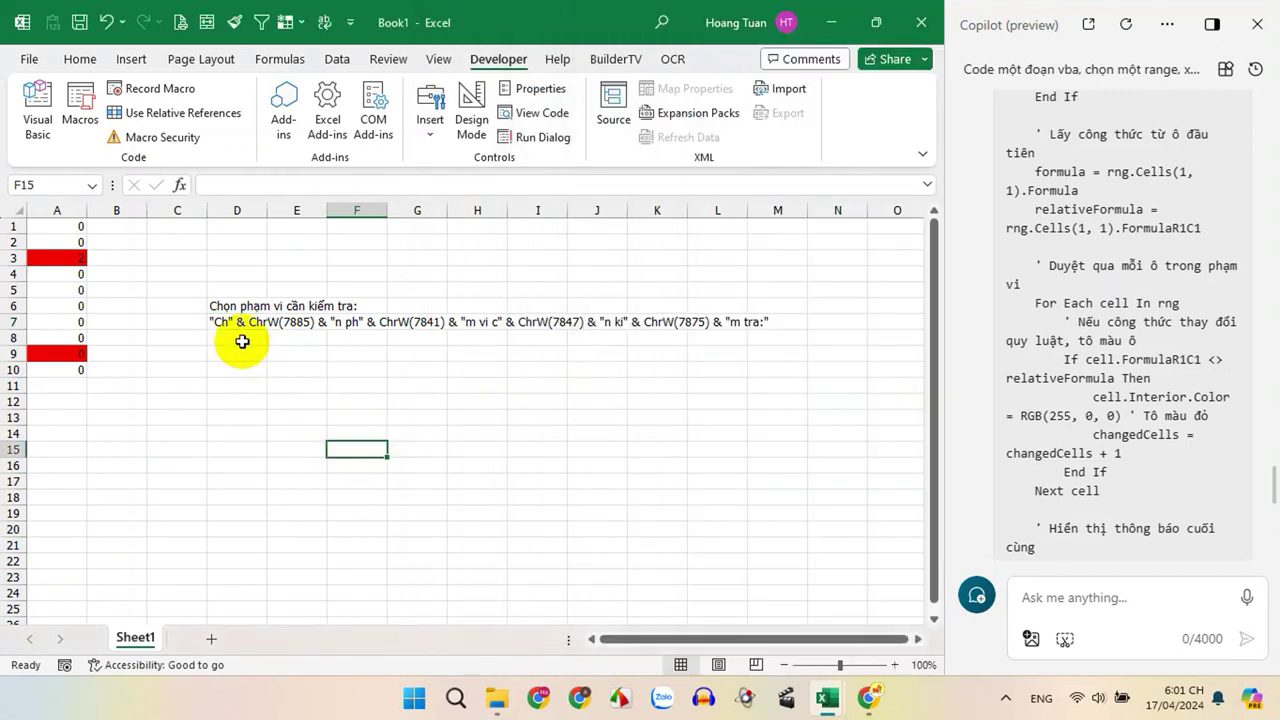
pyautogui.moveTo(237, 306); pyautogui.dragTo(300, 322)
pyautogui.press('Delete')
pyautogui.click(405, 338)
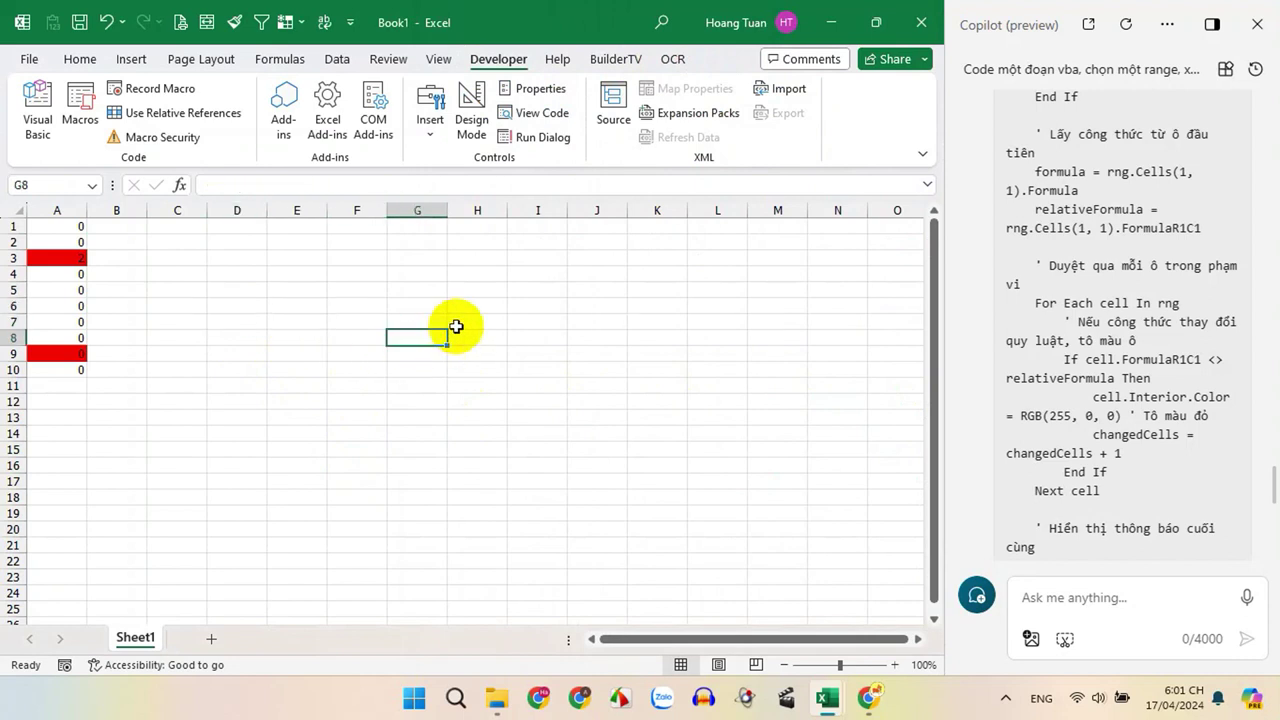
# Draw a Rectangle shape from Insert > Illustrations > Shapes across cells F4 to I8.
pyautogui.click(224, 336)
pyautogui.click(250, 274)
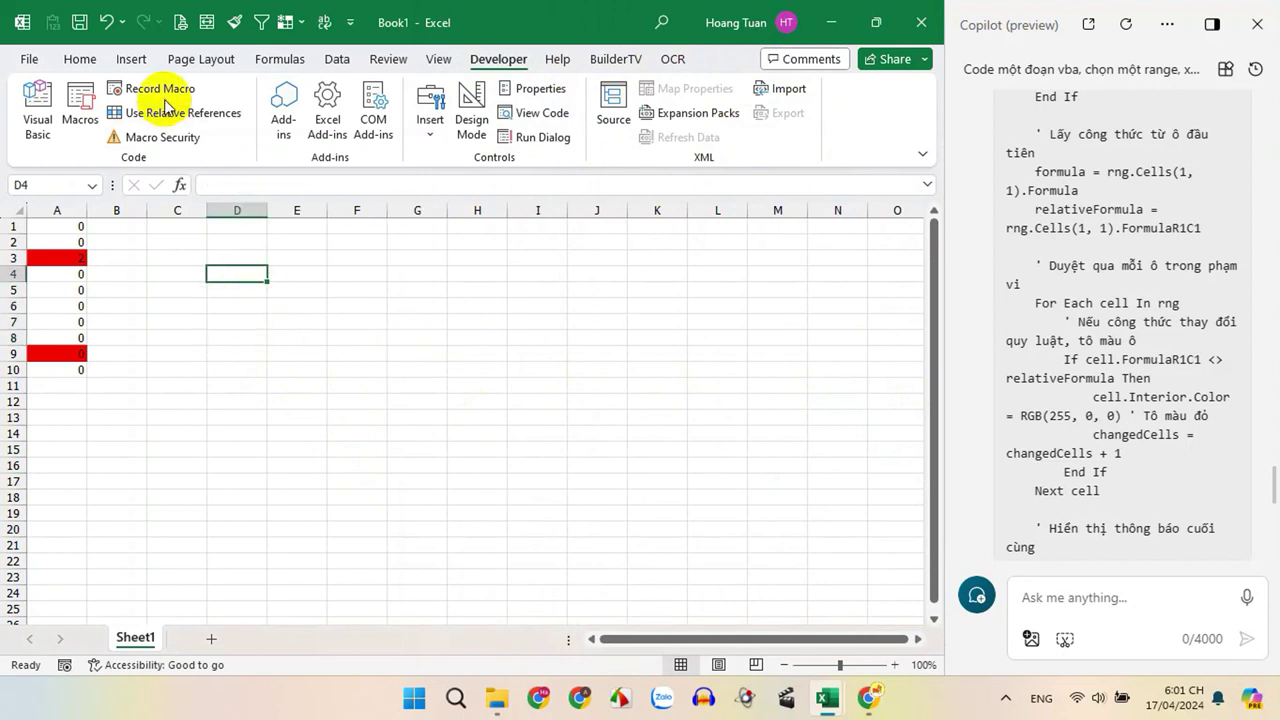
pyautogui.click(132, 59)
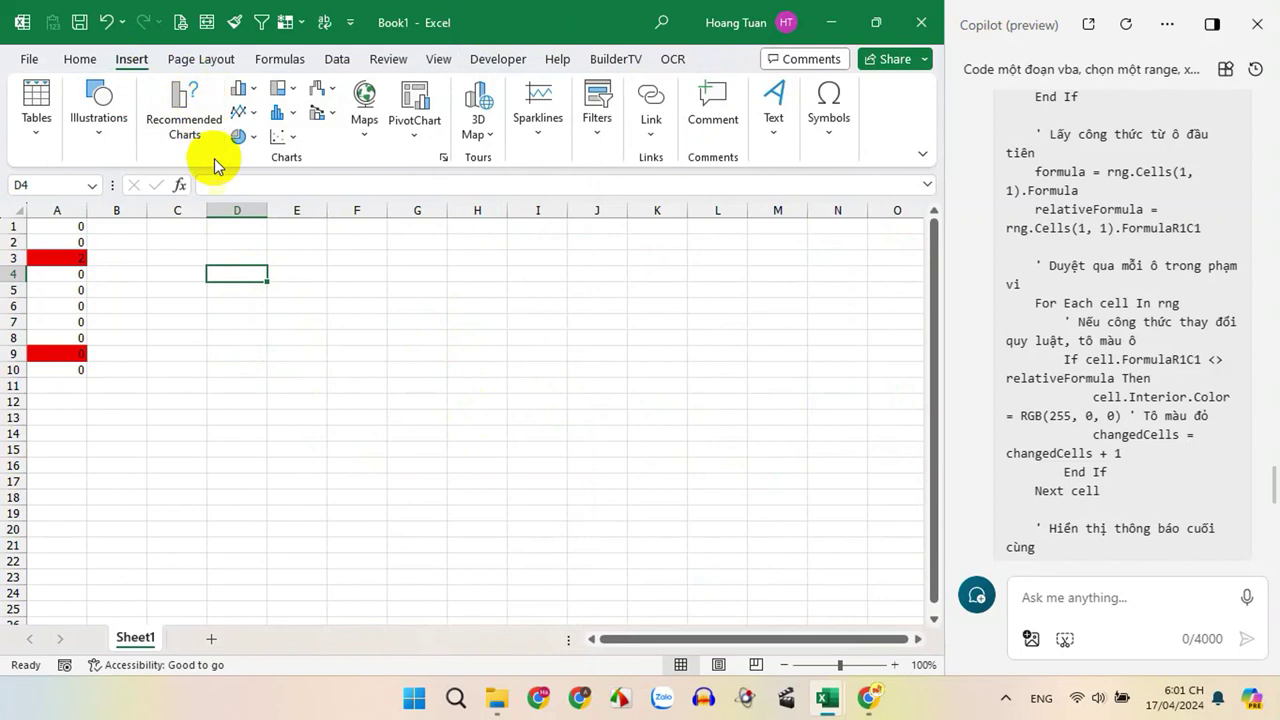
pyautogui.click(104, 146)
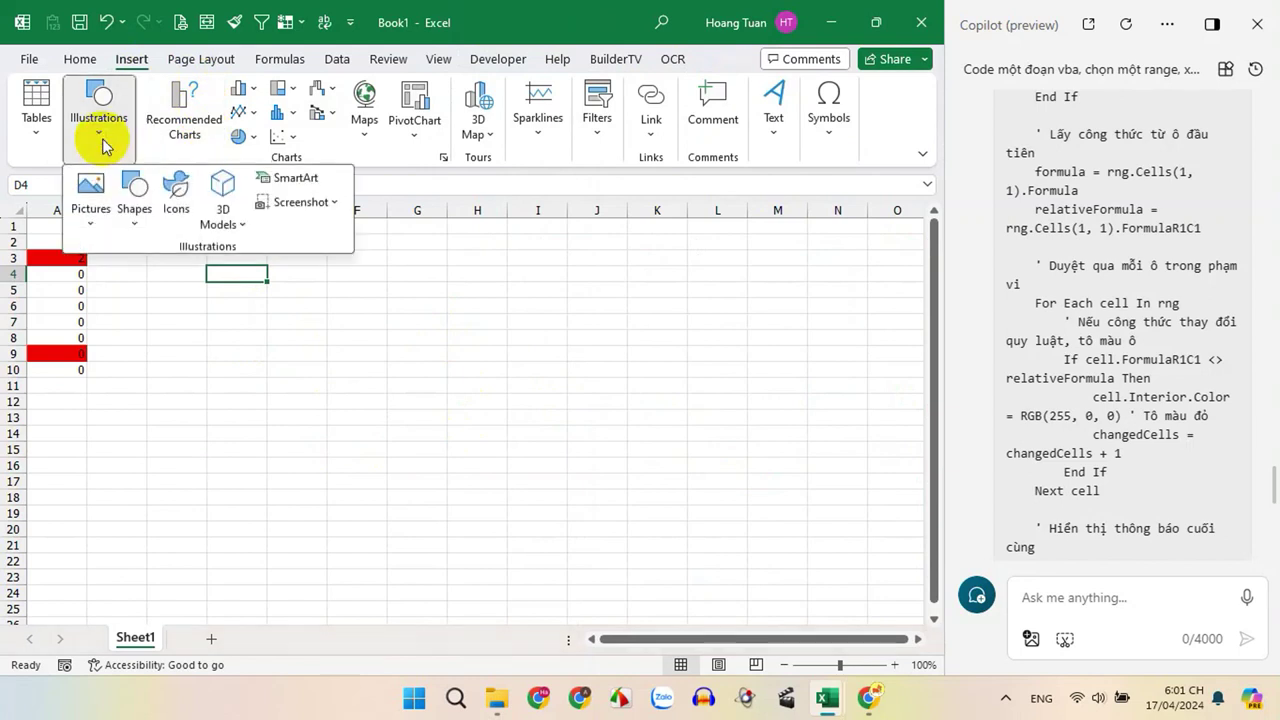
pyautogui.click(131, 222)
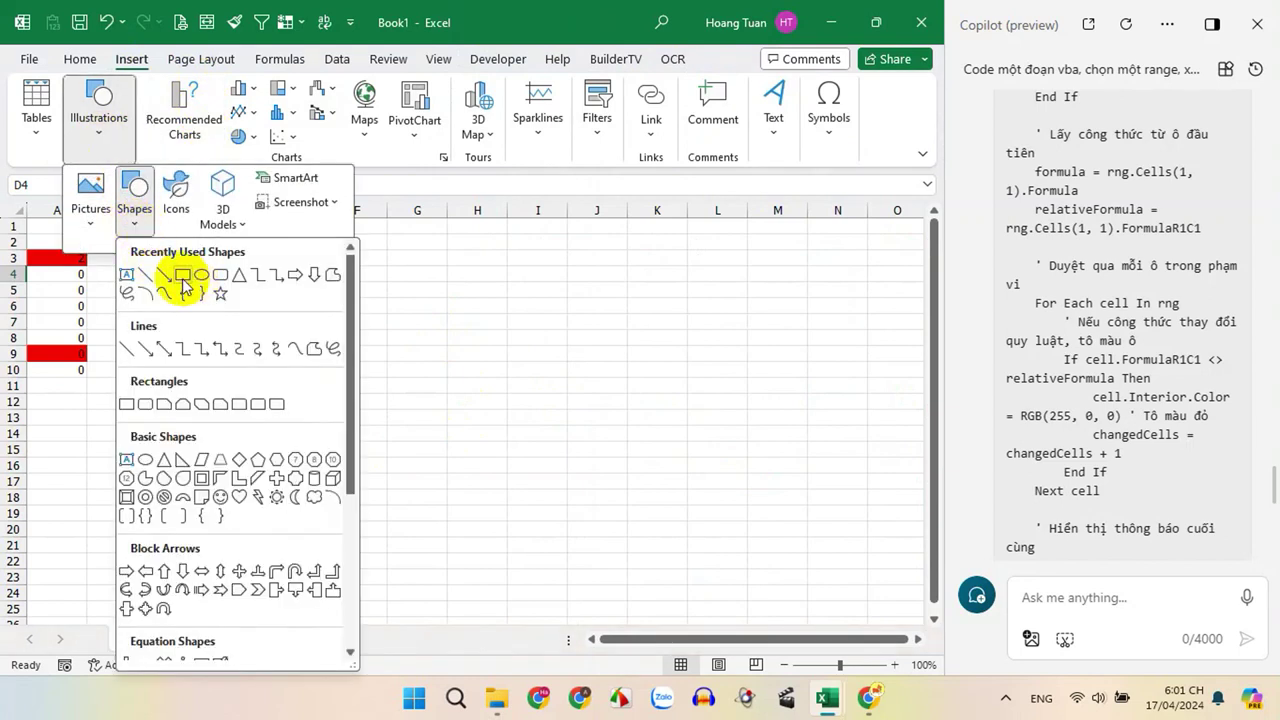
pyautogui.click(183, 278)
pyautogui.moveTo(341, 265); pyautogui.dragTo(556, 353)
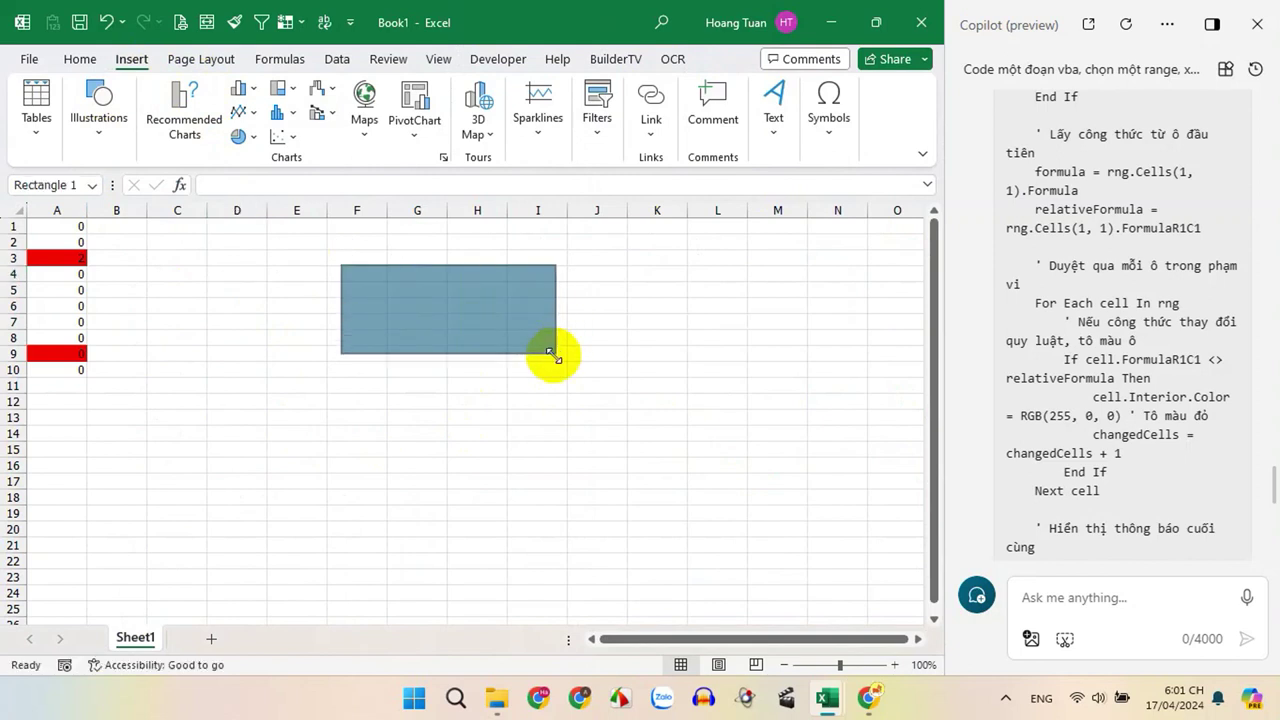
pyautogui.write('Kiểm tra công thứ')
# Assign the CheckFormulas macro to the 'Kiểm tra công thức' rectangle through Assign Macro.
pyautogui.click(572, 490)
pyautogui.click(450, 347)
pyautogui.rightClick(450, 323)
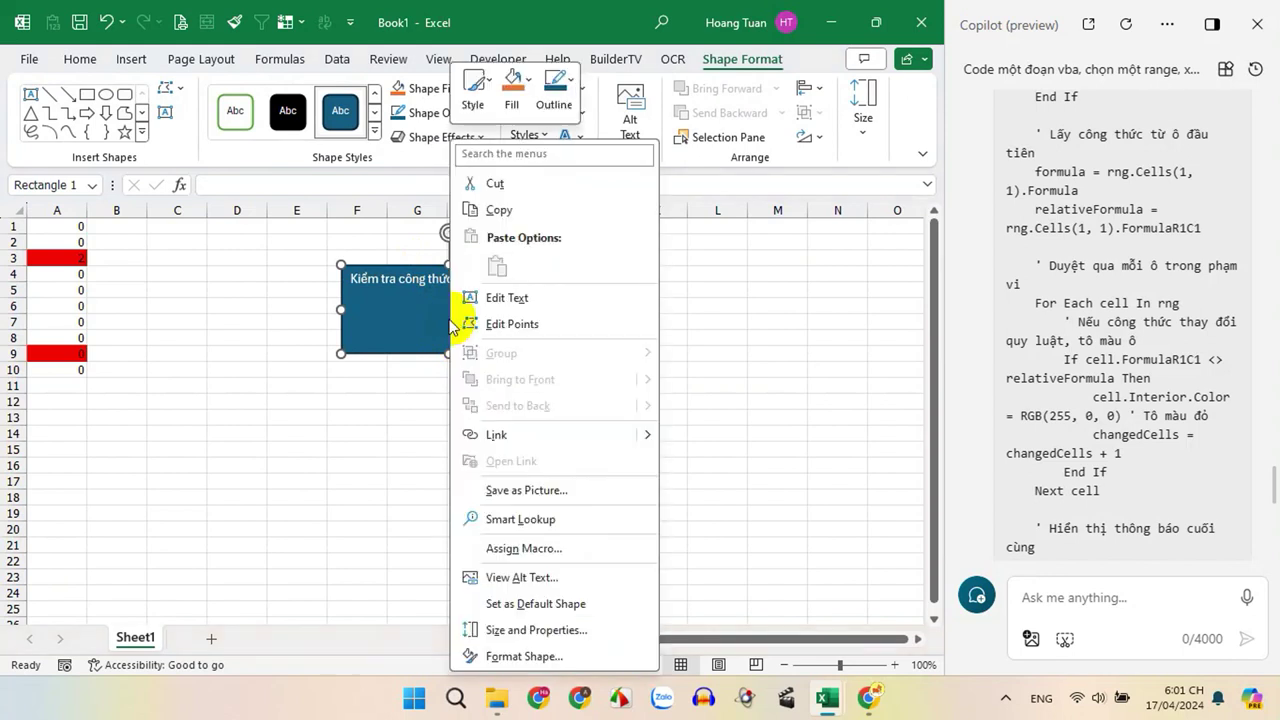
pyautogui.click(527, 550)
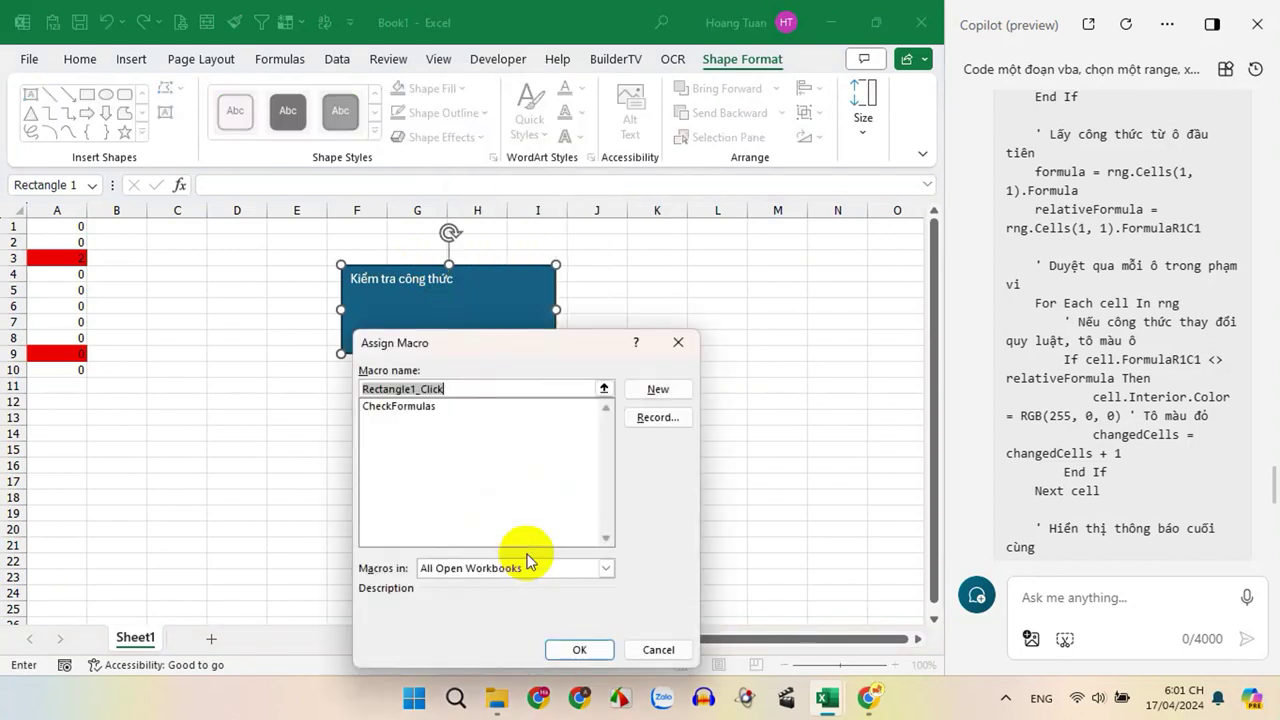
pyautogui.click(397, 408)
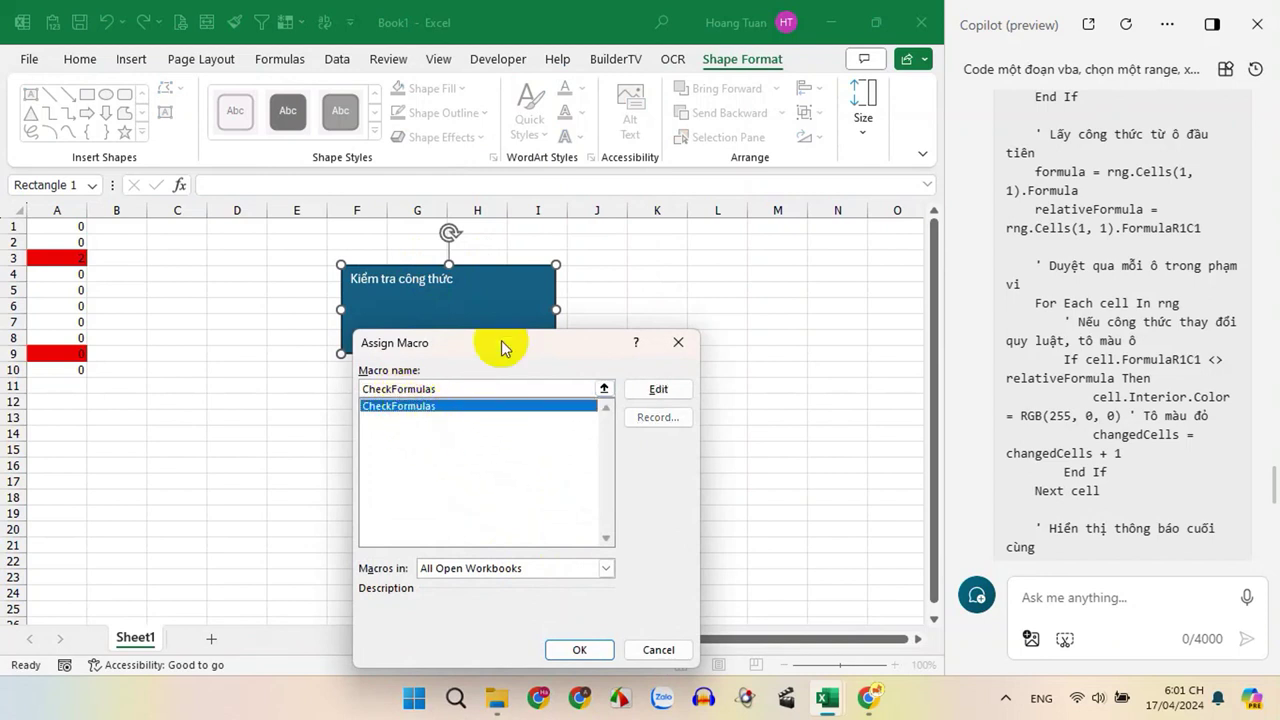
pyautogui.moveTo(503, 343); pyautogui.dragTo(574, 188)
pyautogui.click(649, 495)
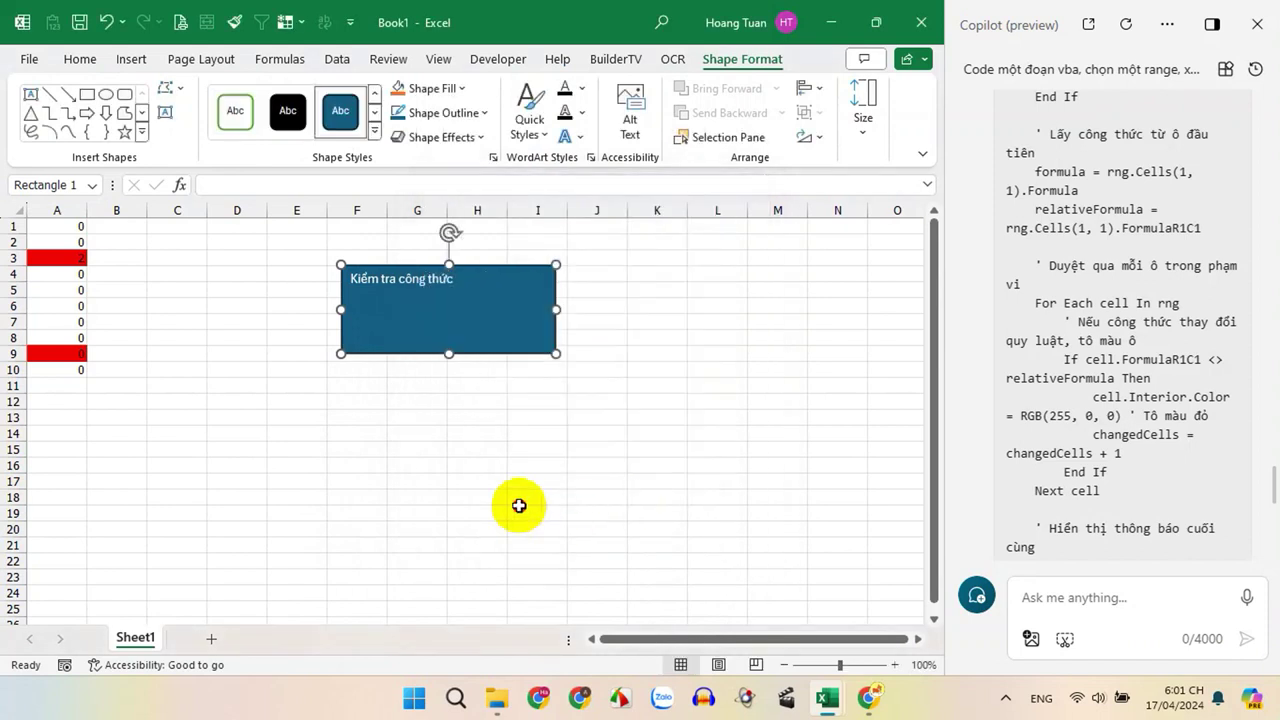
pyautogui.click(520, 497)
pyautogui.click(597, 447)
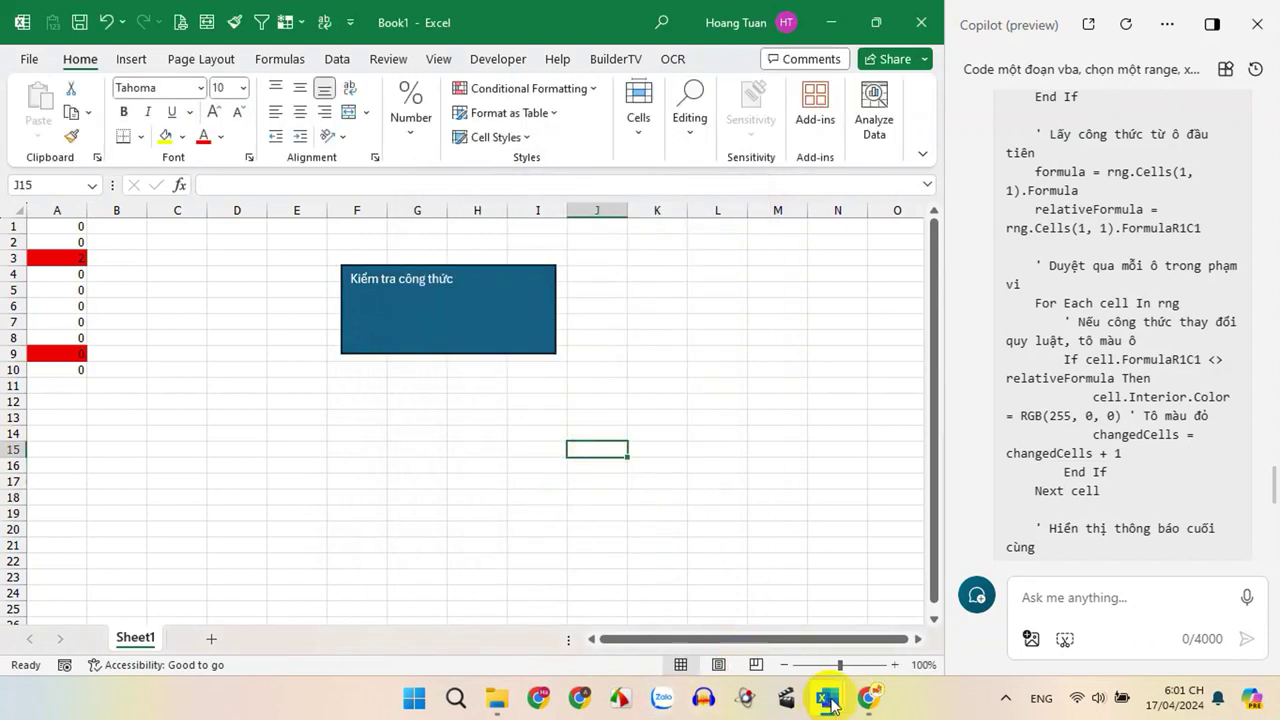
# Close the VBA editor window and the Copilot pane.
pyautogui.moveTo(826, 697)
pyautogui.click(957, 505)
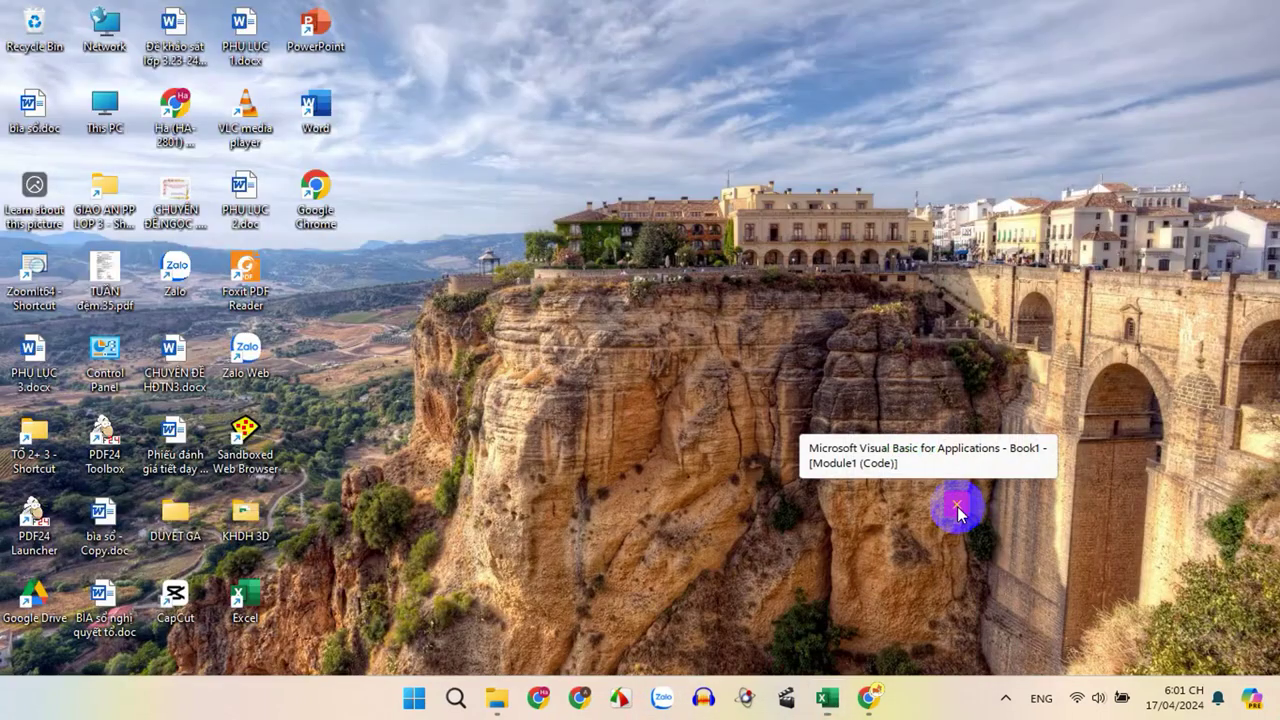
pyautogui.click(1257, 23)
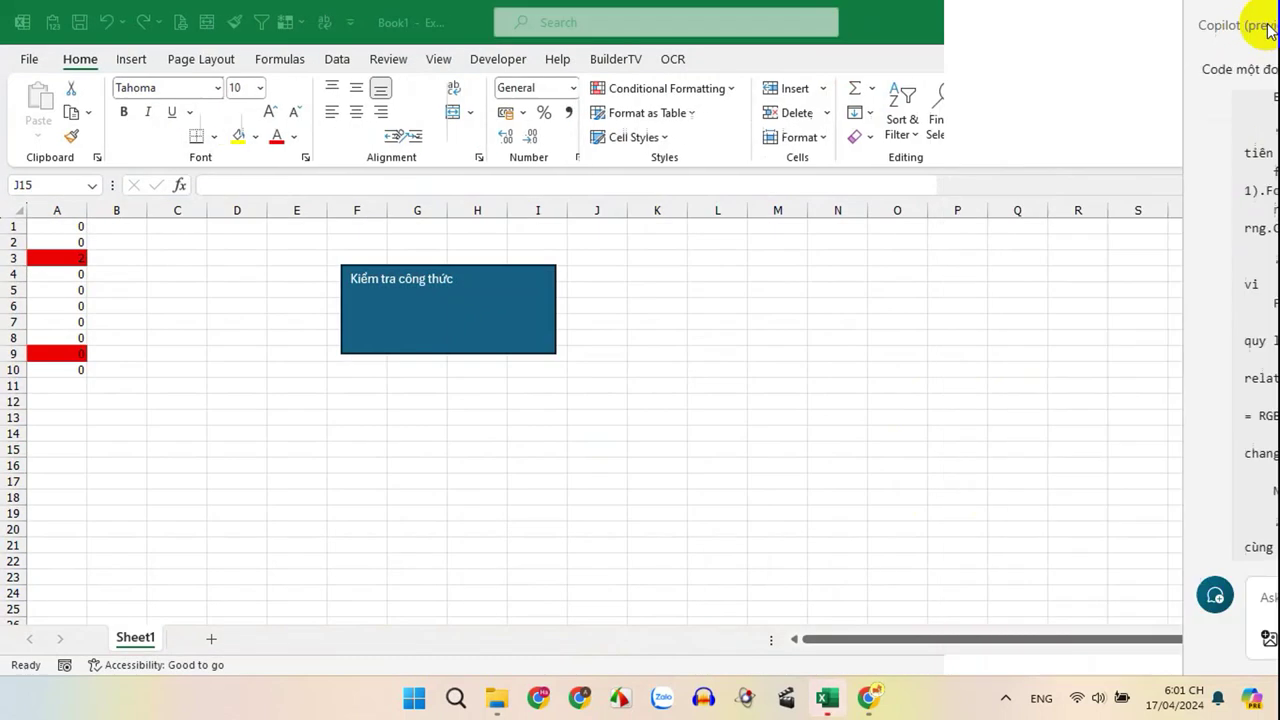
pyautogui.click(484, 450)
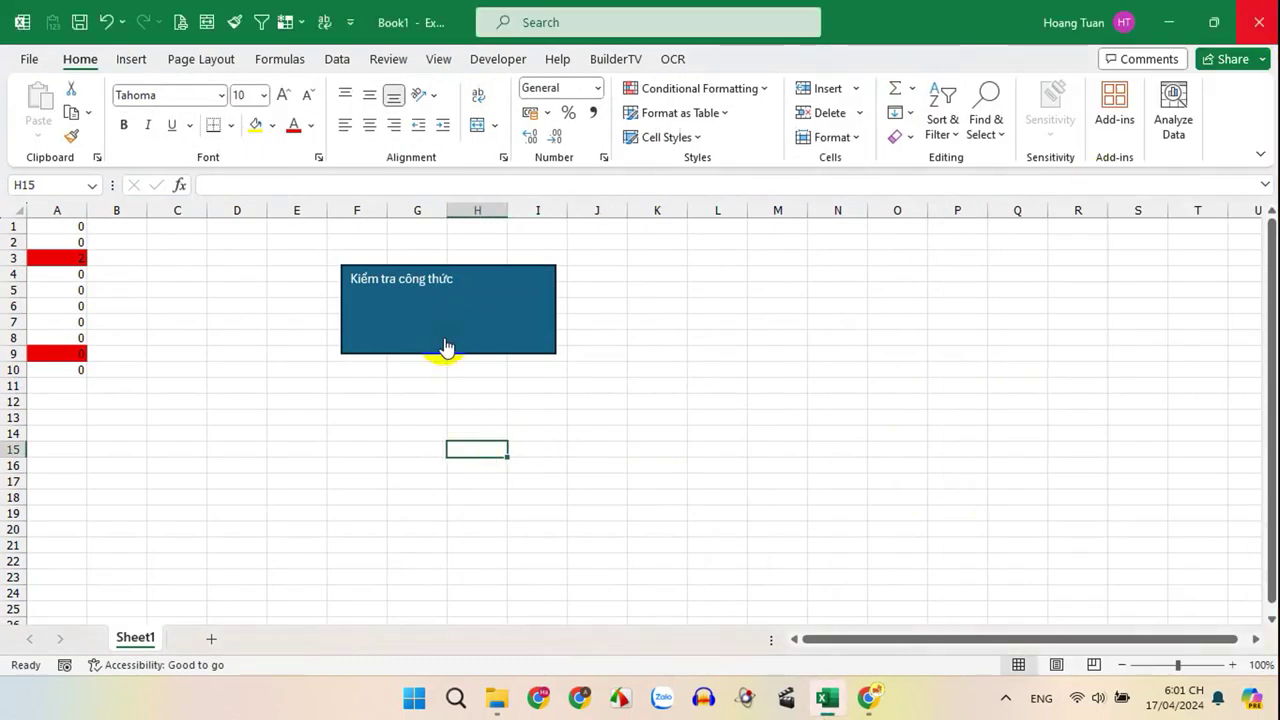
# Click the new button, check range A1:A10, and close the result message.
pyautogui.click(426, 315)
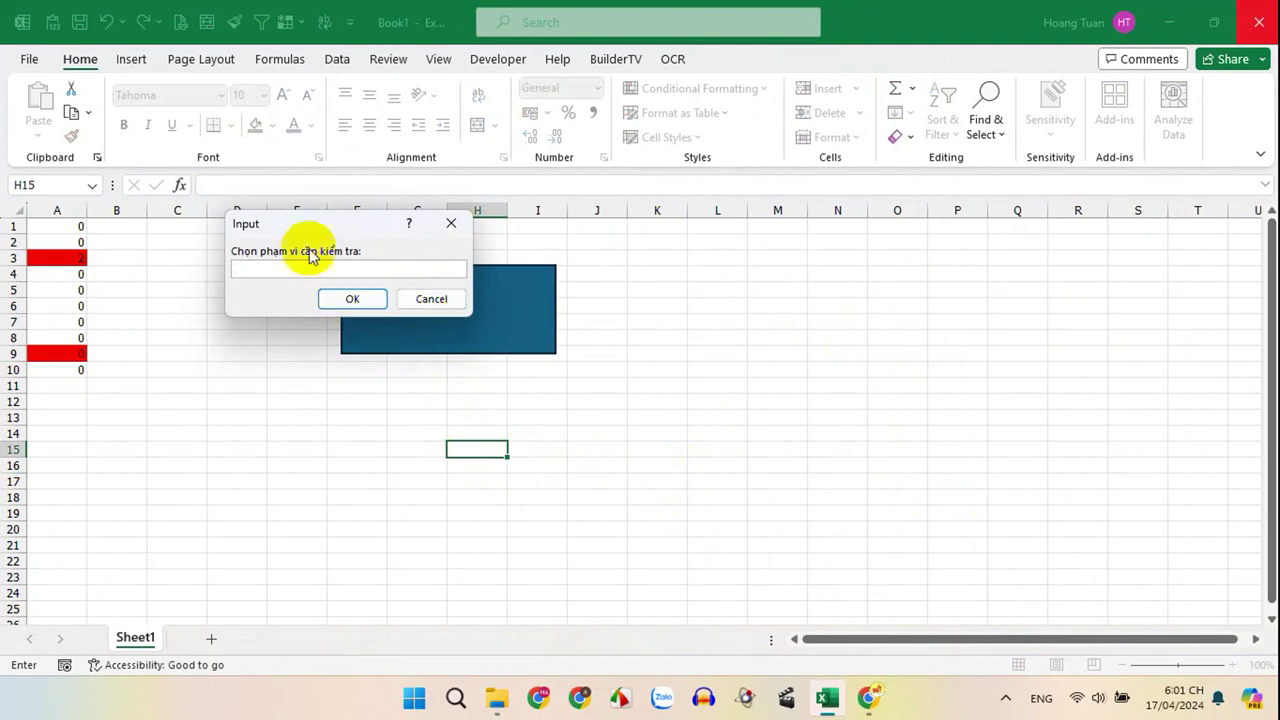
pyautogui.moveTo(309, 223); pyautogui.dragTo(604, 204)
pyautogui.click(57, 255)
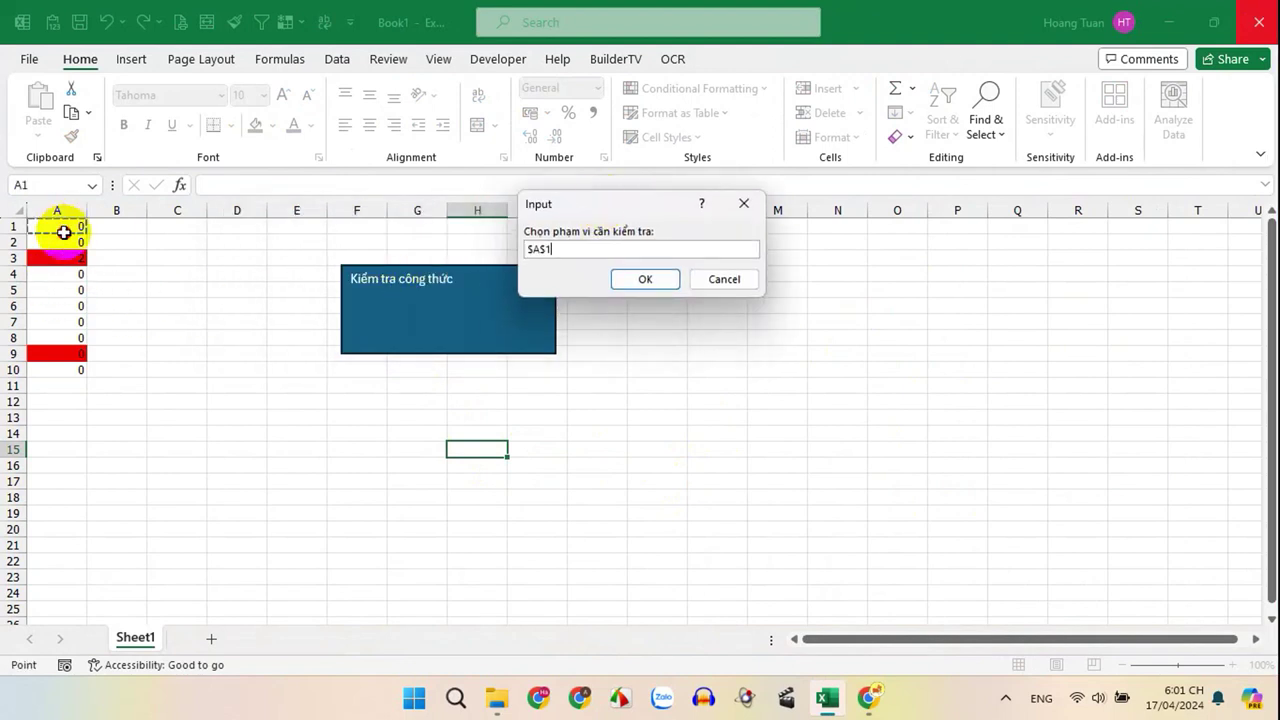
pyautogui.moveTo(63, 232); pyautogui.dragTo(85, 368)
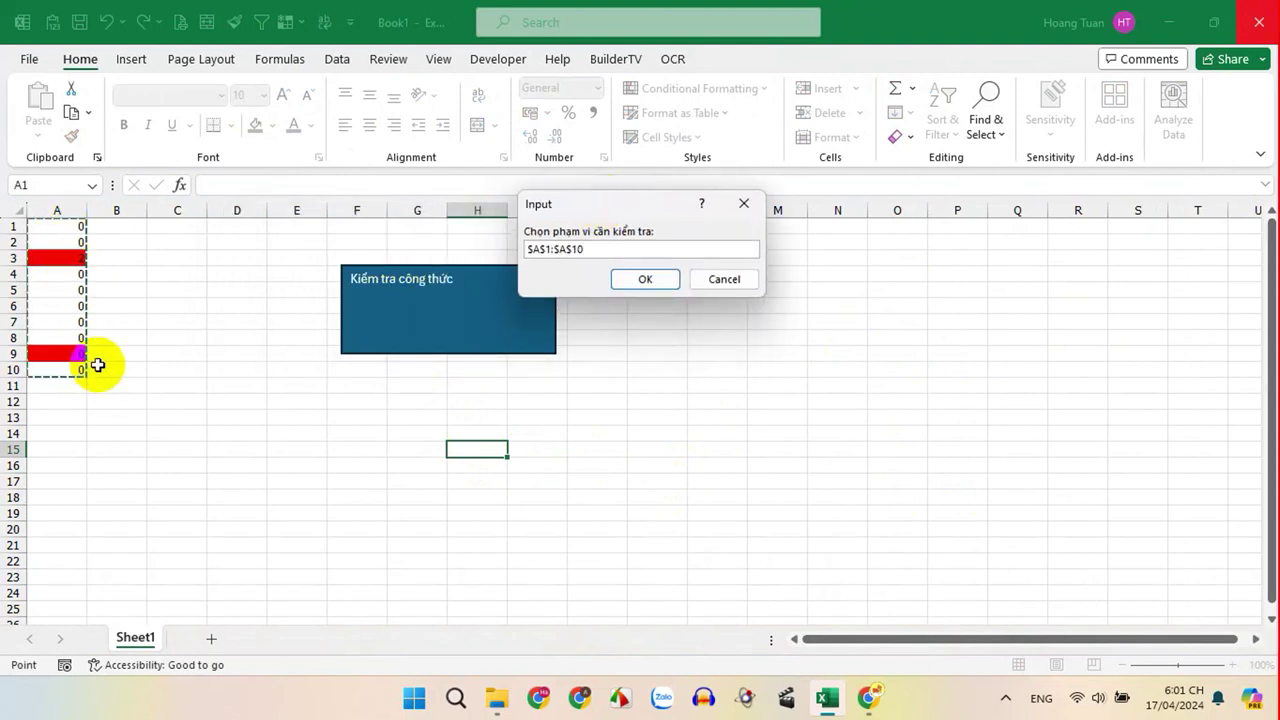
pyautogui.click(646, 280)
pyautogui.click(674, 403)
pyautogui.click(247, 432)
pyautogui.click(232, 386)
pyautogui.click(216, 352)
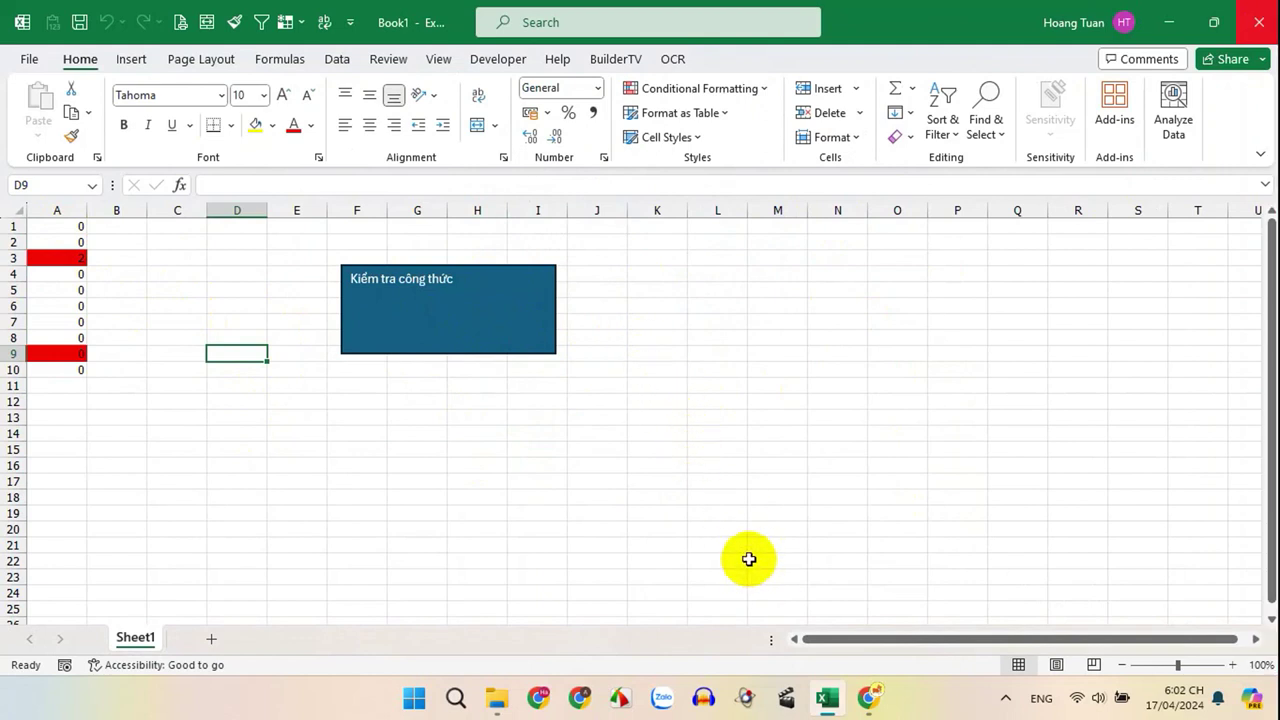
pyautogui.click(707, 499)
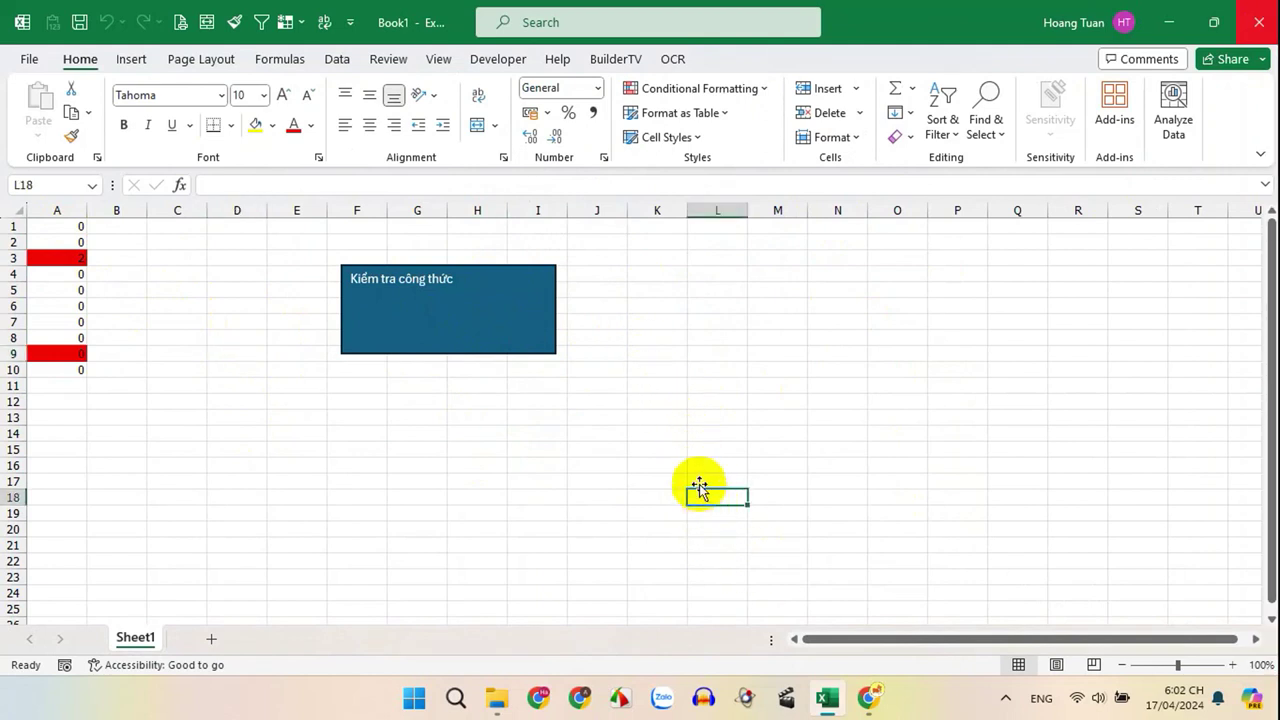